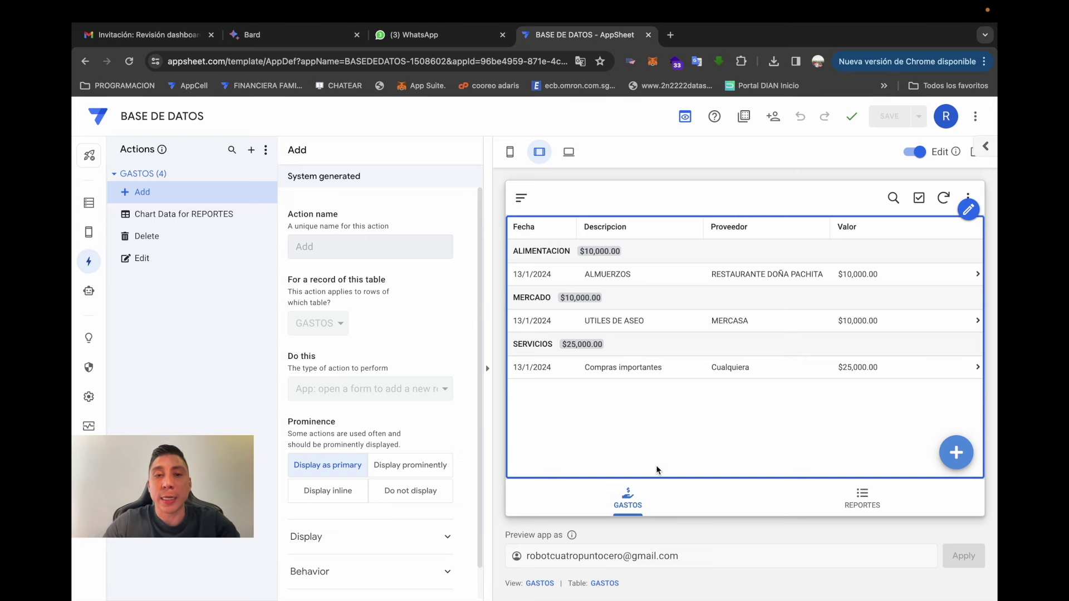
# - Check the REPORTES chart preview, then go to the AppSheet apps list in a new tab
pyautogui.click(799, 507)
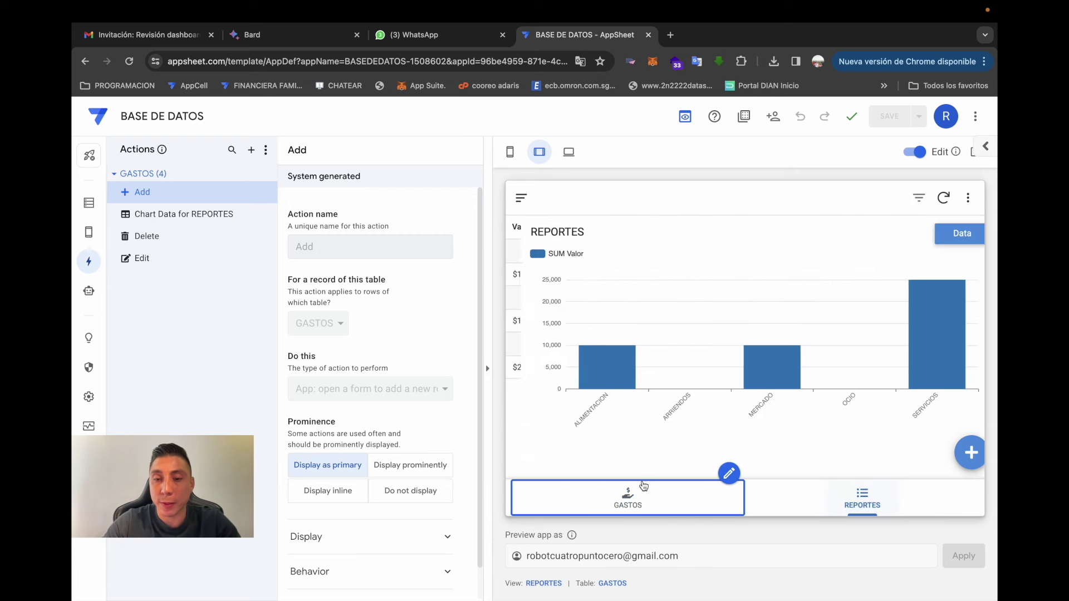
pyautogui.click(637, 489)
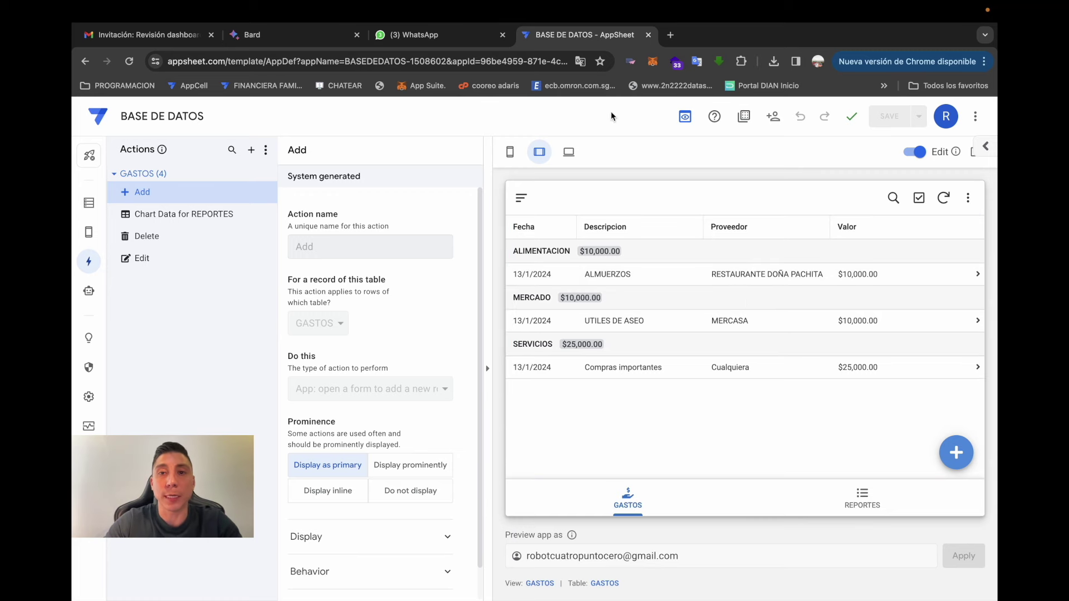
pyautogui.click(671, 34)
pyautogui.write('APP')
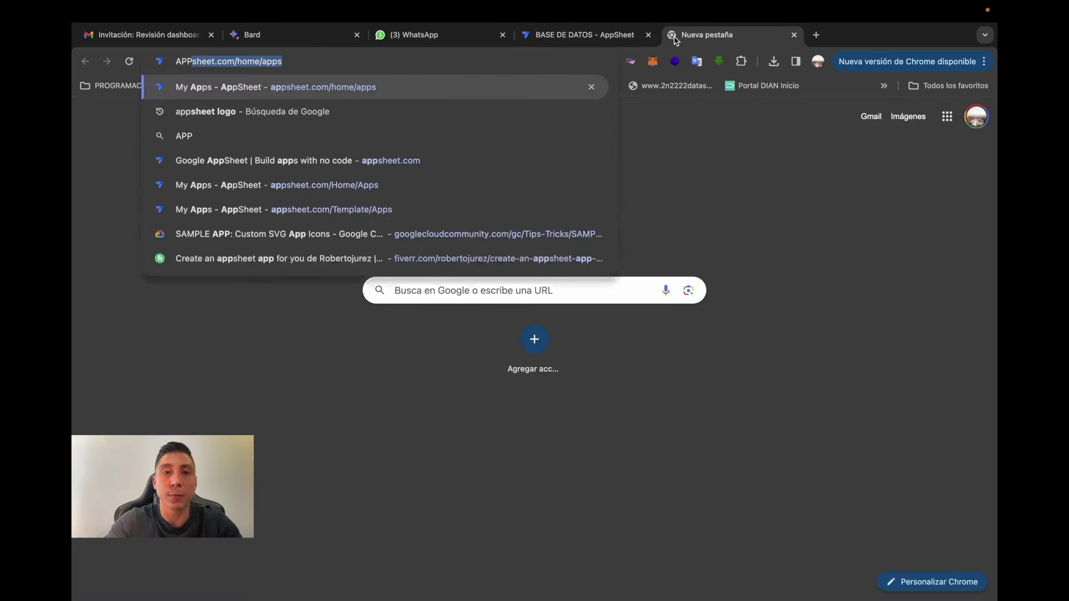
pyautogui.press('Return')
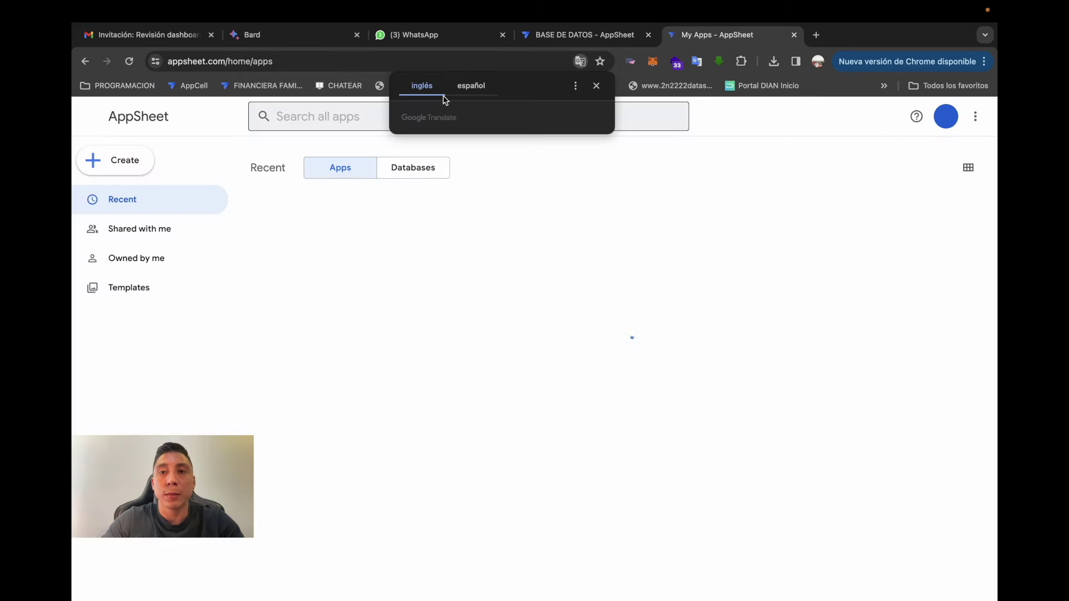
# - Sign out of AppSheet and reload the login page with a trimmed address
pyautogui.click(945, 118)
pyautogui.click(857, 337)
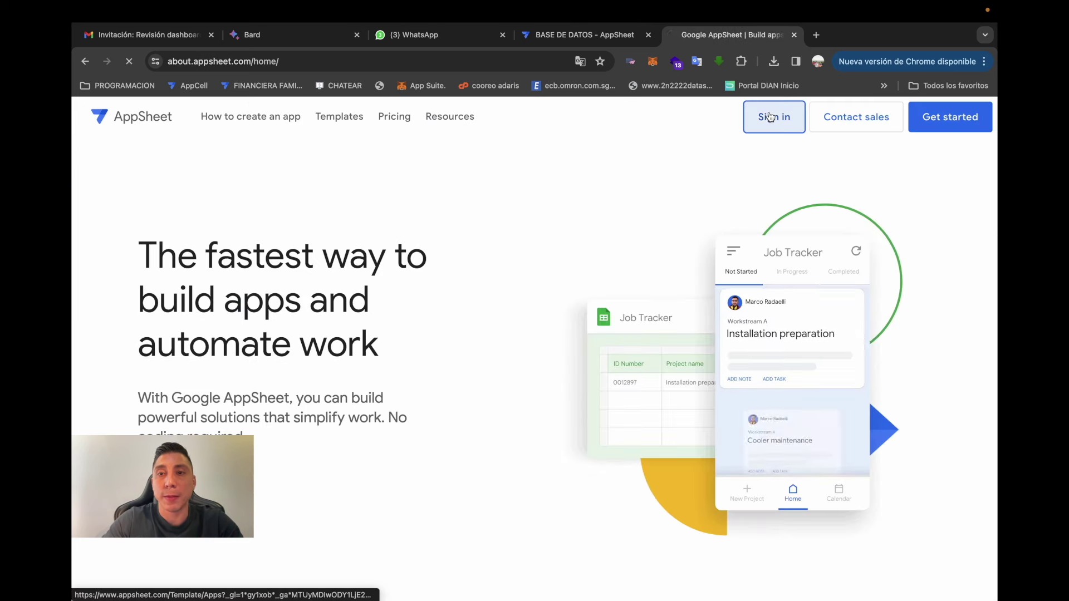
pyautogui.click(770, 117)
pyautogui.click(508, 210)
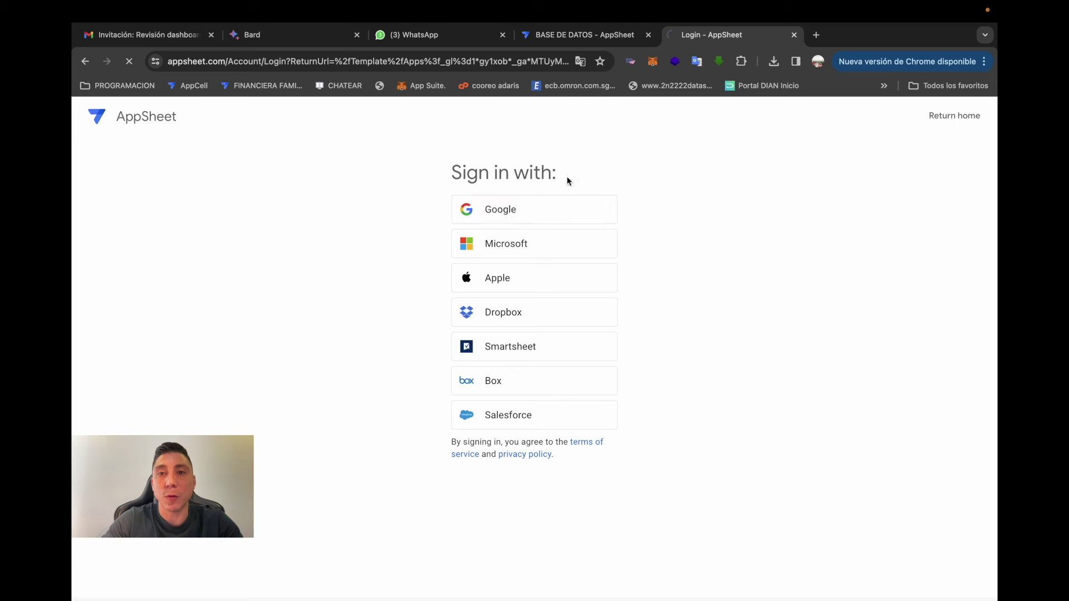
pyautogui.hotkey('alt', 'Left')
pyautogui.click(238, 62)
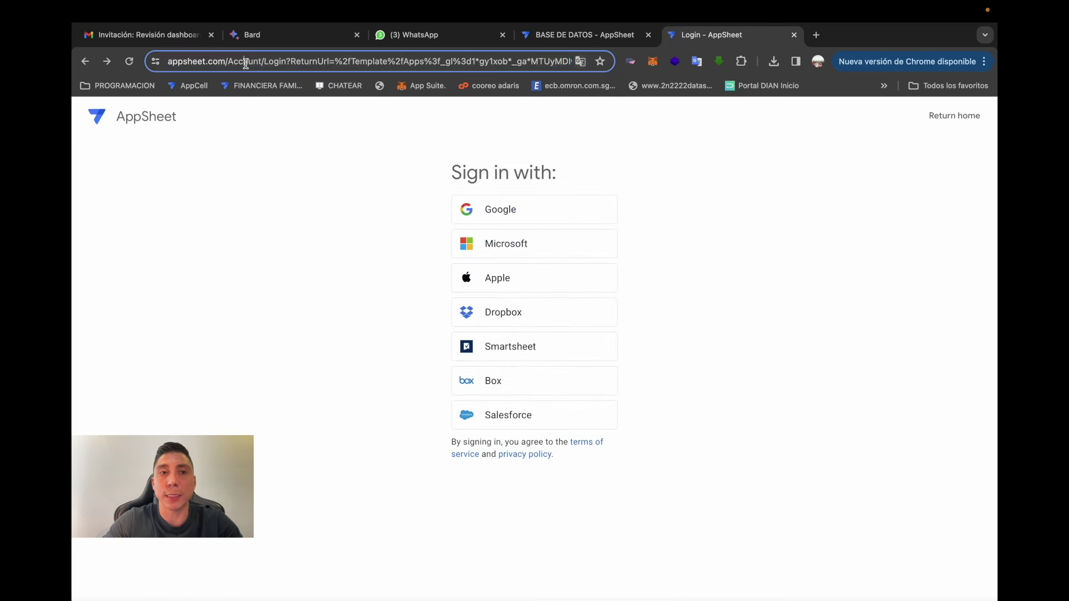
pyautogui.moveTo(277, 64); pyautogui.dragTo(733, 134)
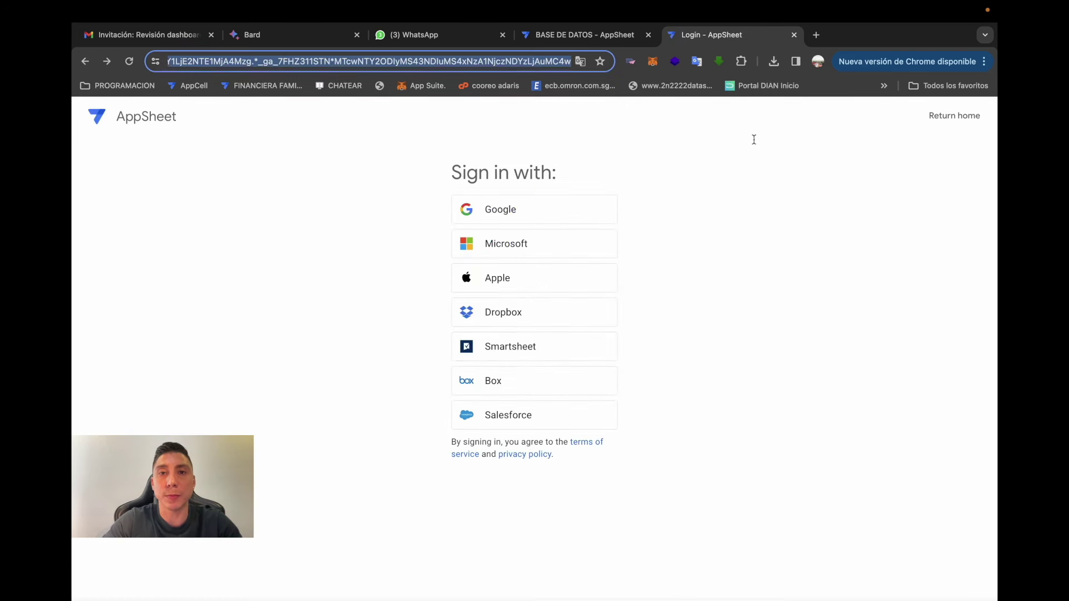
pyautogui.press('BackSpace')
pyautogui.press('Return')
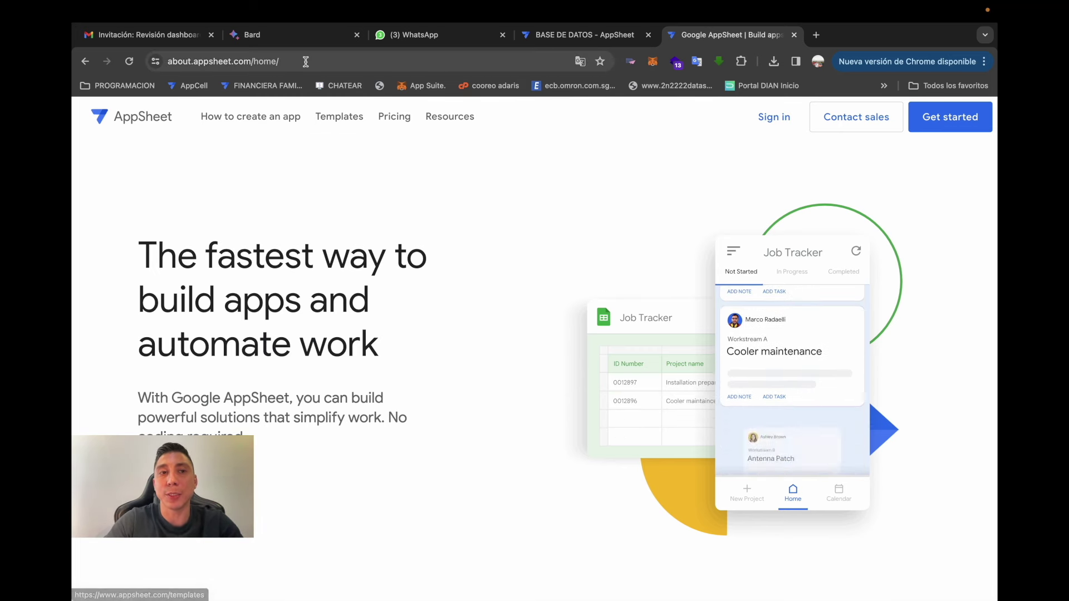
# - Sign in with the Google account, allow access, and open the BASE DE DATOS app
pyautogui.click(781, 125)
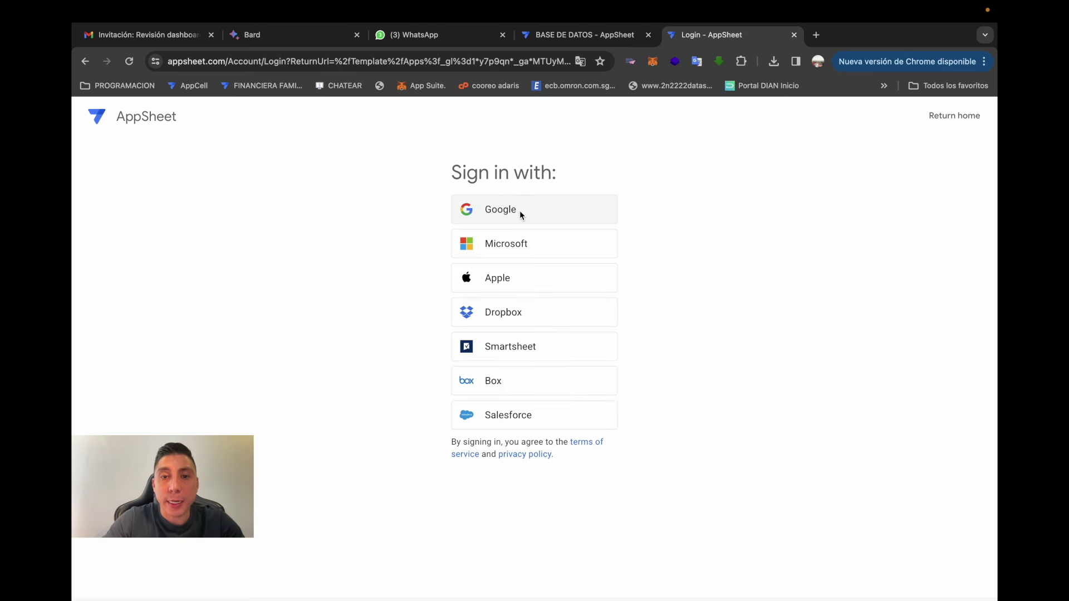
pyautogui.click(507, 212)
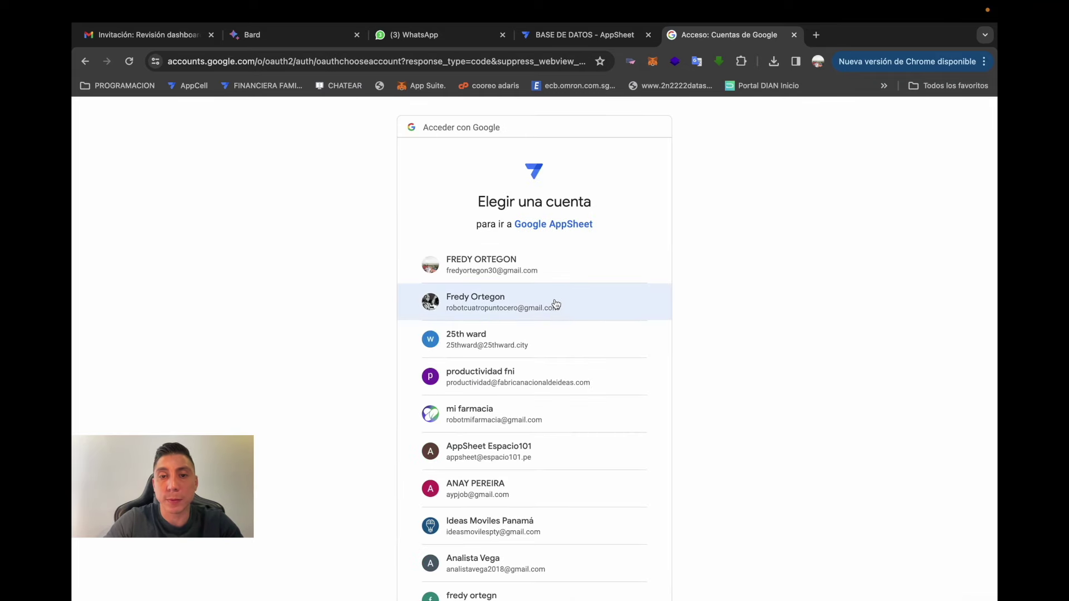
pyautogui.click(555, 303)
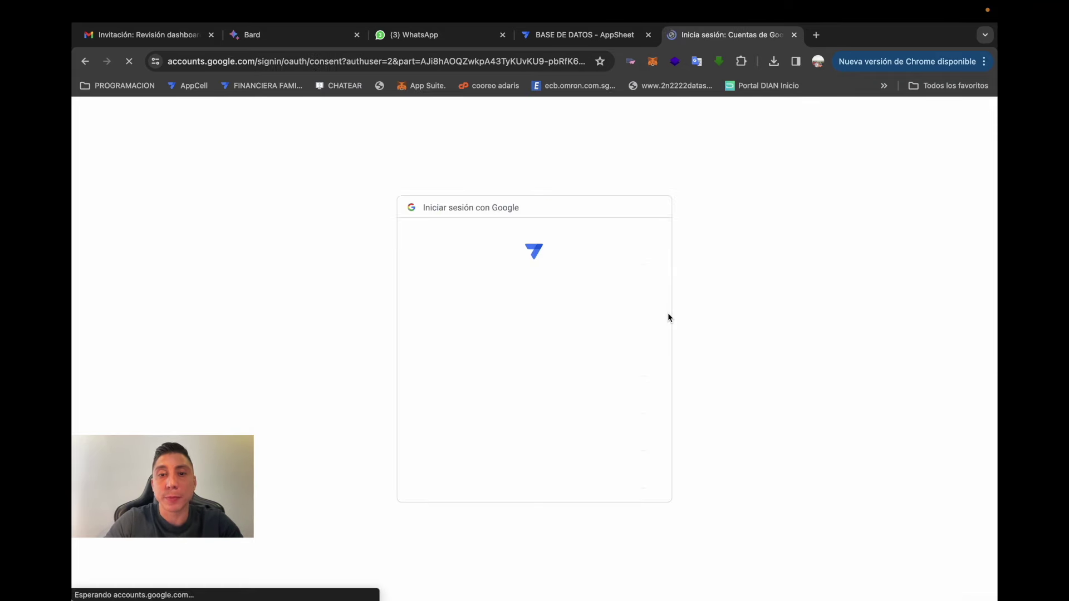
pyautogui.scroll(-5, 586, 389)
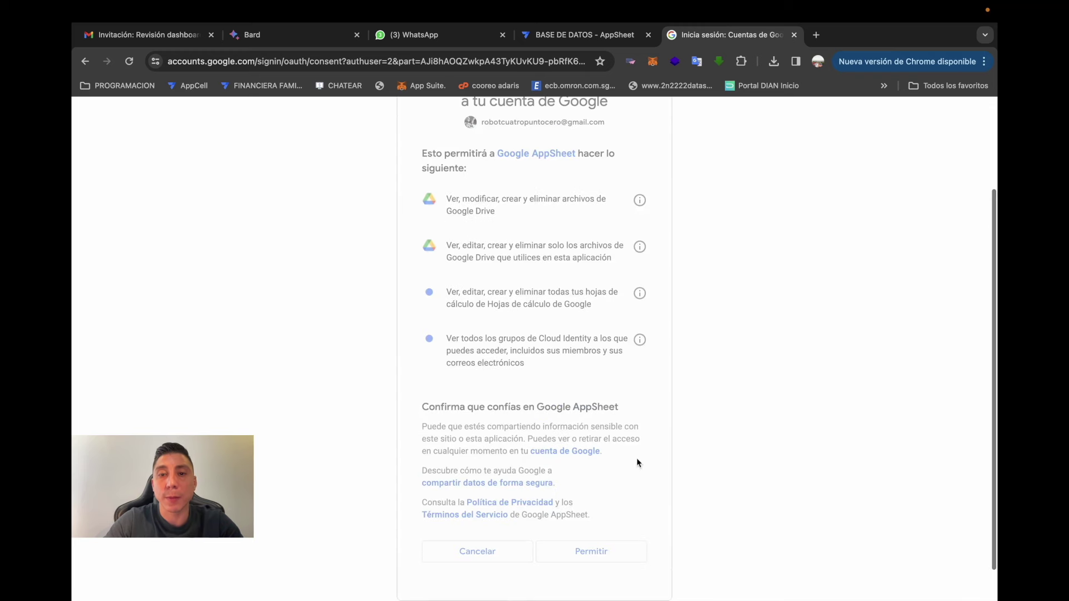
pyautogui.click(590, 551)
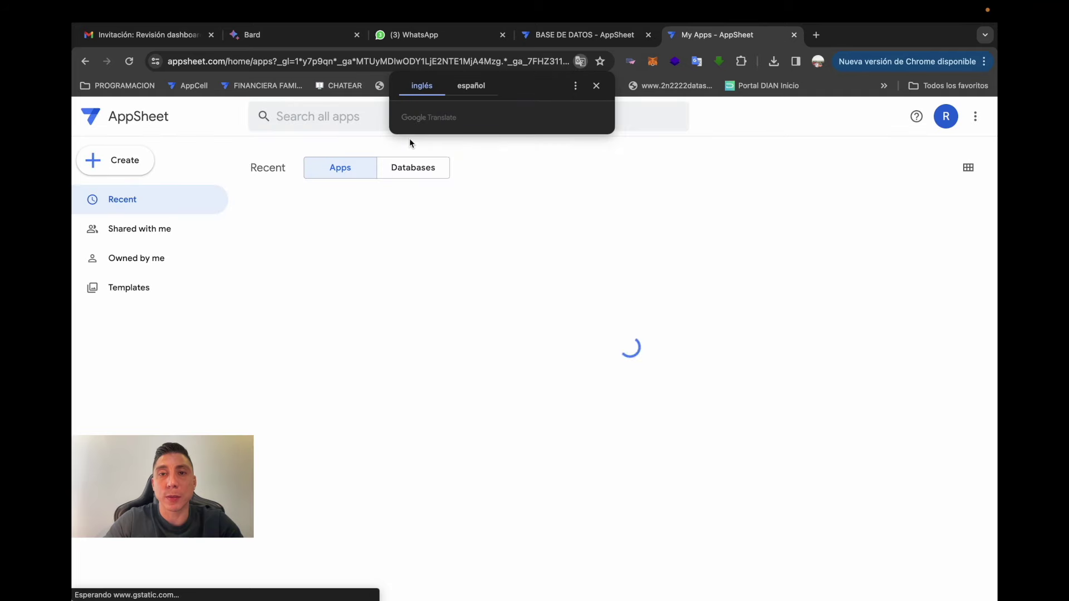
pyautogui.write('BASE')
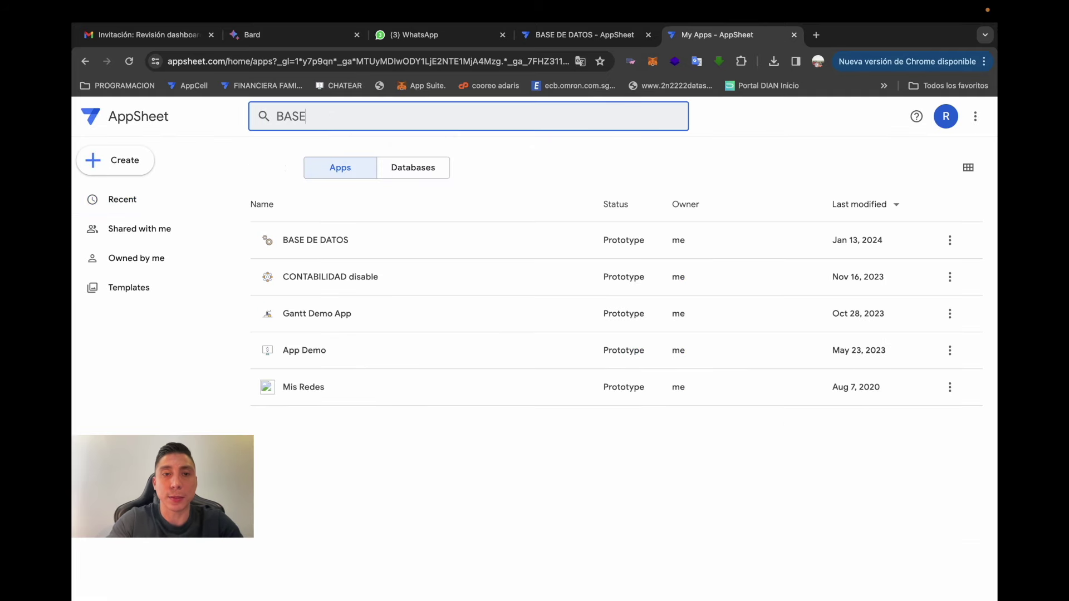
pyautogui.click(305, 247)
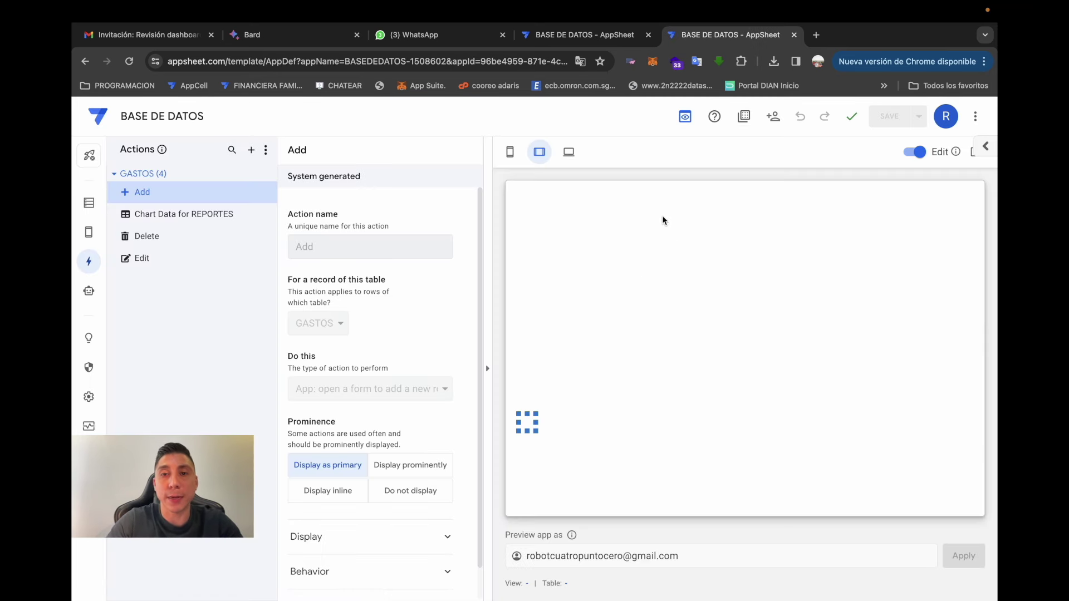
# - Check the app preview at phone and tablet sizes, including the REPORTES chart
pyautogui.click(510, 152)
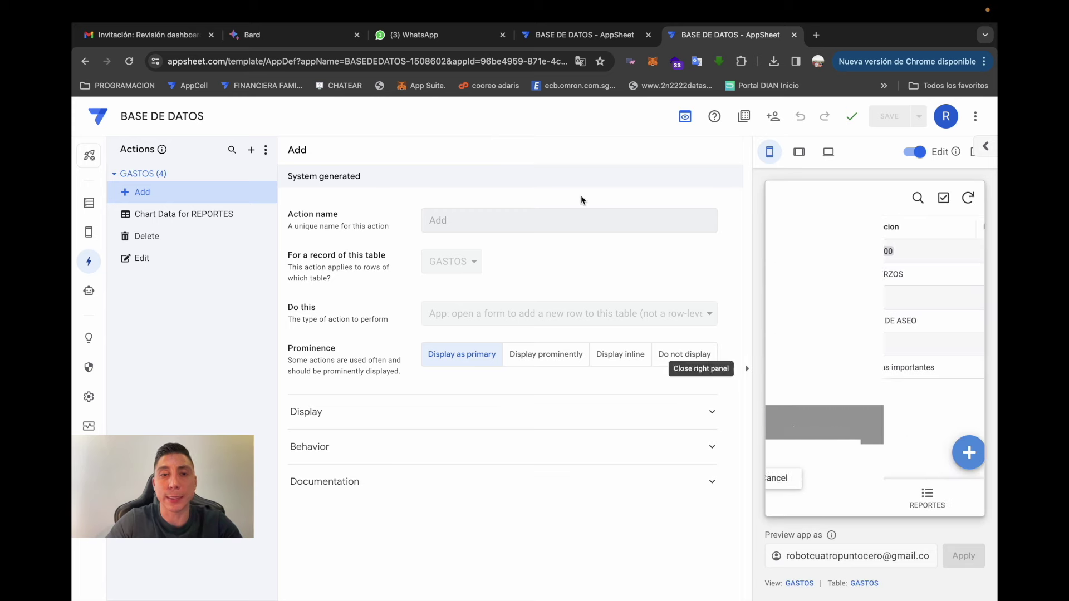
pyautogui.click(799, 151)
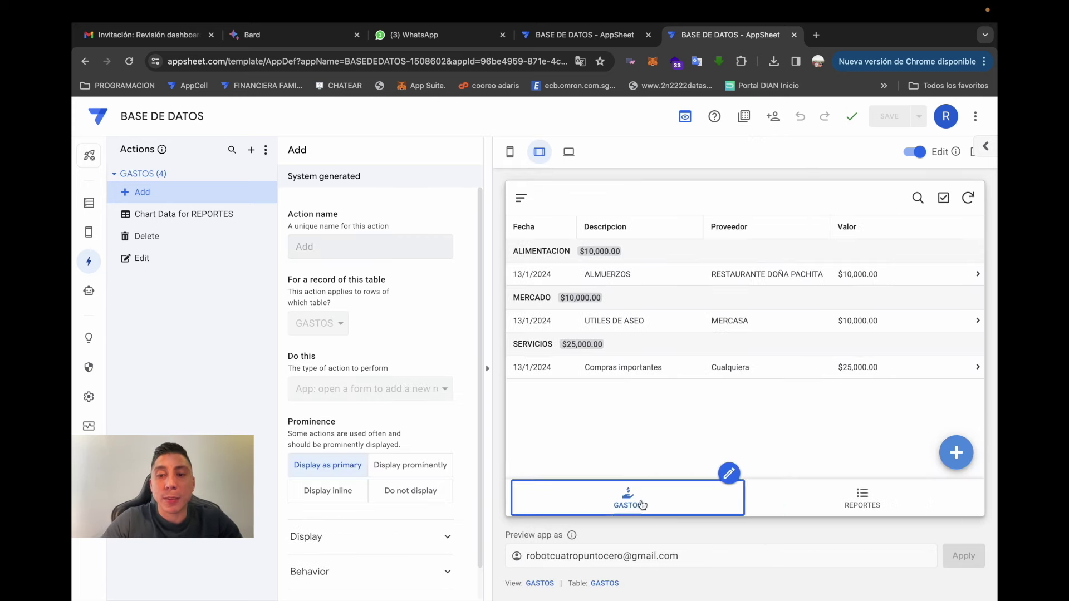
pyautogui.click(827, 500)
pyautogui.click(632, 497)
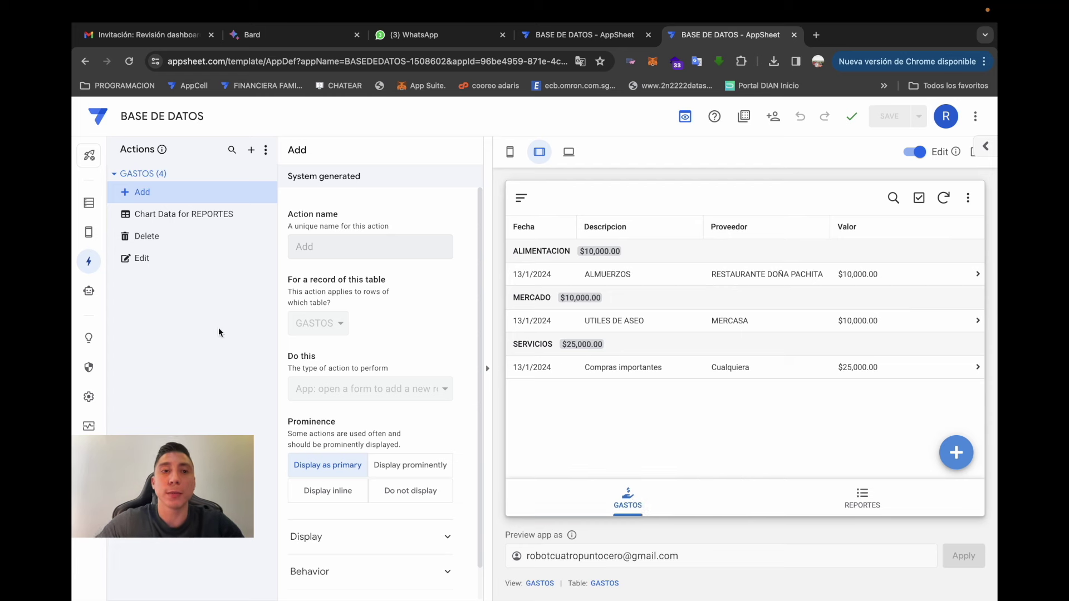
# - Open the GASTOS table's Google Sheet from the Data page's View data source
pyautogui.click(88, 203)
pyautogui.click(509, 151)
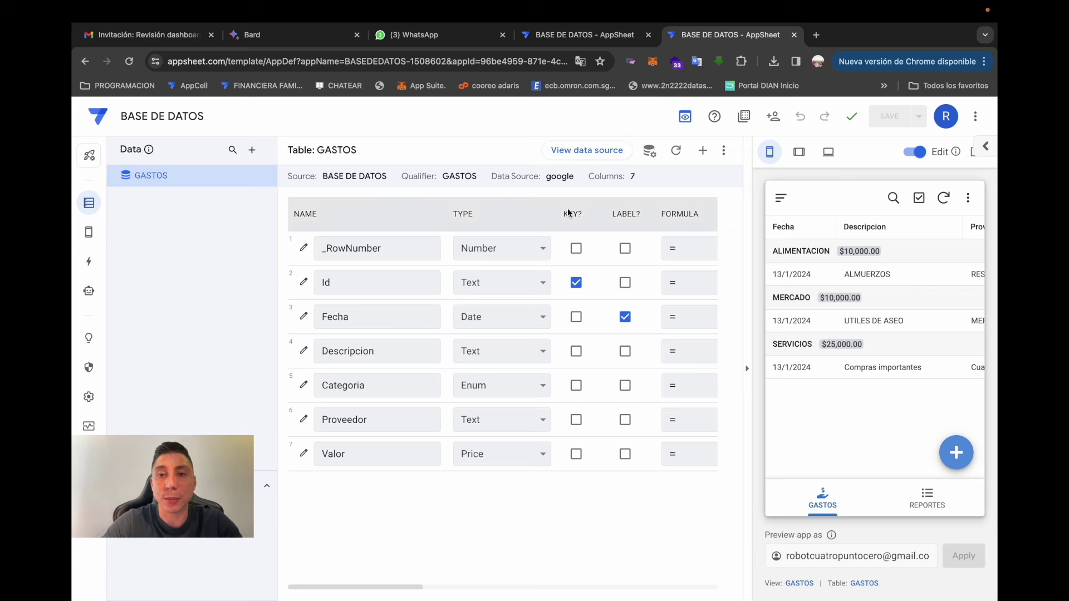
pyautogui.click(607, 157)
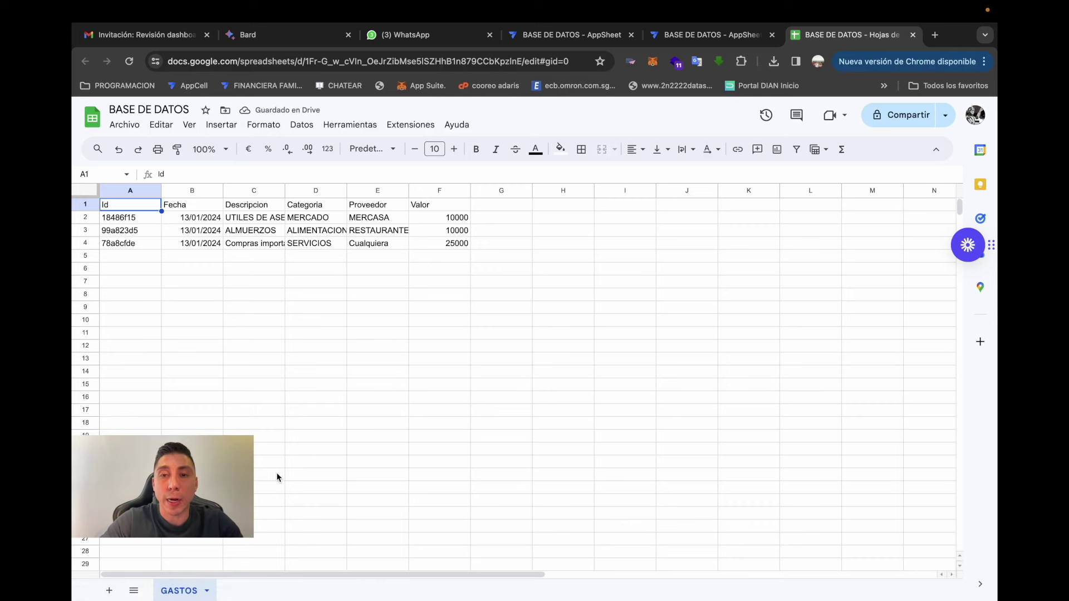
# - Add a new sheet named PRODUCTOS to the spreadsheet
pyautogui.click(109, 591)
pyautogui.doubleClick(236, 584)
pyautogui.write('PRODUCTOS')
pyautogui.press('Return')
pyautogui.click(183, 590)
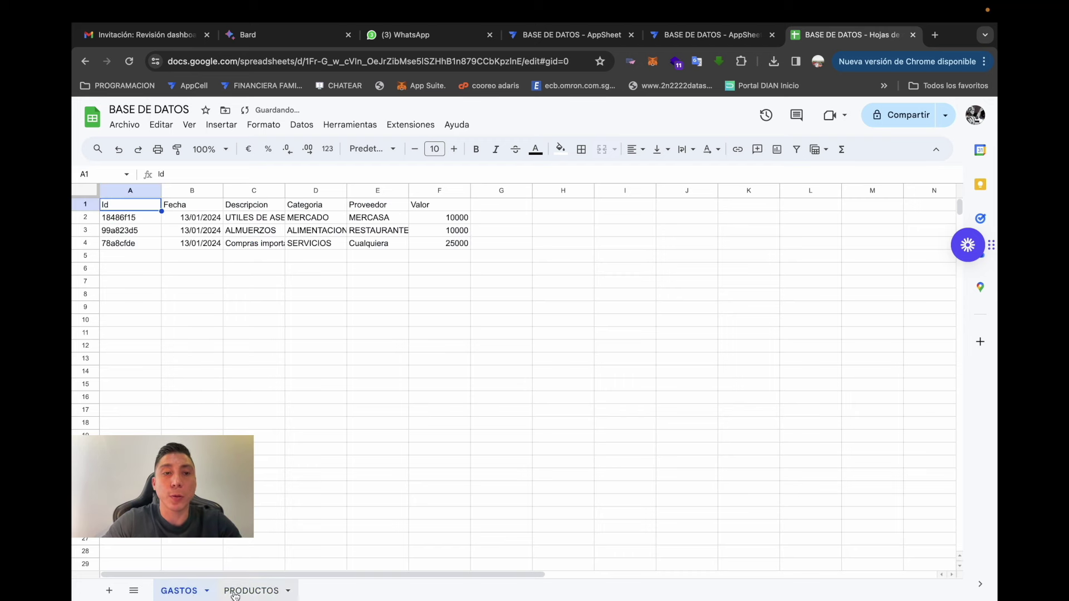
pyautogui.click(250, 591)
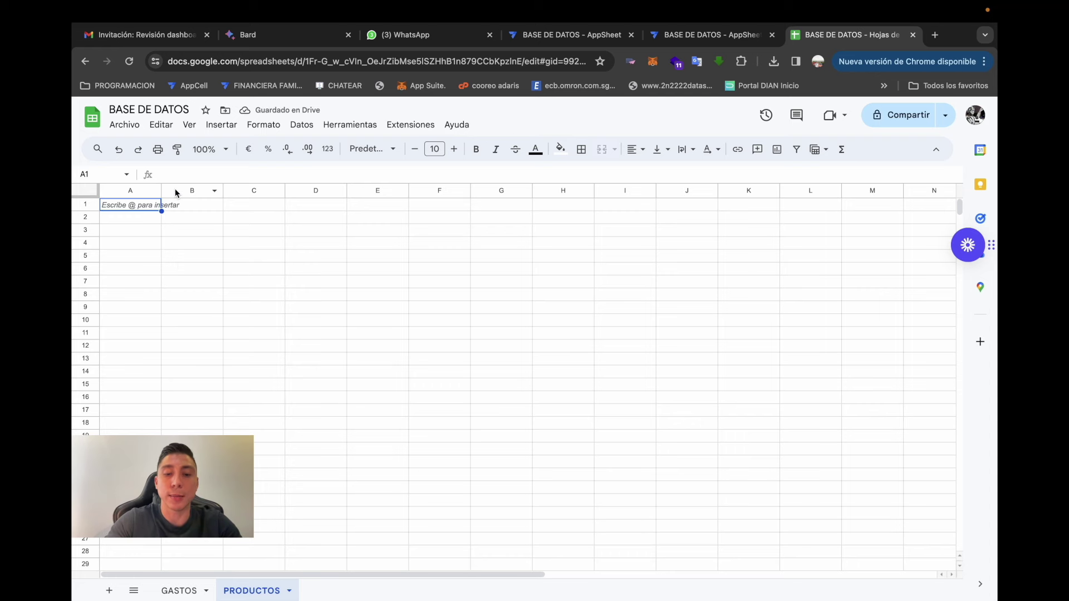
# - Type headers id, Nombre de producto, Categoria, Valor and Descripcion in row 1
pyautogui.write('id')
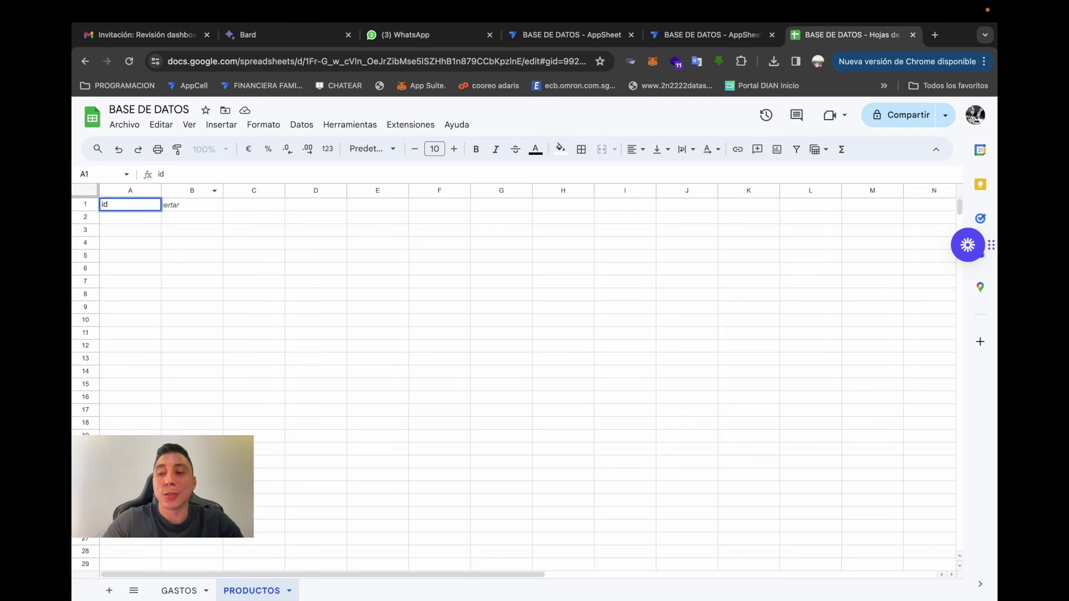
pyautogui.press('Tab')
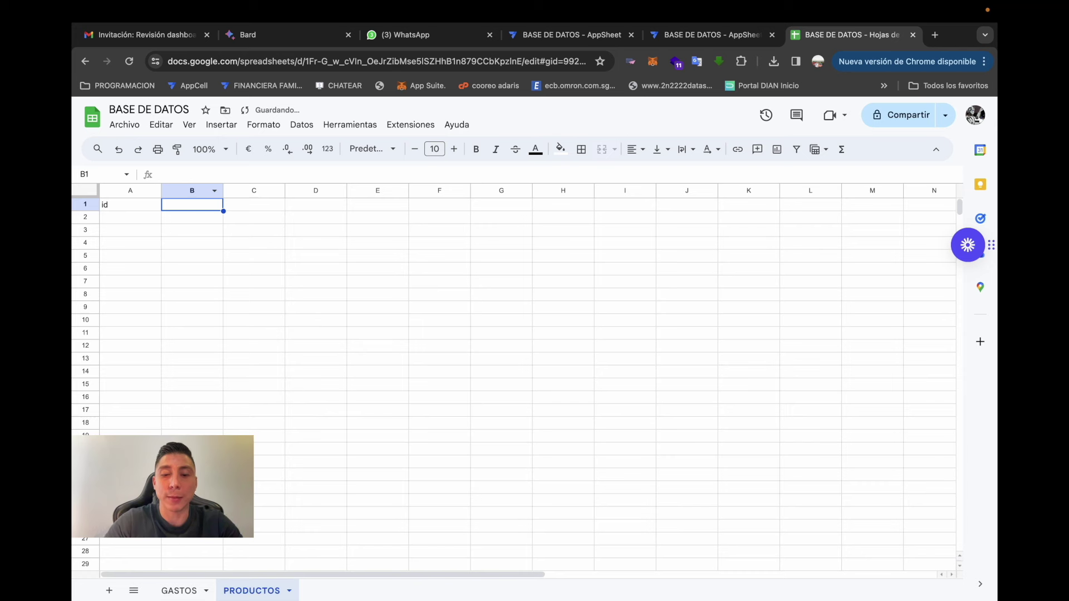
pyautogui.write('Nombre de')
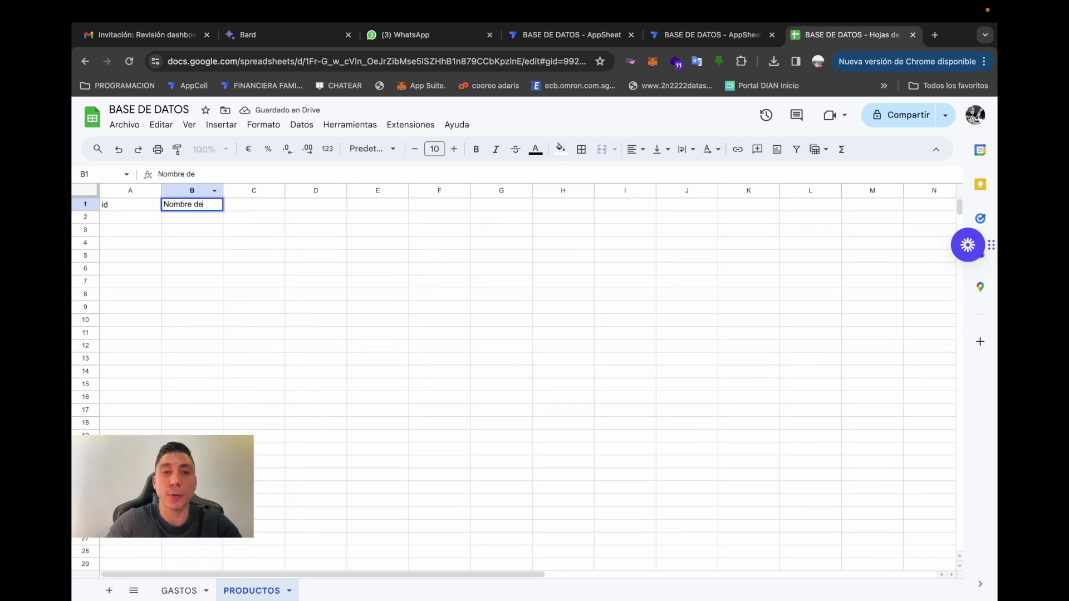
pyautogui.write(' producto')
pyautogui.press('Tab')
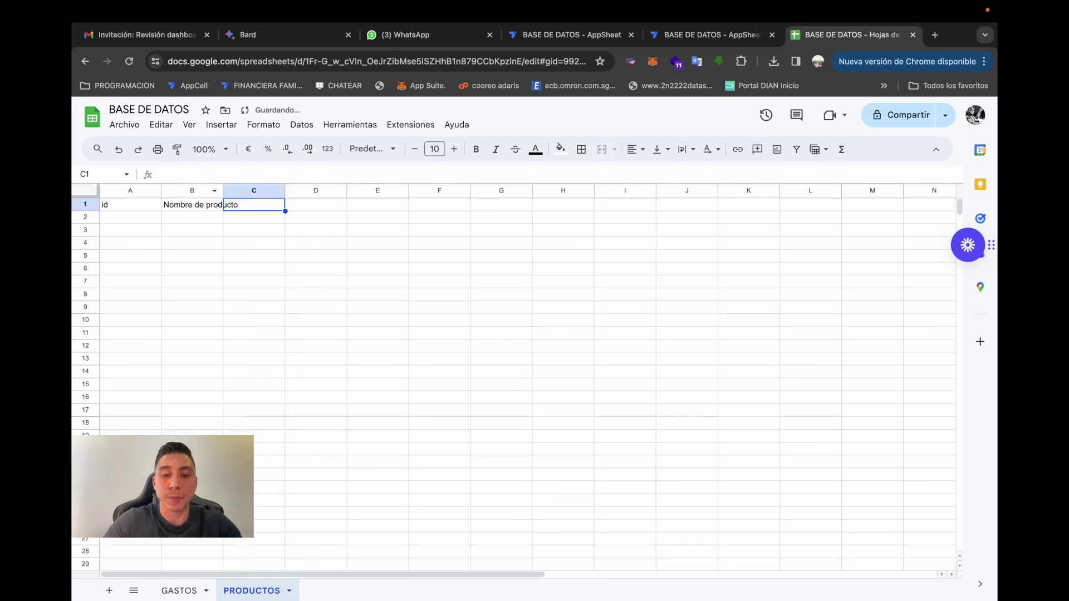
pyautogui.write('Cat')
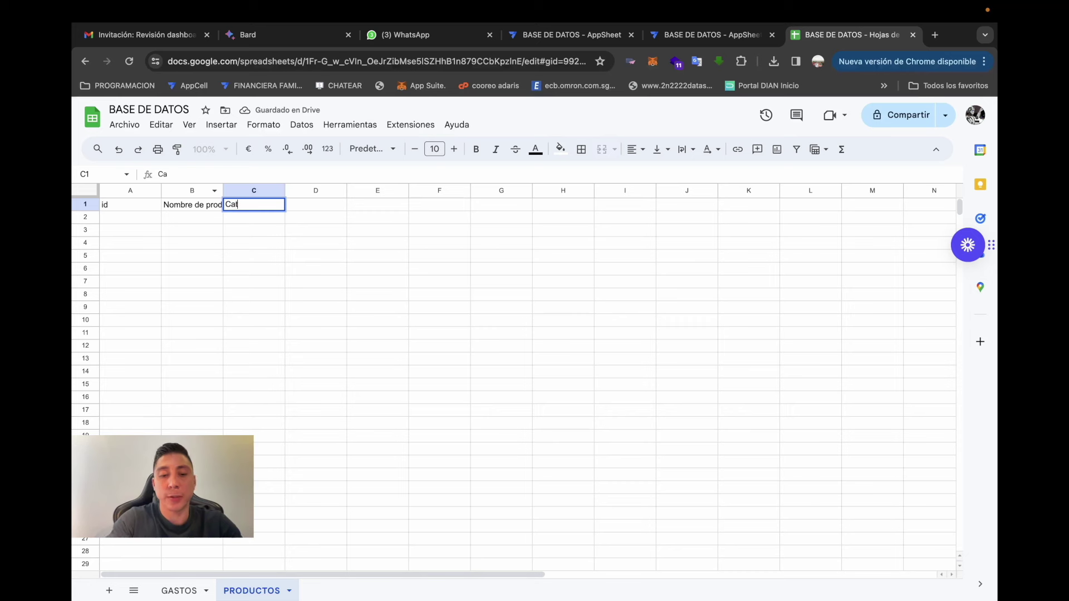
pyautogui.write('egoria')
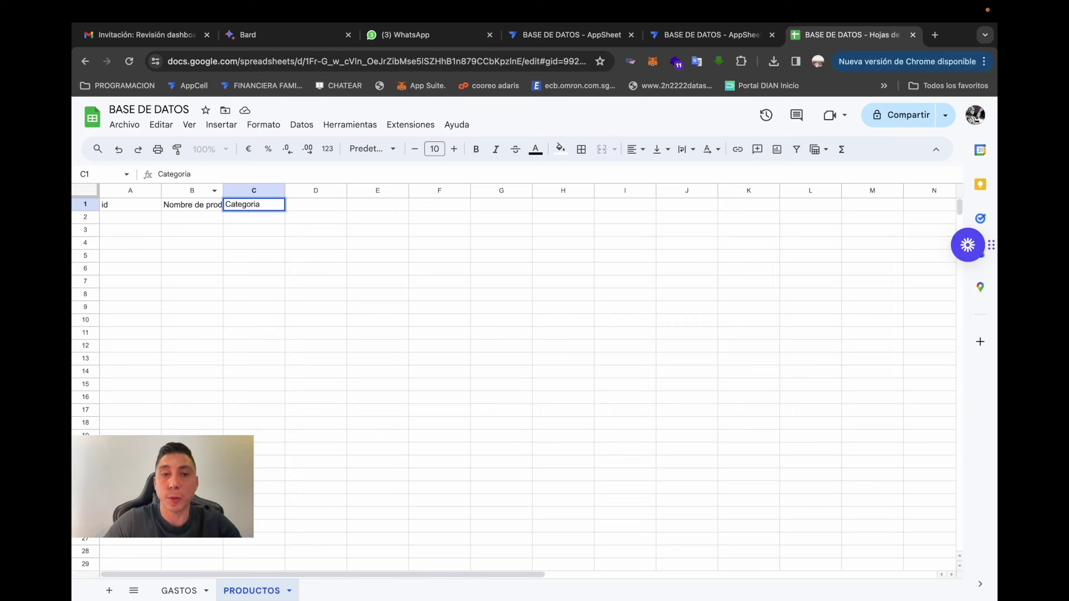
pyautogui.press('Tab')
pyautogui.write('Va')
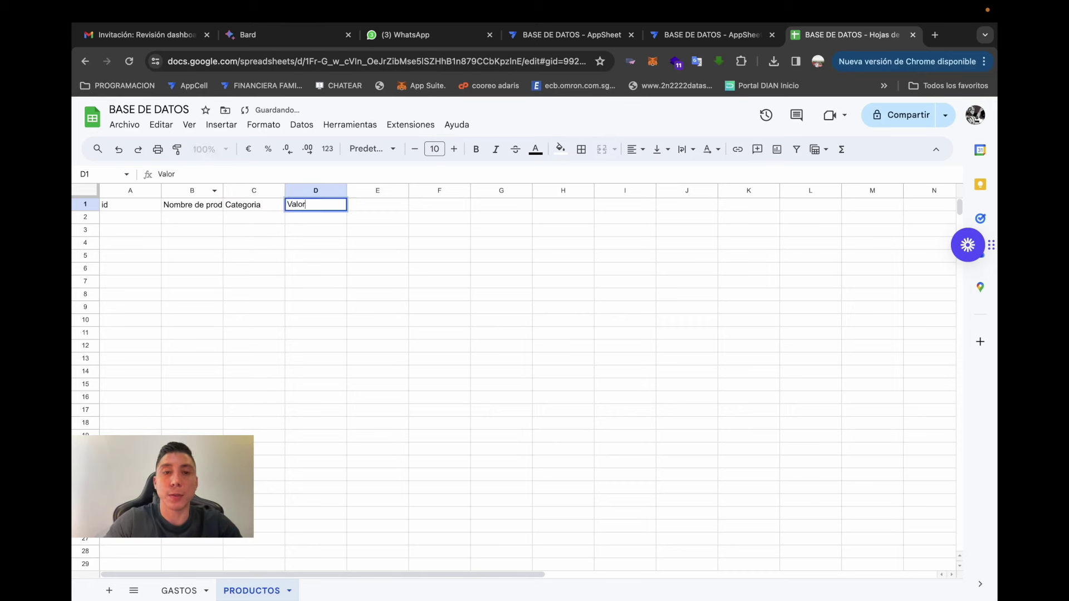
pyautogui.press('Tab')
pyautogui.write('Descri')
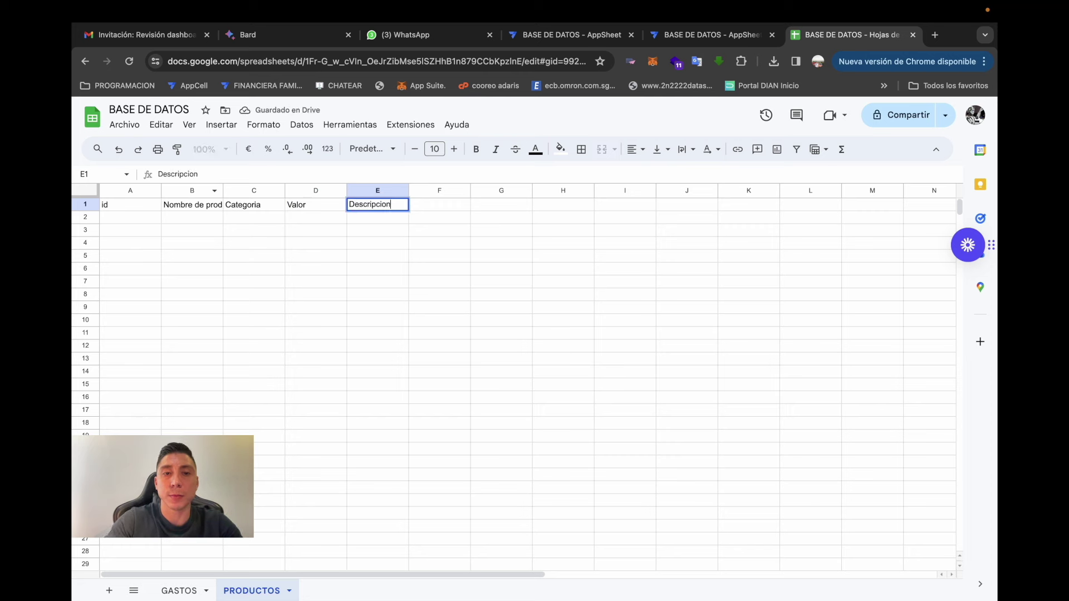
pyautogui.press('Tab')
pyautogui.press('Left')
pyautogui.press('Left')
pyautogui.press('Left')
pyautogui.press('Left')
pyautogui.press('Left')
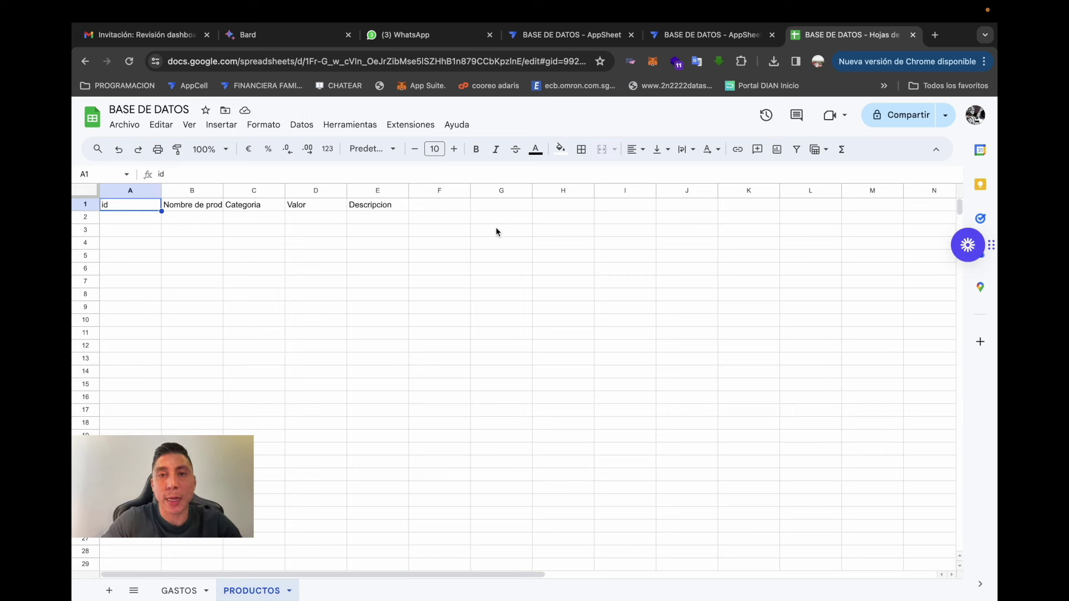
pyautogui.click(702, 38)
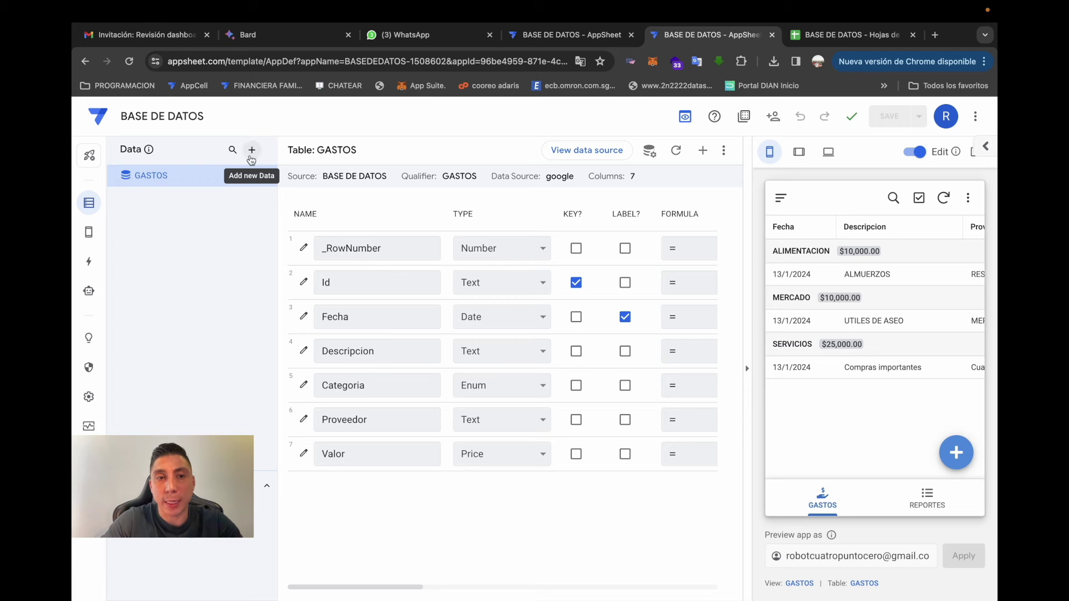
# - Add the PRODUCTOS worksheet from the BASE DE DATOS Google Sheet as a new app table
pyautogui.click(253, 160)
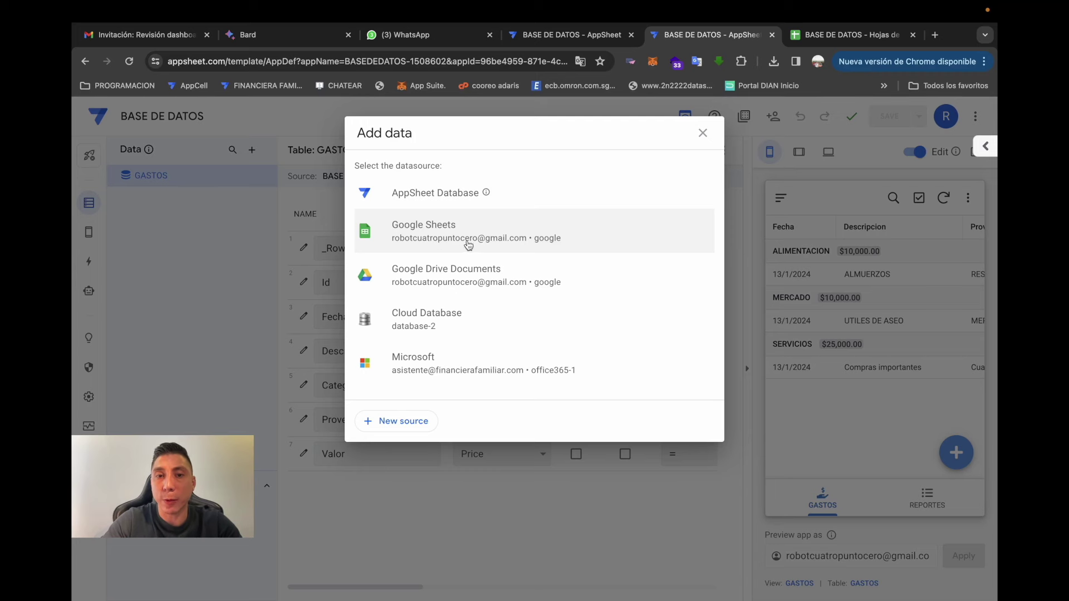
pyautogui.click(459, 236)
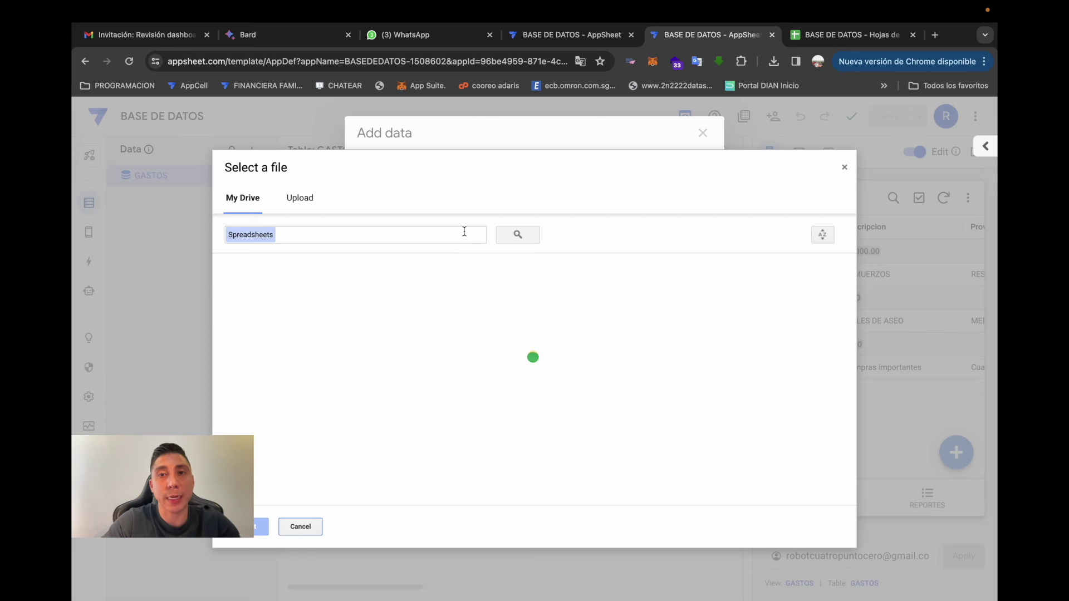
pyautogui.click(447, 239)
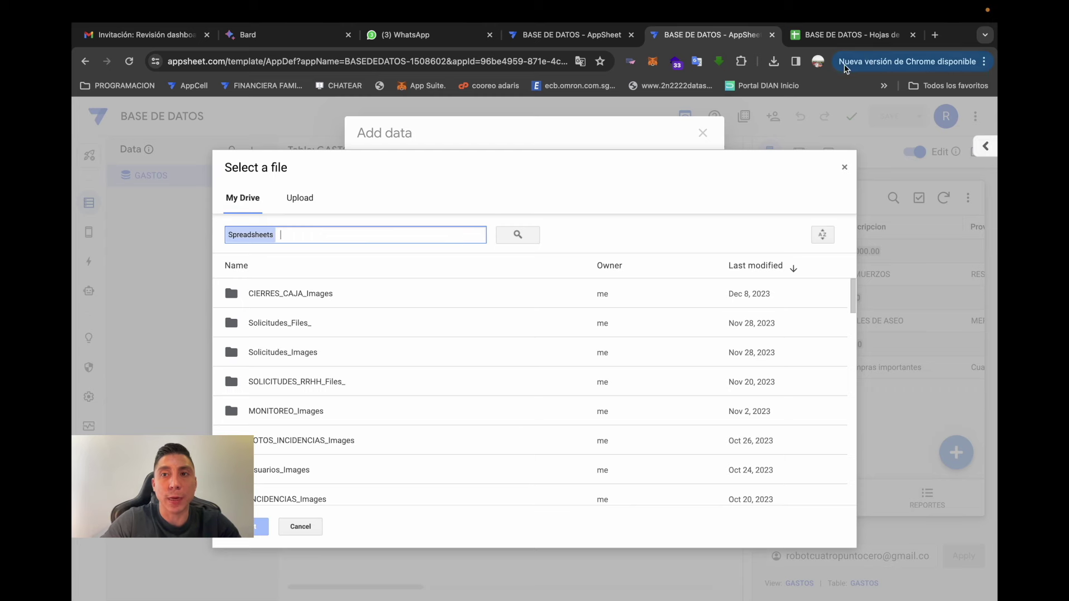
pyautogui.write('base')
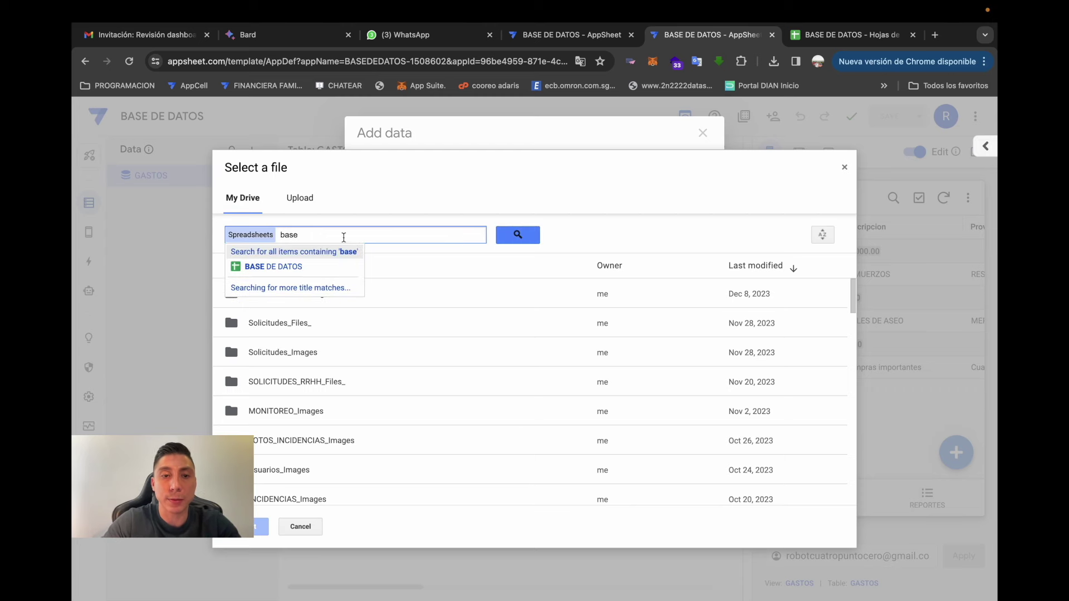
pyautogui.click(289, 266)
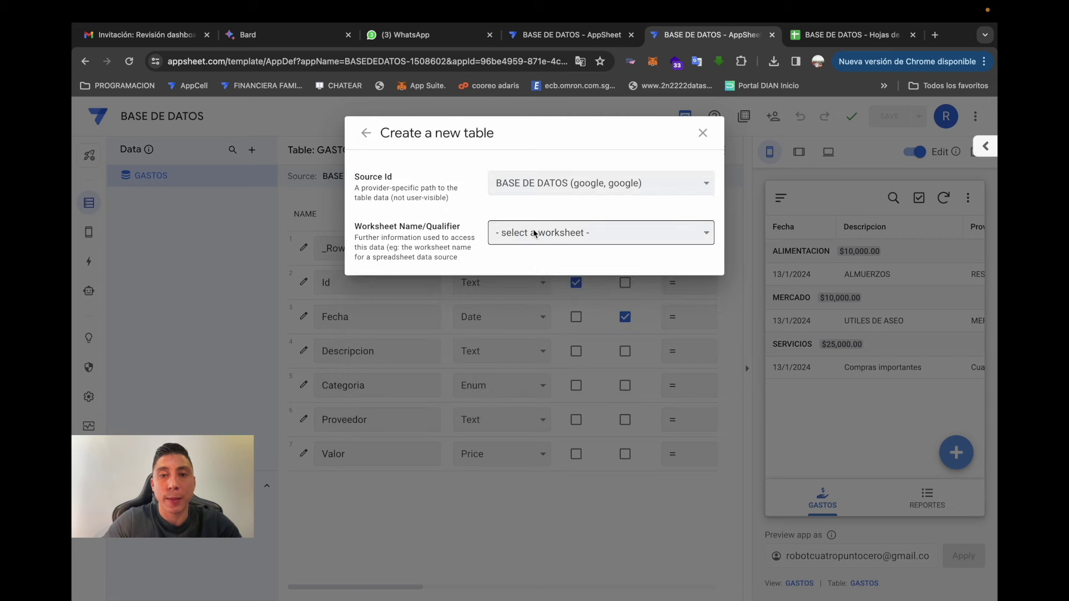
pyautogui.click(526, 237)
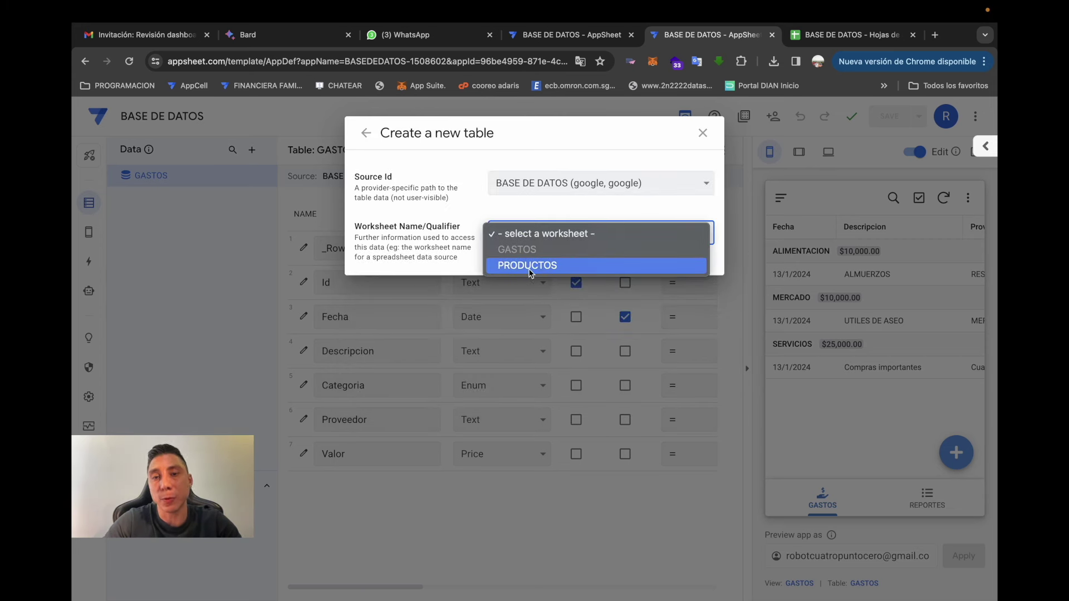
pyautogui.click(530, 266)
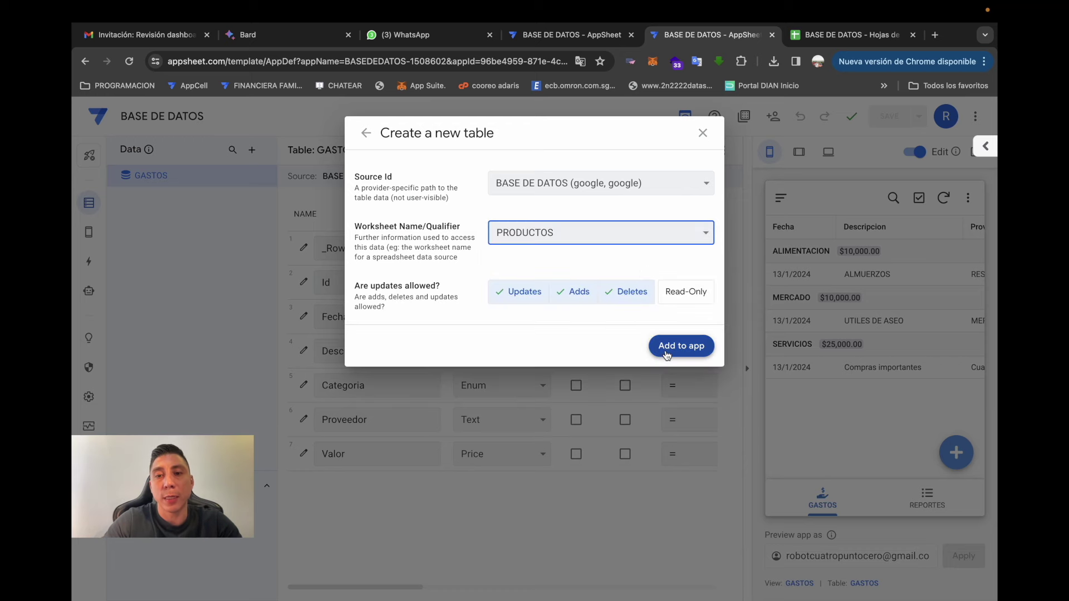
pyautogui.click(666, 352)
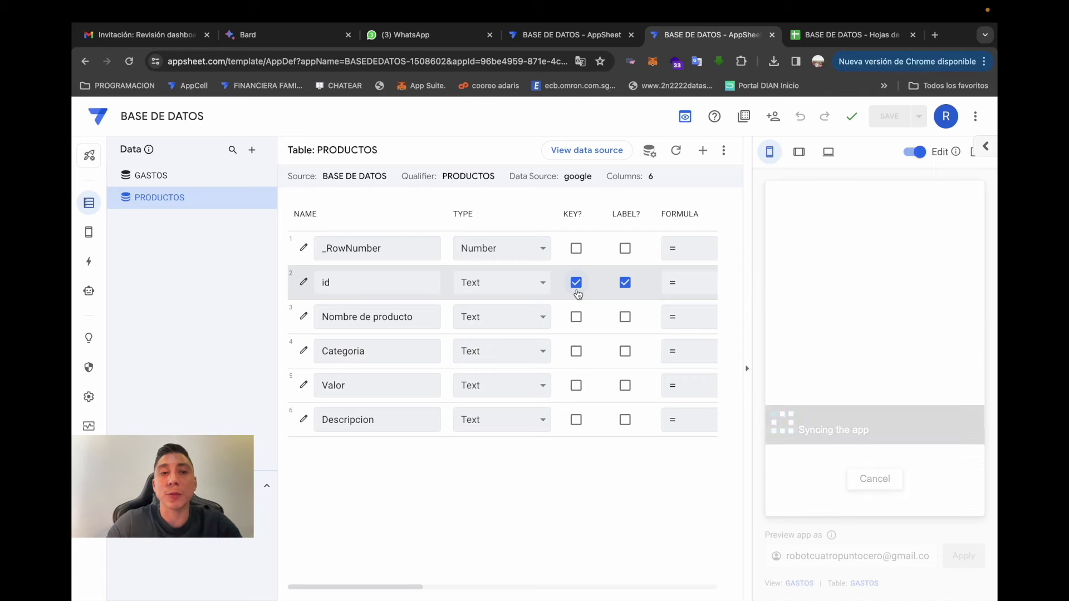
# - Check the REPORTES and GASTOS screens and the side drawer in the app preview
pyautogui.click(919, 499)
pyautogui.click(862, 499)
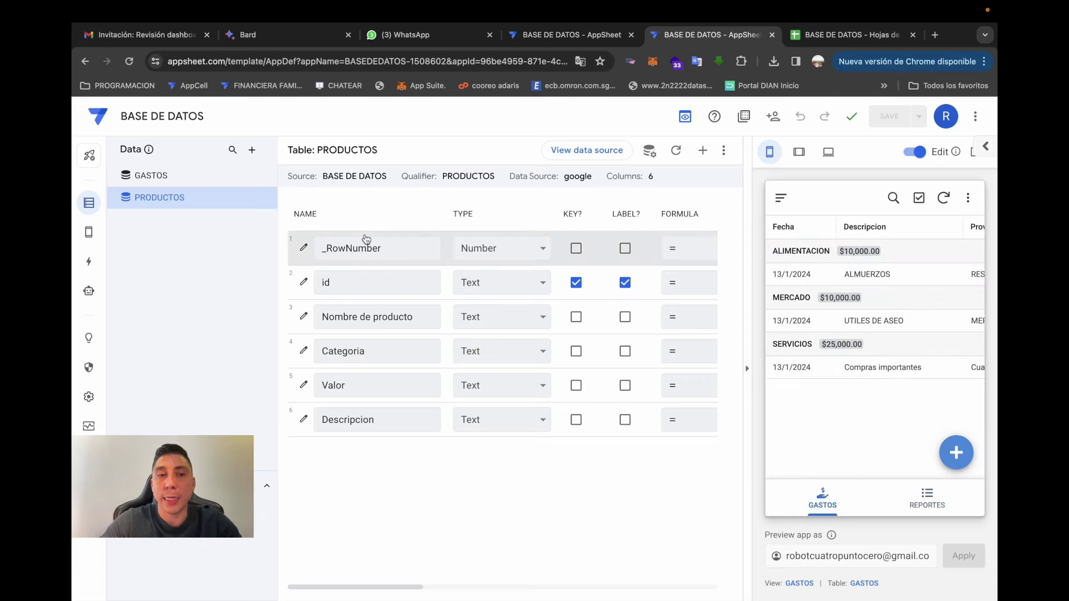
pyautogui.click(924, 497)
pyautogui.click(831, 499)
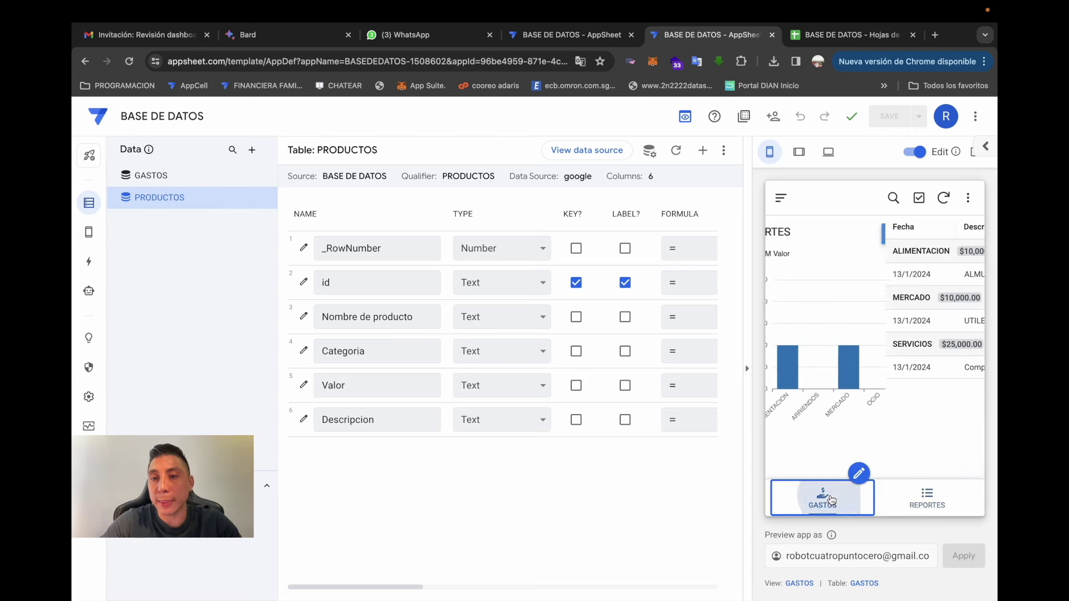
pyautogui.click(780, 198)
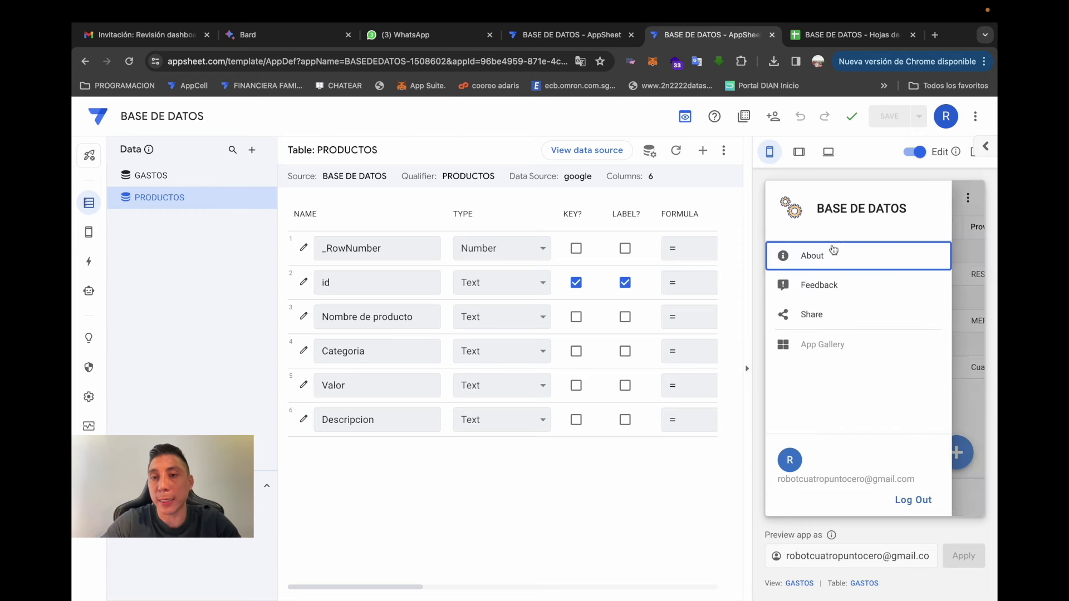
pyautogui.click(963, 400)
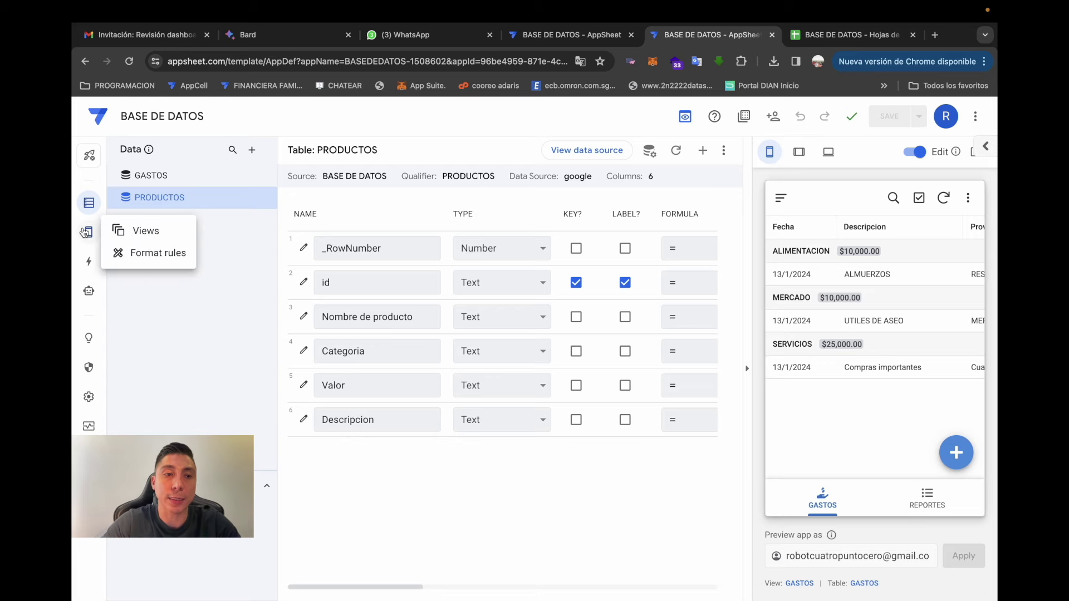
# - Create a new navigation view named PRODUCTOS showing the PRODUCTOS table
pyautogui.click(86, 232)
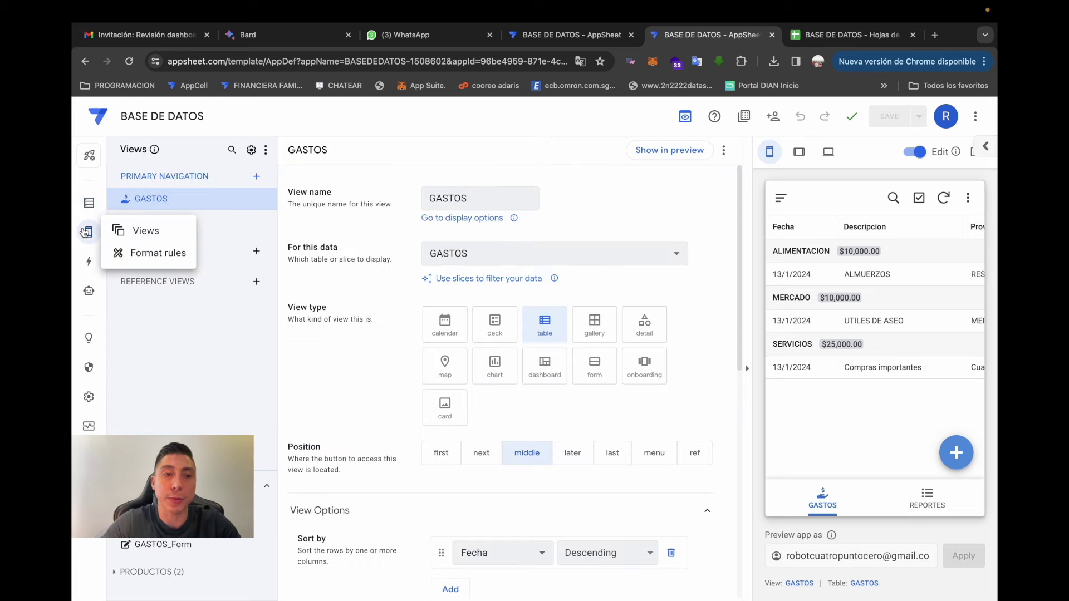
pyautogui.click(257, 176)
pyautogui.click(384, 443)
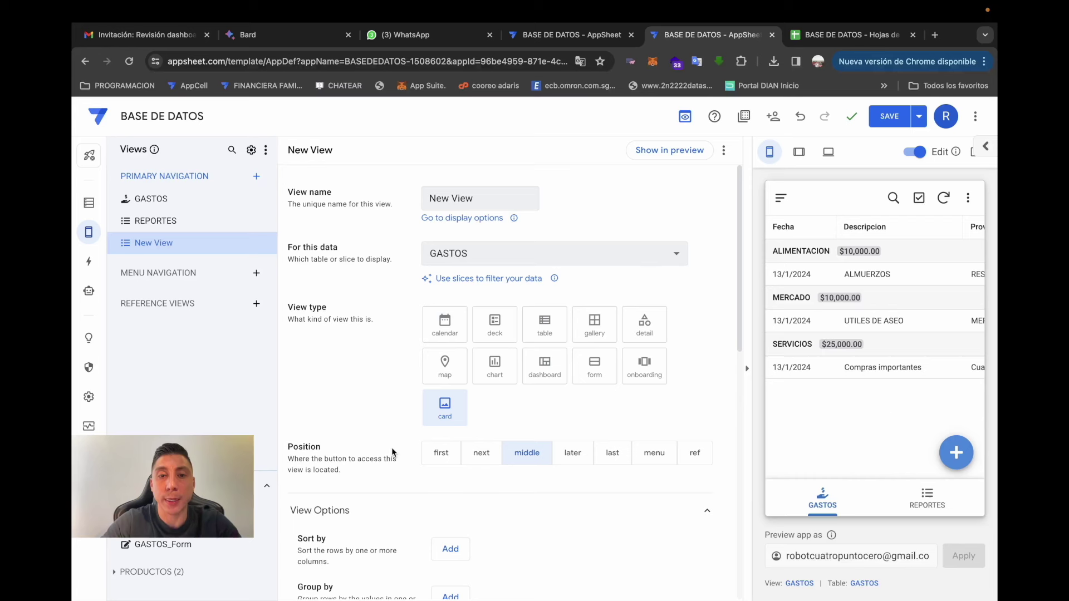
pyautogui.click(519, 193)
pyautogui.write('PRODUCTOS')
pyautogui.click(509, 255)
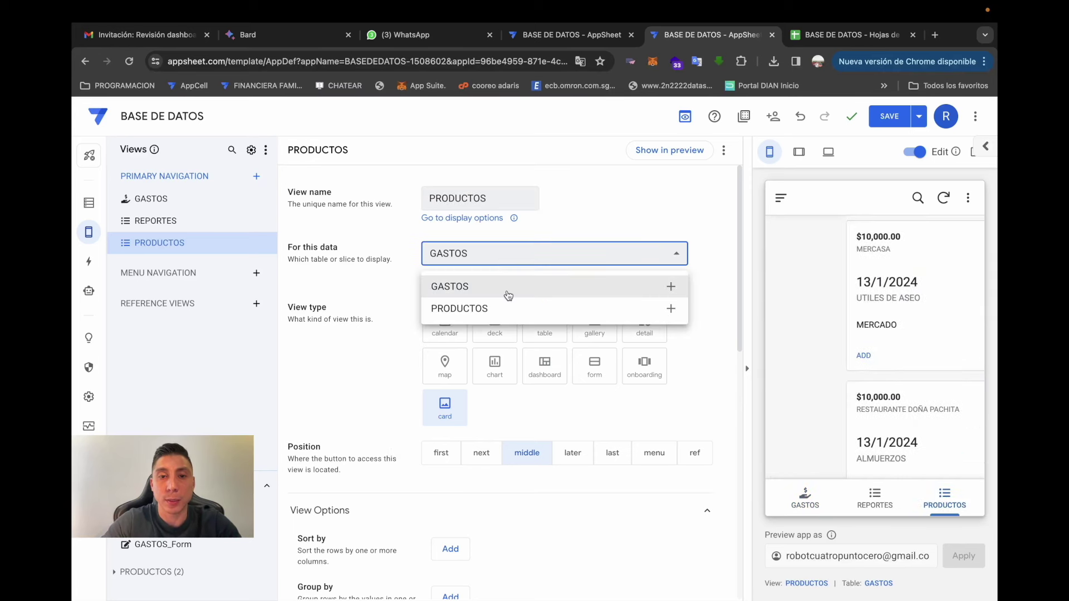
pyautogui.click(480, 311)
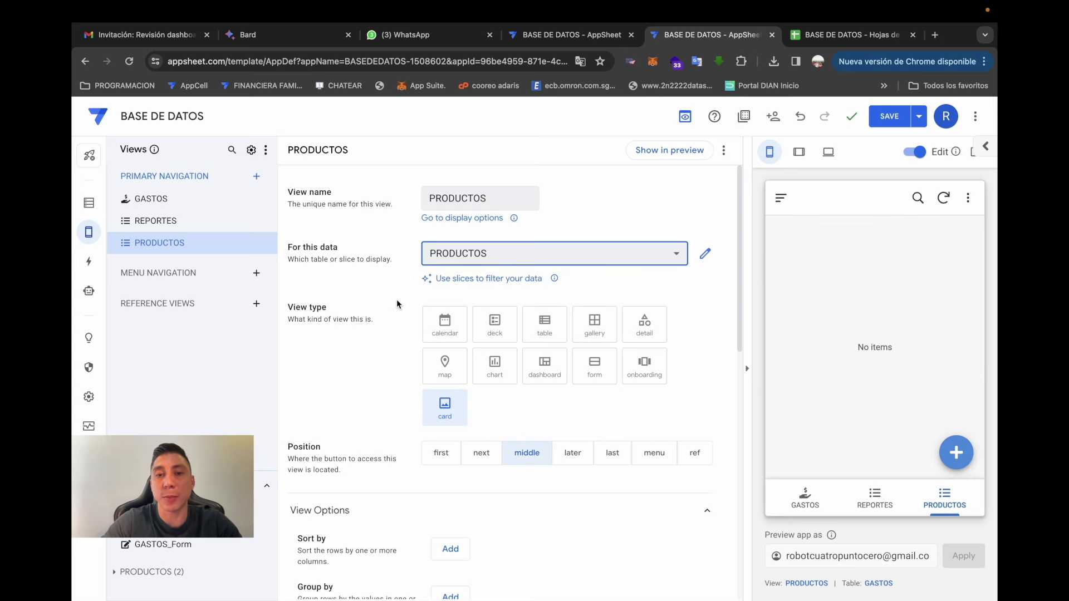
# - Give the PRODUCTOS view a deck layout and position it first
pyautogui.scroll(-1, 397, 304)
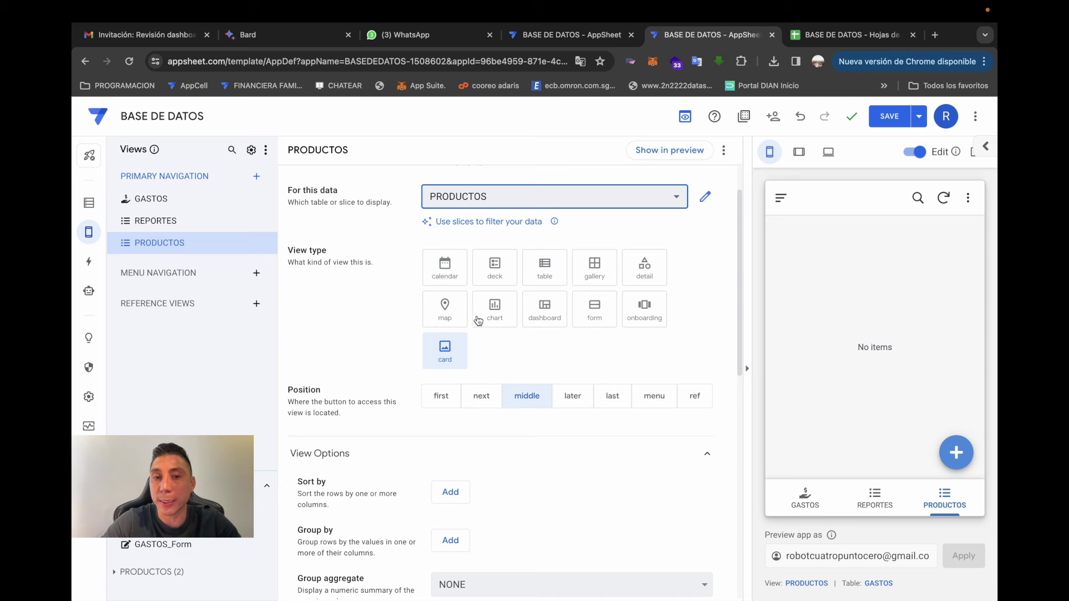
pyautogui.click(503, 277)
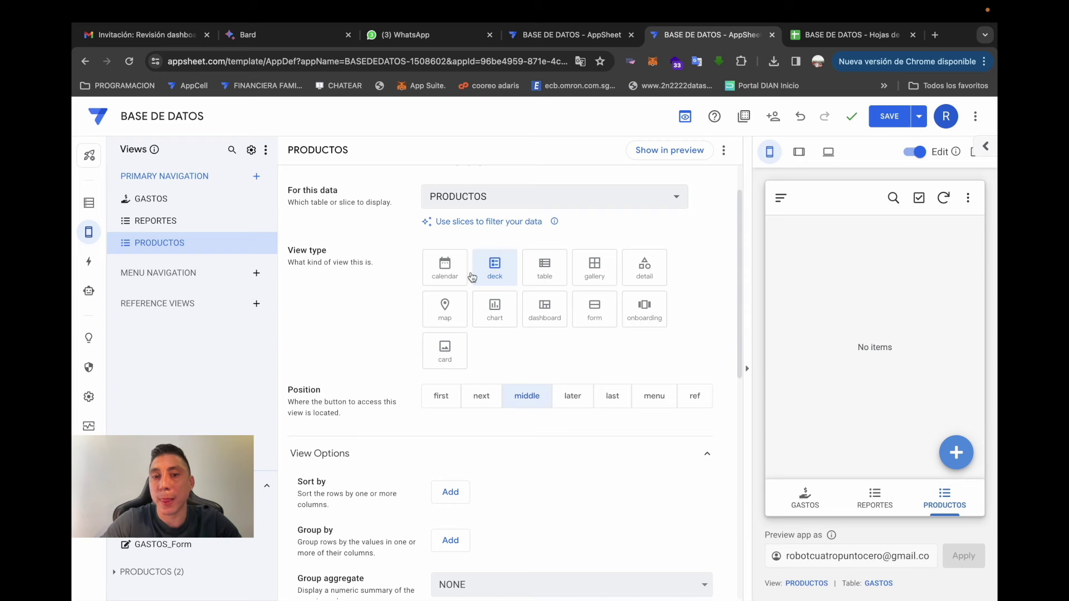
pyautogui.scroll(-2, 359, 305)
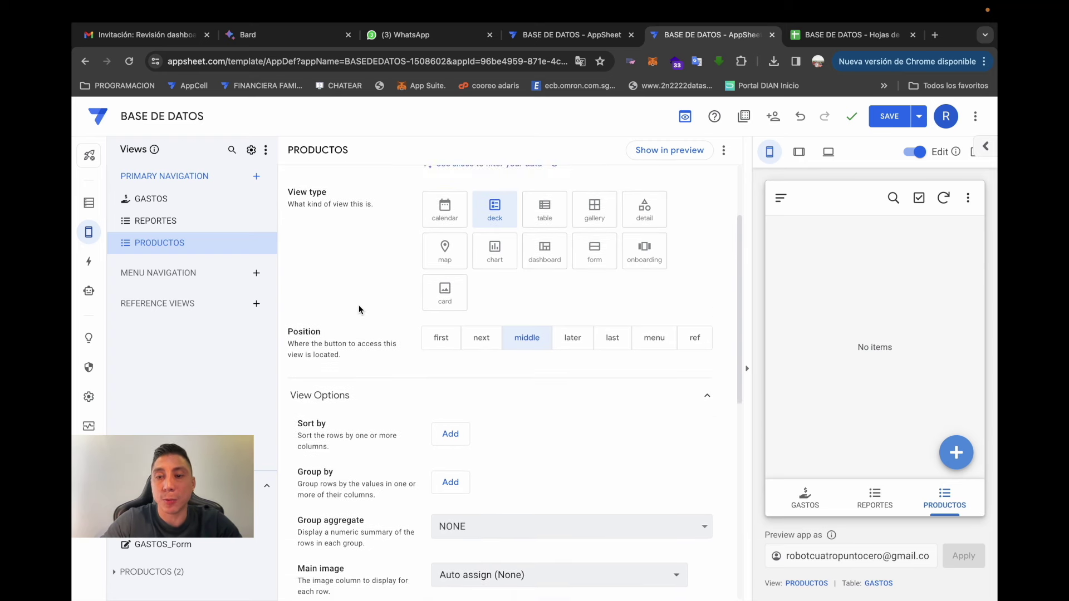
pyautogui.click(441, 329)
pyautogui.click(482, 329)
pyautogui.click(528, 328)
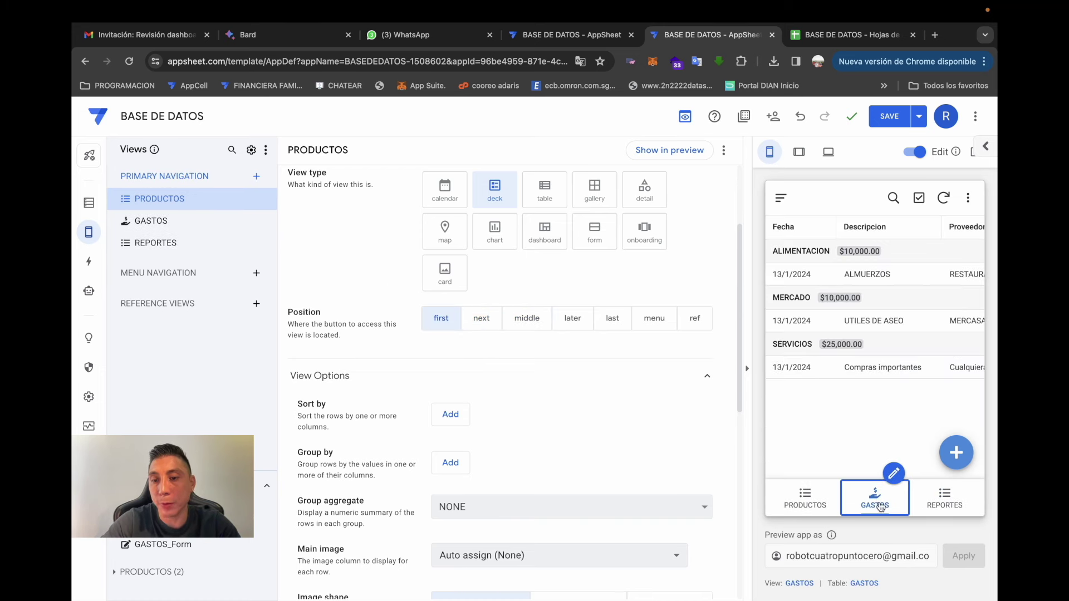
pyautogui.click(893, 473)
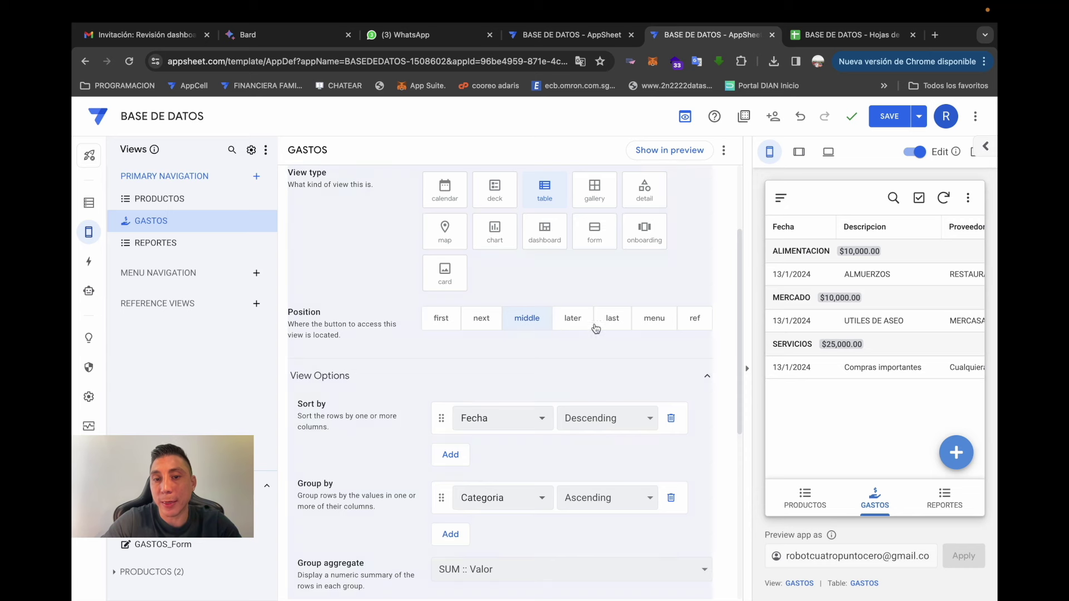
# - Try moving GASTOS last and PRODUCTOS to the middle of navigation, checking the preview
pyautogui.click(614, 320)
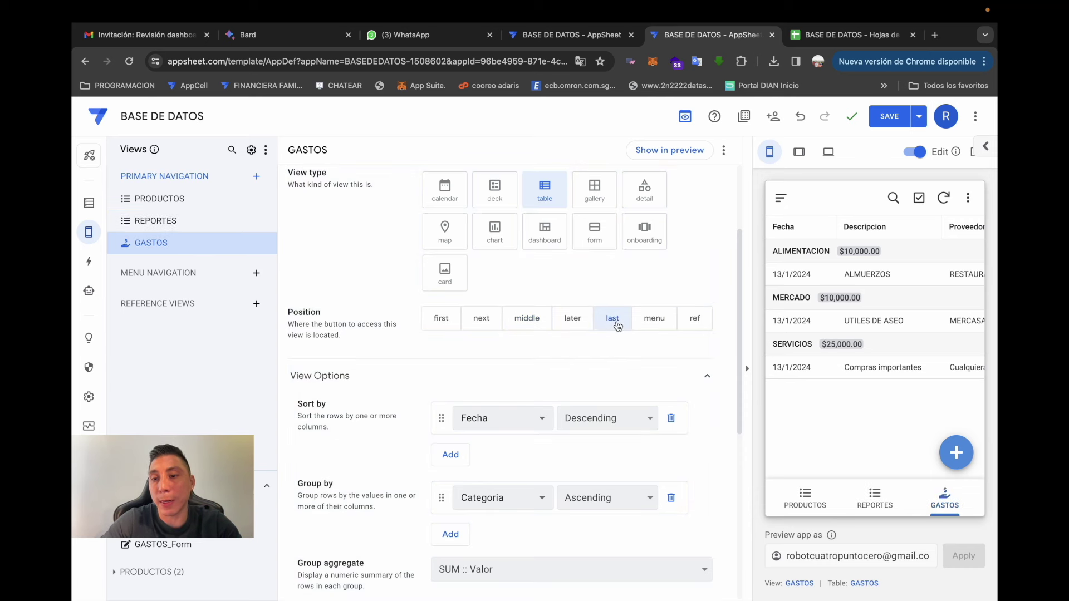
pyautogui.click(823, 474)
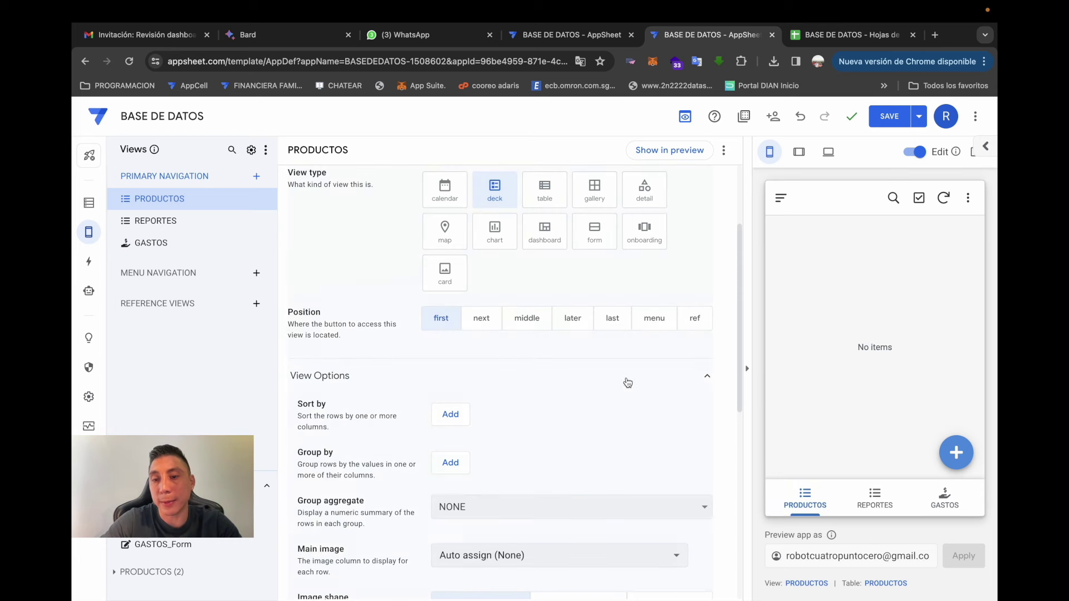
pyautogui.click(875, 499)
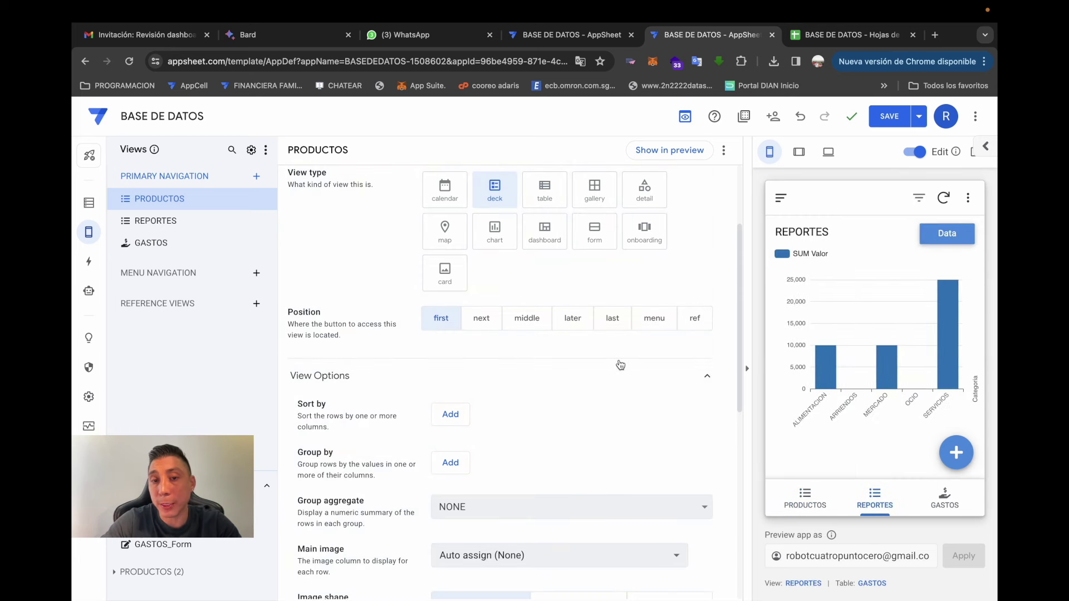
pyautogui.click(526, 319)
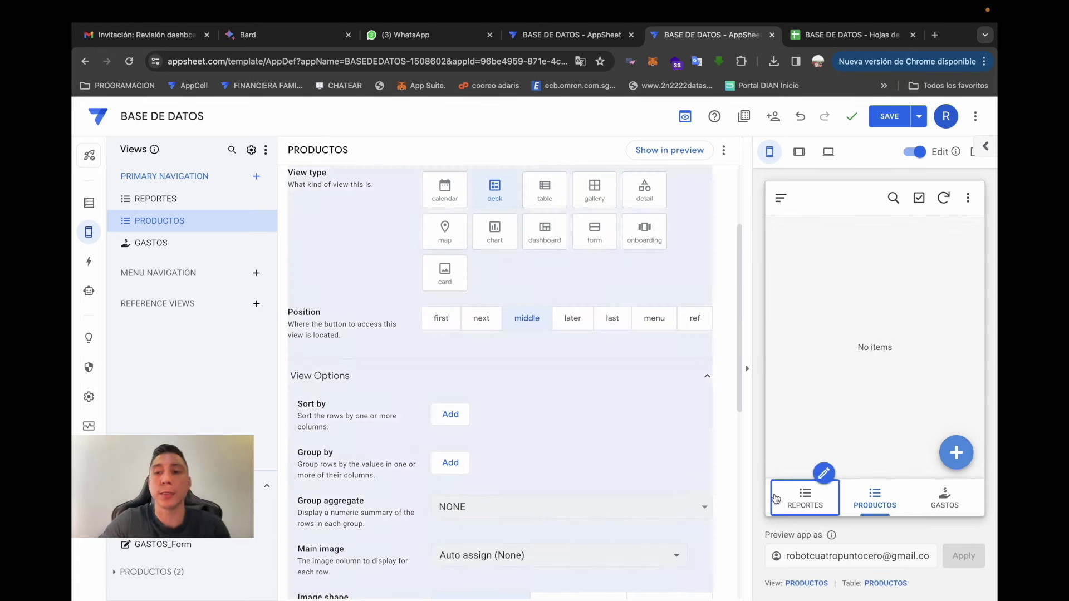
pyautogui.click(807, 499)
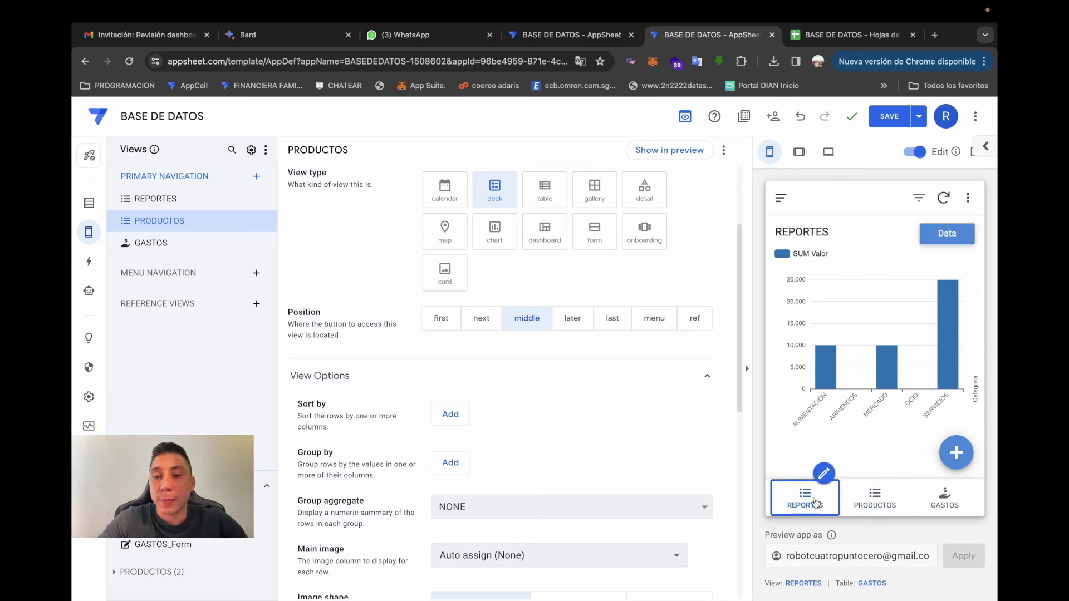
pyautogui.click(872, 505)
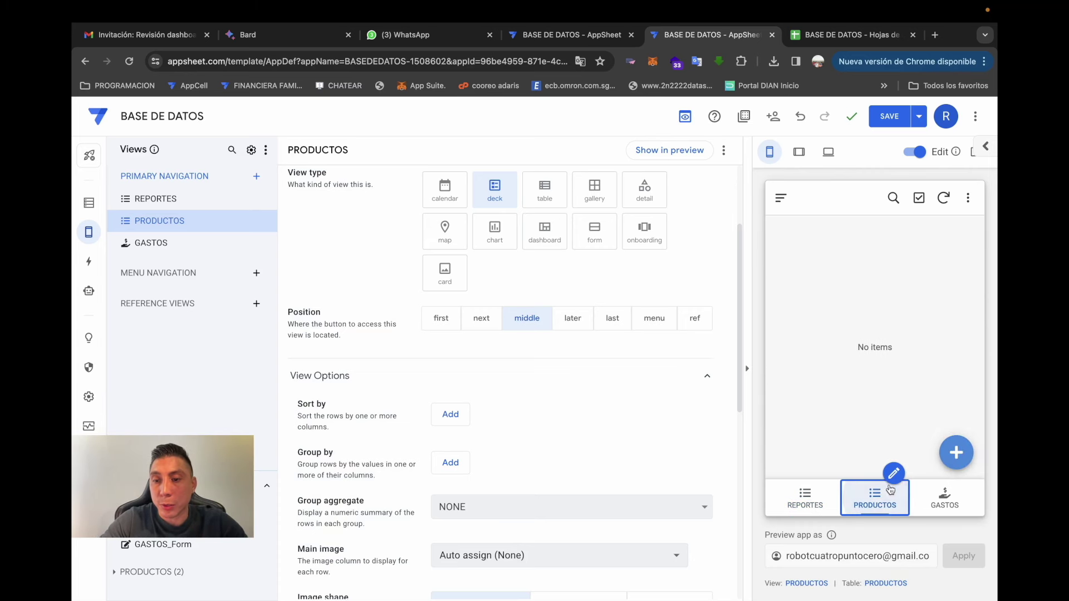
# - Put PRODUCTOS first in navigation, verify the preview tabs, and view the PRODUCTOS columns
pyautogui.click(441, 318)
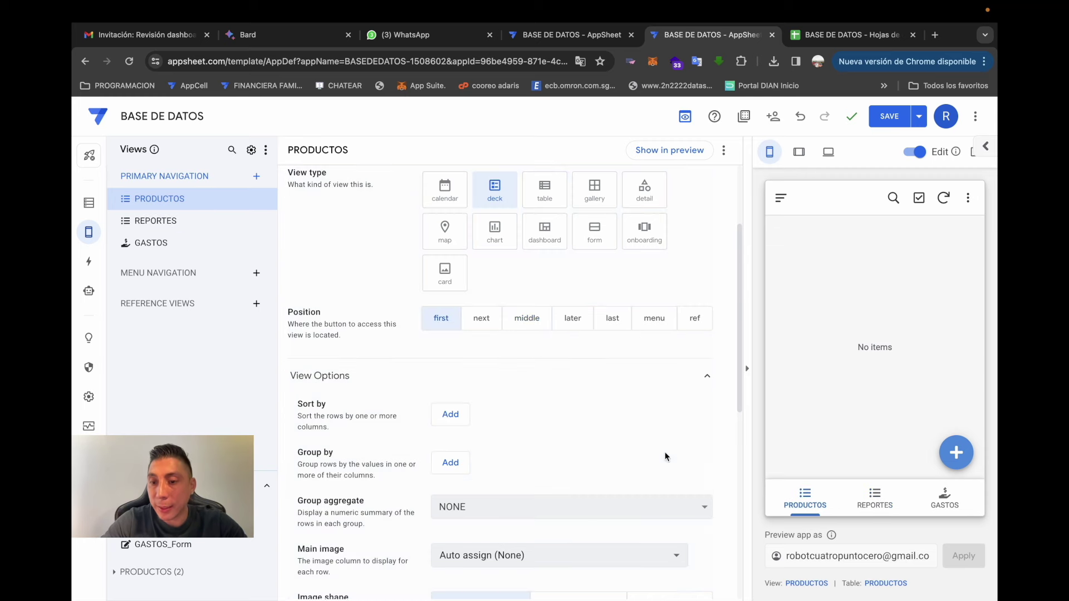
pyautogui.click(850, 505)
pyautogui.click(893, 473)
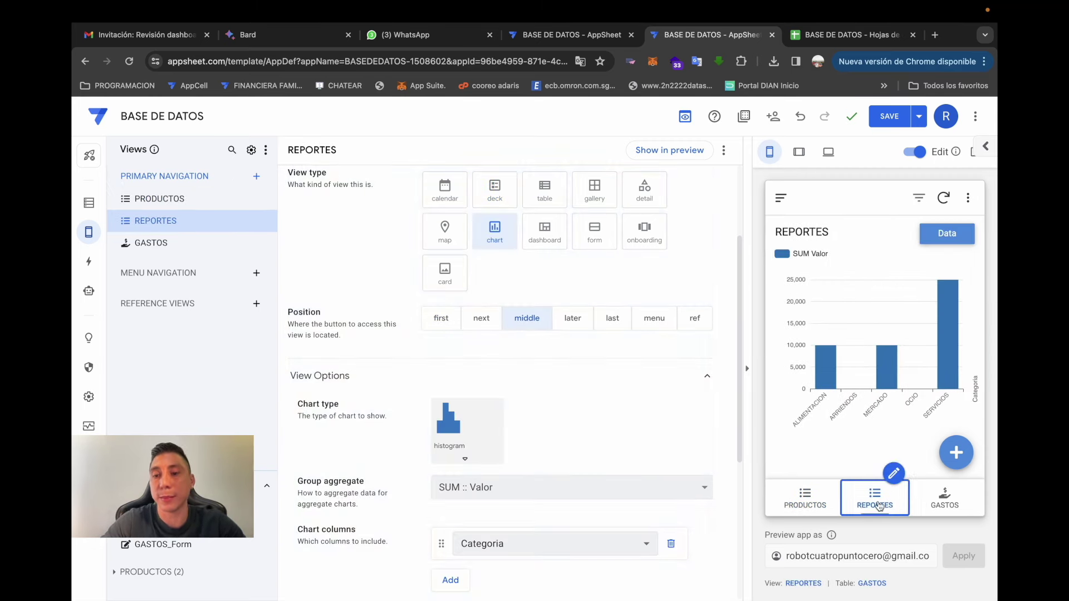
pyautogui.click(944, 497)
pyautogui.click(802, 497)
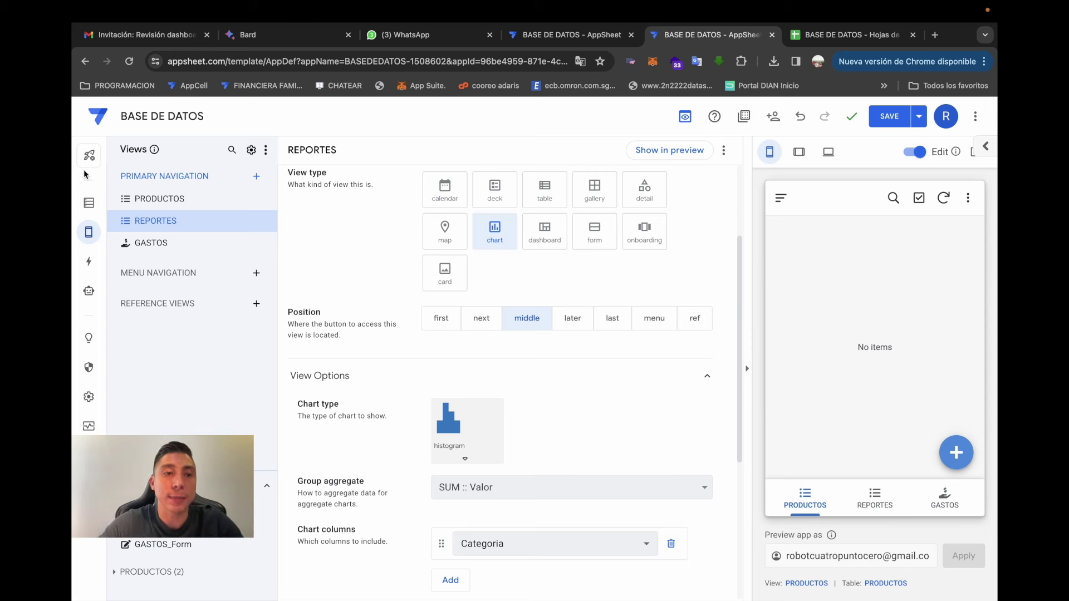
pyautogui.click(88, 202)
pyautogui.click(168, 199)
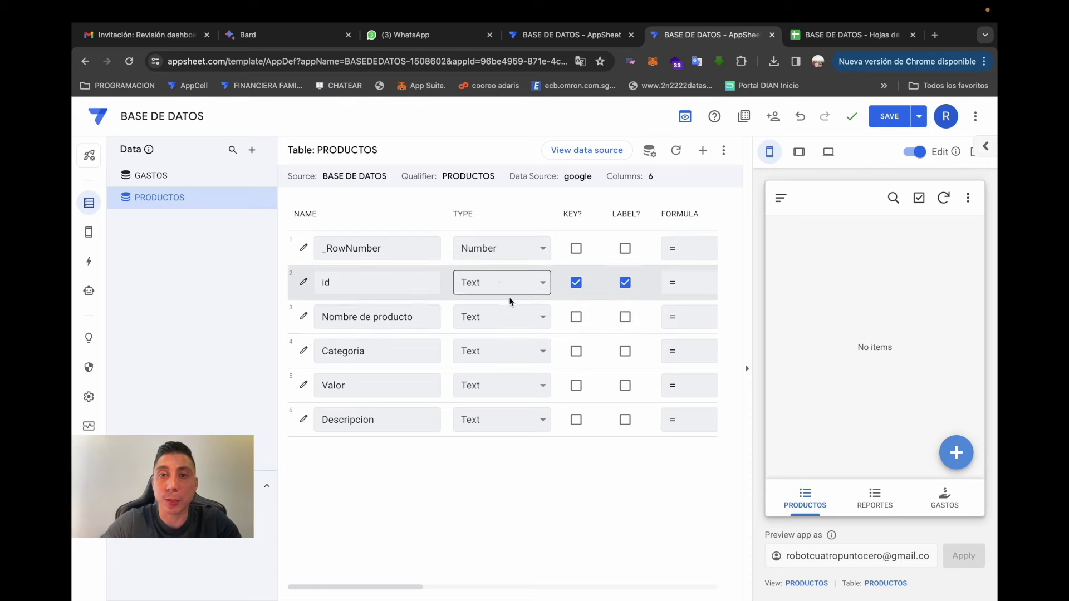
# - Hide the id column of the PRODUCTOS table
pyautogui.click(304, 282)
pyautogui.scroll(-5, 477, 401)
pyautogui.click(435, 296)
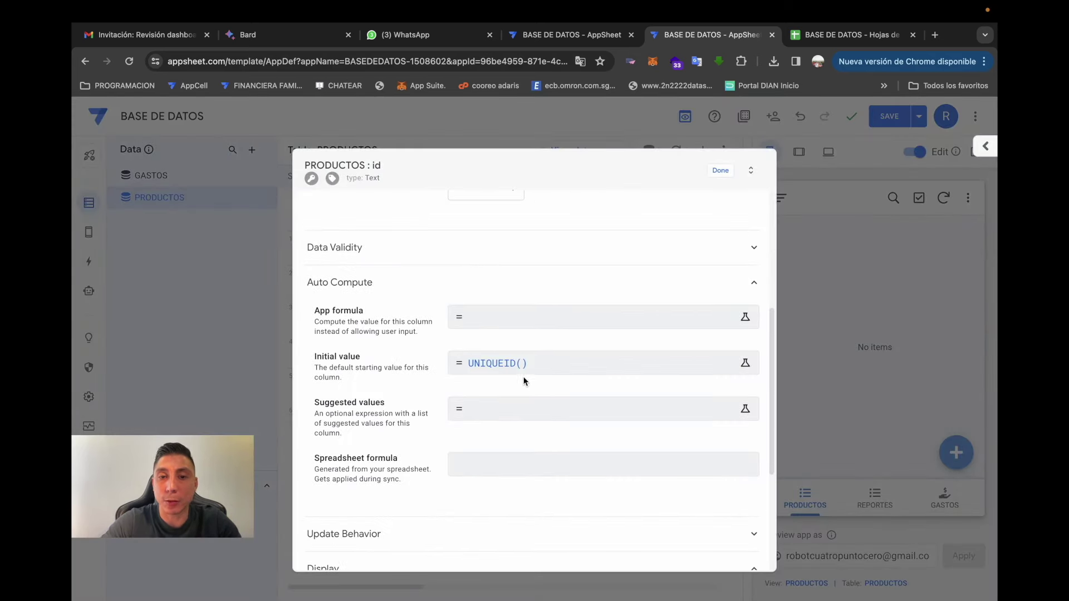
pyautogui.scroll(5, 656, 269)
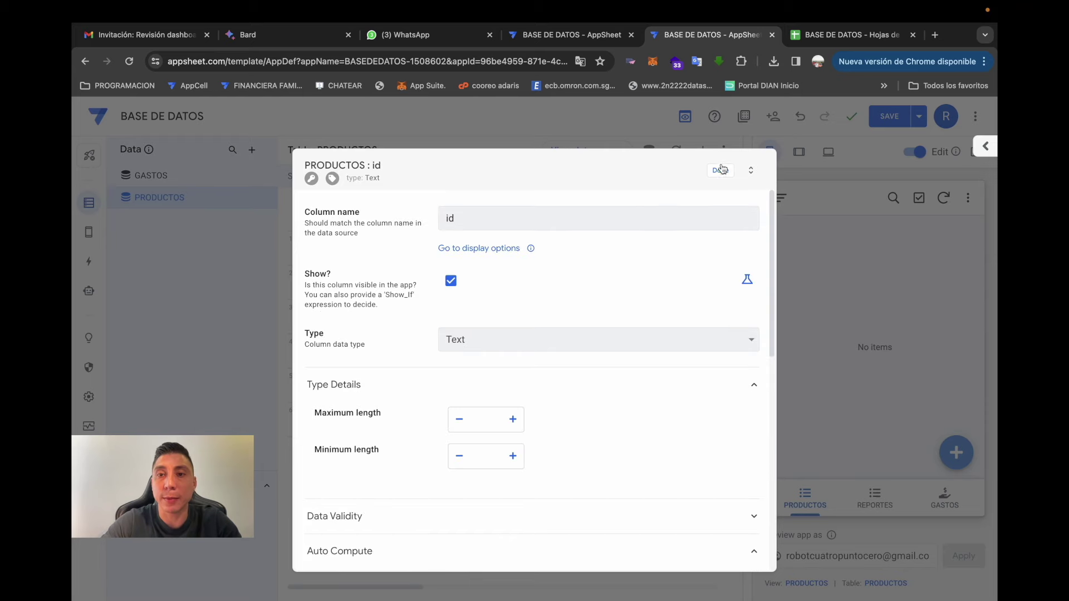
pyautogui.click(720, 171)
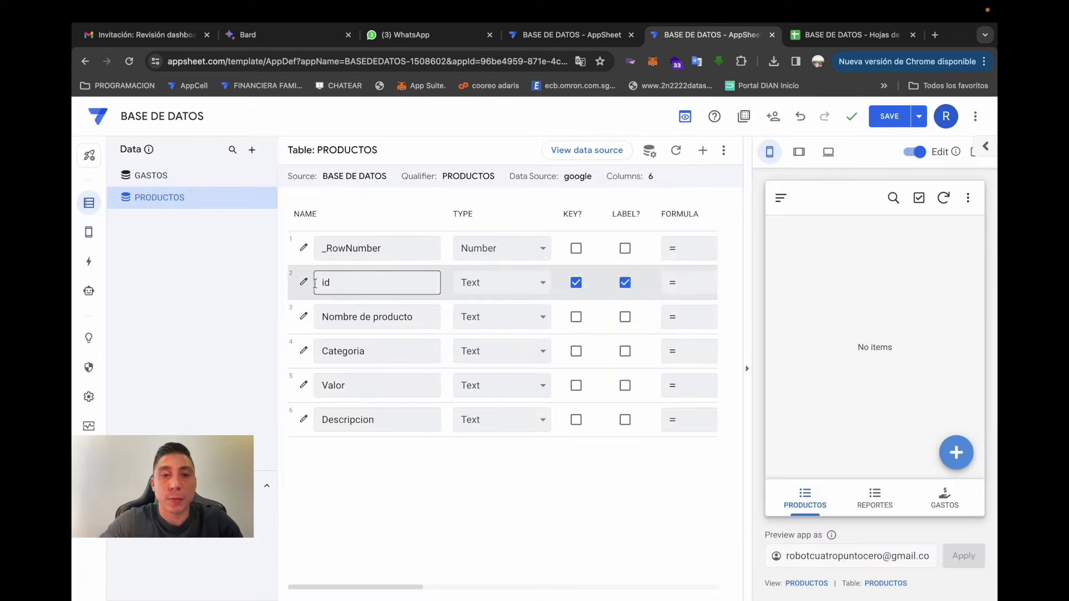
pyautogui.click(304, 282)
pyautogui.click(451, 282)
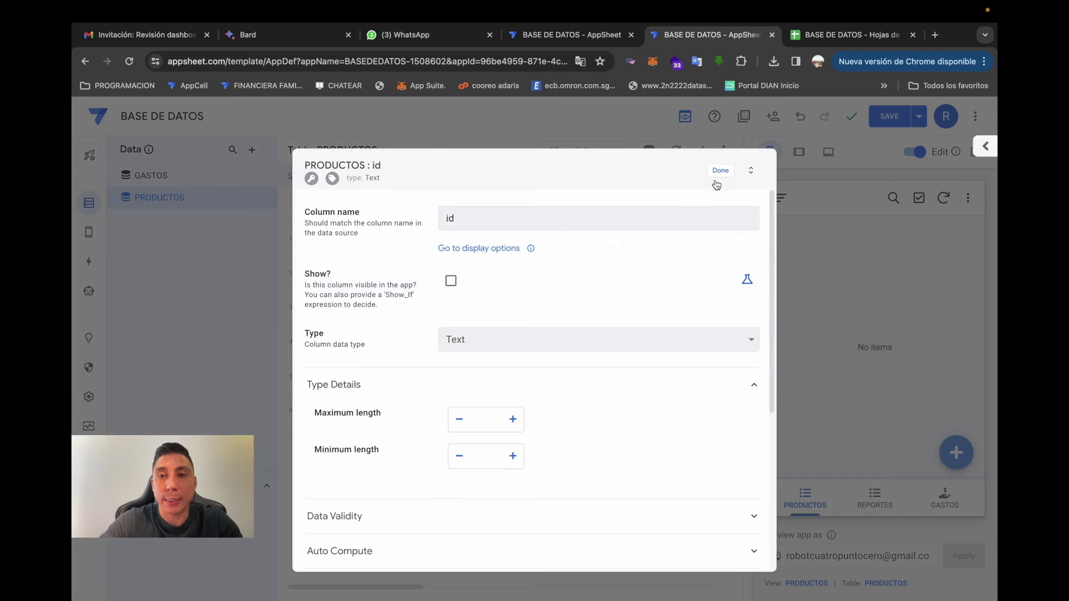
pyautogui.click(719, 171)
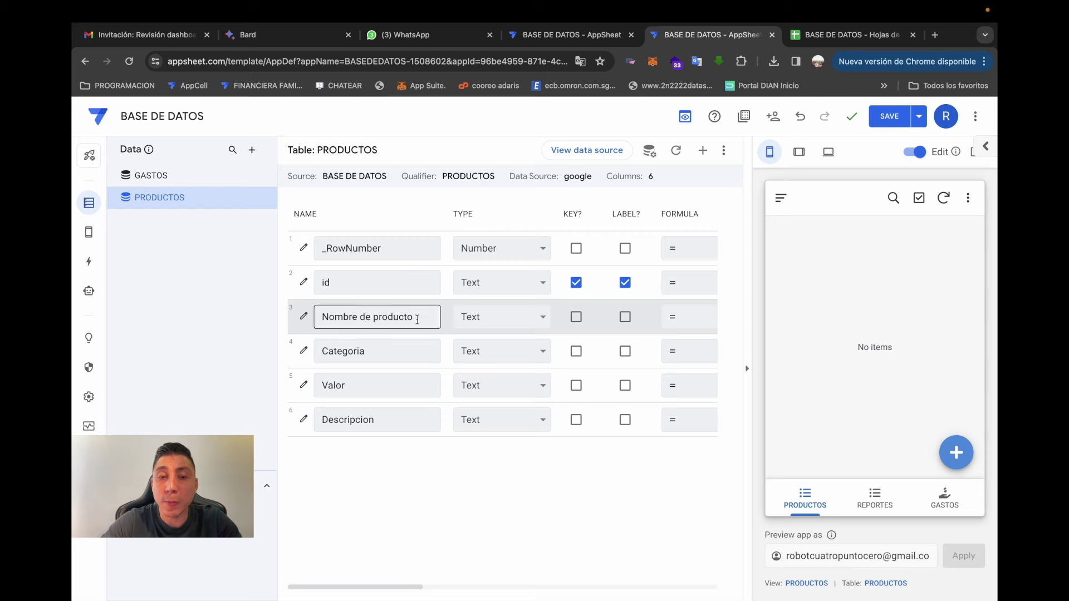
# - Make Categoria an Enum and add the ROPA DE HOMBRE and ROPA DE MUJER values
pyautogui.click(392, 351)
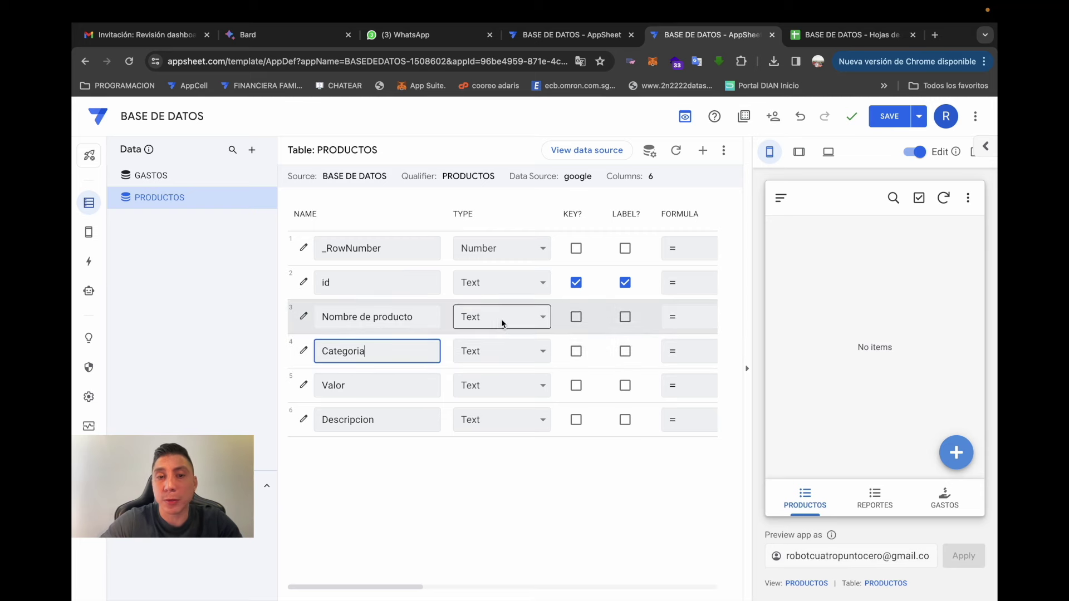
pyautogui.click(304, 351)
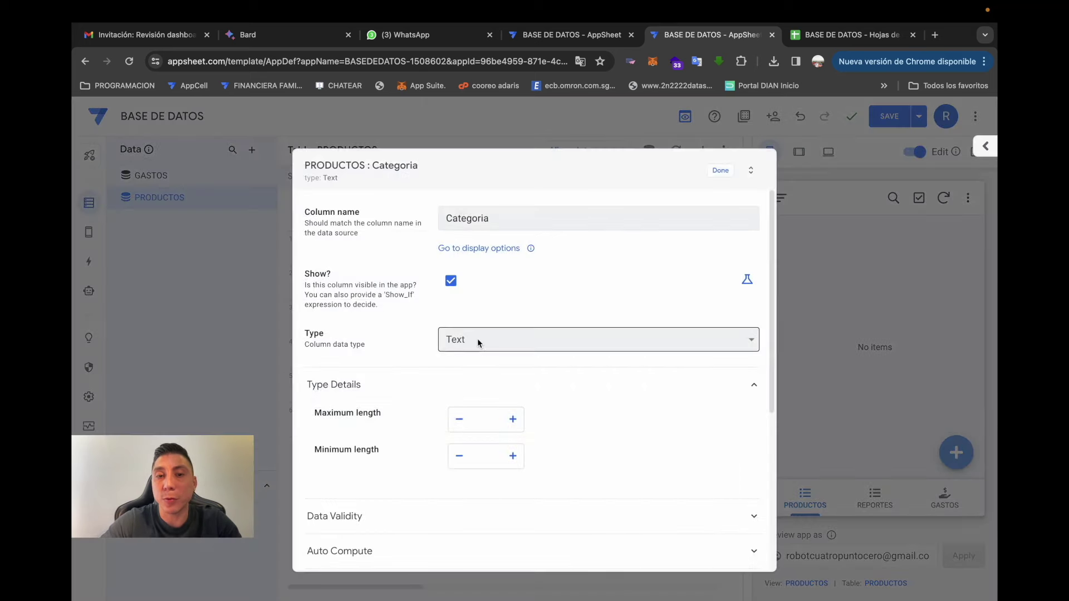
pyautogui.click(477, 340)
pyautogui.write('en')
pyautogui.press('Return')
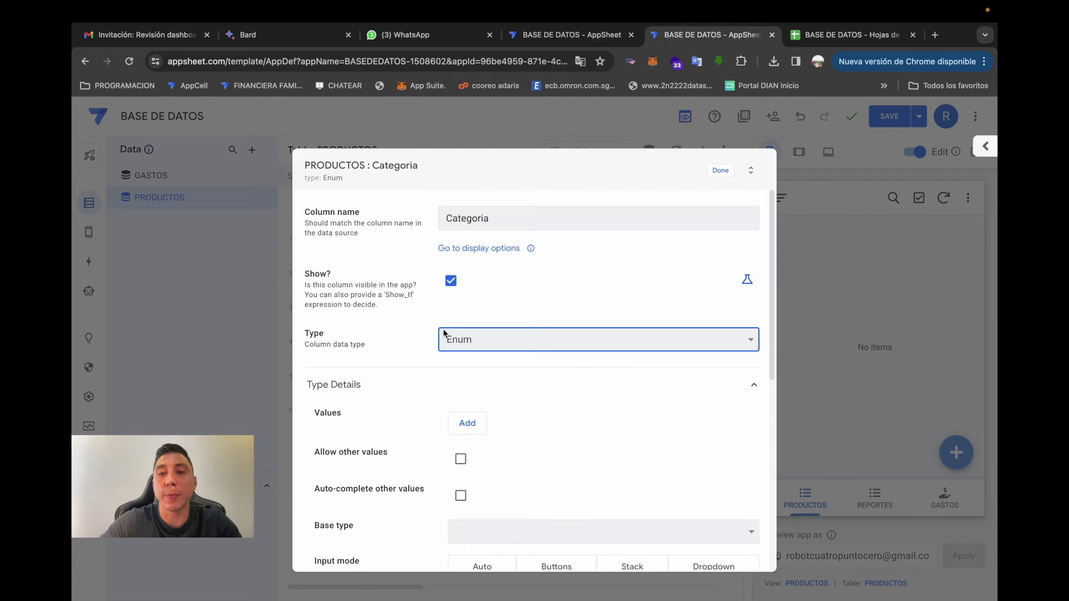
pyautogui.scroll(-1, 453, 386)
pyautogui.click(470, 368)
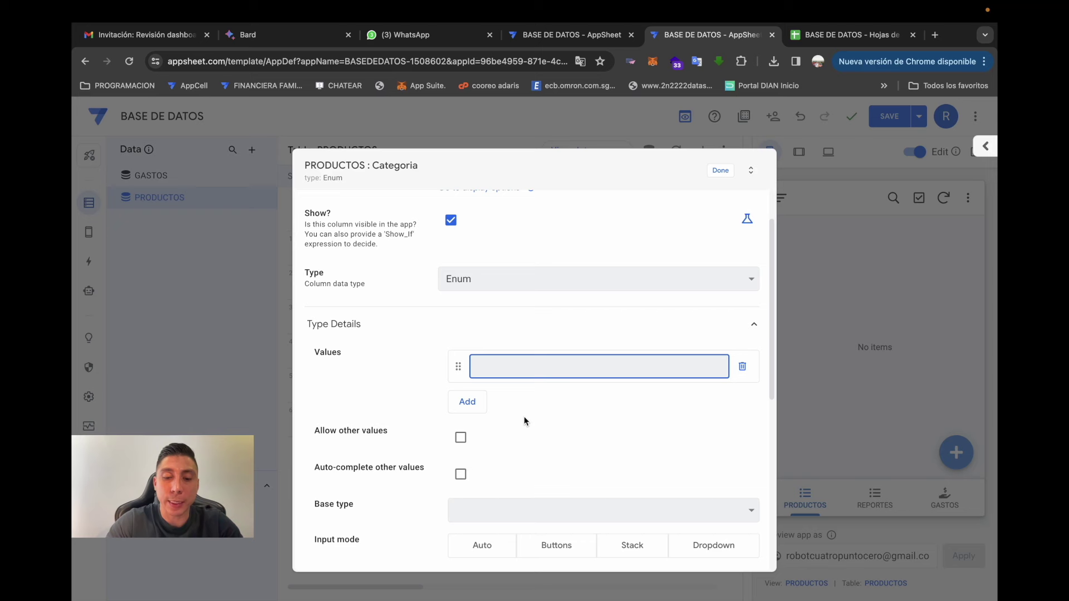
pyautogui.write('ROPA DE HOMBRE')
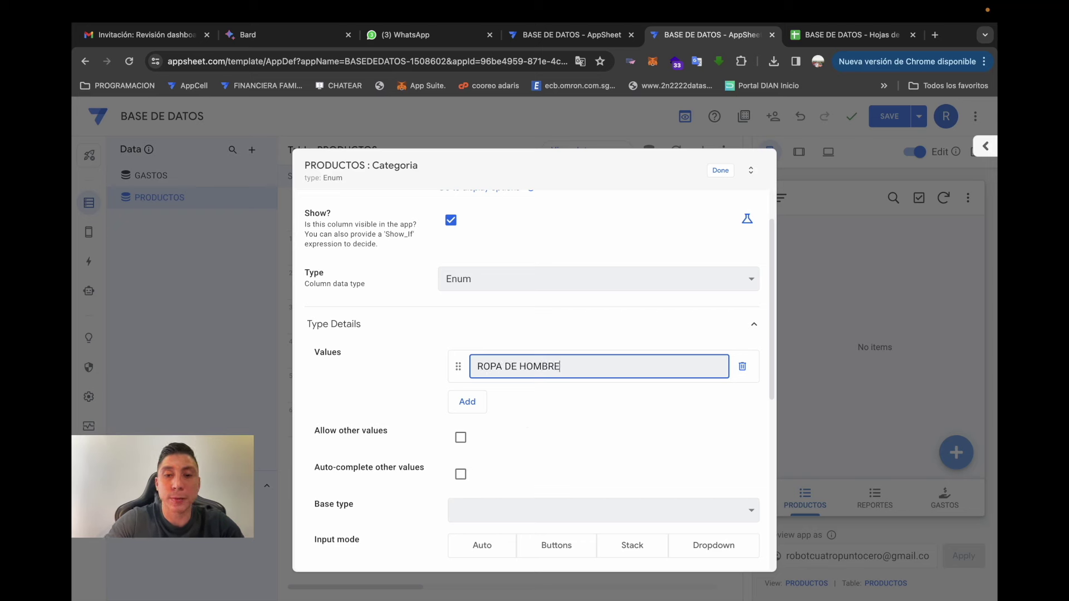
pyautogui.press('Return')
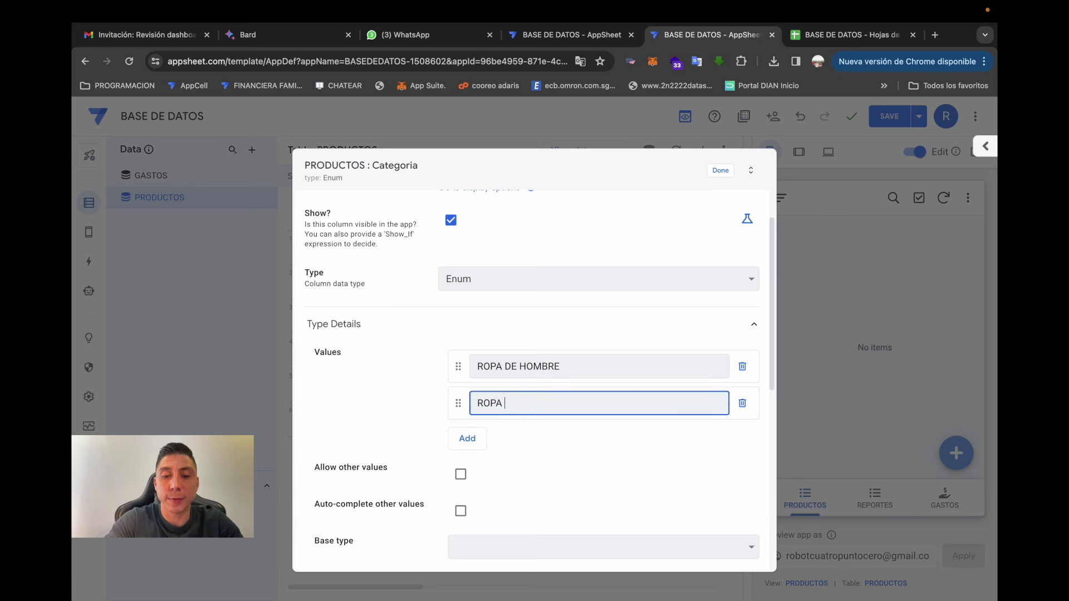
pyautogui.press('Return')
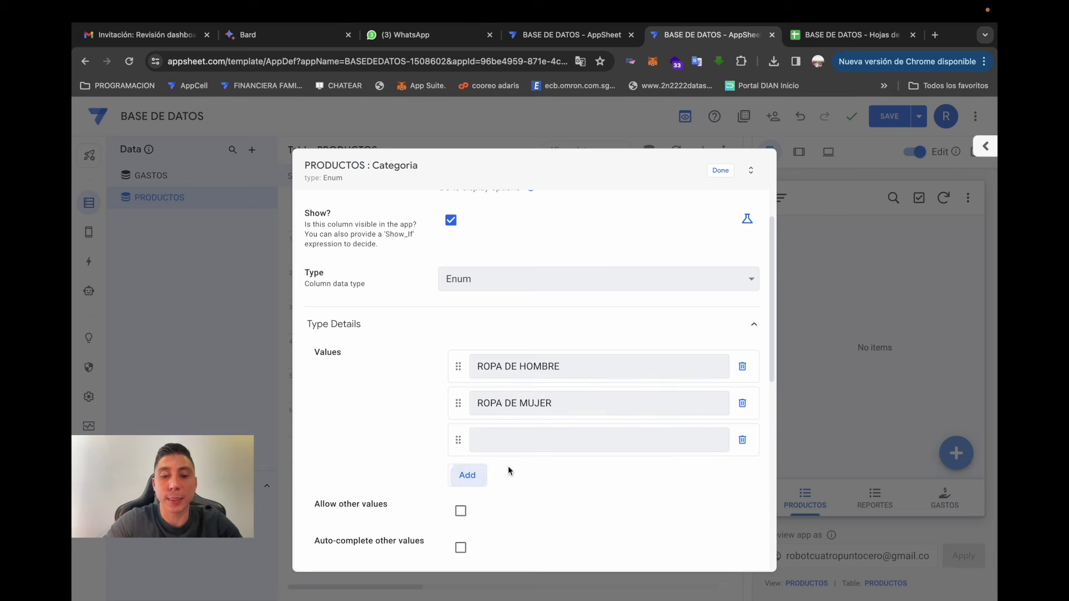
# - Add ACCESORIOS and CALZADO to Categoria and allow other values
pyautogui.write('ACCESORIOS')
pyautogui.scroll(-3, 439, 432)
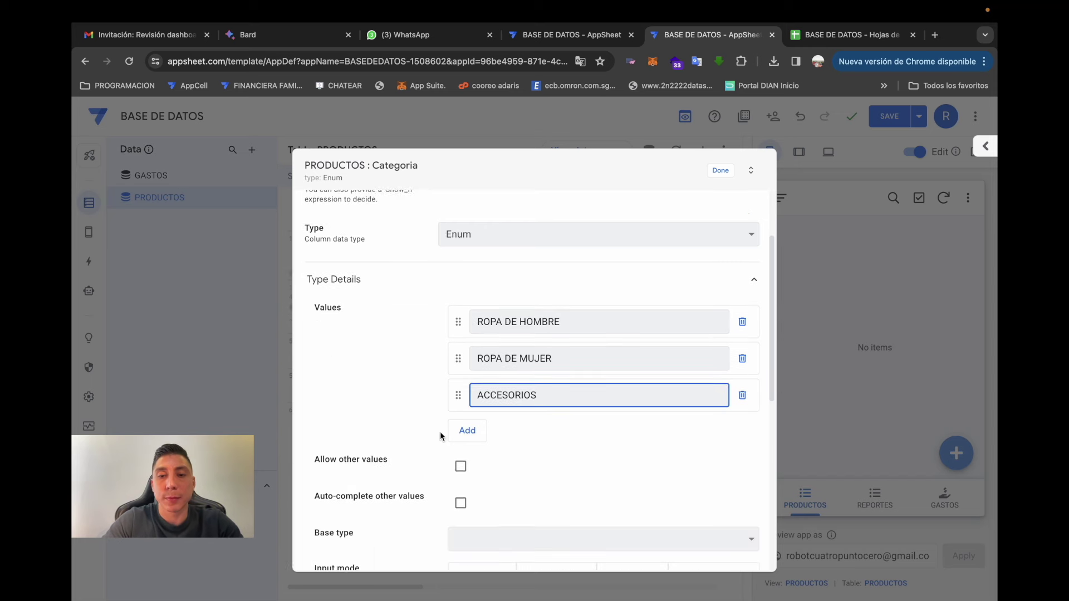
pyautogui.scroll(-1, 432, 398)
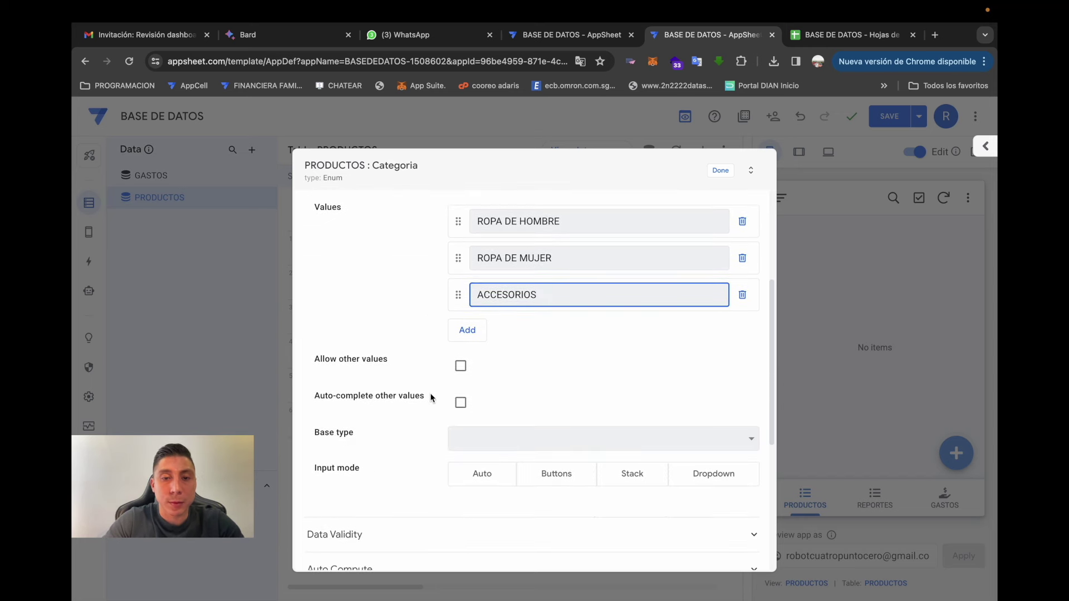
pyautogui.click(478, 332)
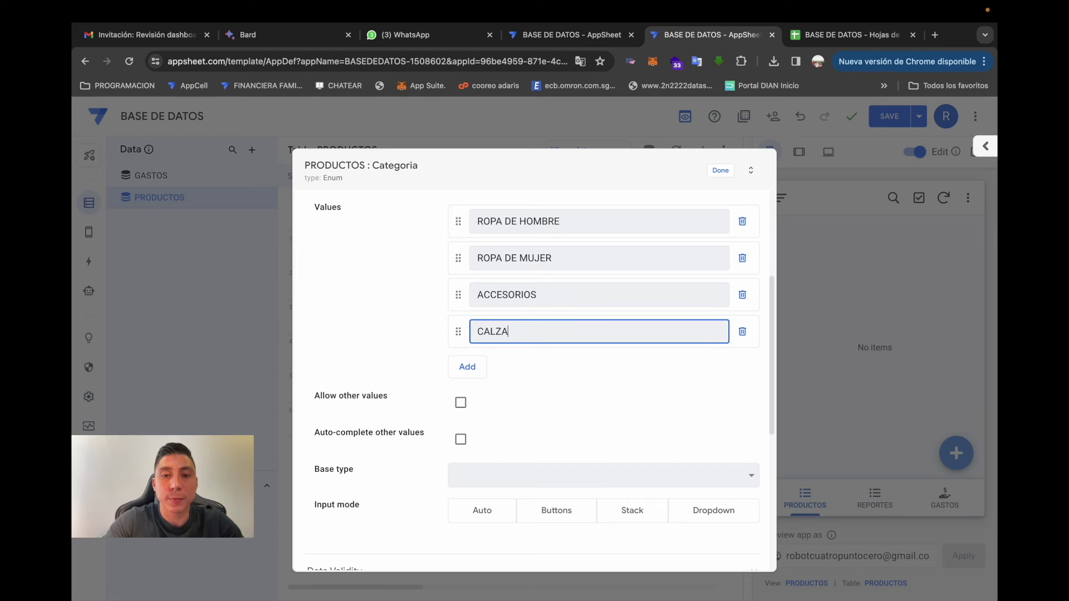
pyautogui.scroll(-2, 426, 383)
pyautogui.click(459, 331)
pyautogui.scroll(6, 593, 423)
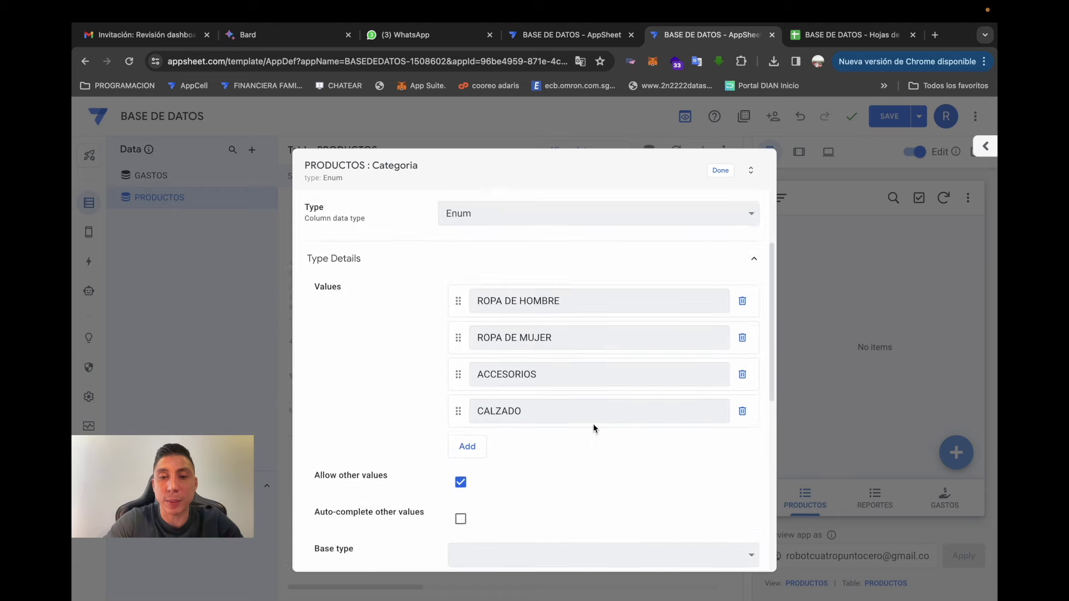
pyautogui.click(720, 170)
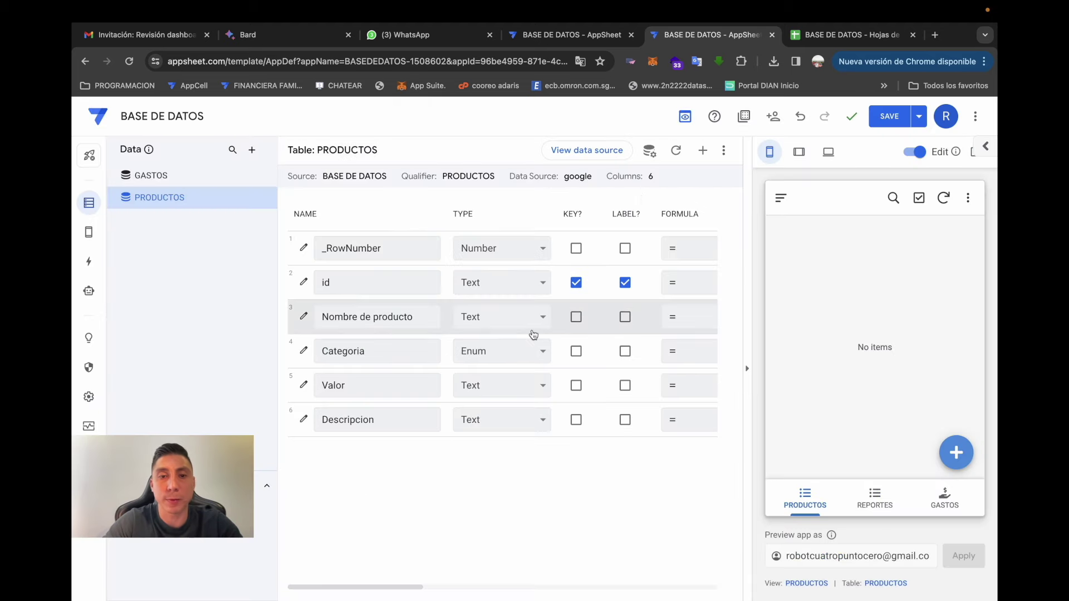
# - Set the Valor column to Price and Descripcion to LongText
pyautogui.click(492, 396)
pyautogui.write('pr')
pyautogui.press('Return')
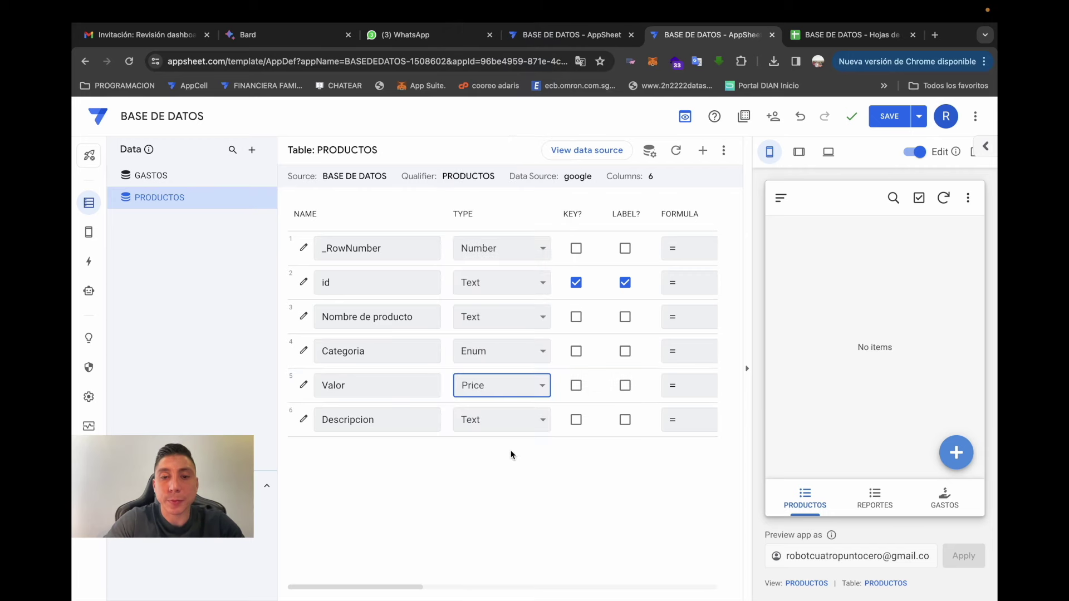
pyautogui.click(538, 429)
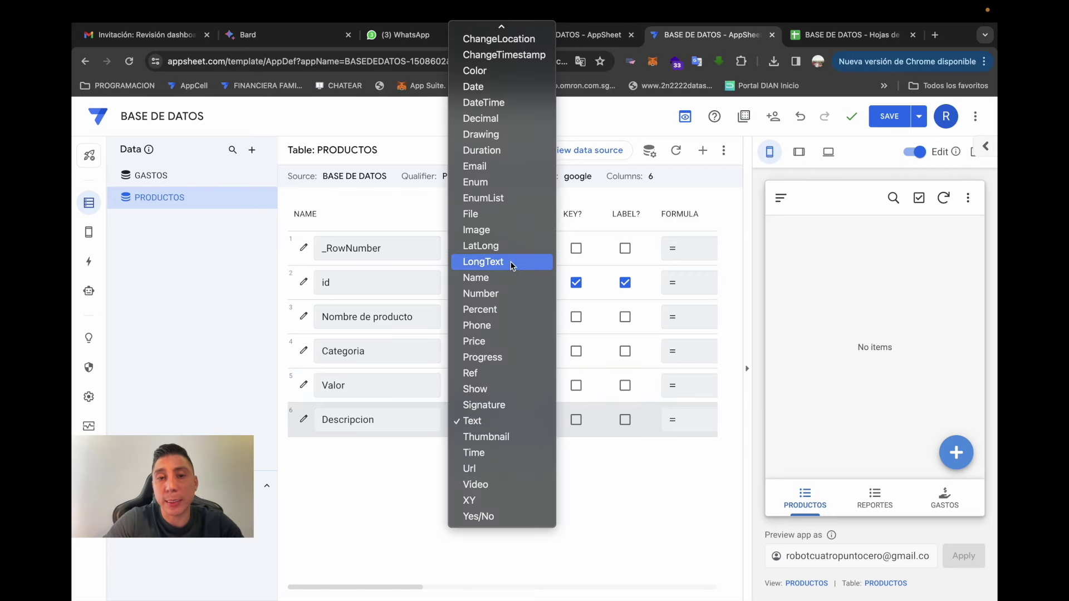
pyautogui.click(513, 265)
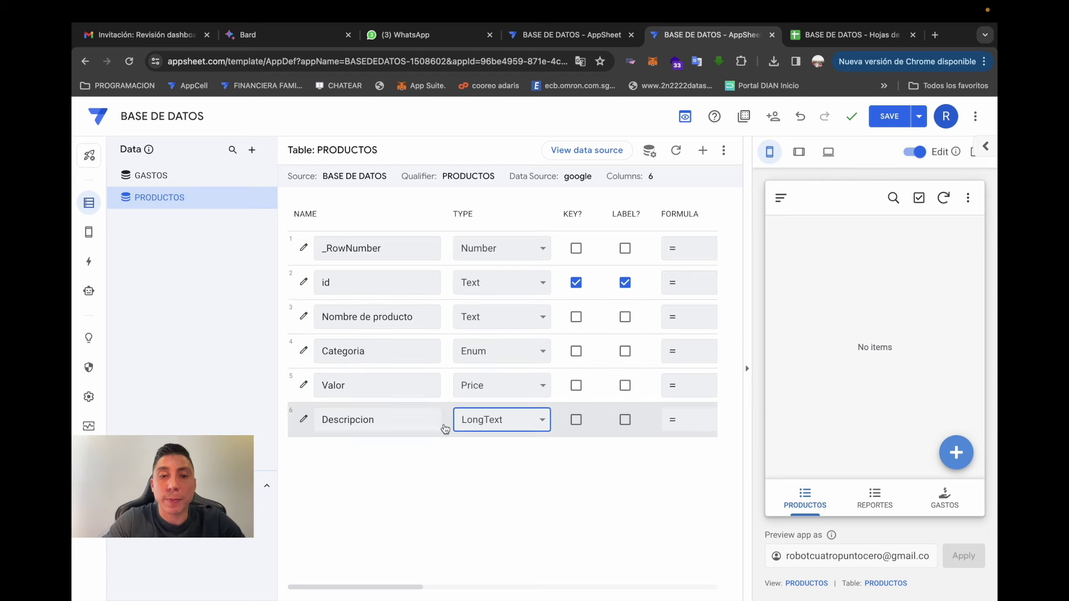
# - Save the app and select column B in the BASE DE DATOS spreadsheet
pyautogui.click(893, 117)
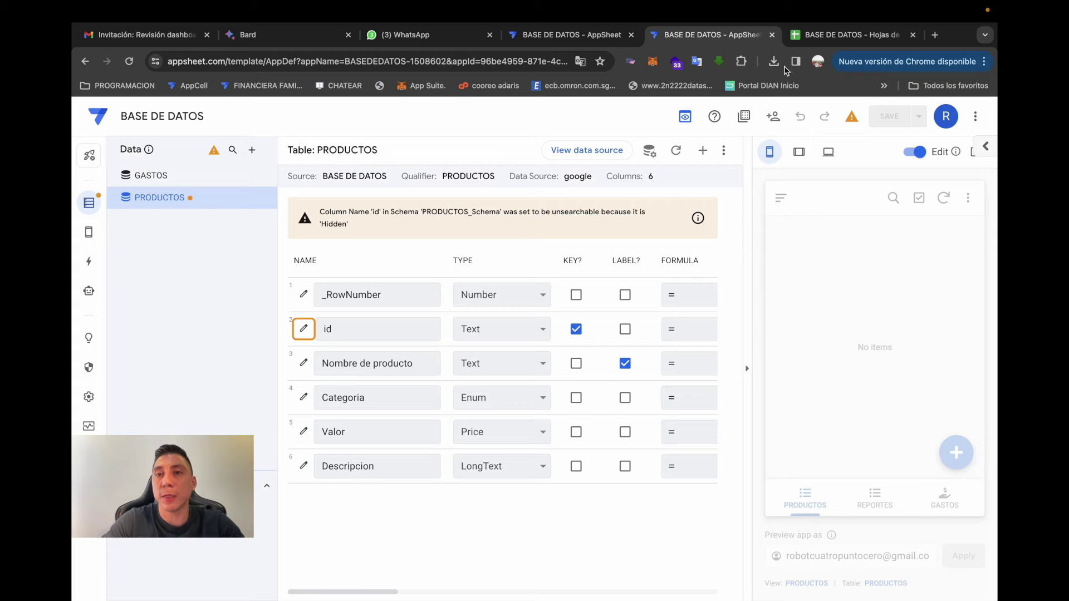
pyautogui.click(800, 28)
pyautogui.click(192, 191)
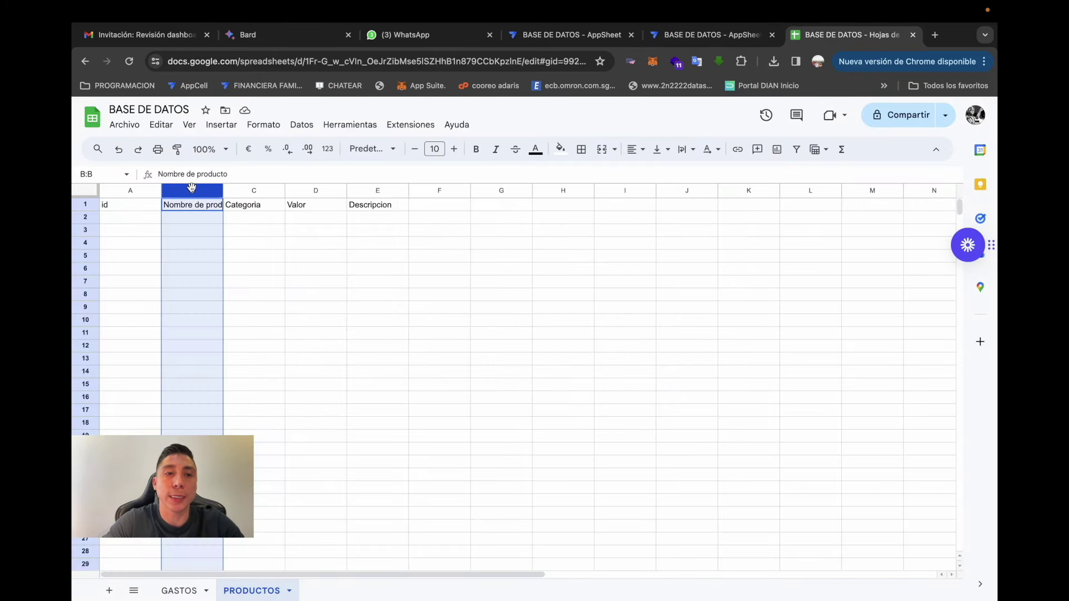
# - Insert a column left of column B on PRODUCTOS and head it 'Codigo interno'
pyautogui.rightClick(193, 191)
pyautogui.click(255, 272)
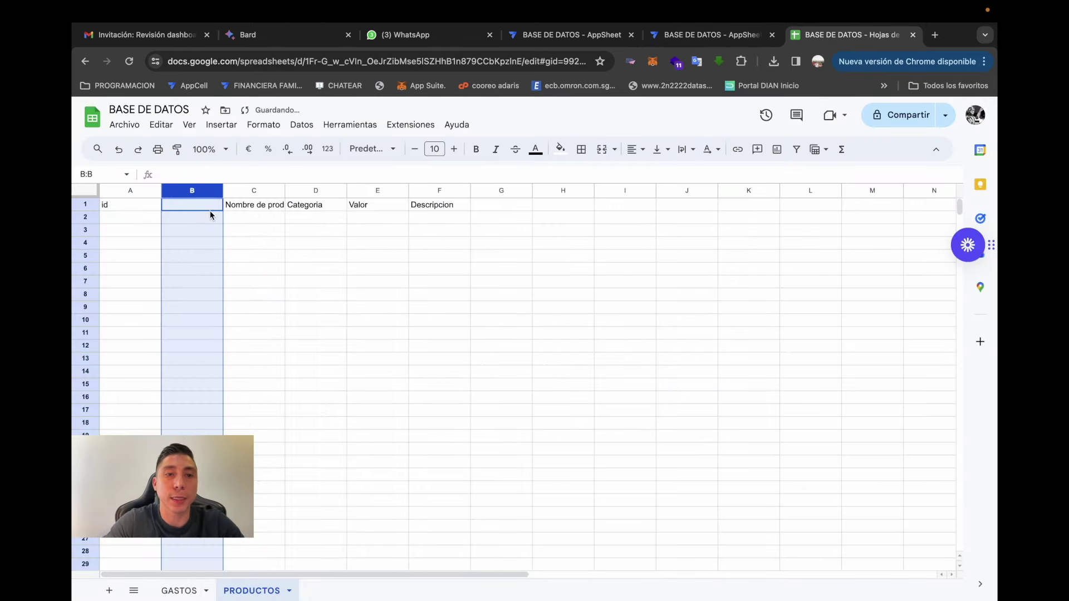
pyautogui.click(203, 205)
pyautogui.write('C')
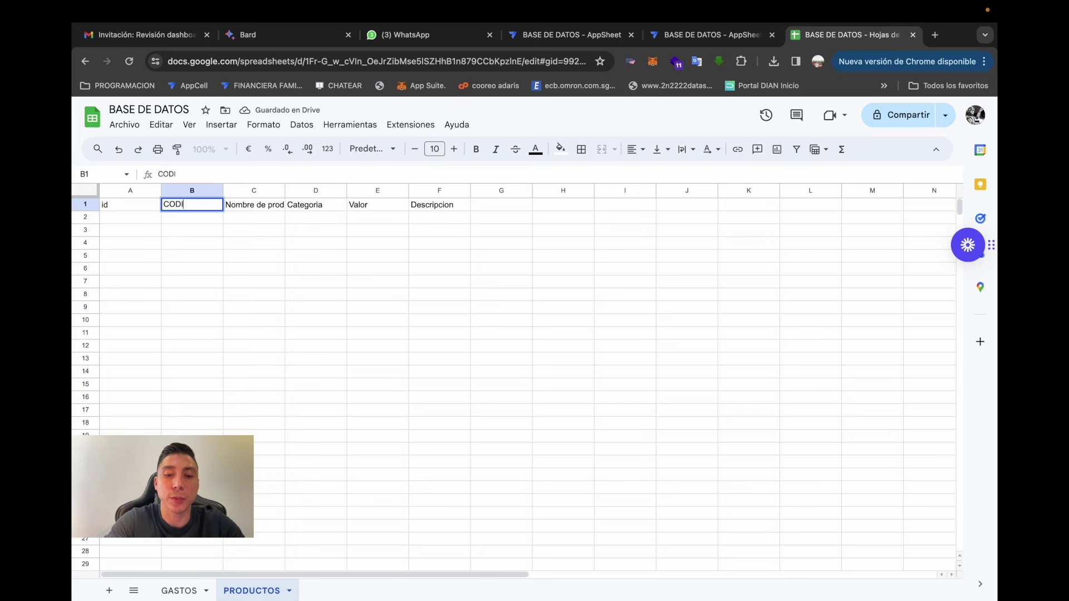
pyautogui.write('odigo interno')
pyautogui.press('Return')
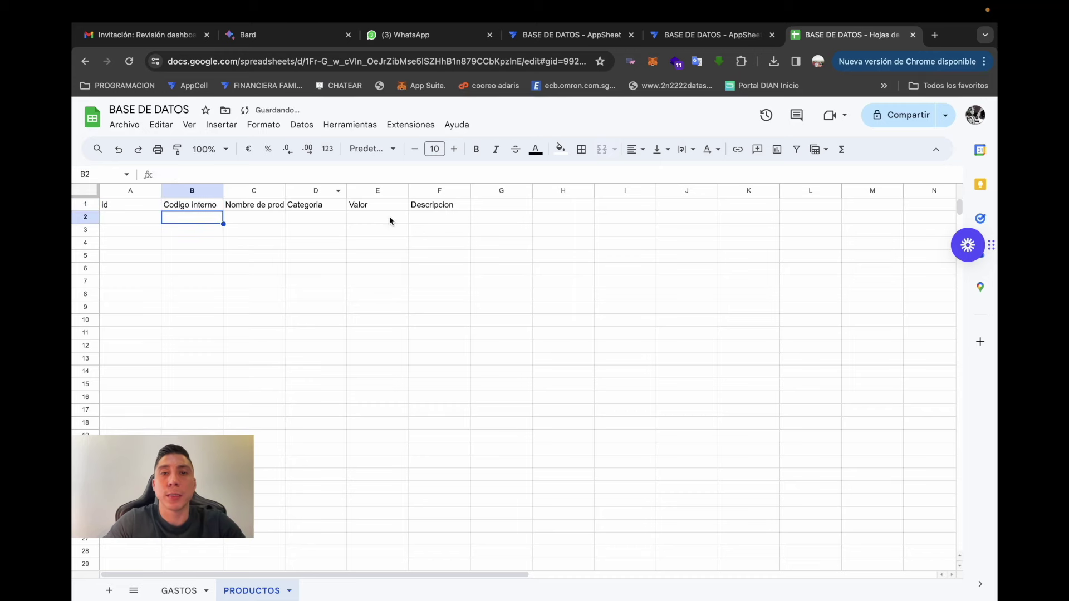
pyautogui.click(688, 35)
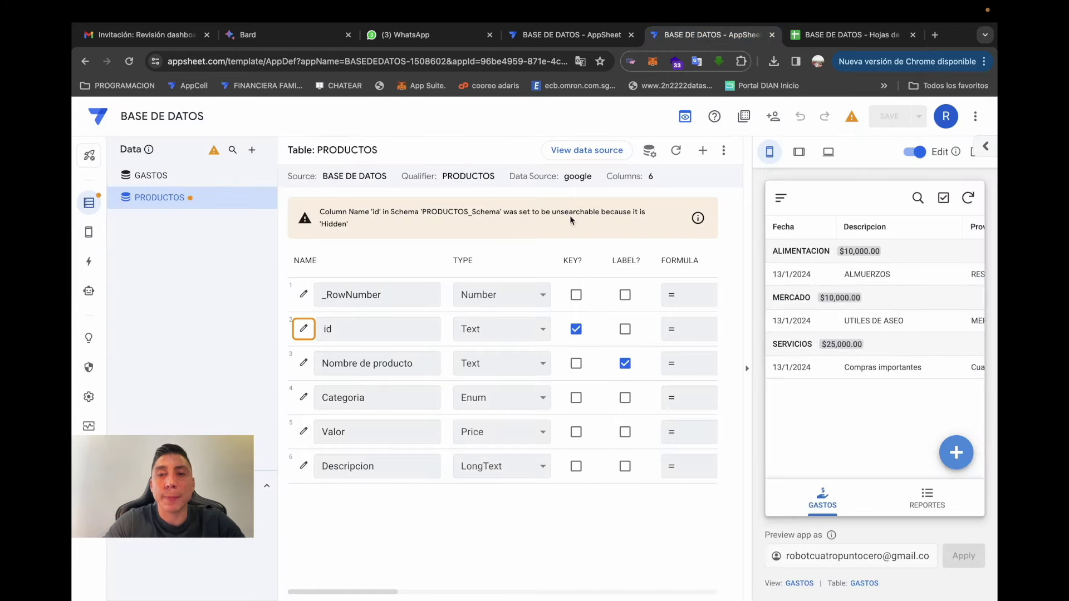
# - Close the duplicate AppSheet tabs and open the AppSheet apps home in a new tab
pyautogui.click(772, 35)
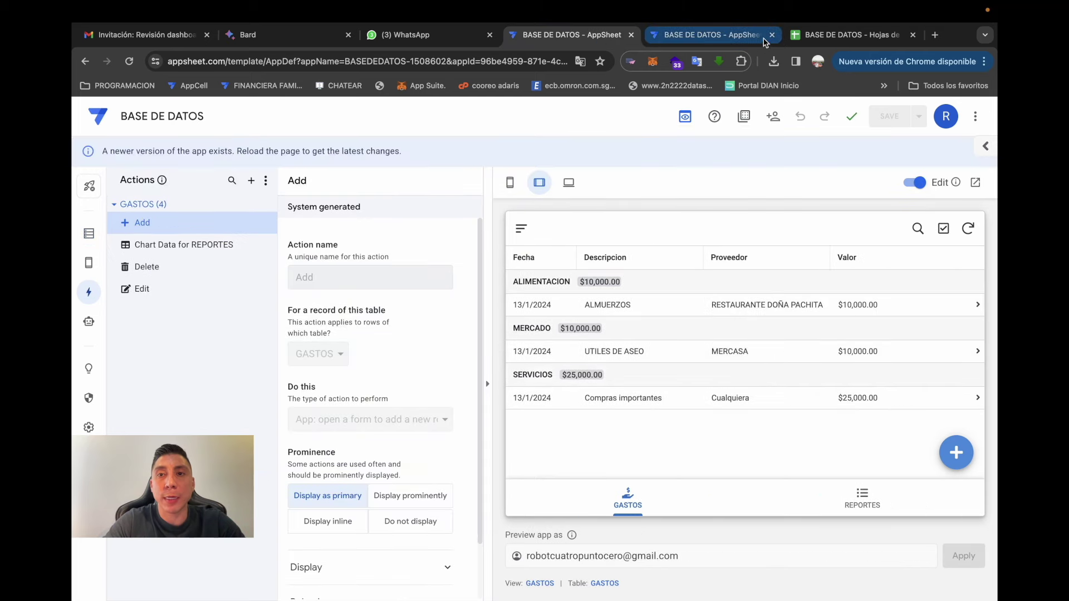
pyautogui.click(632, 36)
pyautogui.click(659, 34)
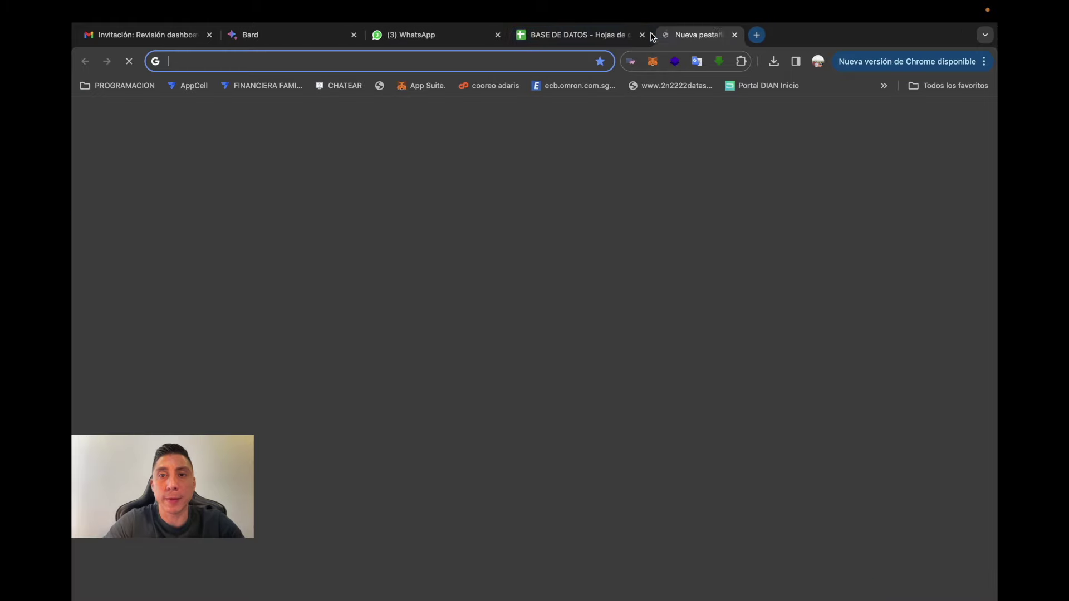
pyautogui.write('a')
pyautogui.press('Return')
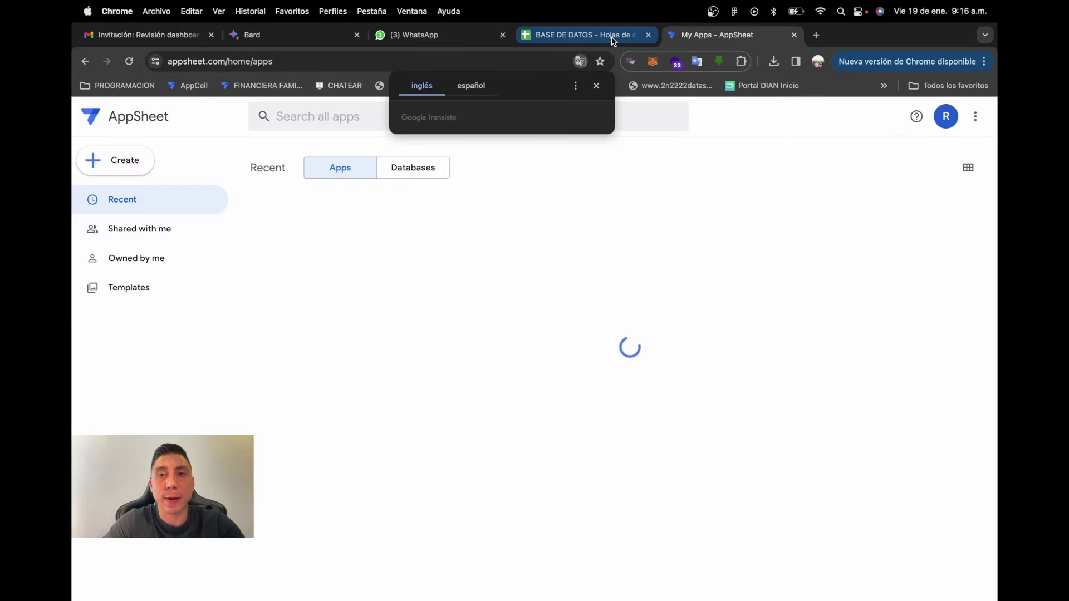
# - Check the Codigo interno header, then reopen the BASE DE DATOS app's data tables
pyautogui.click(582, 35)
pyautogui.click(198, 206)
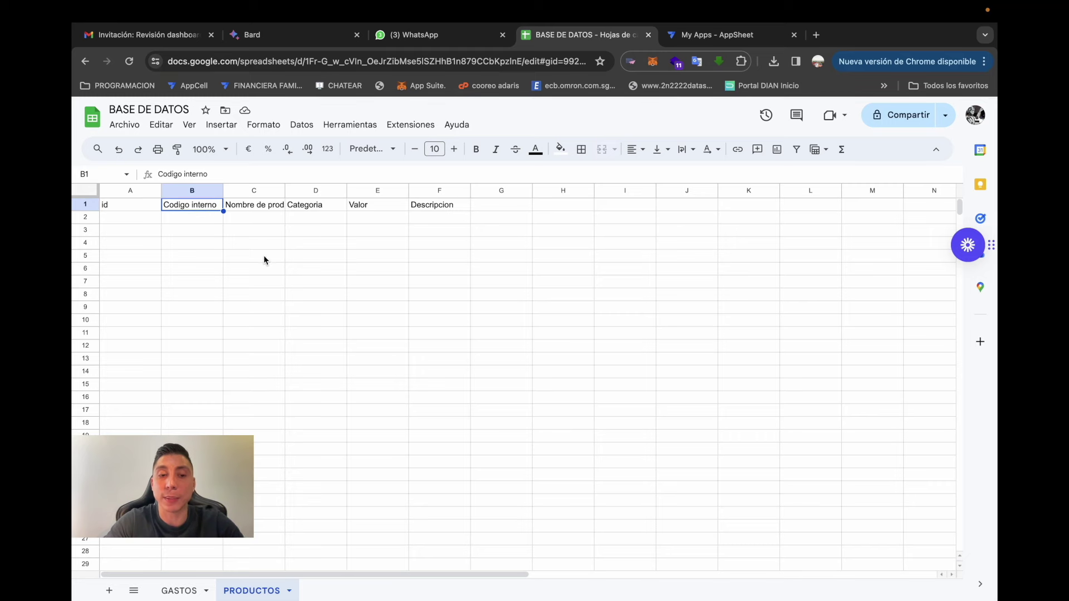
pyautogui.click(703, 37)
pyautogui.click(326, 252)
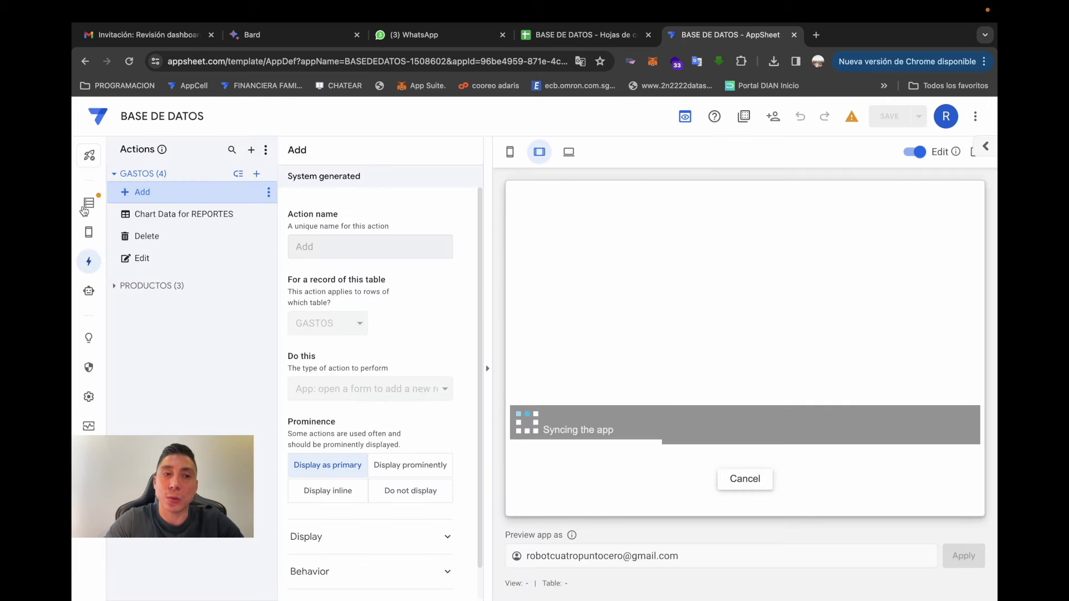
pyautogui.click(85, 208)
# - Regenerate the PRODUCTOS table structure to add Codigo interno, then view the empty PRODUCTOS list in the preview
pyautogui.click(161, 198)
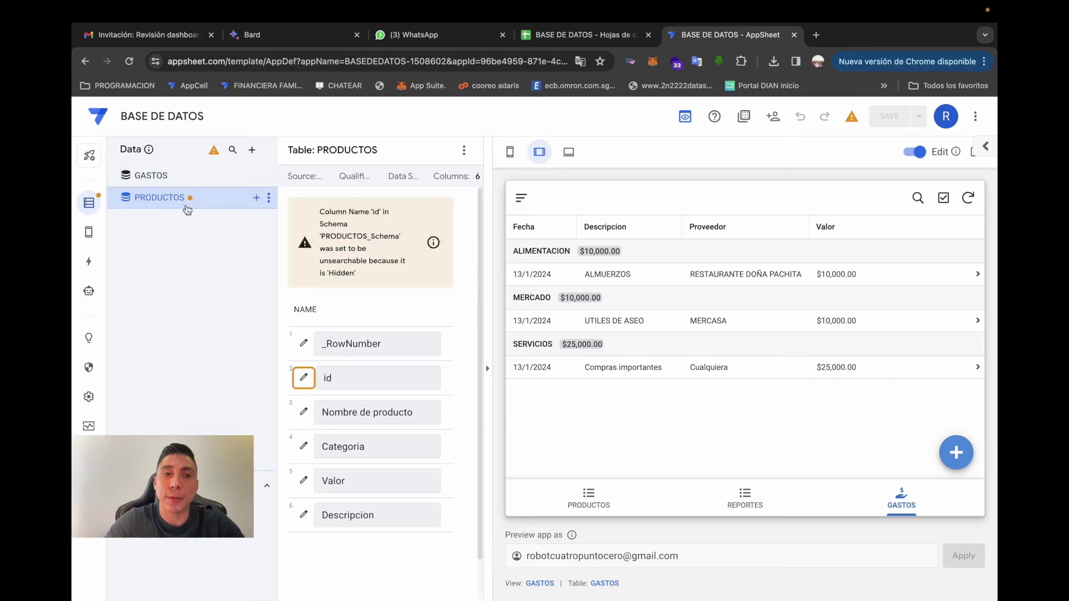
pyautogui.click(509, 152)
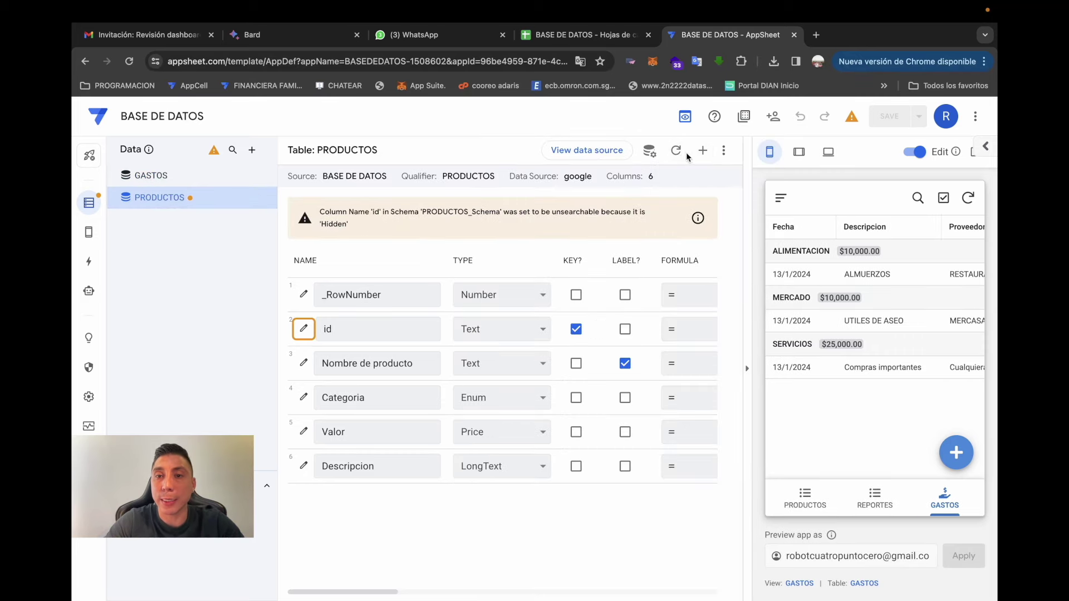
pyautogui.click(676, 151)
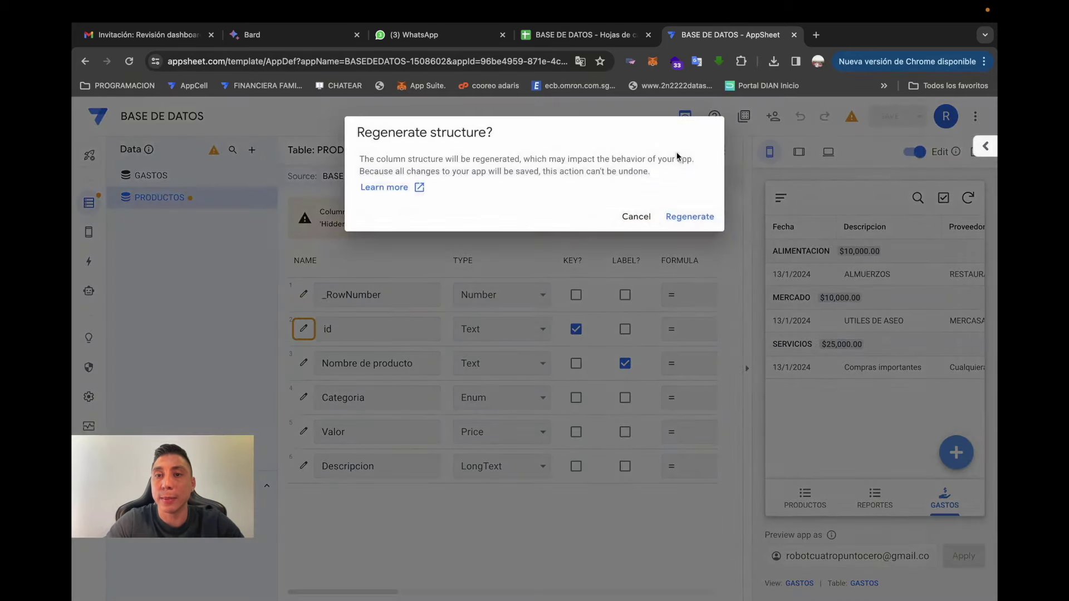
pyautogui.click(689, 217)
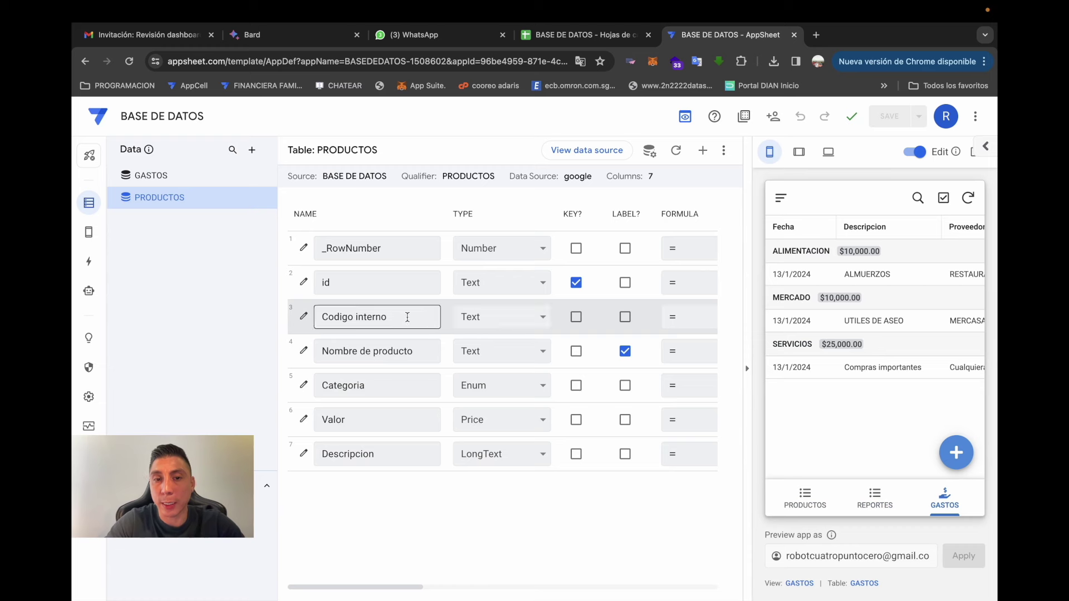
pyautogui.click(806, 501)
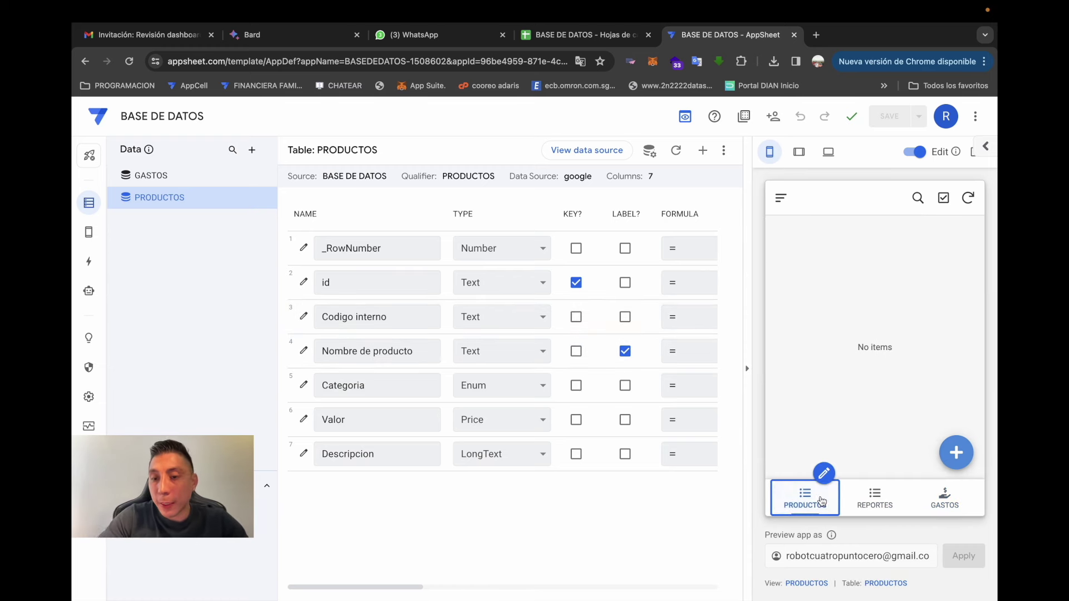
# - Add product ZAPATOS ADIDAS, code 101, category CALZADO, value 500000, through the preview form
pyautogui.click(956, 452)
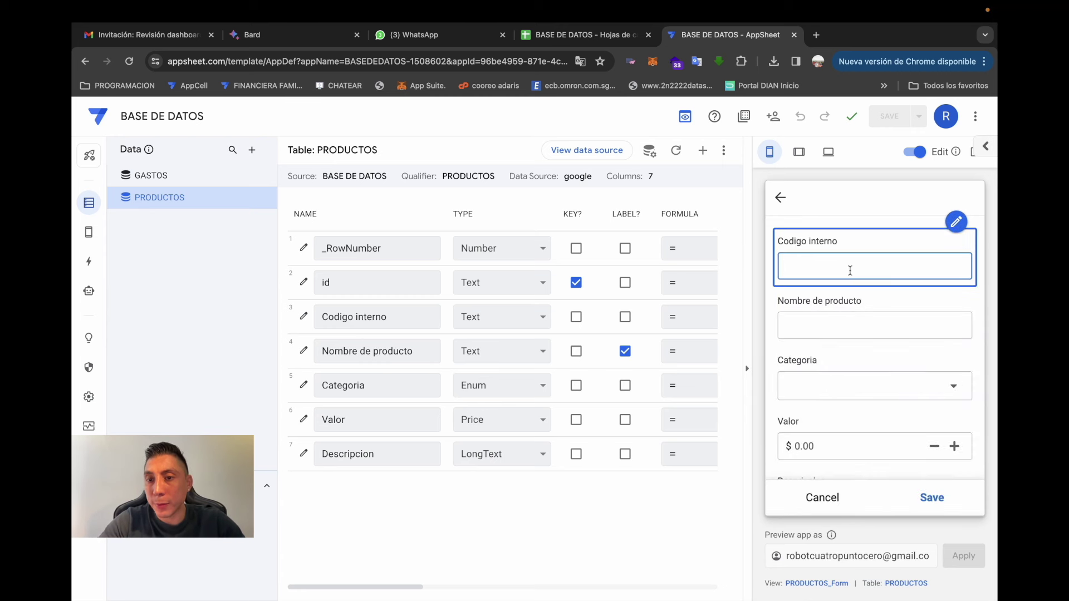
pyautogui.click(855, 321)
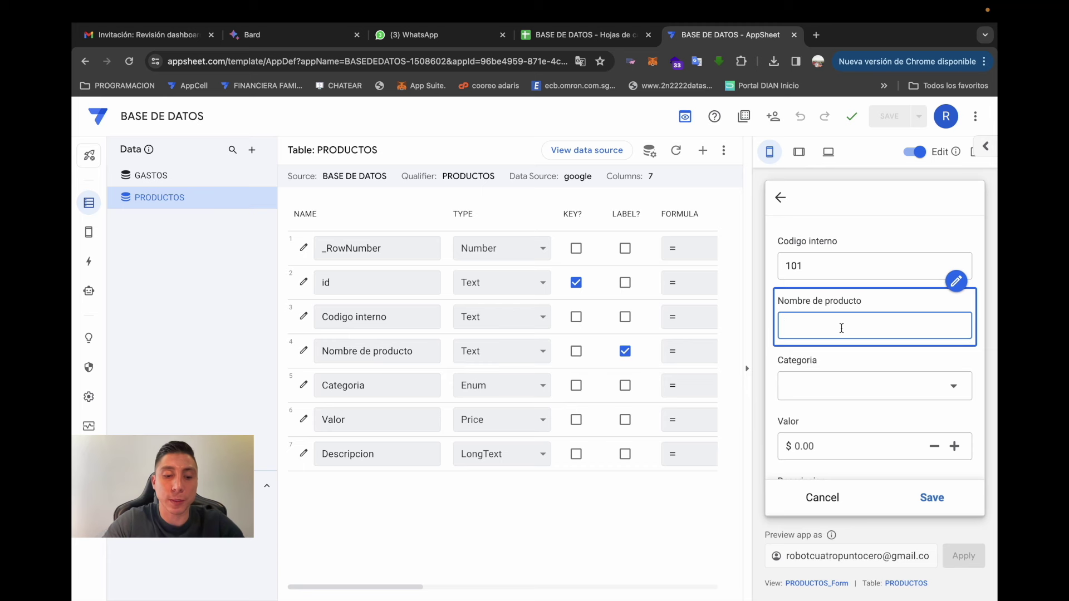
pyautogui.write('ZAPAT')
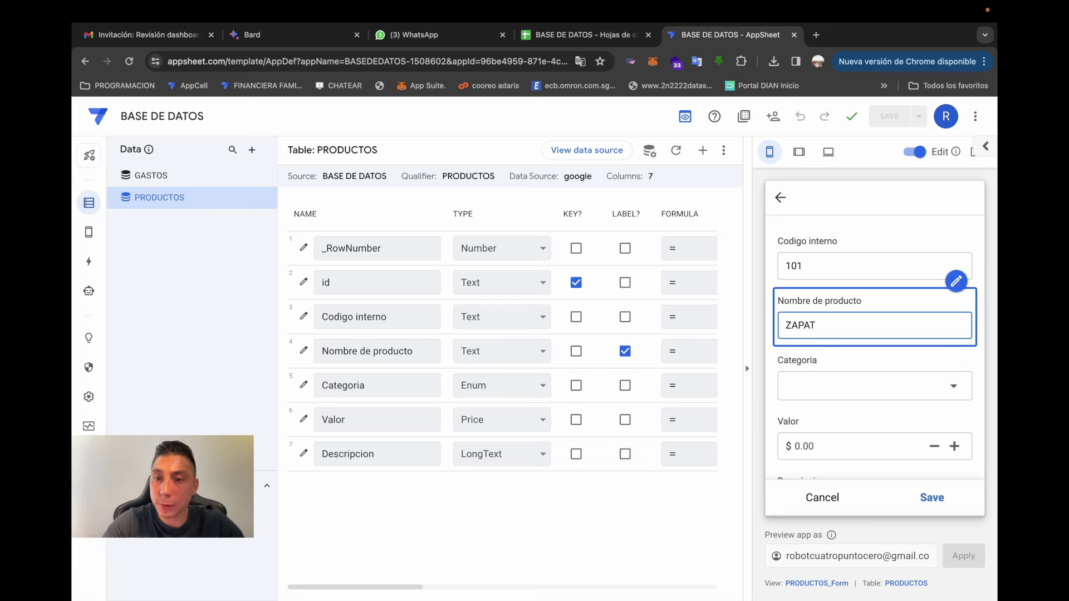
pyautogui.write('OS ADIDAS')
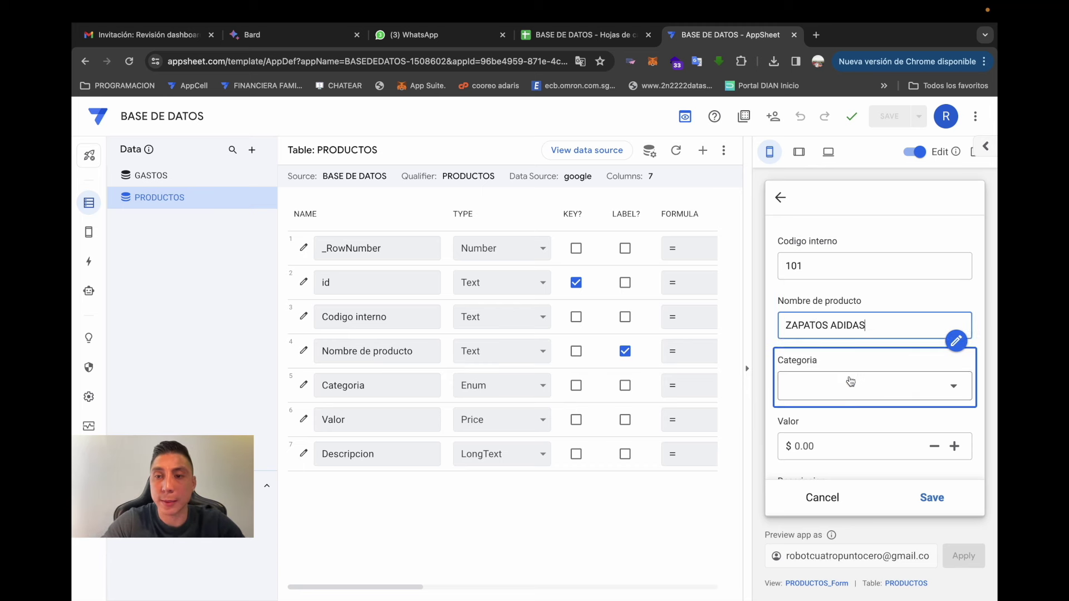
pyautogui.scroll(-1, 857, 395)
pyautogui.click(876, 347)
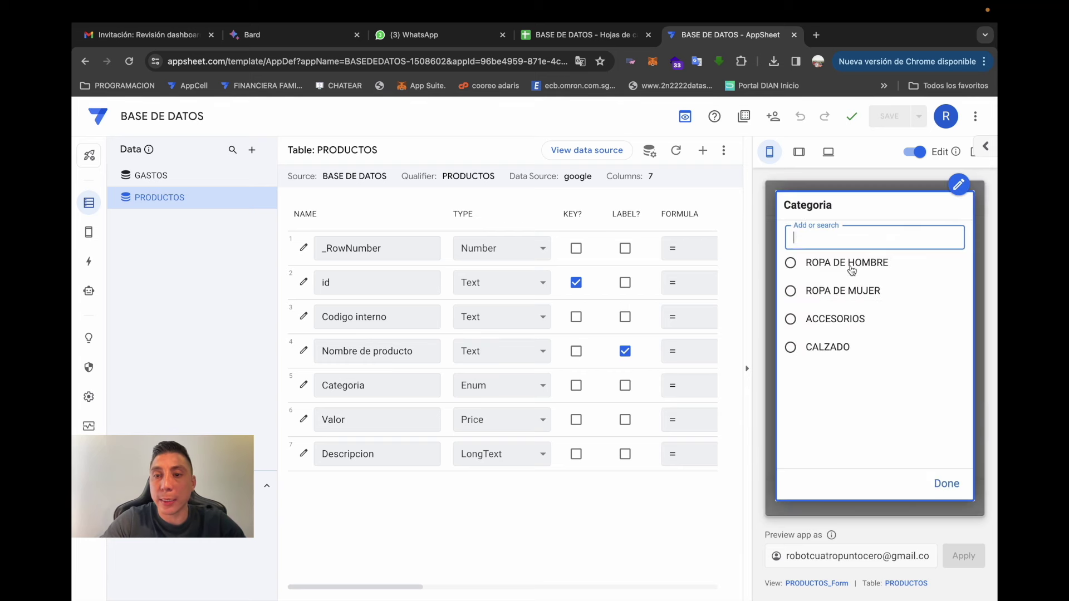
pyautogui.click(847, 346)
pyautogui.click(850, 384)
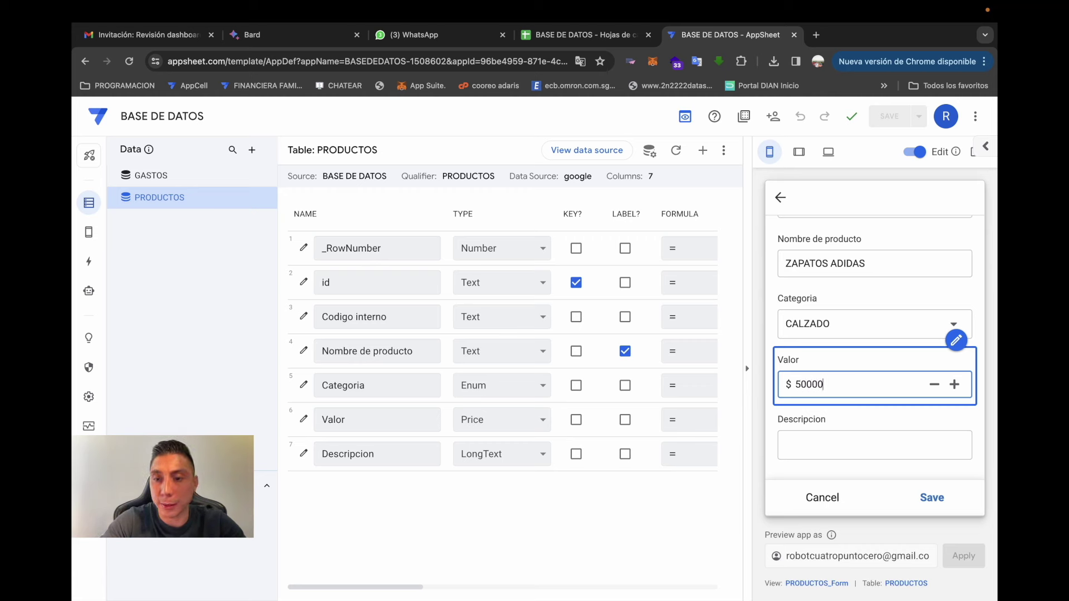
pyautogui.click(846, 449)
pyautogui.write('LI')
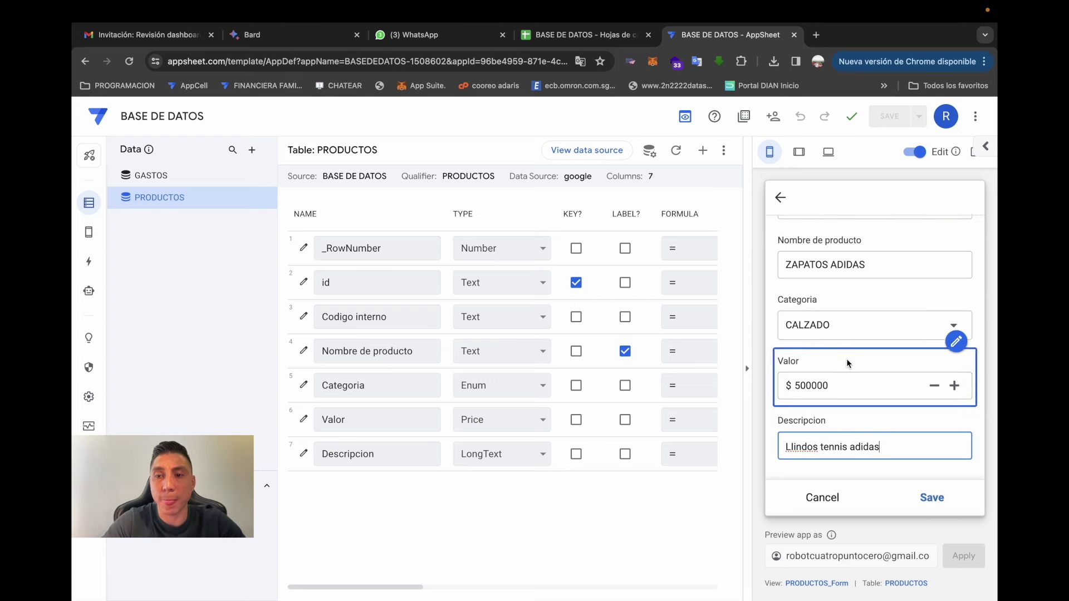
pyautogui.click(924, 499)
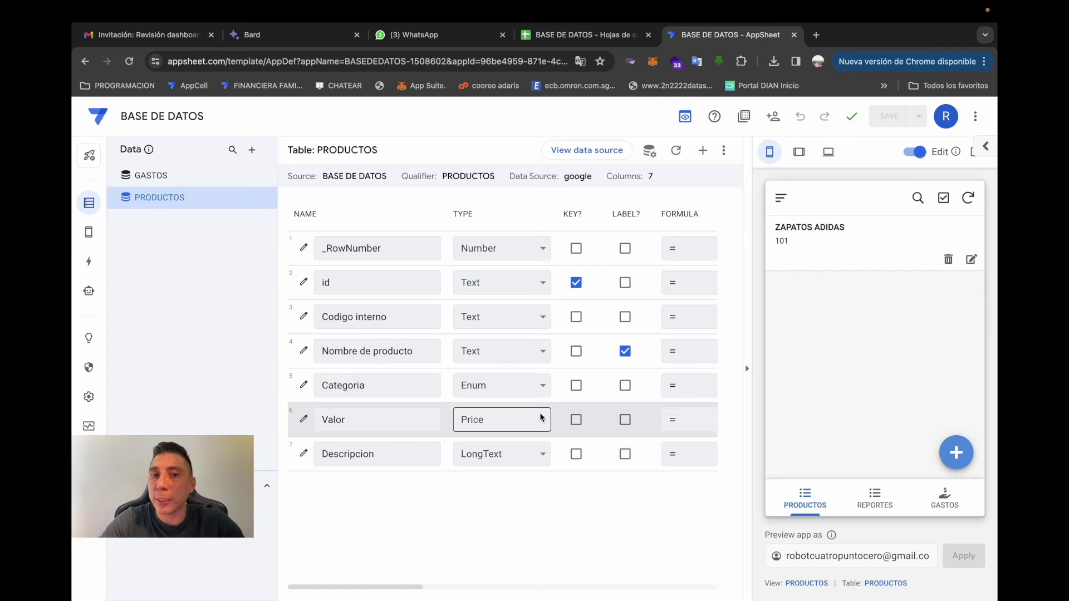
# - Enter the heading Foto in cell G1 of the BASE DE DATOS sheet
pyautogui.click(582, 34)
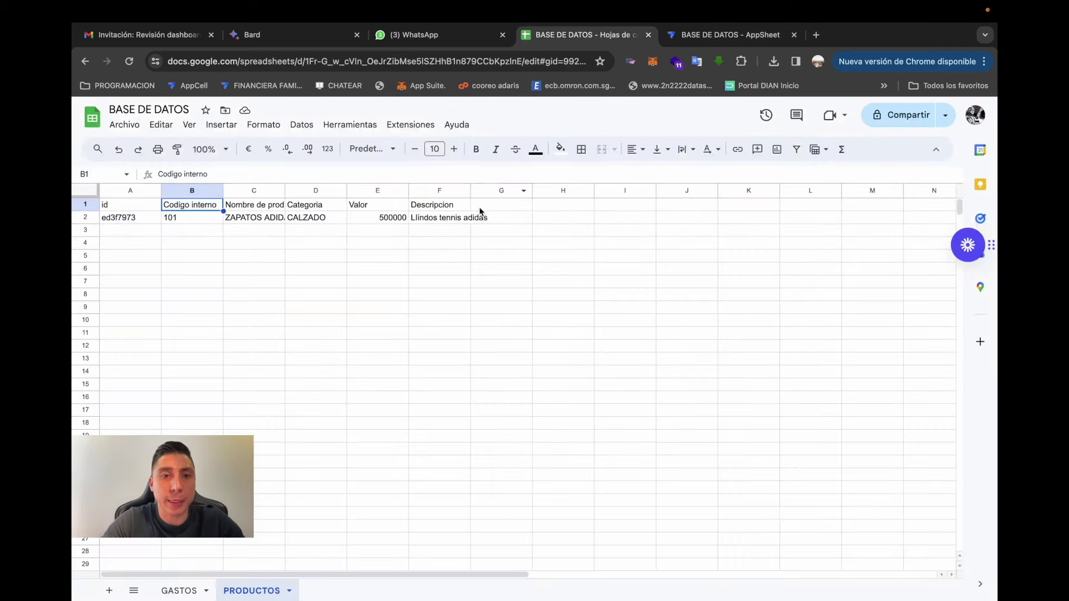
pyautogui.click(501, 204)
pyautogui.write('Foto')
pyautogui.press('Return')
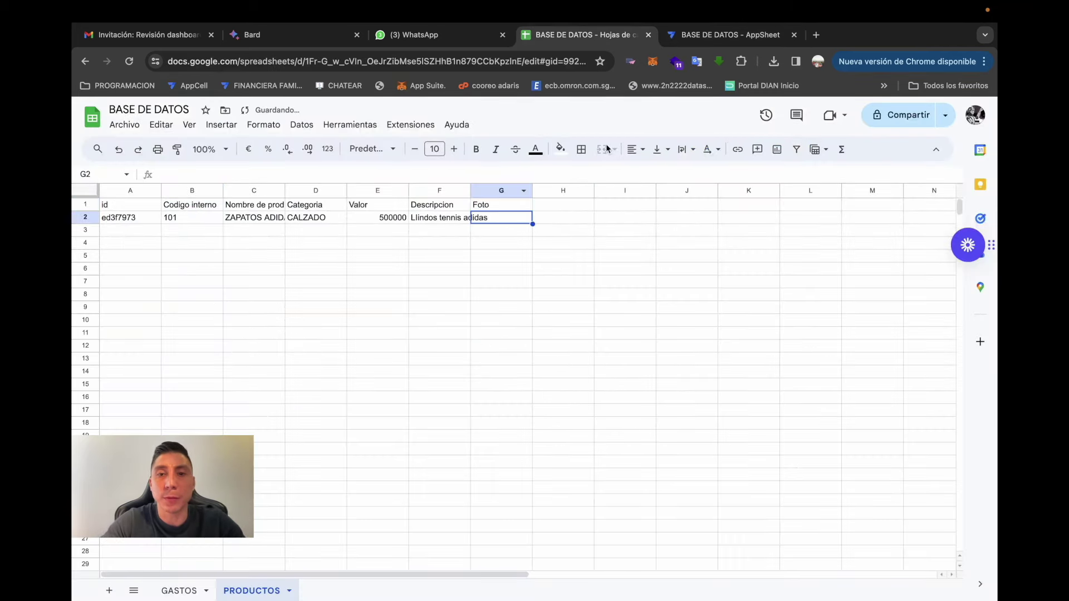
pyautogui.click(720, 37)
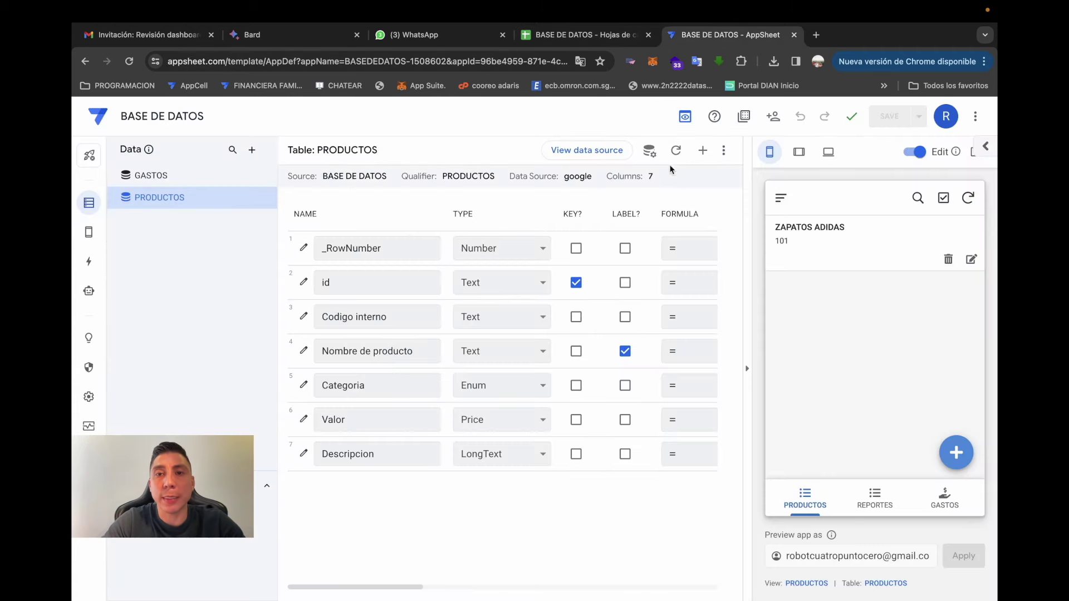
# - Regenerate PRODUCTOS to pick up the Foto column, set its type to Image, and save
pyautogui.click(677, 149)
pyautogui.click(689, 216)
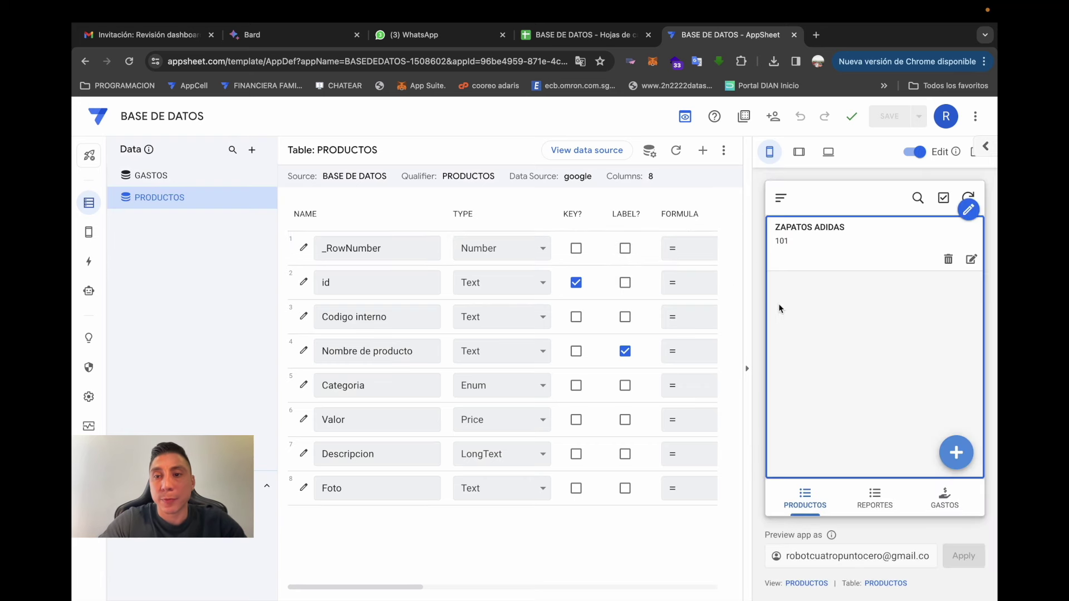
pyautogui.click(511, 497)
pyautogui.press('i')
pyautogui.press('Return')
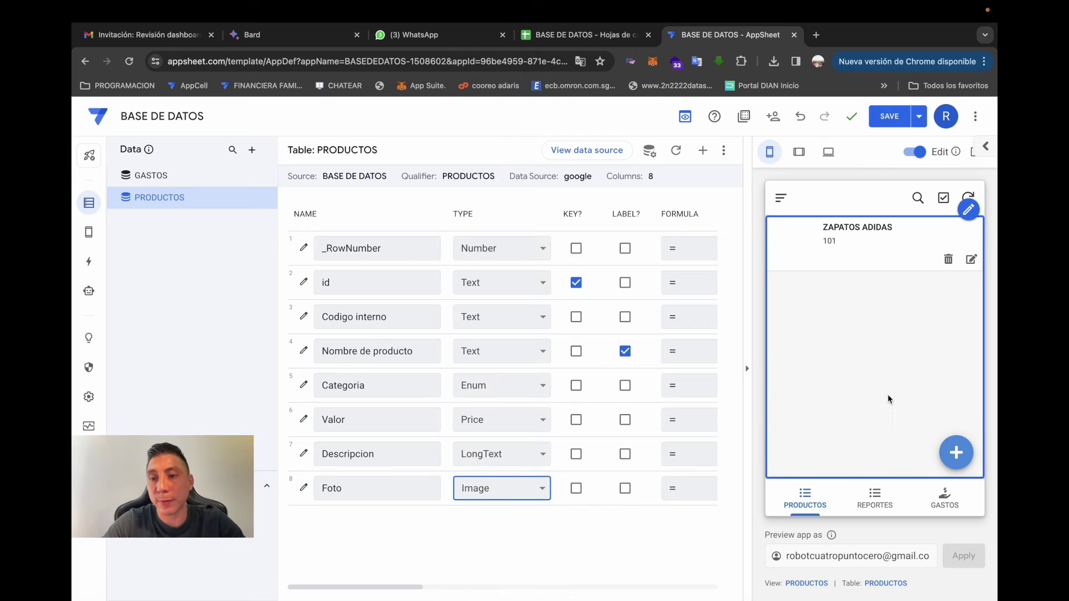
pyautogui.click(884, 118)
# - Search the web for 'tenis adidas' and open the Adidas Tenis Response Runner product page
pyautogui.click(816, 34)
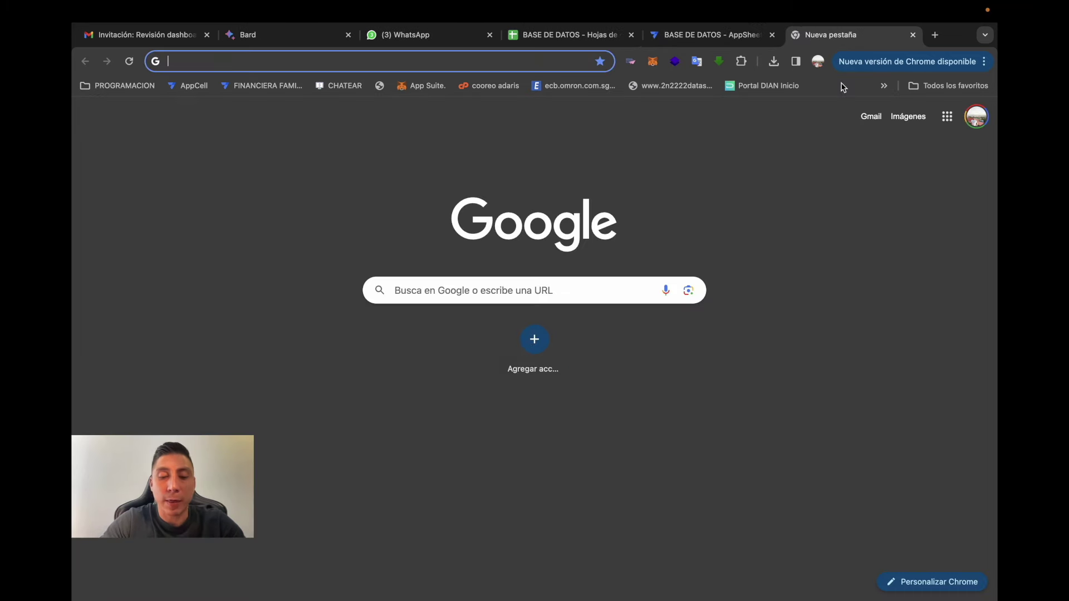
pyautogui.write('a')
pyautogui.press('BackSpace')
pyautogui.press('BackSpace')
pyautogui.write('tennis')
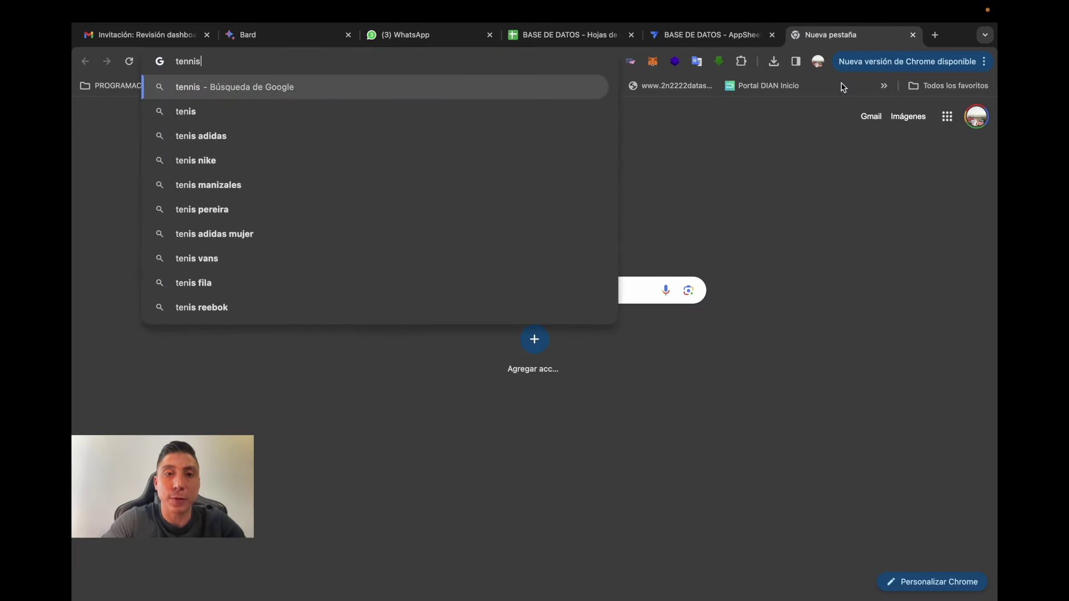
pyautogui.write(' adidas')
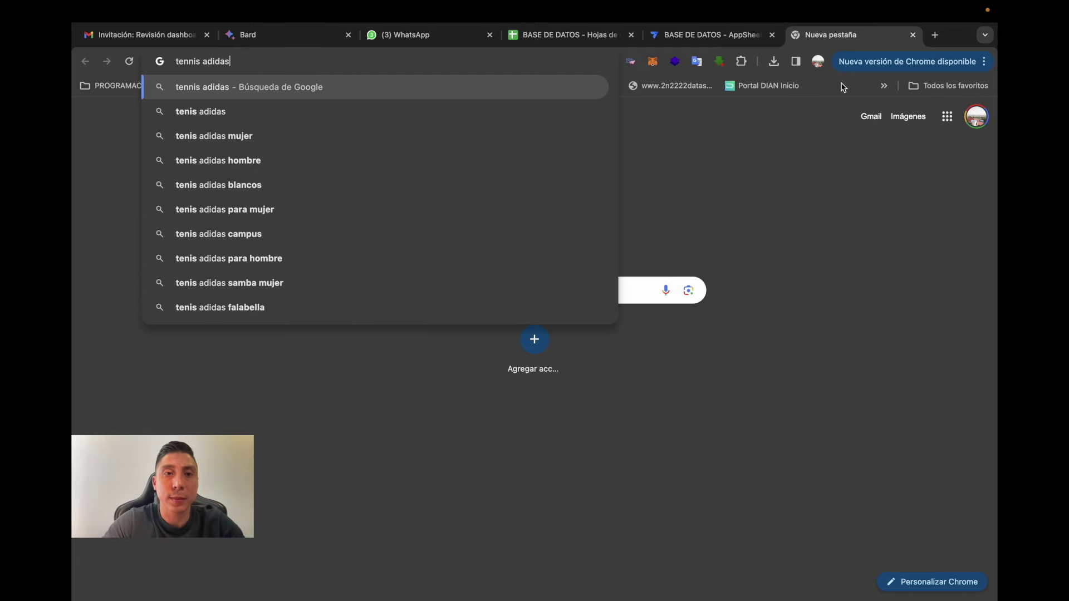
pyautogui.press('Return')
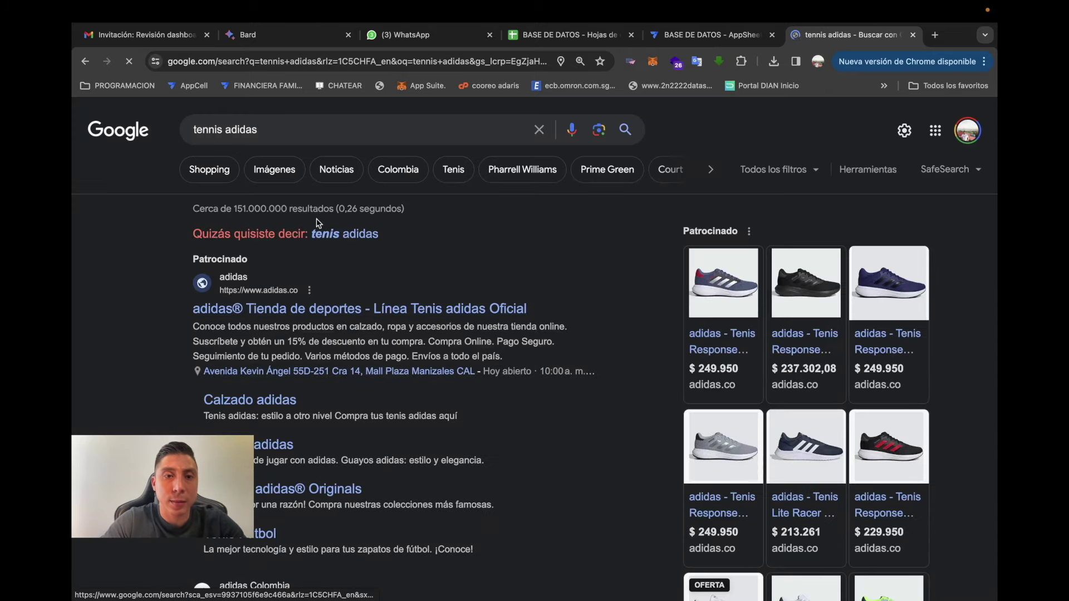
pyautogui.click(326, 234)
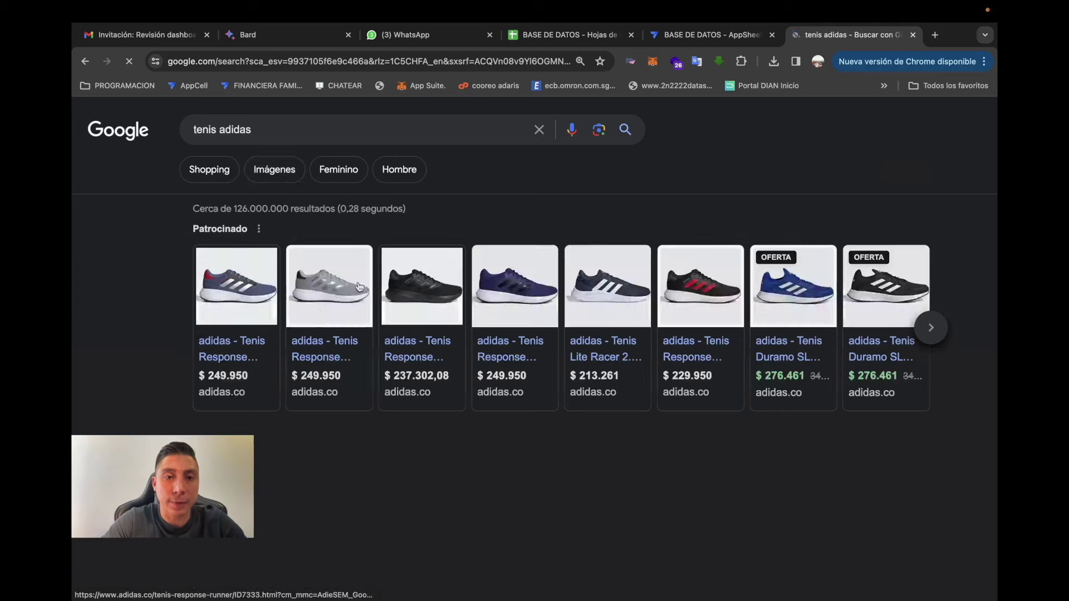
pyautogui.click(249, 295)
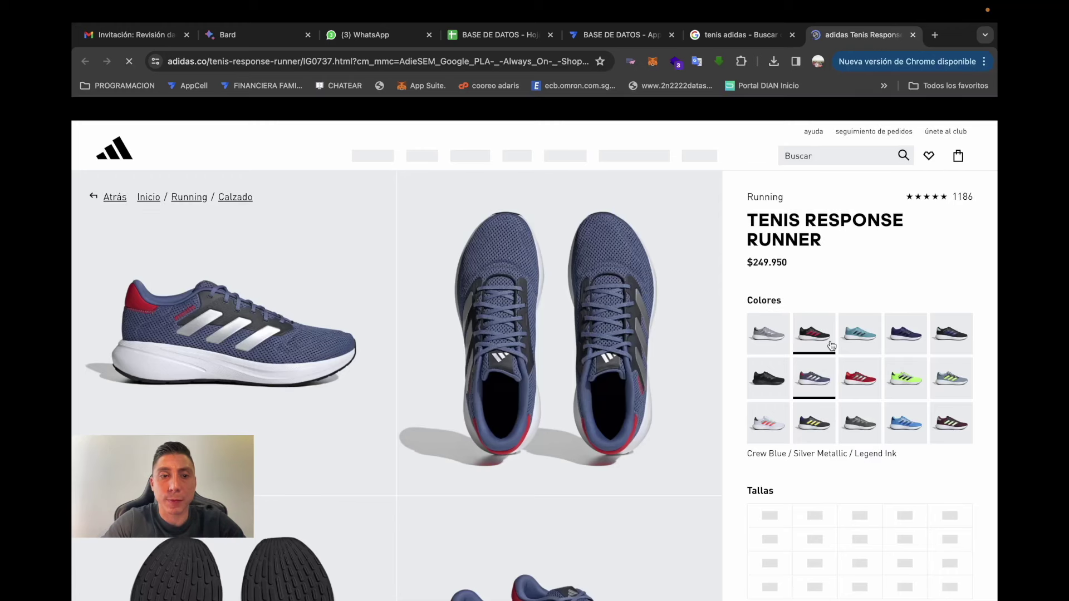
pyautogui.scroll(-1, 832, 356)
# - Take a region screenshot of the blue running shoe's side-view photo
pyautogui.press('super+shift+4')
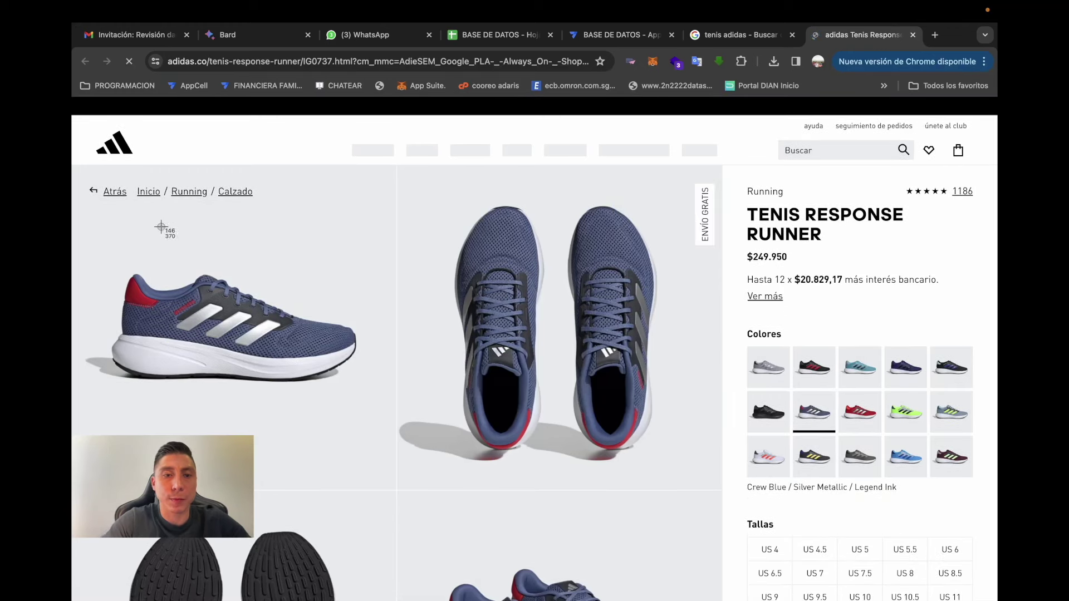
pyautogui.moveTo(119, 261); pyautogui.dragTo(127, 275)
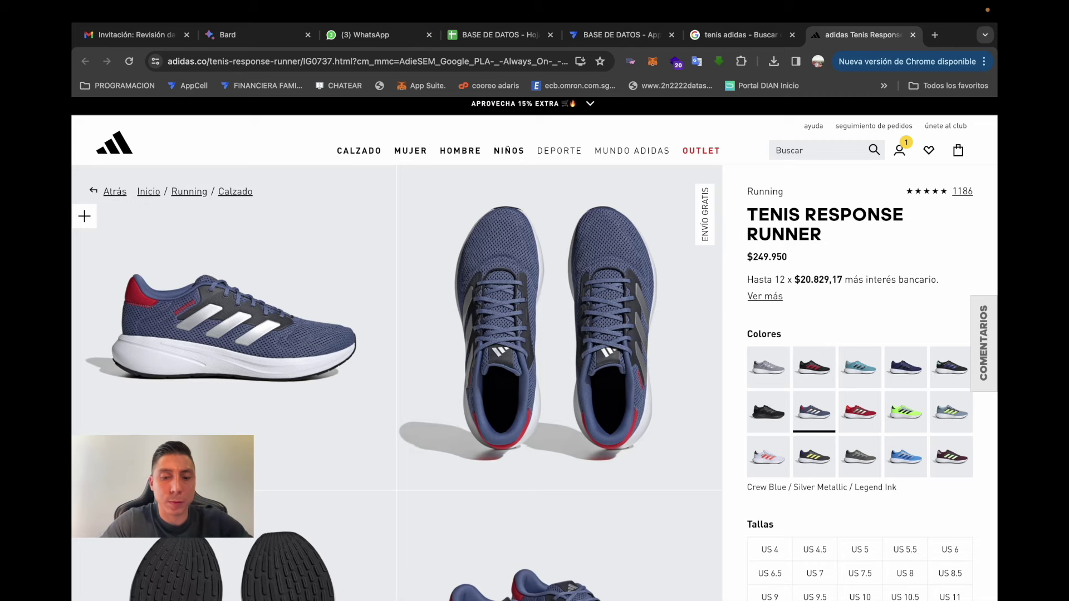
pyautogui.moveTo(87, 213); pyautogui.dragTo(393, 486)
# - Drop the shoe screenshot into ZAPATOS ADIDAS's Foto field and save the record
pyautogui.click(615, 34)
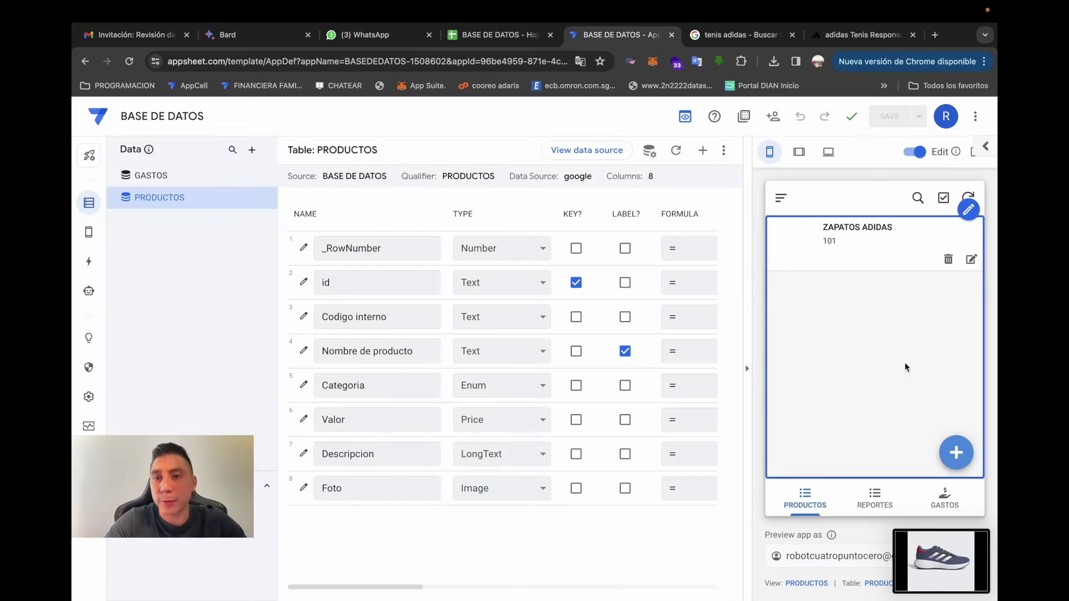
pyautogui.click(971, 259)
pyautogui.scroll(-5, 896, 390)
pyautogui.moveTo(940, 559); pyautogui.dragTo(913, 414)
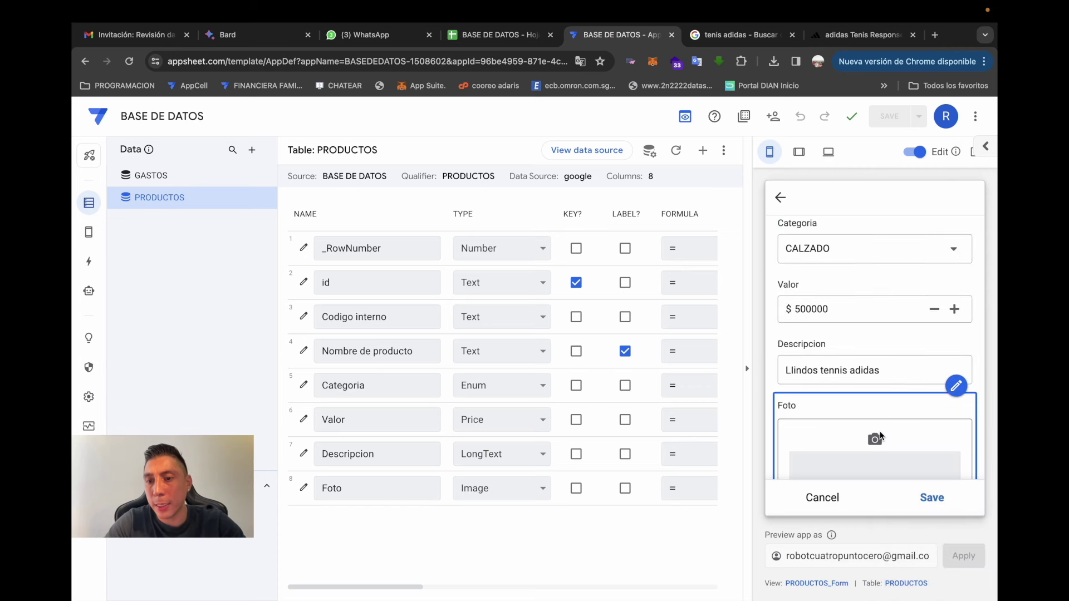
pyautogui.click(931, 497)
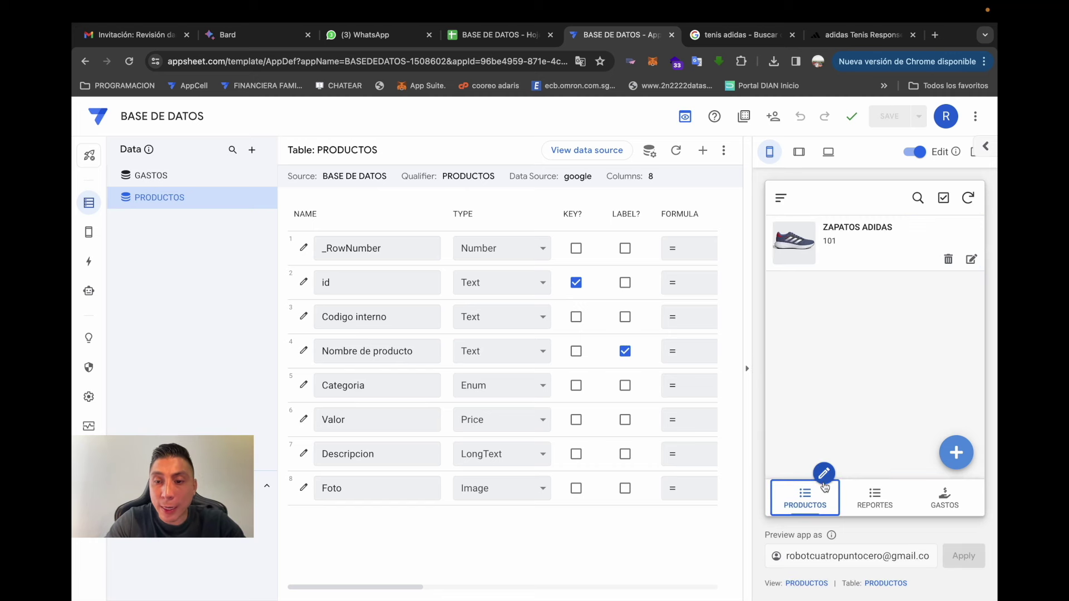
# - Add Edit as the only action in the PRODUCTOS view's row action bar
pyautogui.click(820, 584)
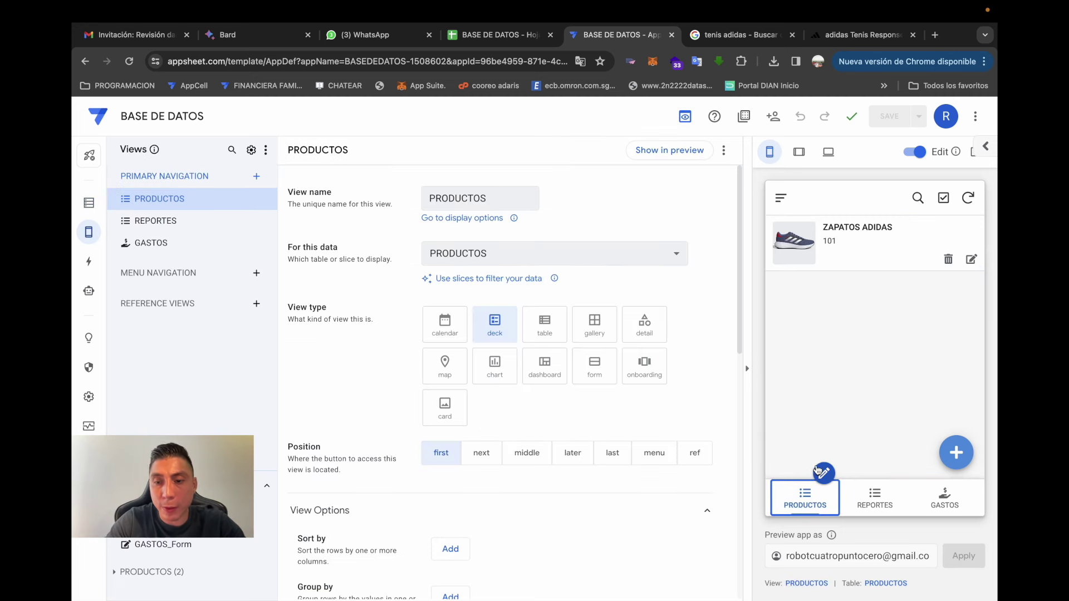
pyautogui.click(920, 157)
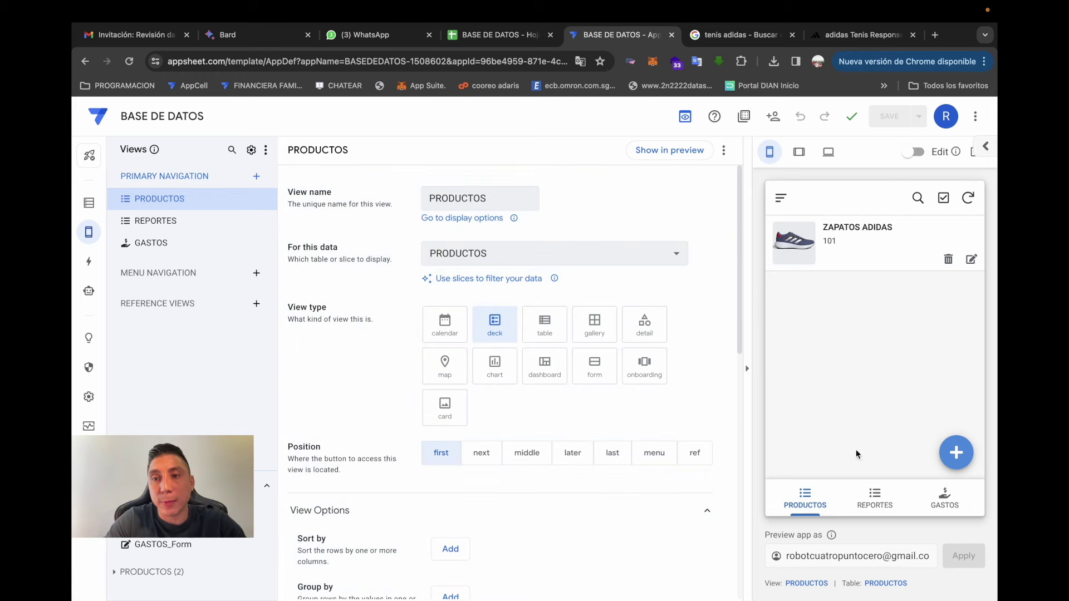
pyautogui.click(908, 152)
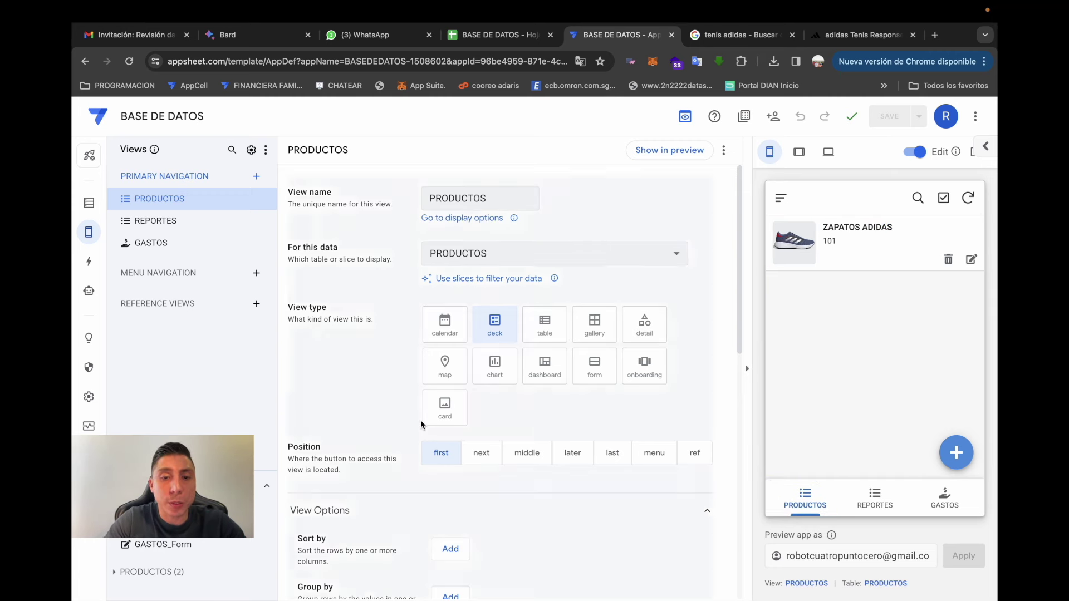
pyautogui.scroll(-5, 420, 422)
pyautogui.scroll(-5, 419, 422)
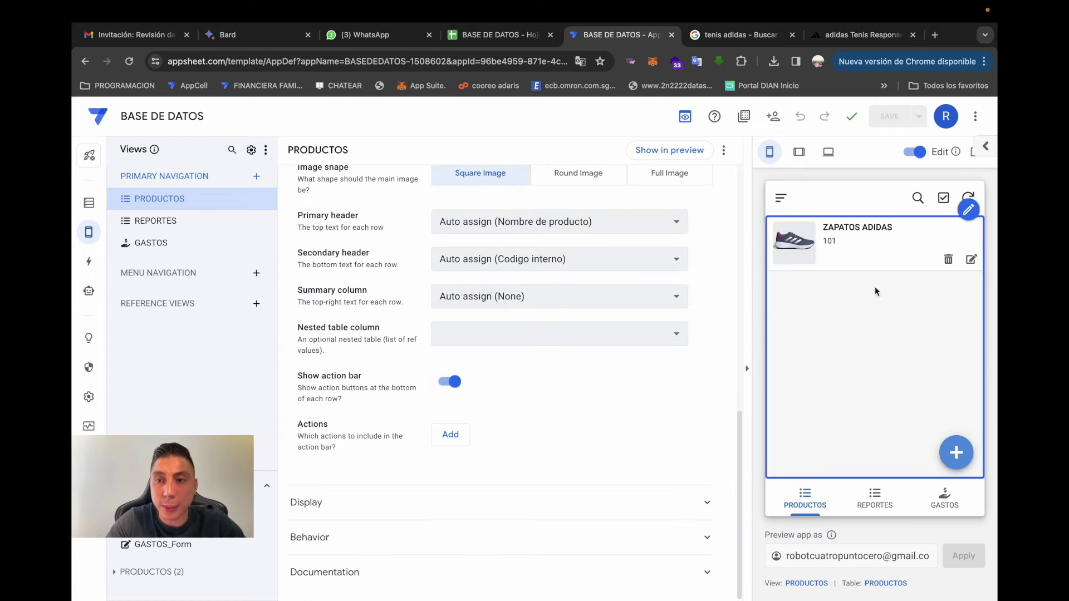
pyautogui.click(463, 446)
pyautogui.click(503, 441)
pyautogui.click(504, 495)
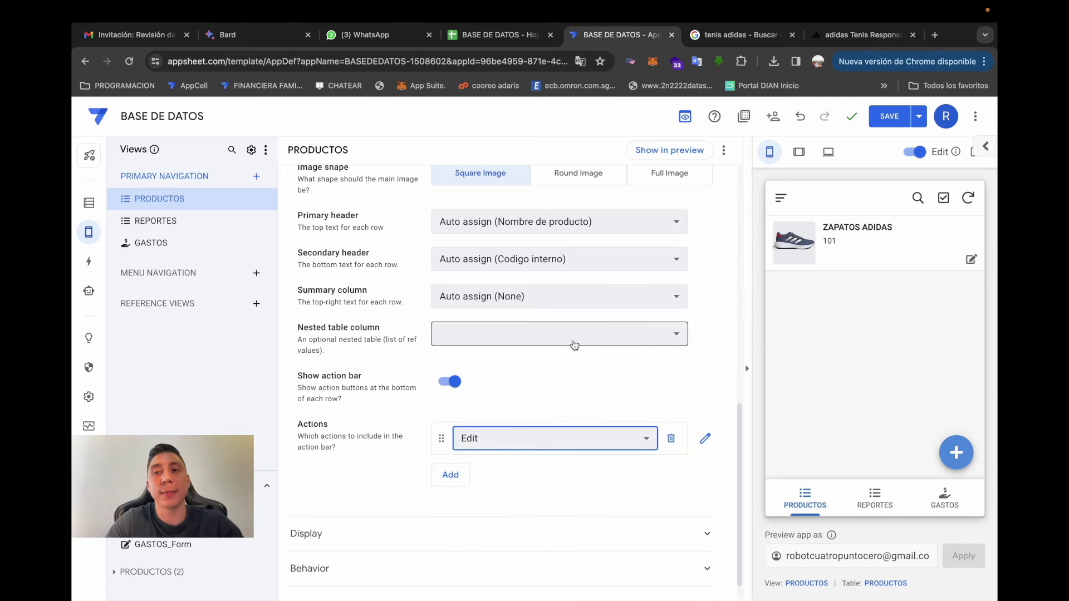
pyautogui.scroll(5, 432, 370)
pyautogui.scroll(4, 432, 370)
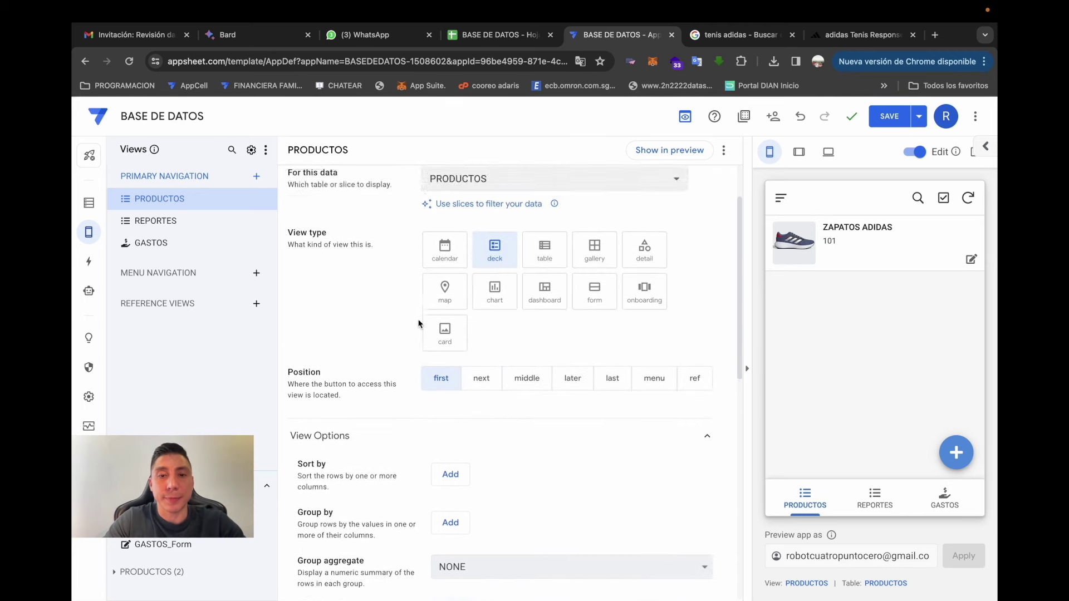
pyautogui.scroll(-7, 419, 323)
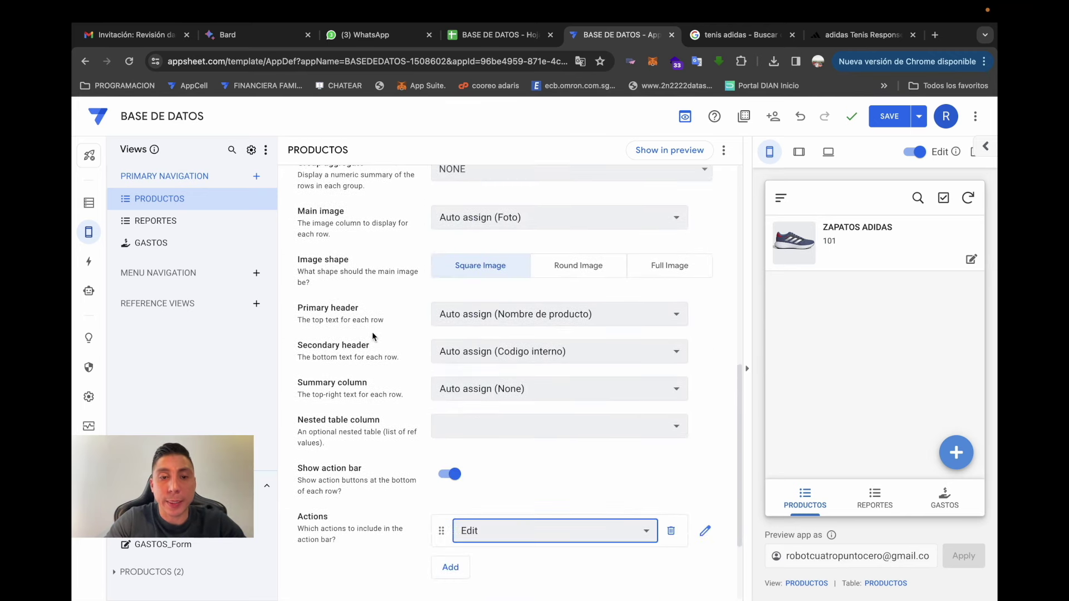
# - Set the PRODUCTOS view's secondary header to Categoria, main image to Foto, shape Round Image
pyautogui.click(492, 315)
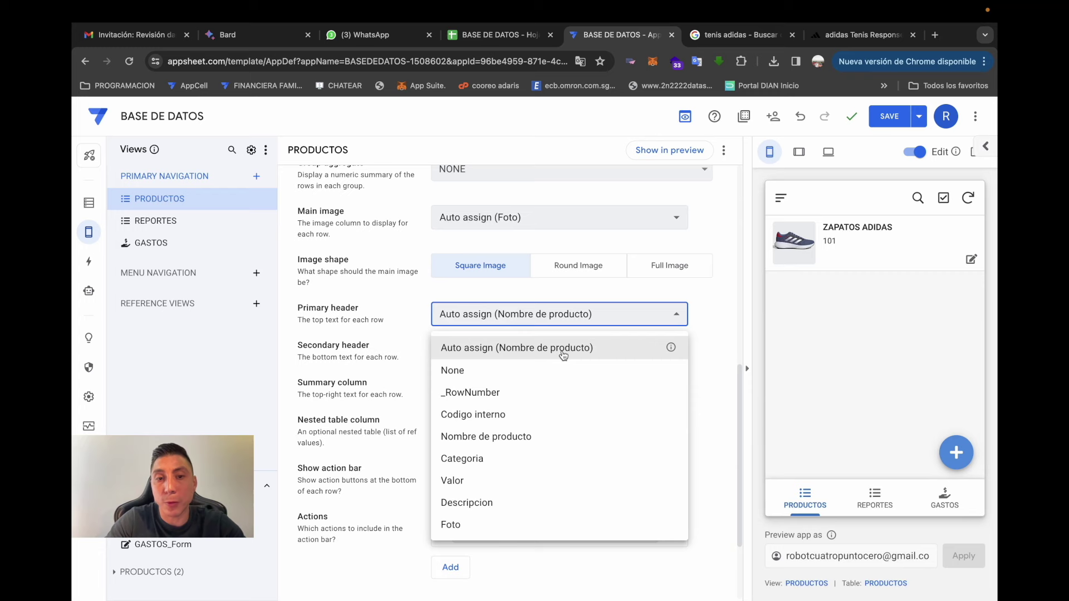
pyautogui.click(504, 349)
pyautogui.click(505, 351)
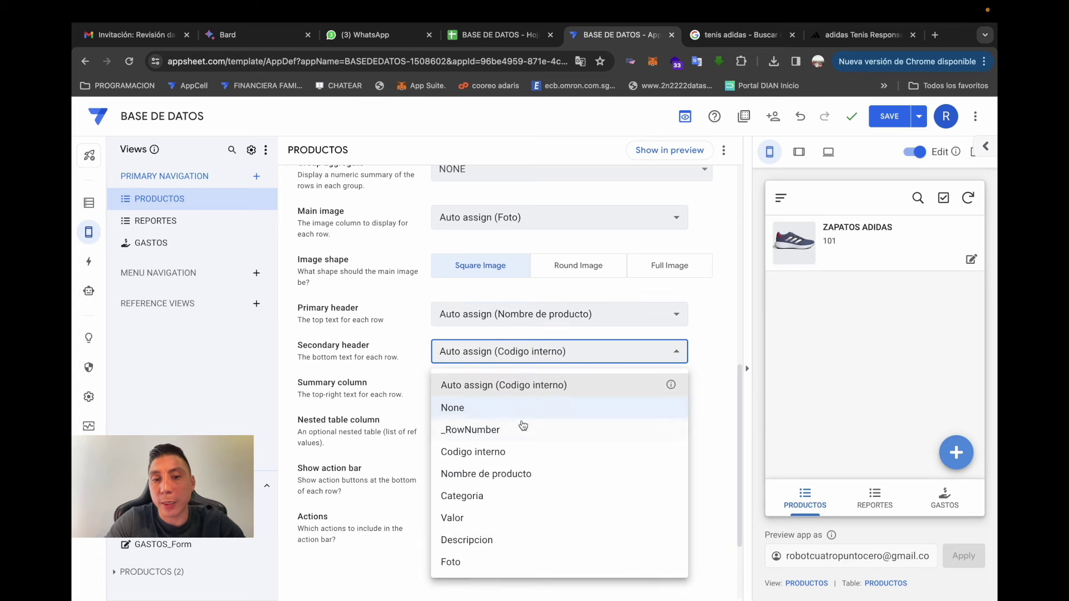
pyautogui.click(509, 495)
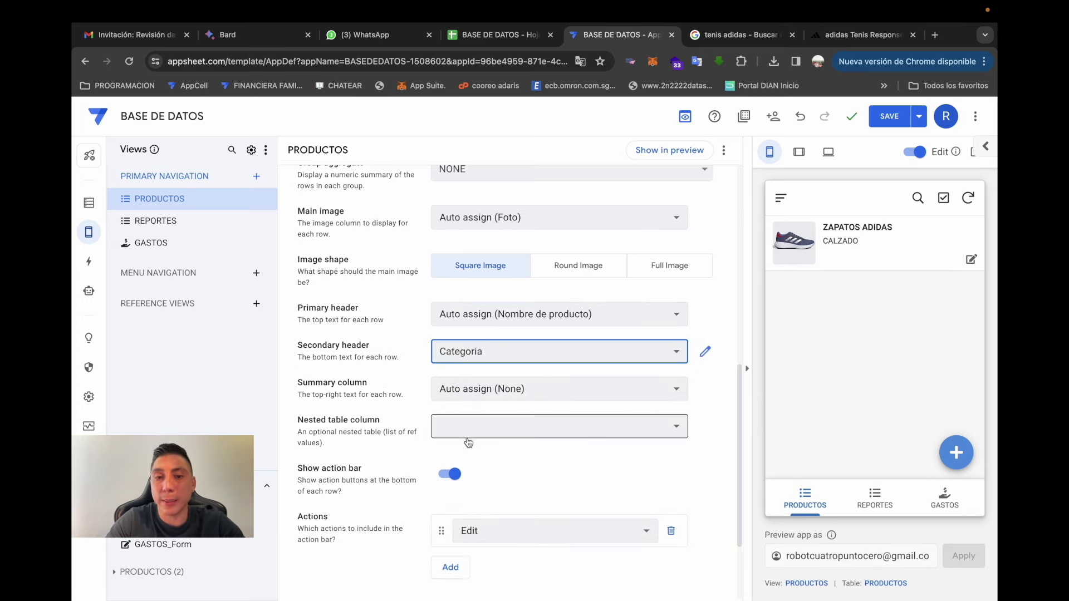
pyautogui.scroll(2, 372, 436)
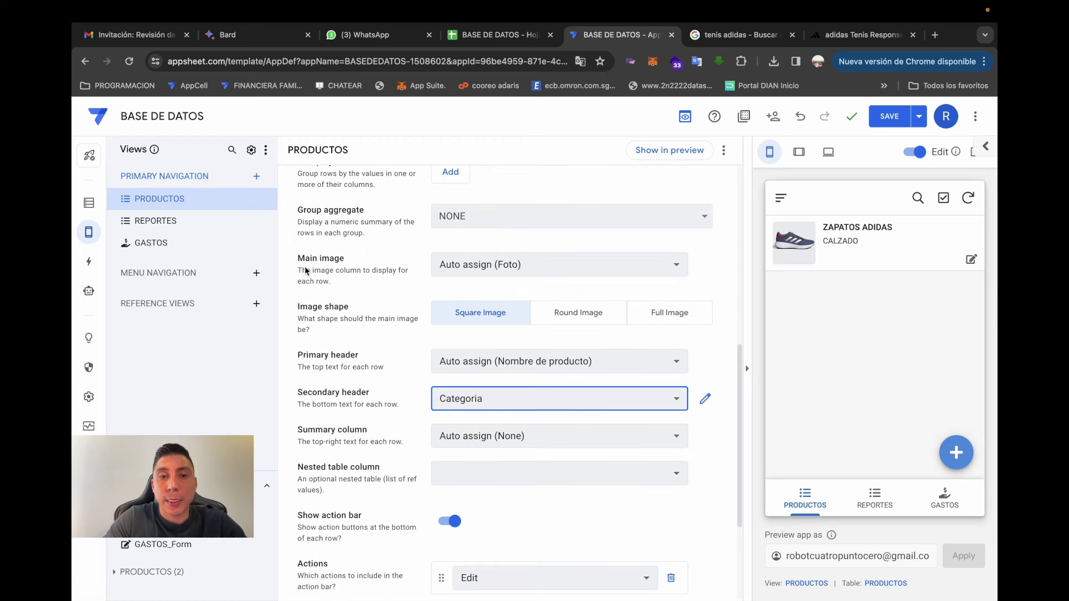
pyautogui.click(506, 273)
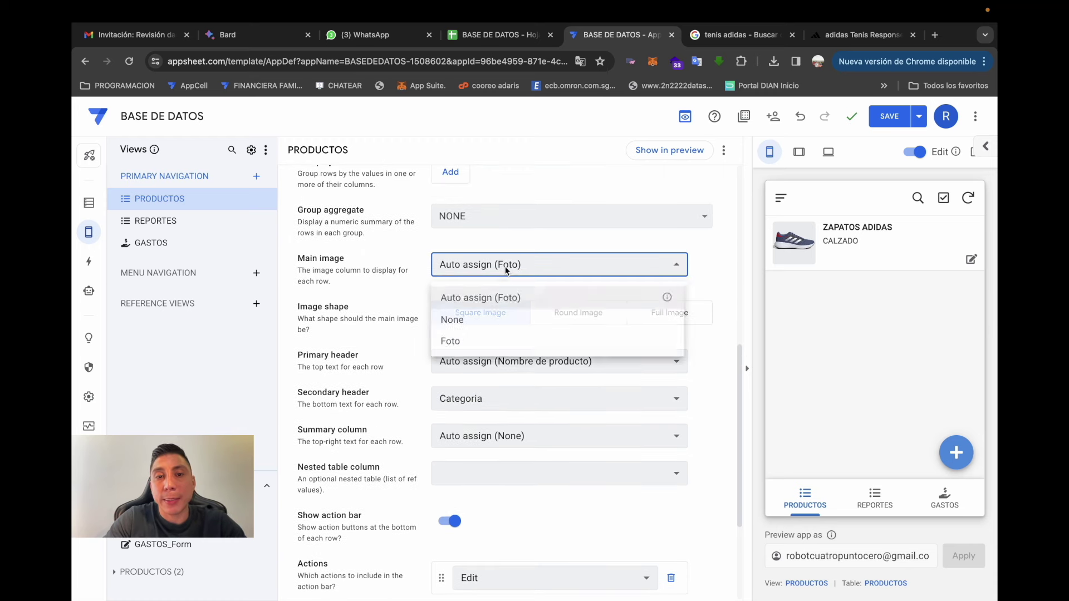
pyautogui.click(490, 350)
pyautogui.click(470, 271)
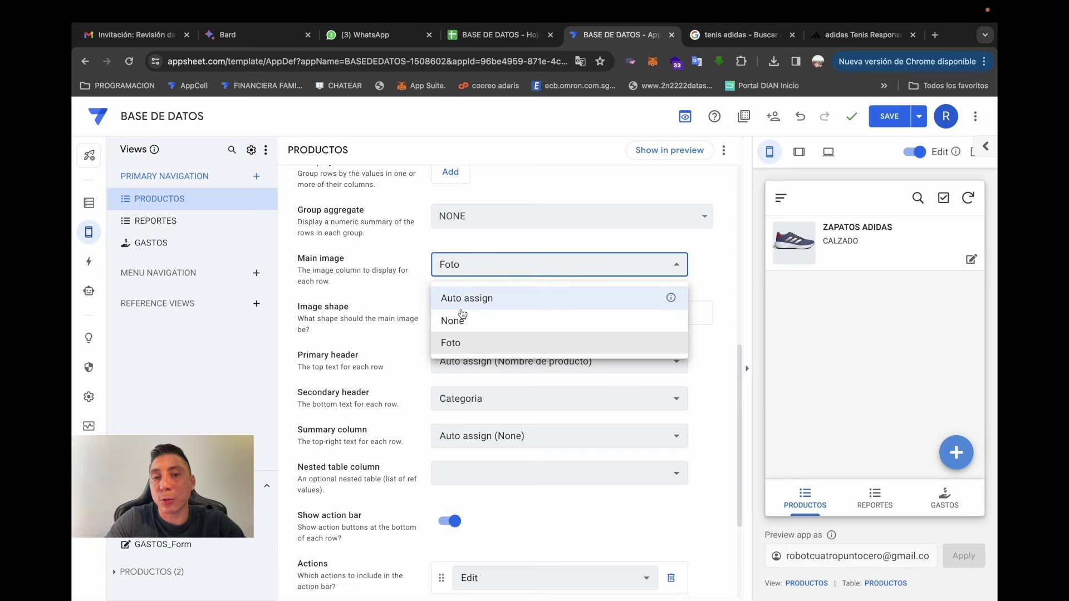
pyautogui.click(472, 344)
pyautogui.scroll(1, 463, 297)
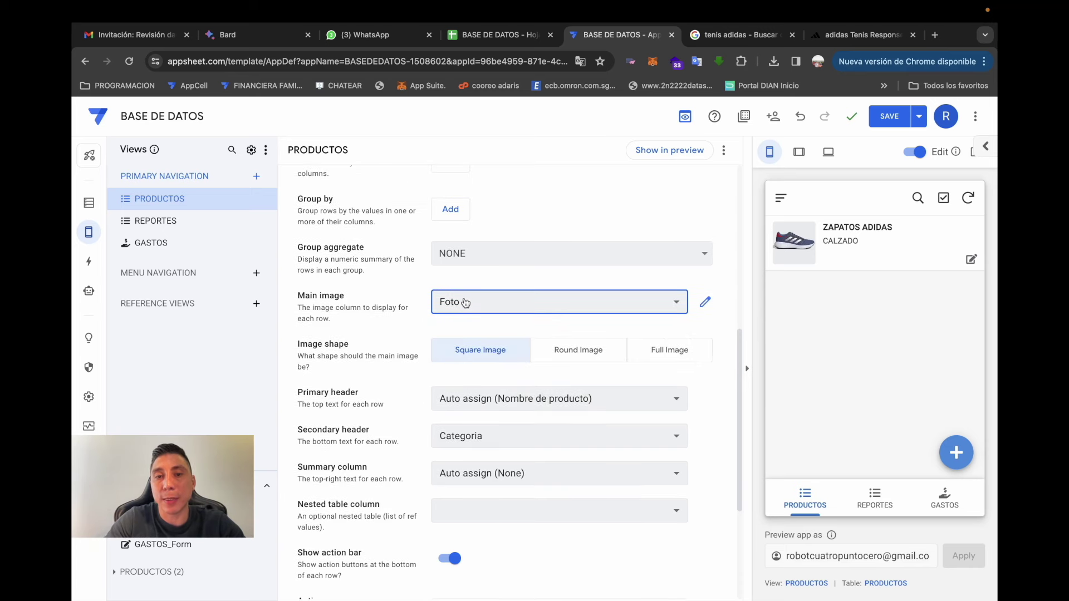
pyautogui.click(601, 351)
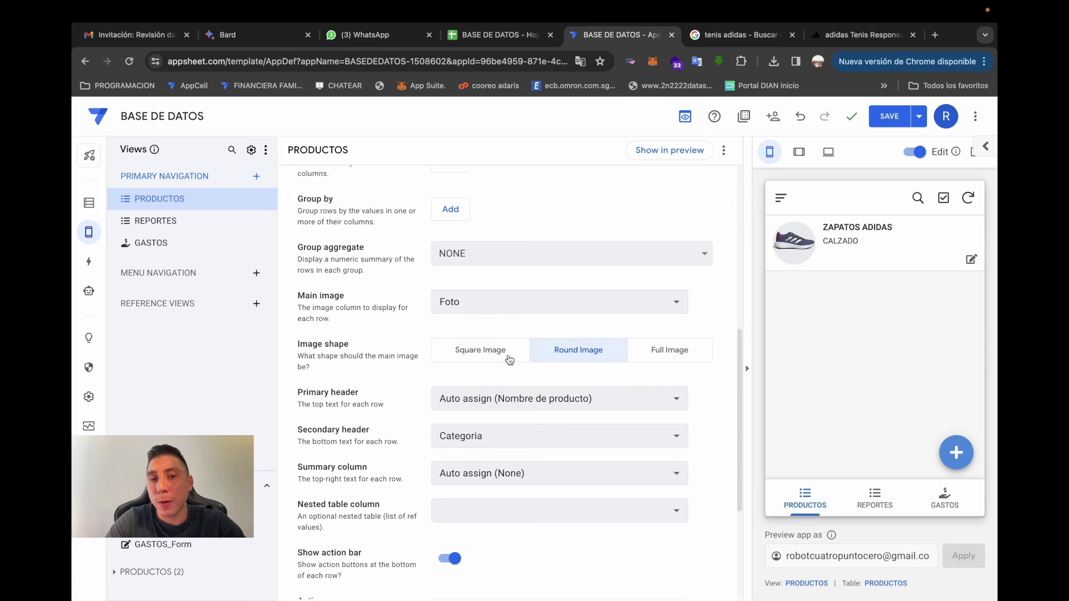
# - Save the app with the updated PRODUCTOS view settings
pyautogui.scroll(1, 489, 349)
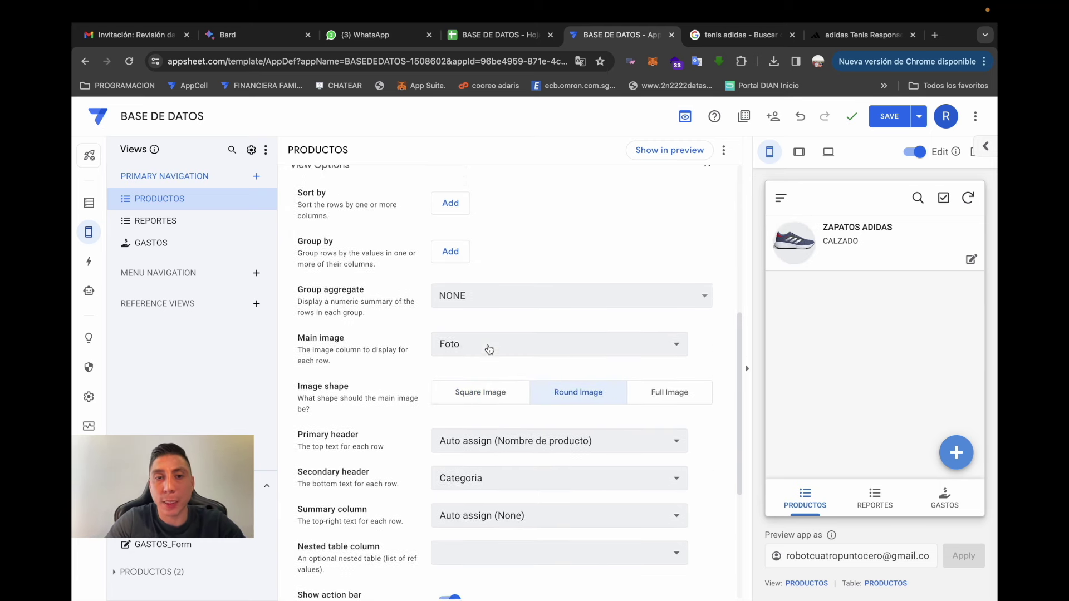
pyautogui.scroll(1, 487, 344)
pyautogui.scroll(1, 488, 345)
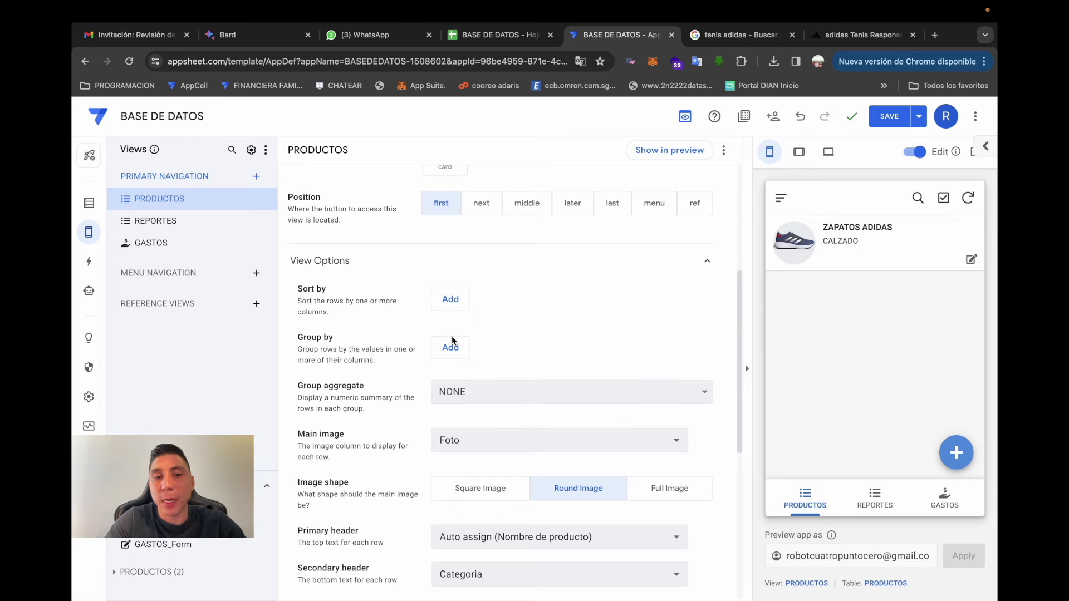
pyautogui.scroll(4, 568, 329)
pyautogui.scroll(-8, 569, 323)
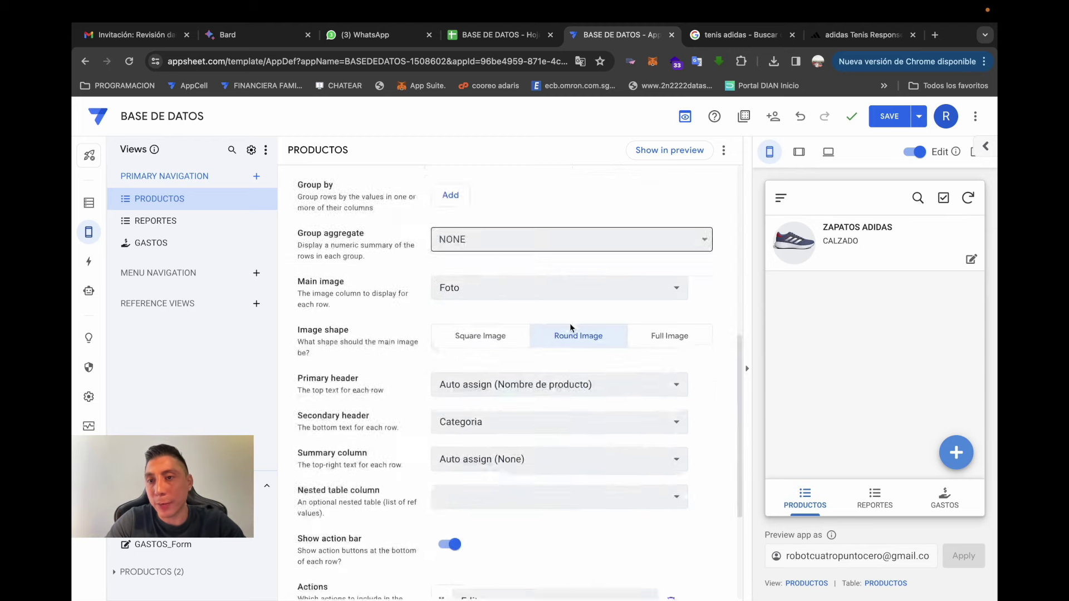
pyautogui.scroll(-4, 570, 322)
pyautogui.click(889, 116)
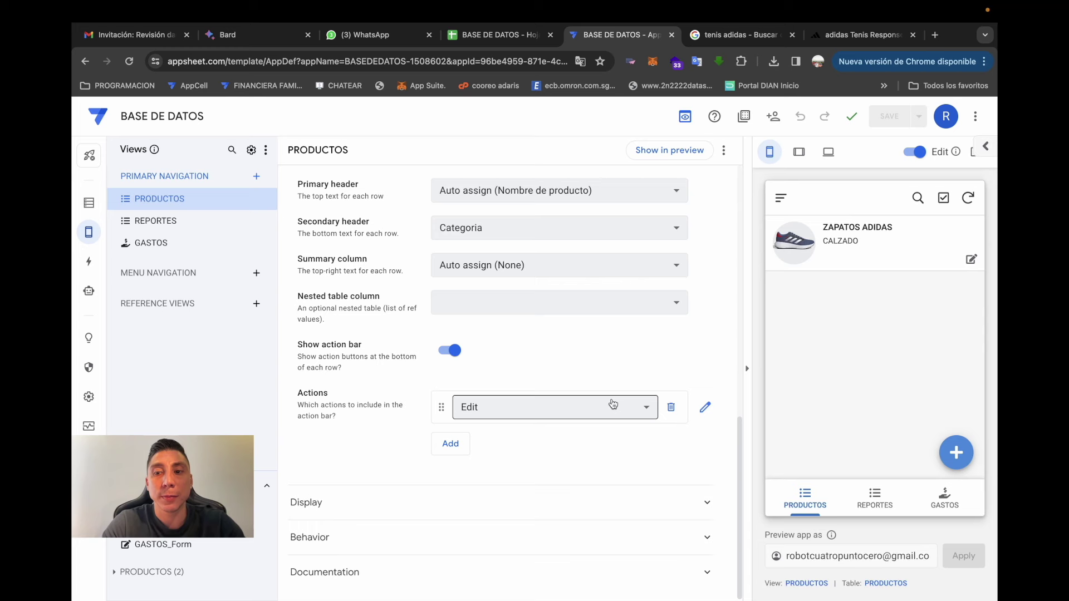
# - Check the ZAPATOS ADIDAS detail in the preview, then return to the PRODUCTOS table columns
pyautogui.click(825, 255)
pyautogui.scroll(-3, 874, 341)
pyautogui.scroll(2, 873, 342)
pyautogui.scroll(-2, 873, 342)
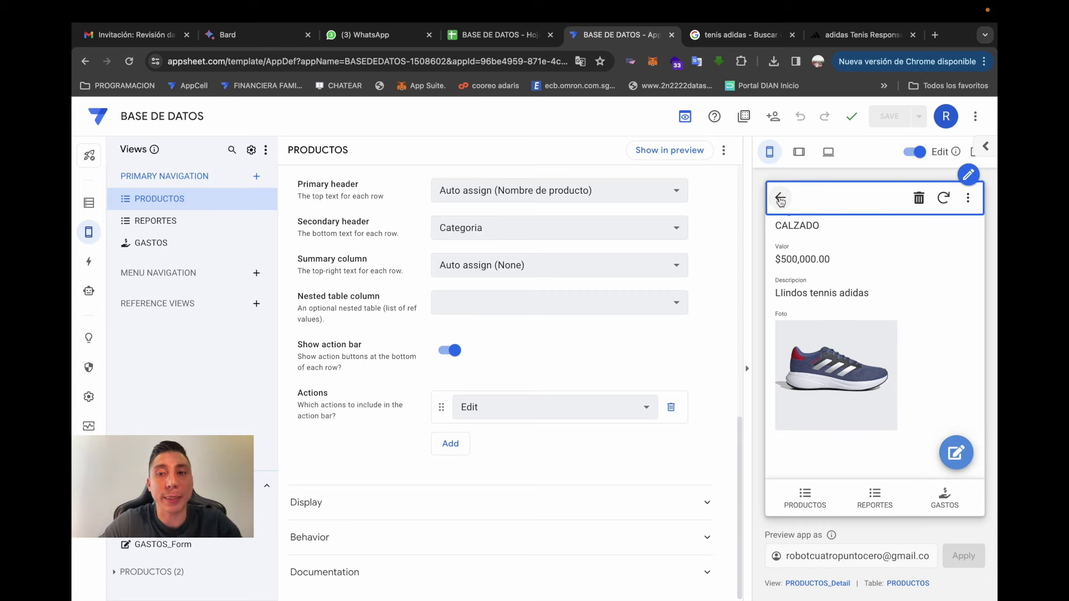
pyautogui.click(805, 497)
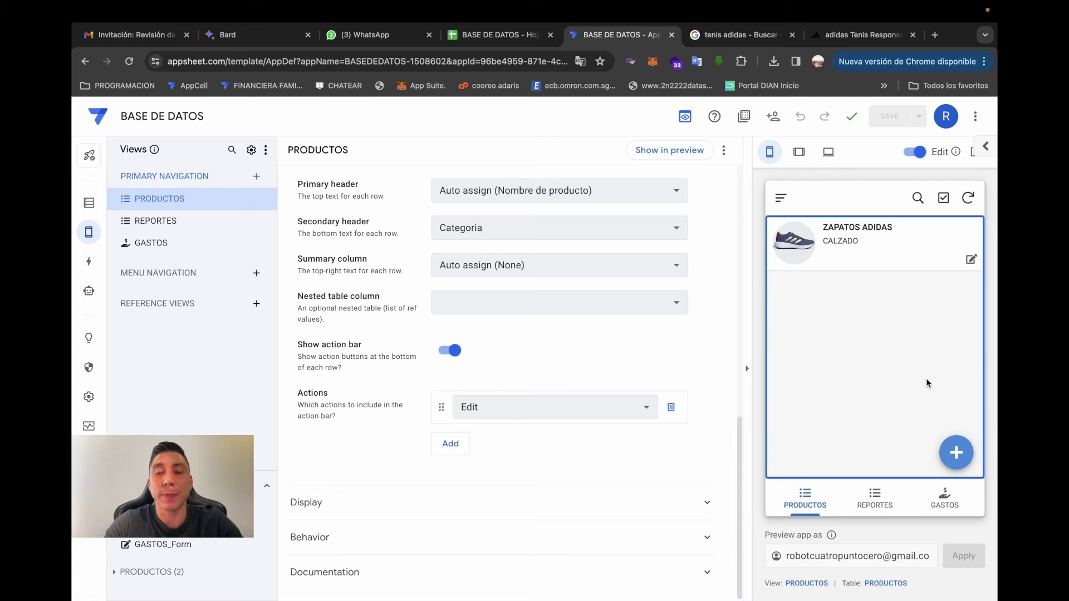
pyautogui.click(89, 203)
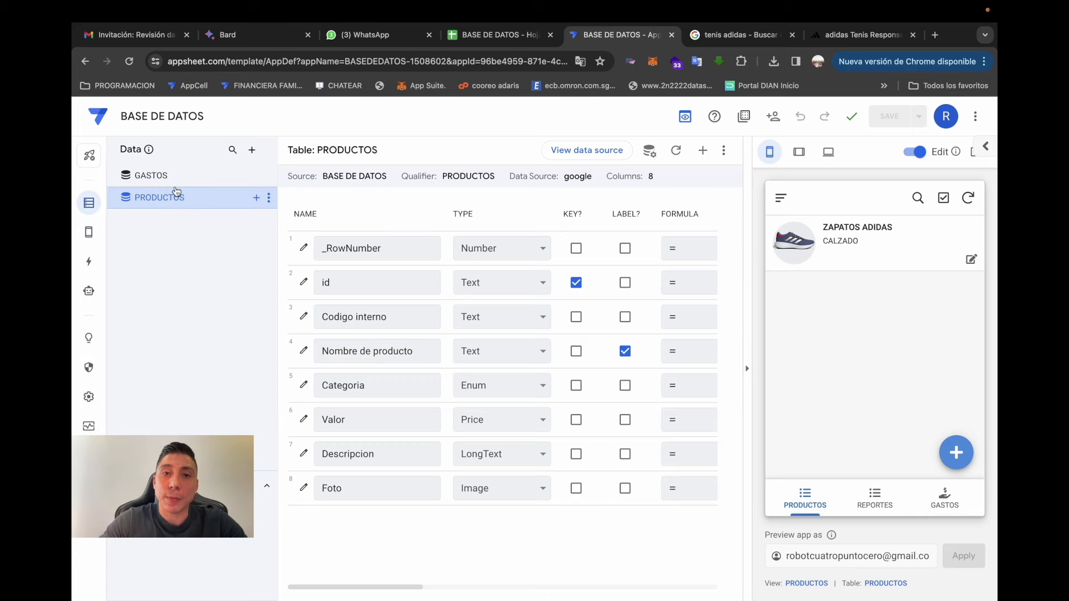
# - Add a new sheet named CATALOGO_PDF to the BASE DE DATOS spreadsheet
pyautogui.click(490, 34)
pyautogui.click(109, 591)
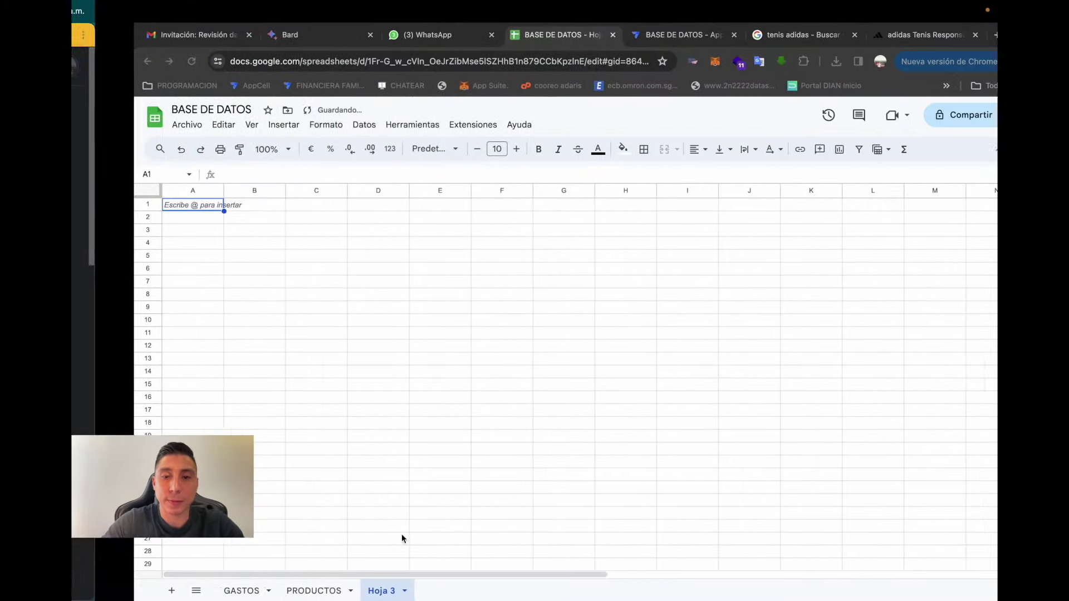
pyautogui.doubleClick(325, 592)
pyautogui.write('CATALOGO_PDF')
pyautogui.press('Return')
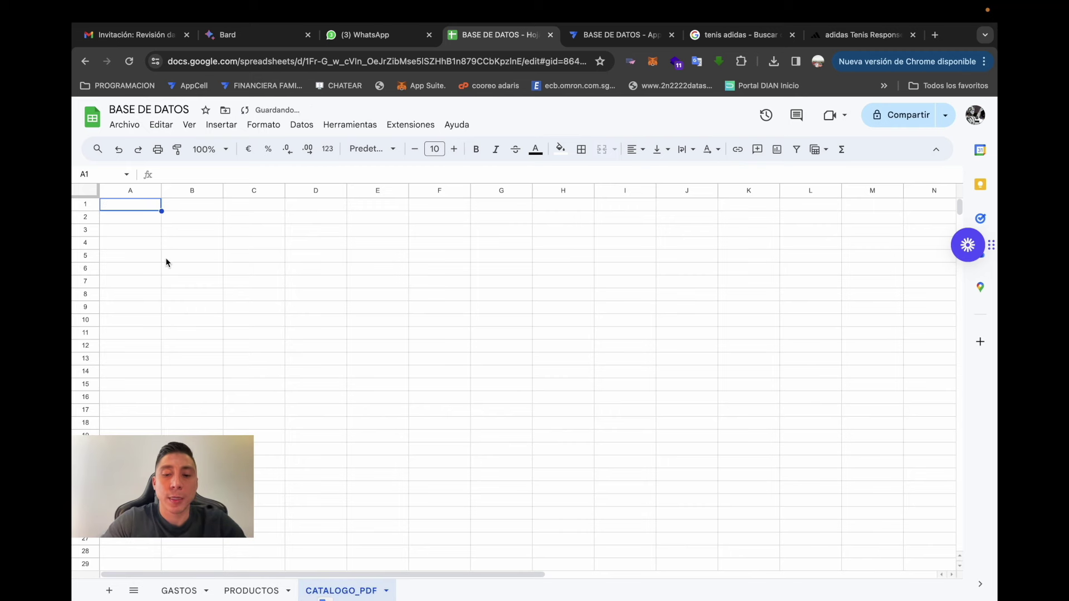
# - Enter the headers id and Fecha y hora in the CATALOGO_PDF header row
pyautogui.write('id')
pyautogui.press('Tab')
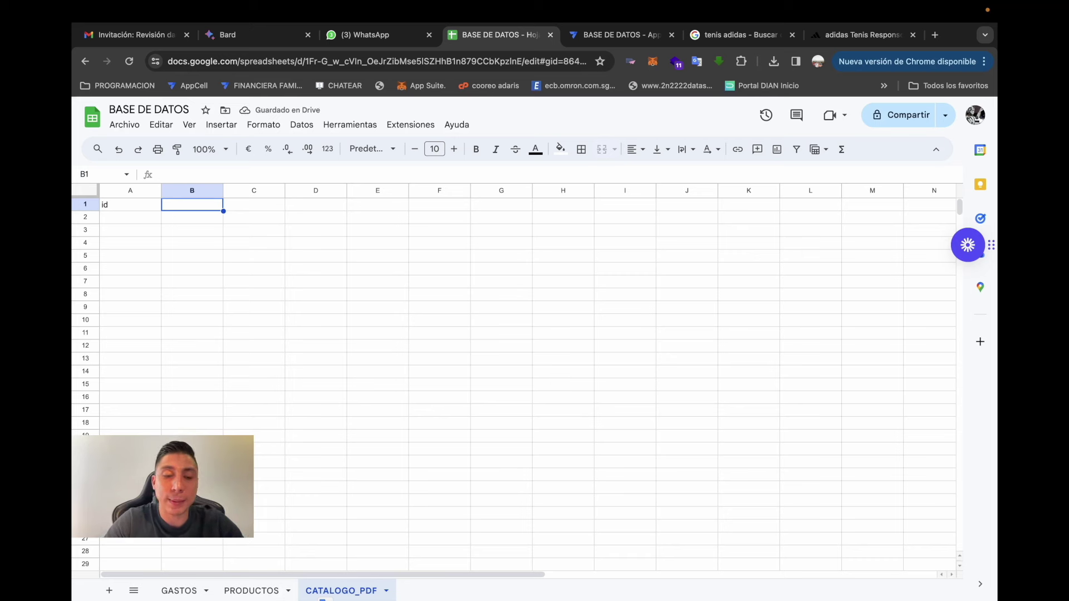
pyautogui.write('Fecha u y hora c')
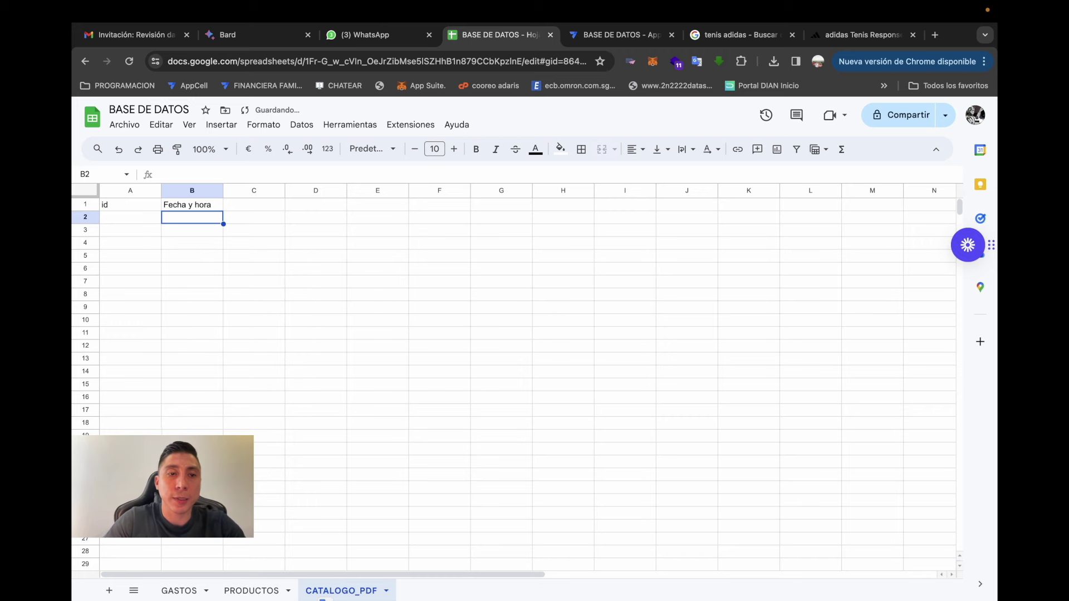
pyautogui.press('Tab')
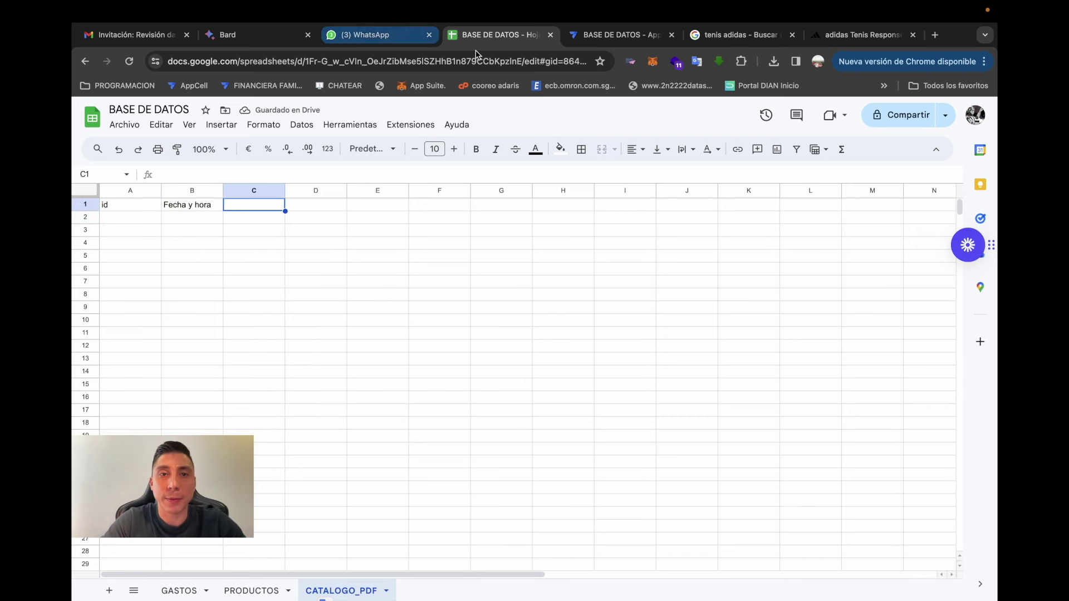
pyautogui.click(613, 34)
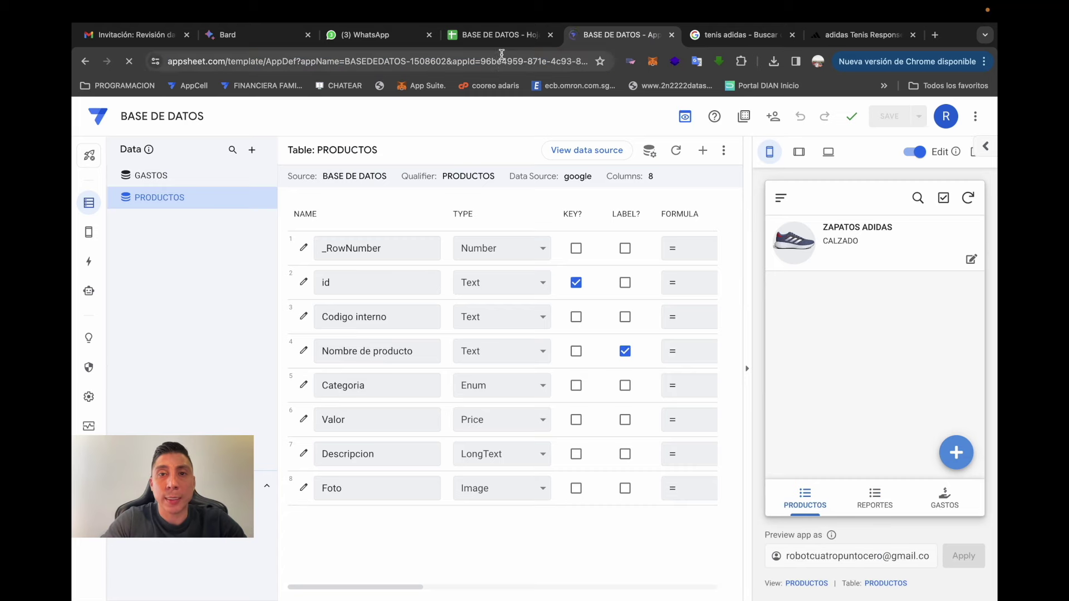
# - Add the CATALOGO_PDF worksheet of the BASE DE DATOS spreadsheet as a new Google Sheets table
pyautogui.hotkey('ctrl', 'shift', 'Tab')
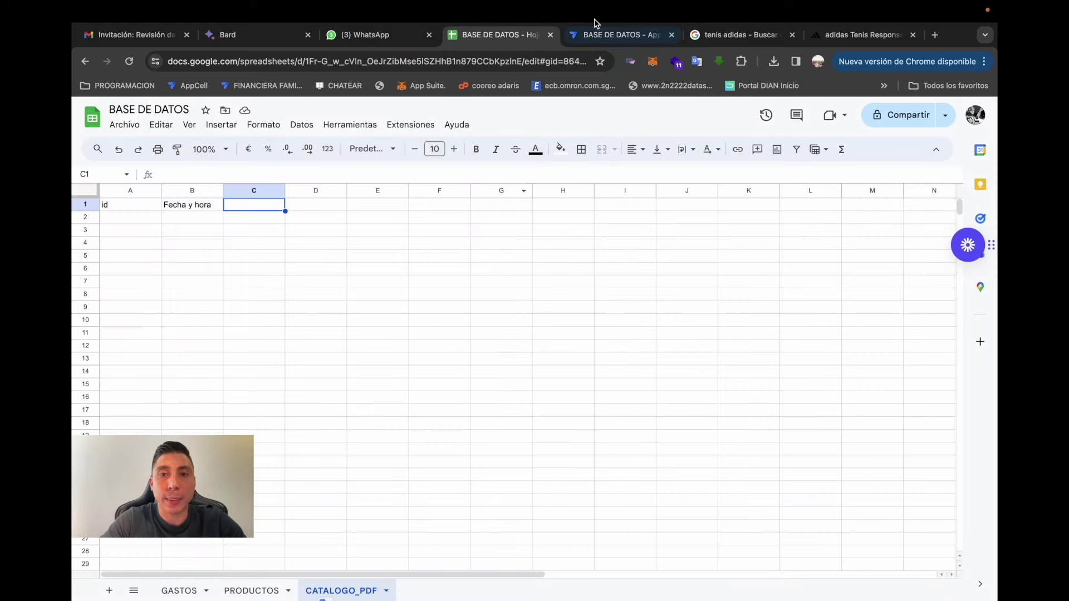
pyautogui.click(617, 39)
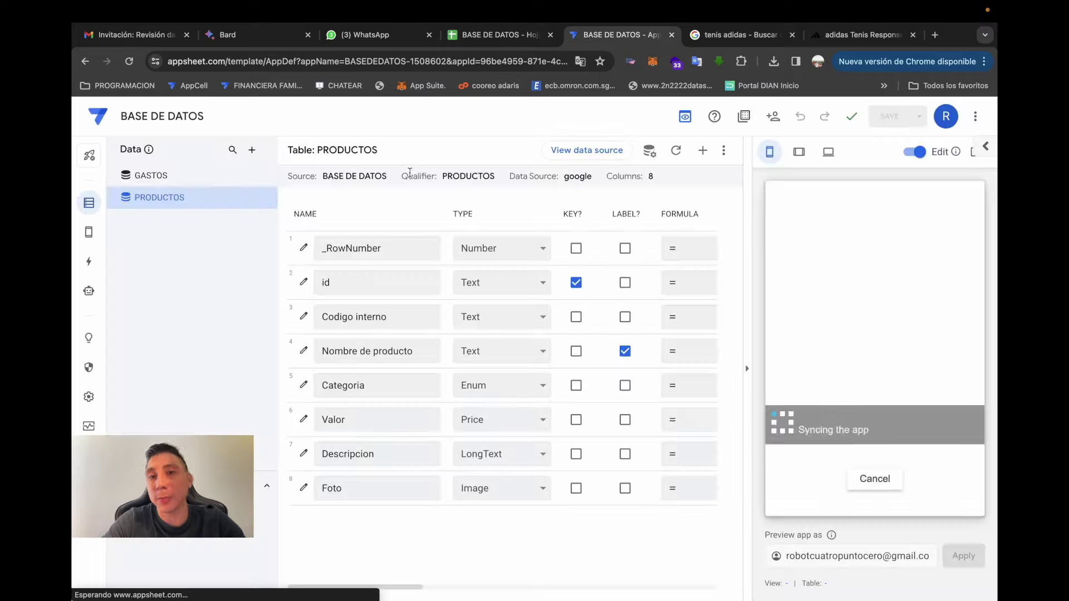
pyautogui.click(254, 151)
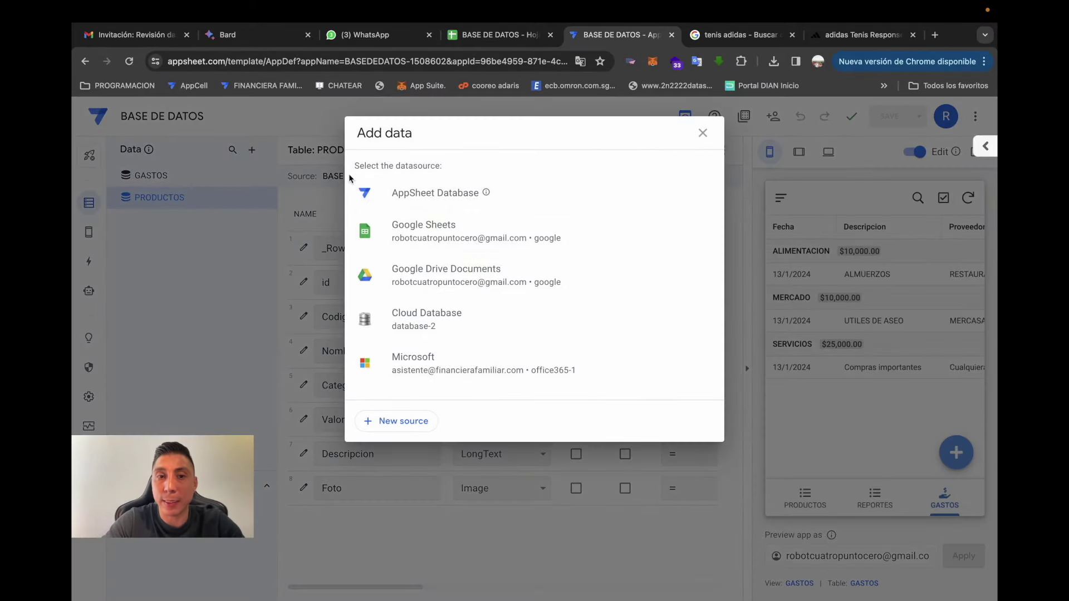
pyautogui.click(477, 243)
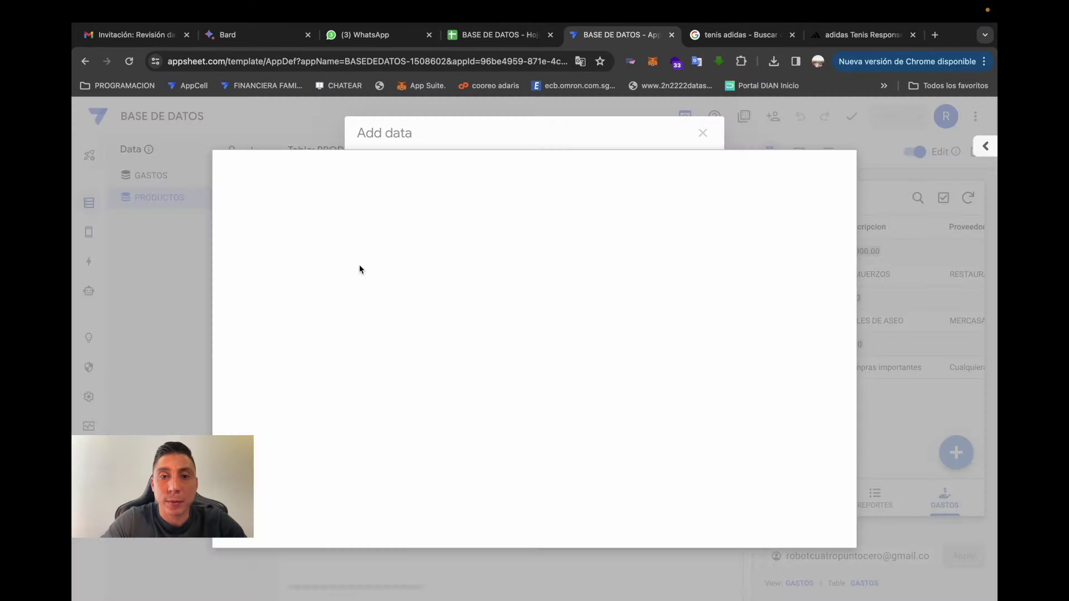
pyautogui.click(365, 237)
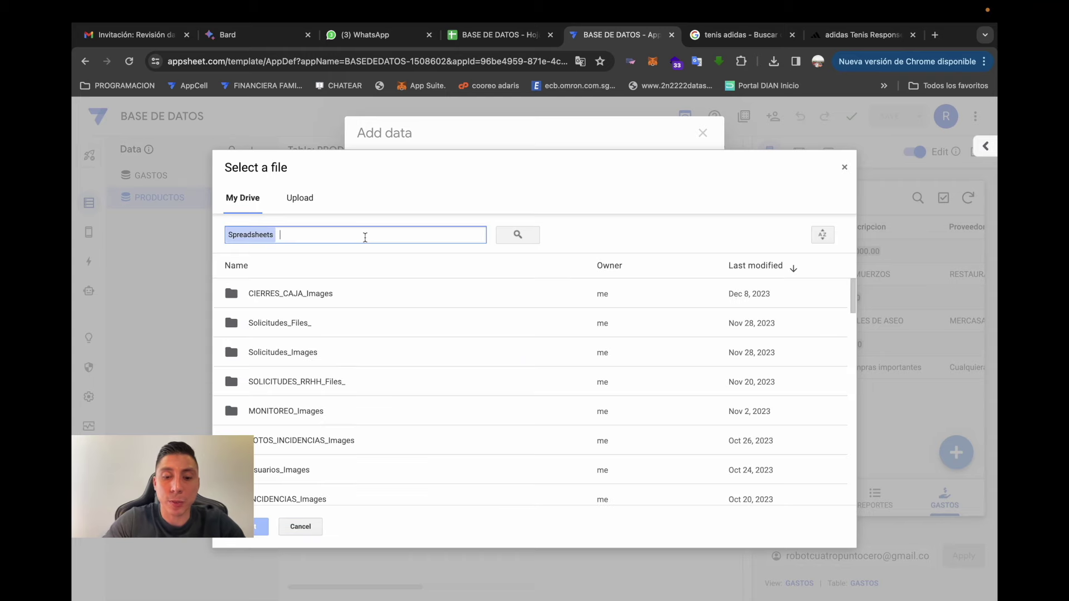
pyautogui.write('base')
pyautogui.click(330, 267)
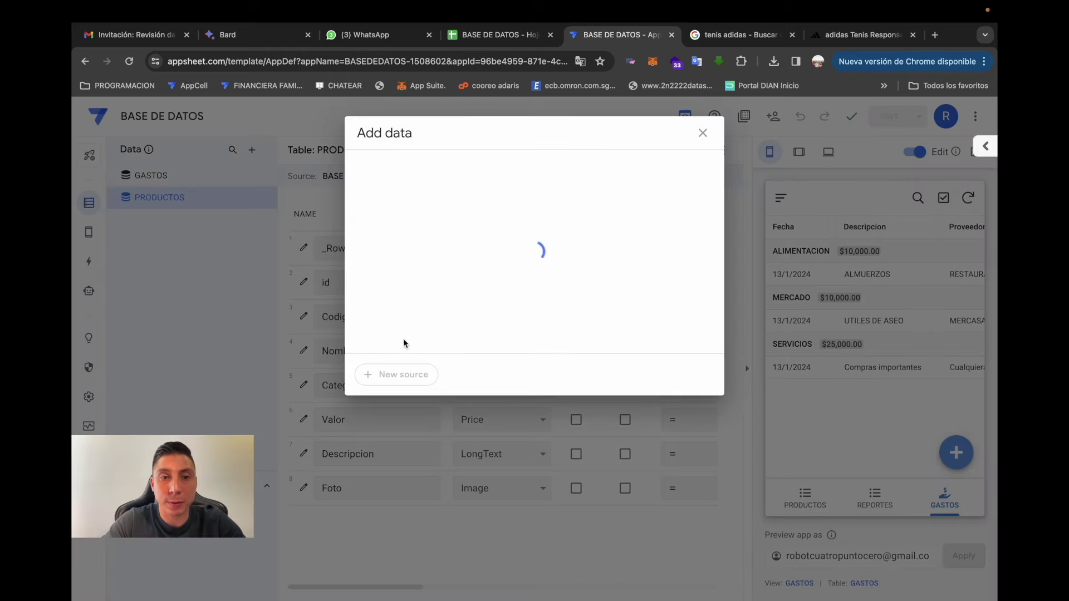
pyautogui.click(529, 241)
pyautogui.click(545, 281)
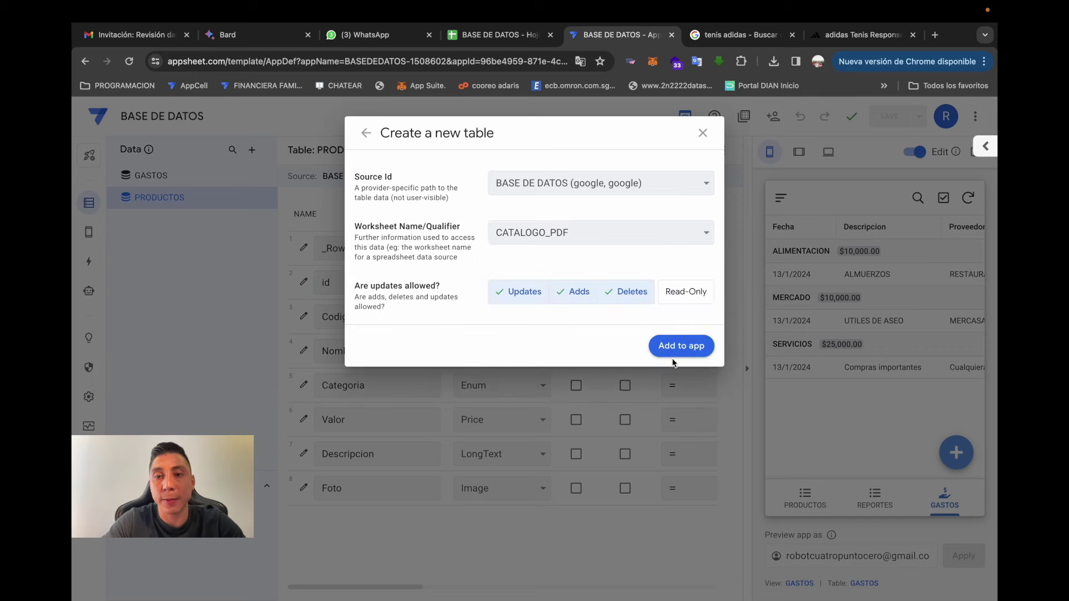
pyautogui.click(680, 346)
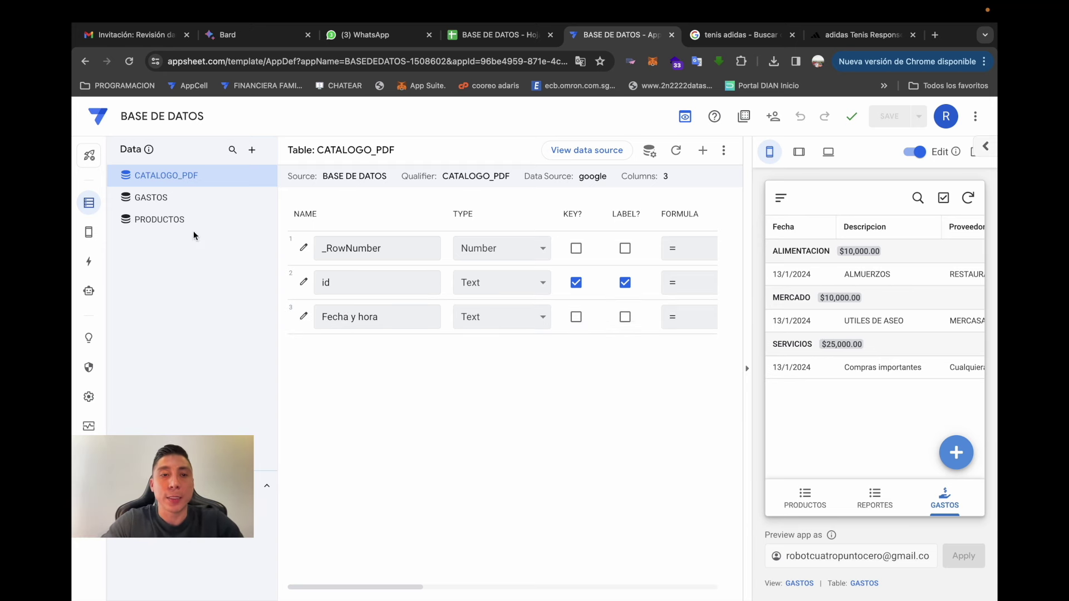
# - Hide the id column of the CATALOGO_PDF table from app users
pyautogui.moveTo(89, 232)
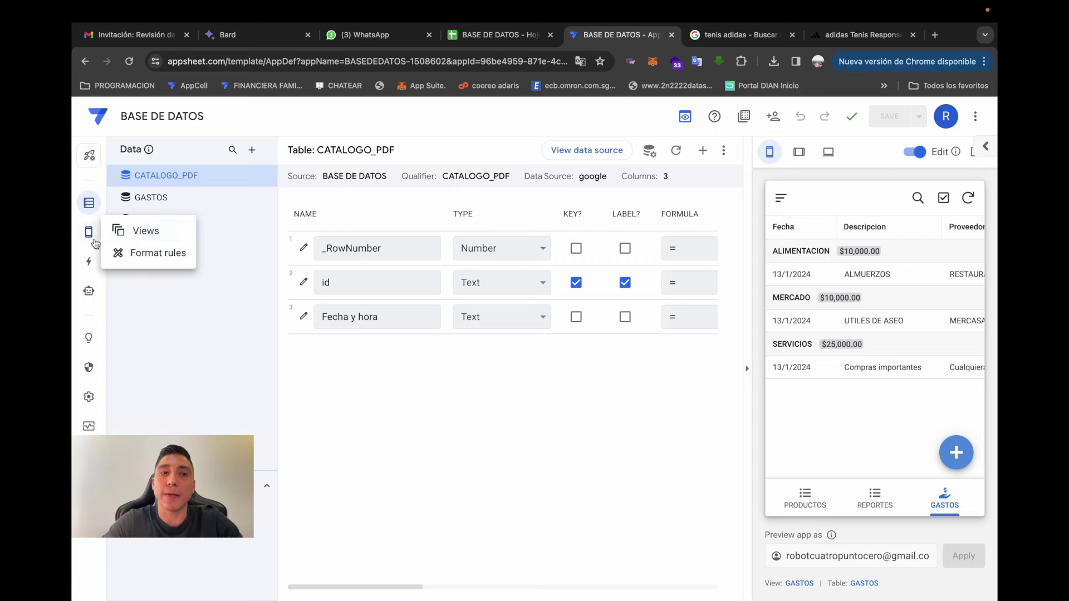
pyautogui.click(303, 282)
pyautogui.click(452, 282)
pyautogui.scroll(-5, 549, 396)
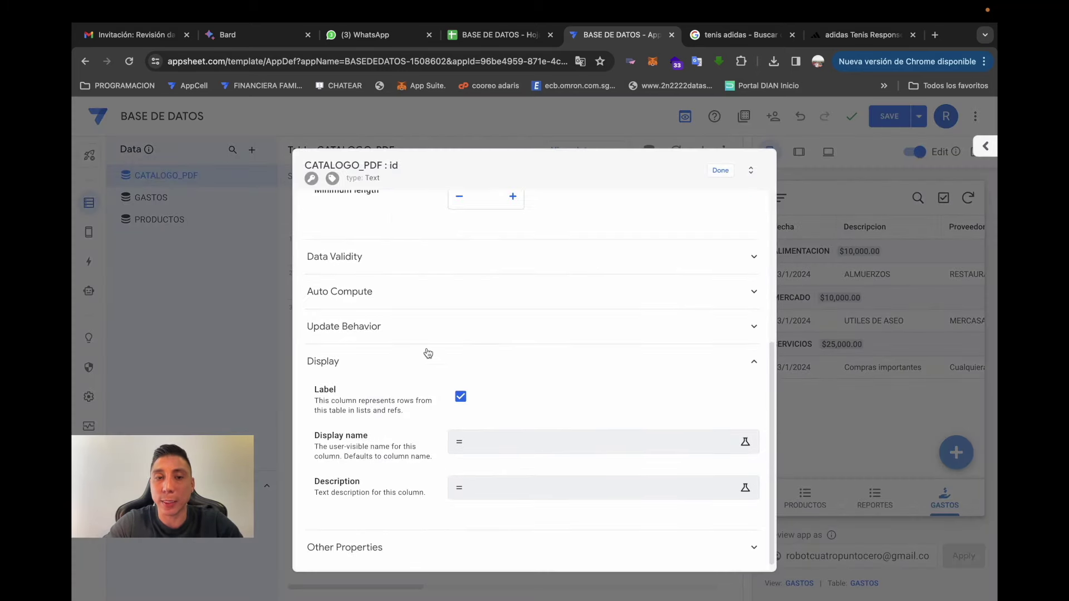
pyautogui.click(453, 295)
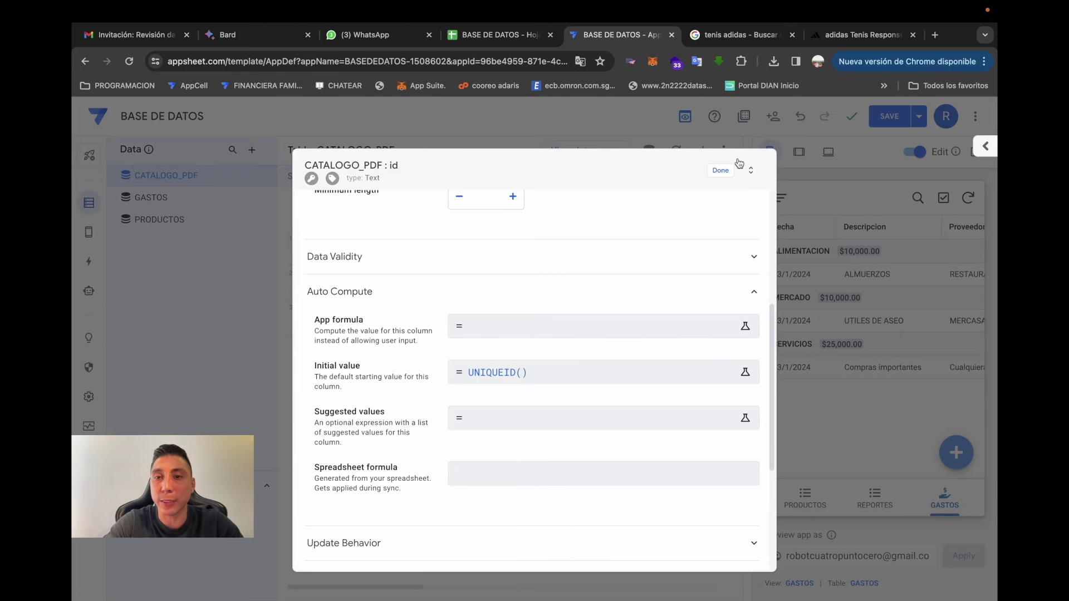
pyautogui.click(721, 170)
# - Make Fecha y hora a DateTime column with initial value now() and save the app
pyautogui.click(515, 312)
pyautogui.scroll(2, 515, 310)
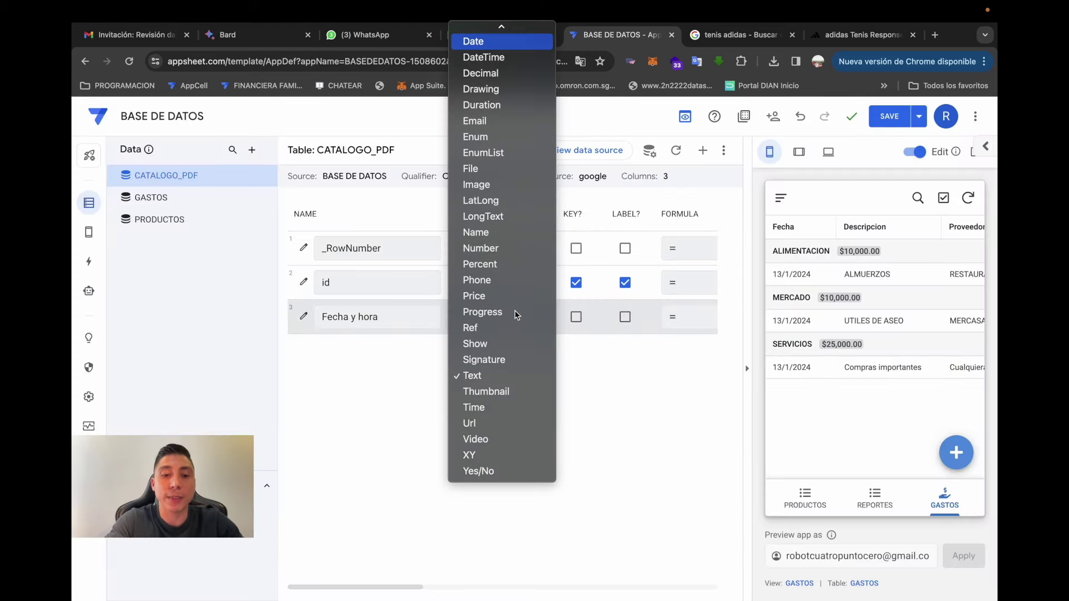
pyautogui.click(483, 57)
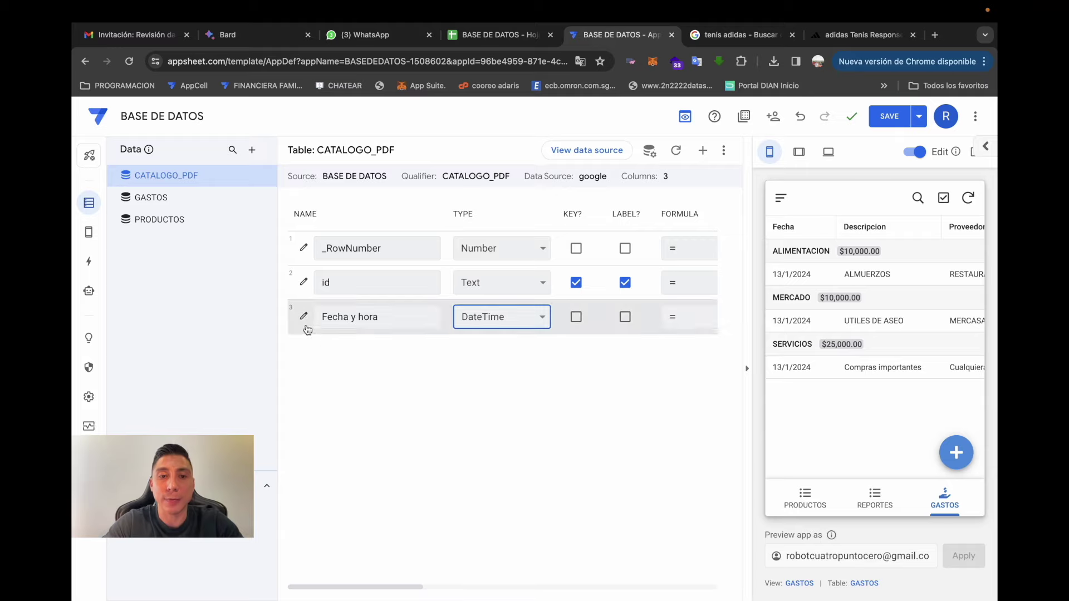
pyautogui.click(303, 317)
pyautogui.scroll(-5, 413, 389)
pyautogui.click(422, 301)
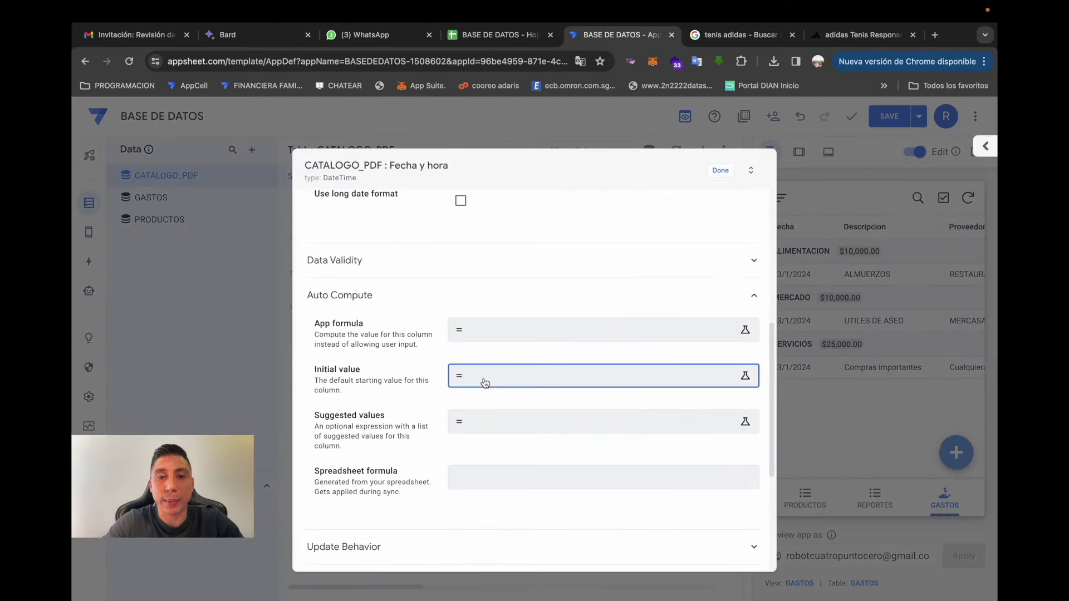
pyautogui.click(484, 376)
pyautogui.write('now(')
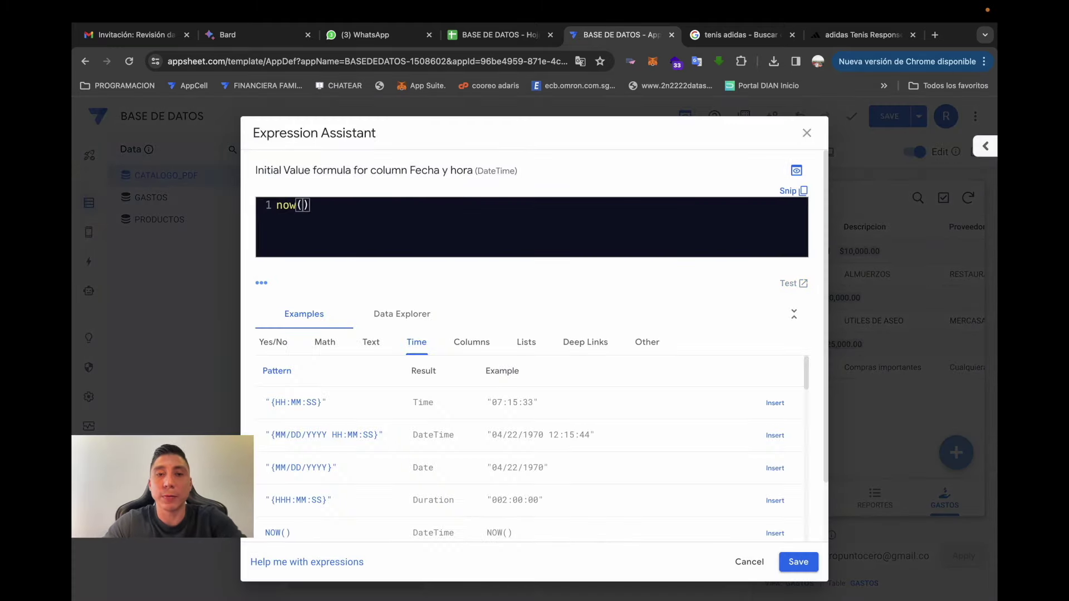
pyautogui.click(798, 561)
pyautogui.click(719, 170)
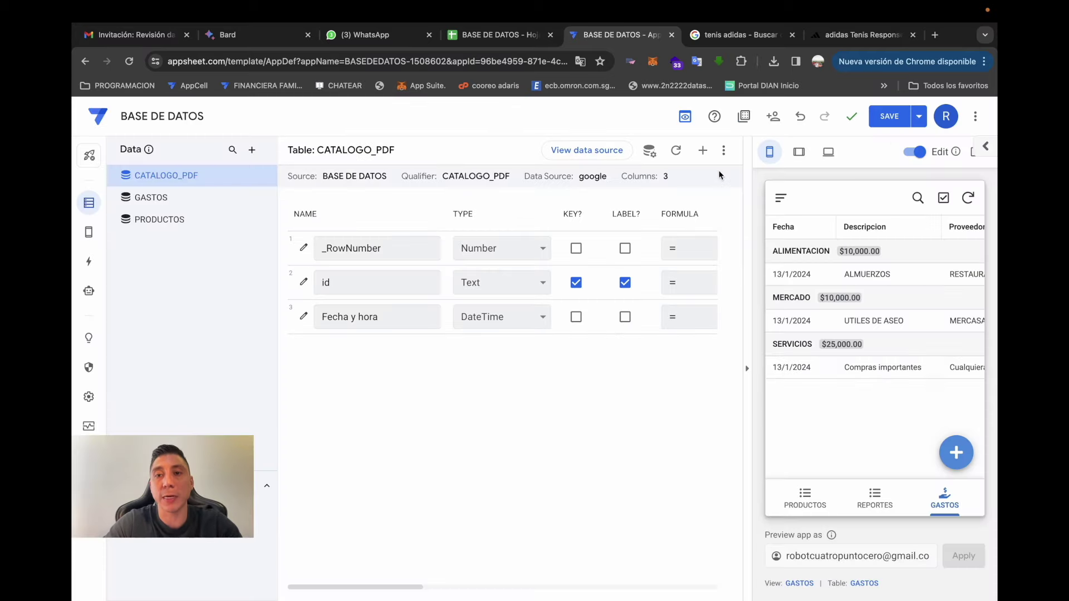
pyautogui.click(889, 119)
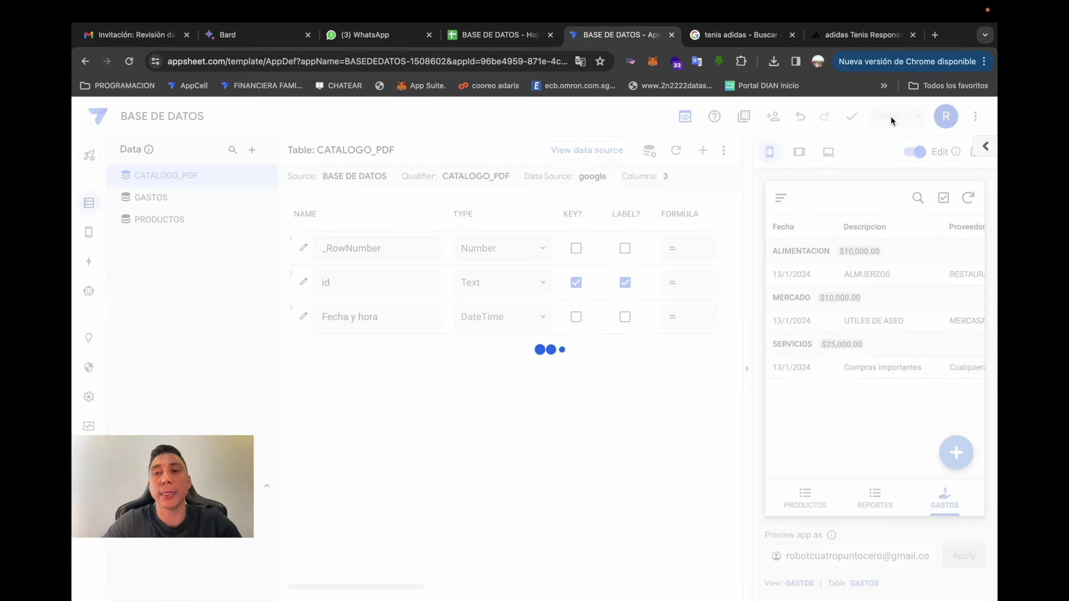
pyautogui.click(89, 291)
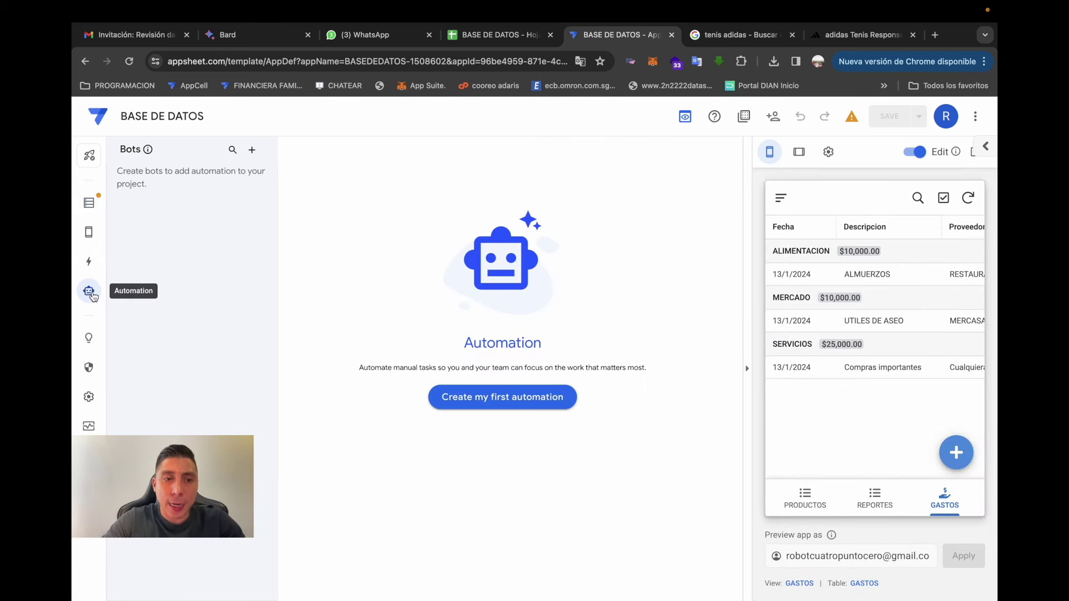
# - Add a new primary-navigation view named GENERAR CATALOGO PDF
pyautogui.moveTo(93, 238)
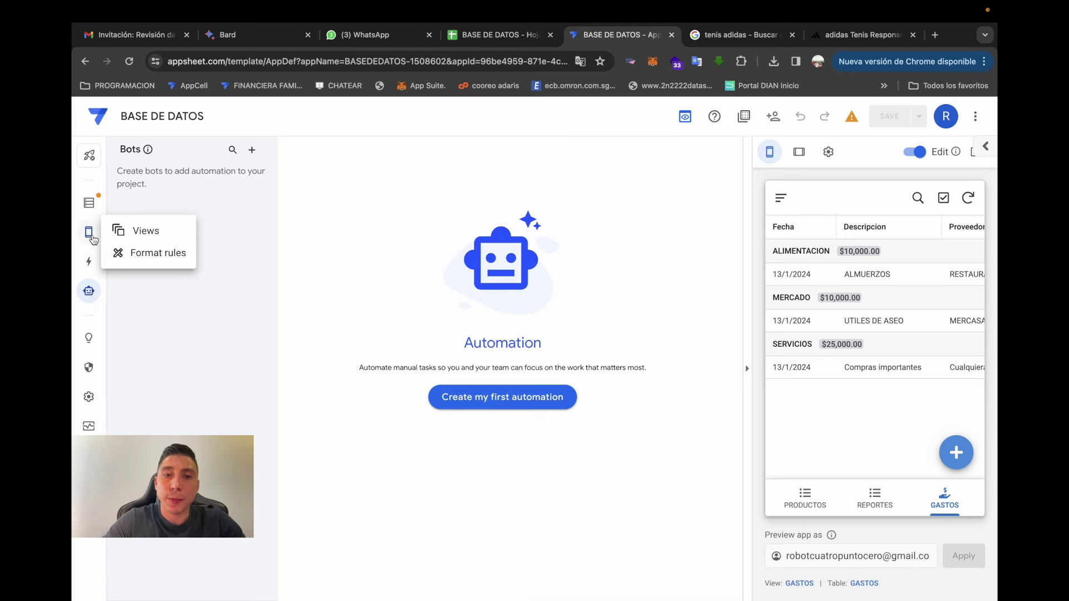
pyautogui.click(91, 236)
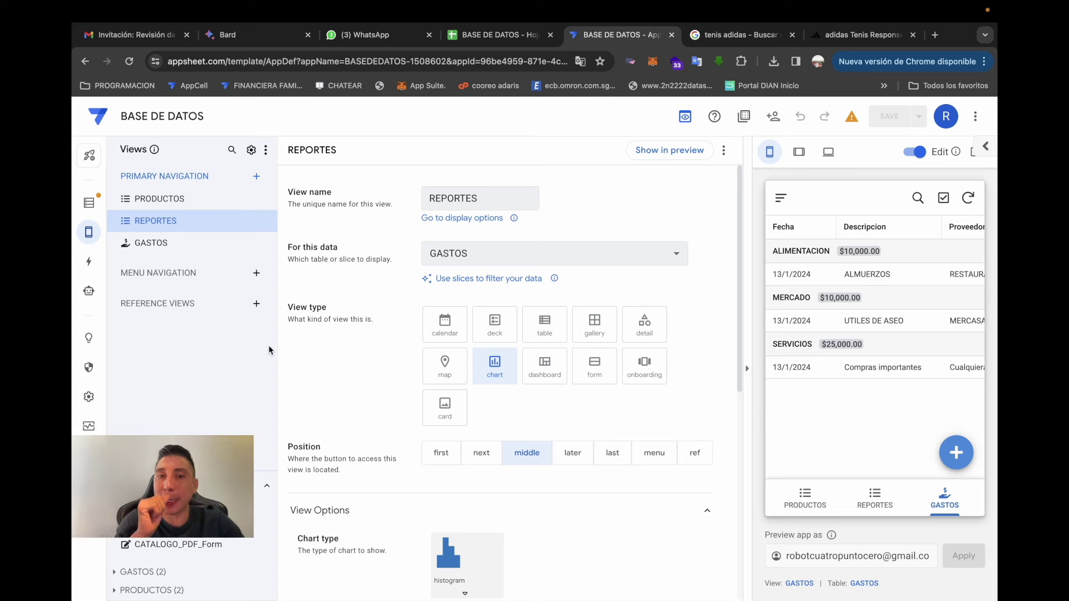
pyautogui.click(256, 179)
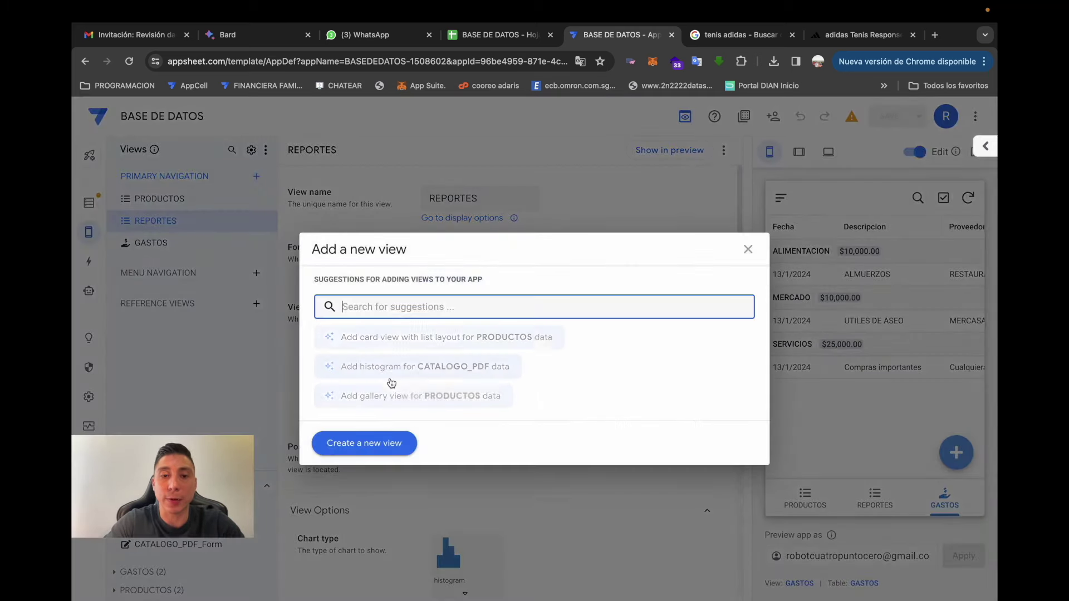
pyautogui.click(367, 449)
pyautogui.write('GENE')
pyautogui.write('RAR REPORTE PDF')
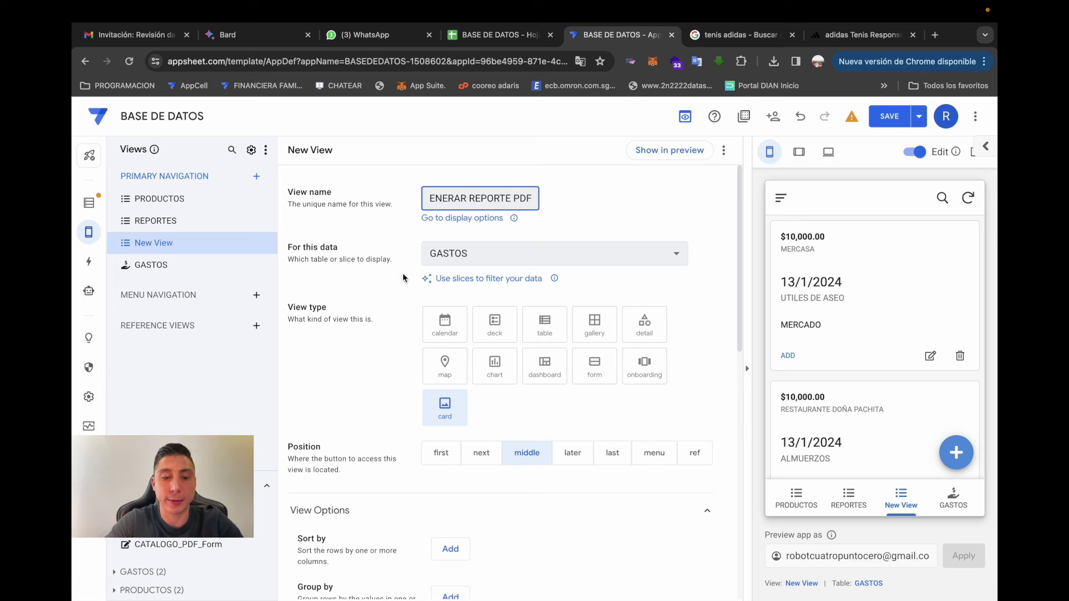
pyautogui.press('BackSpace')
pyautogui.press('BackSpace')
pyautogui.press('BackSpace')
pyautogui.press('BackSpace')
pyautogui.press('BackSpace')
pyautogui.write('CATALOGO PDF')
# - Base the view on the CATALOGO_PDF table and make it a form view
pyautogui.click(495, 255)
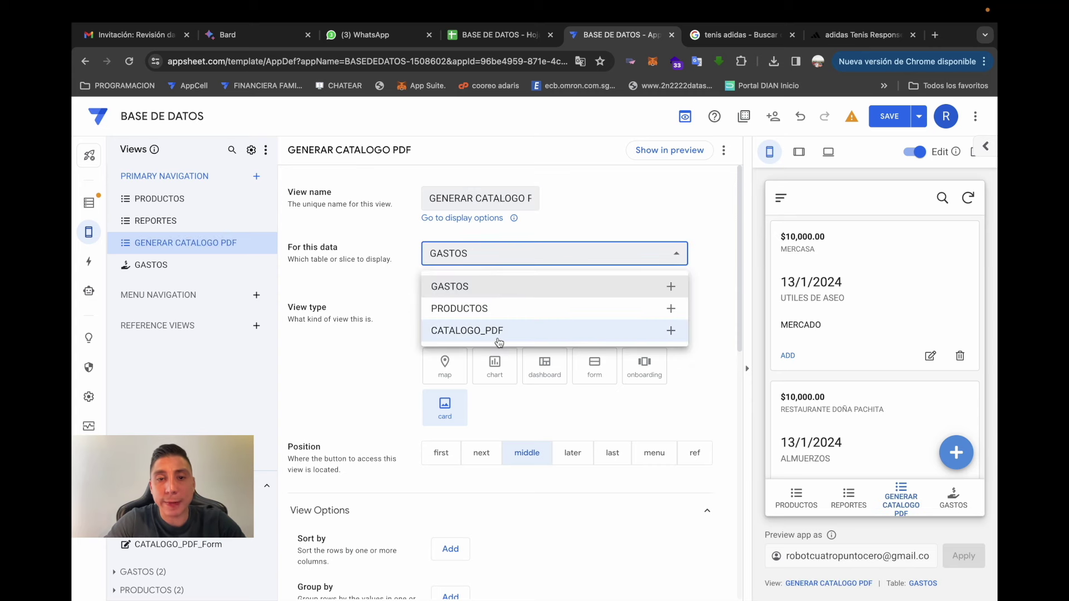
pyautogui.click(502, 330)
pyautogui.scroll(-2, 347, 266)
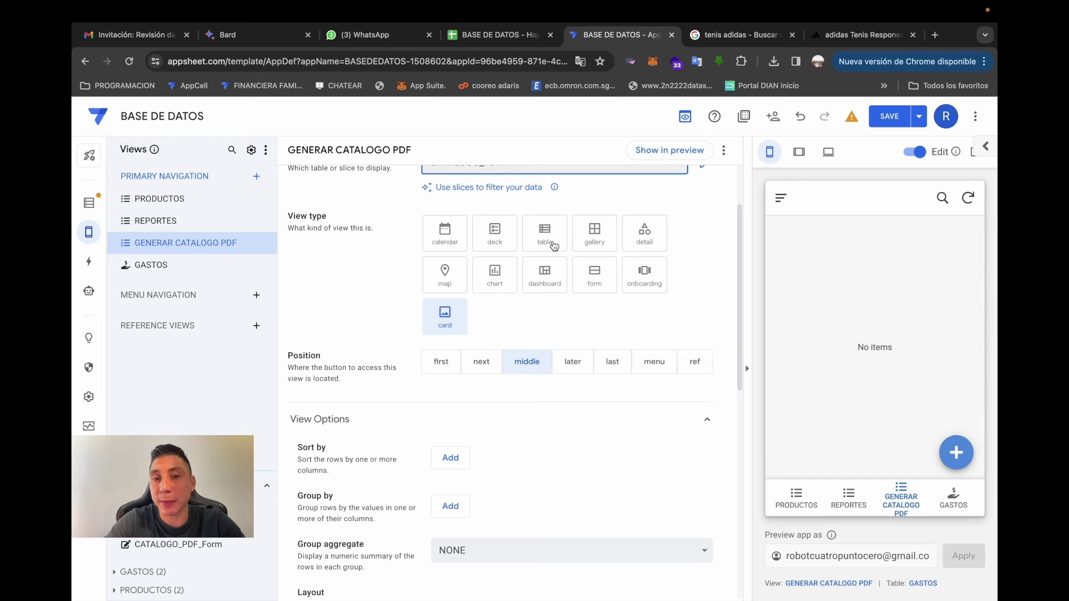
pyautogui.click(593, 280)
pyautogui.scroll(-1, 340, 310)
pyautogui.scroll(2, 340, 311)
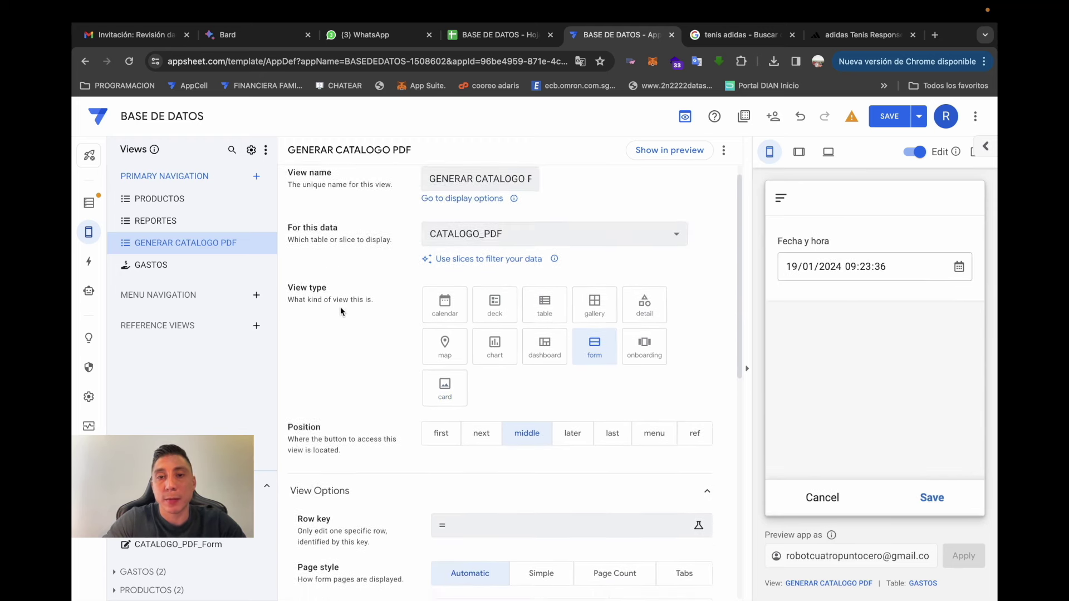
pyautogui.scroll(-5, 341, 311)
pyautogui.scroll(-1, 341, 311)
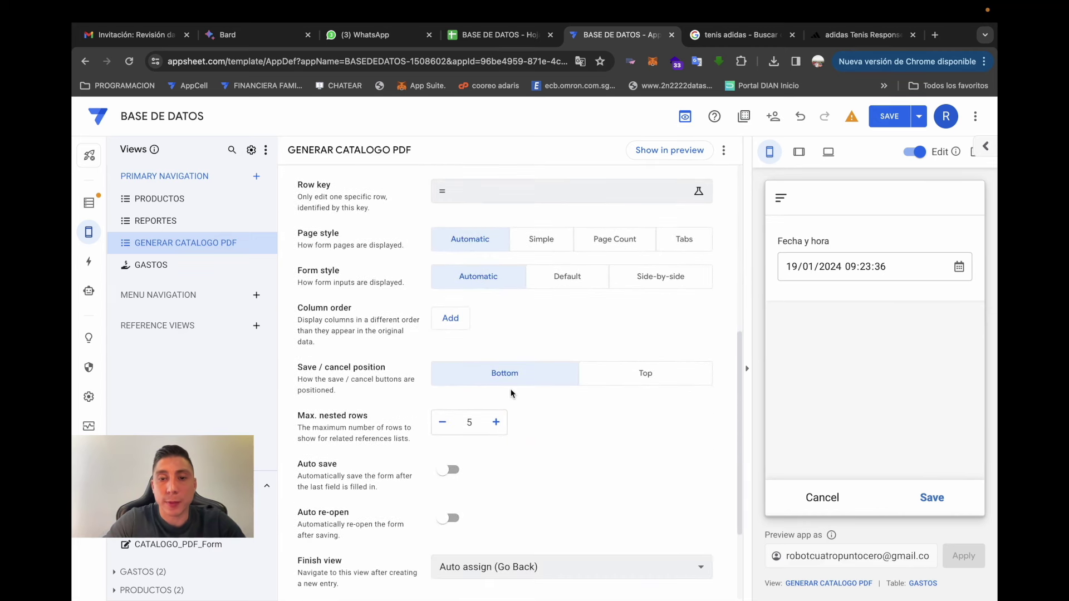
pyautogui.scroll(-2, 536, 440)
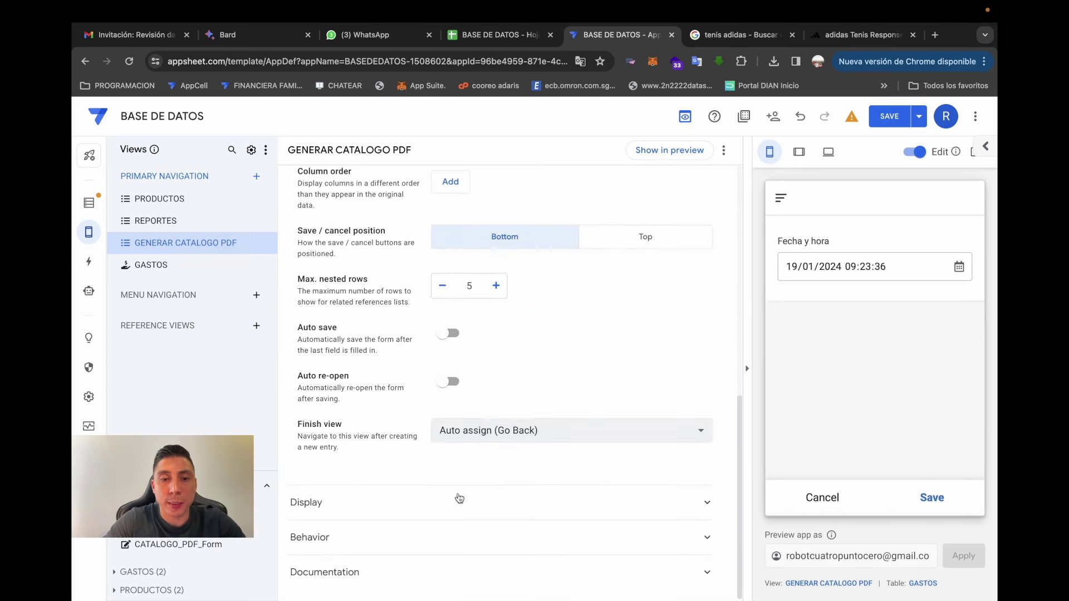
pyautogui.scroll(7, 513, 424)
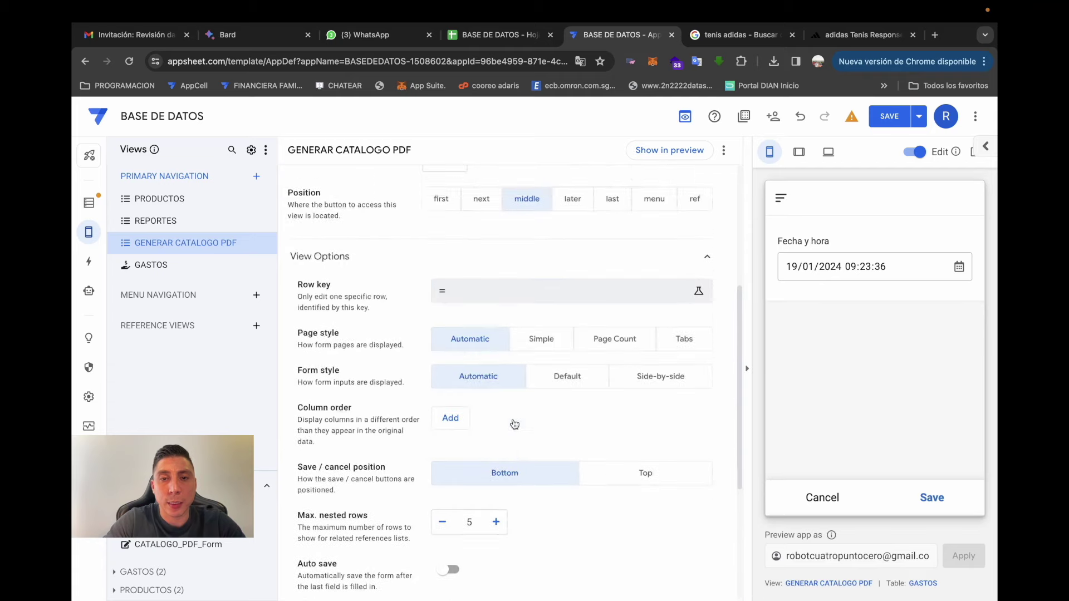
# - Save the app and move the view's position to the menu
pyautogui.click(889, 115)
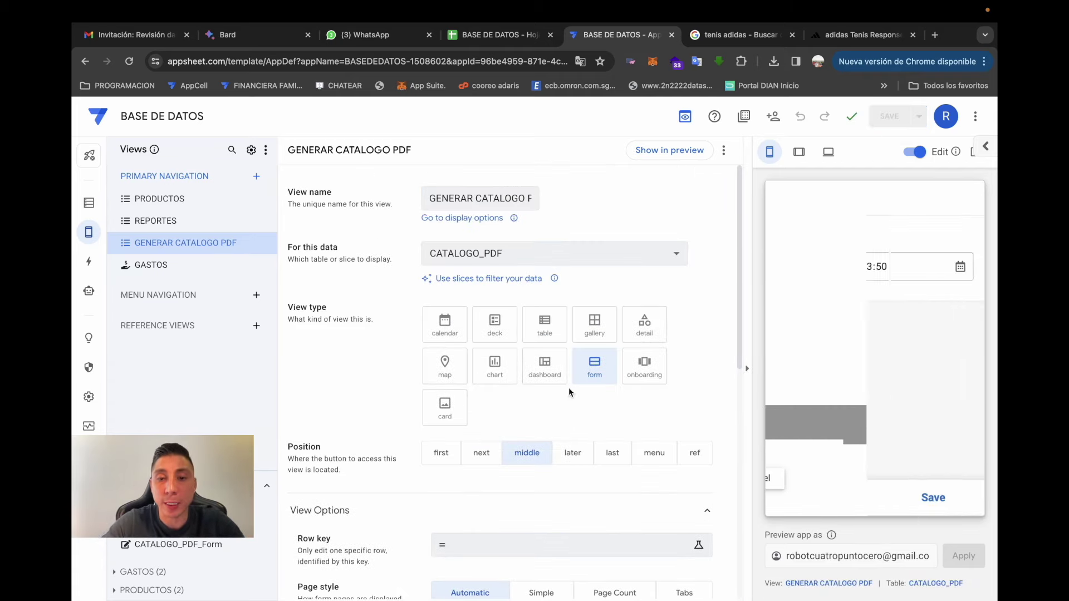
pyautogui.click(654, 462)
pyautogui.click(821, 496)
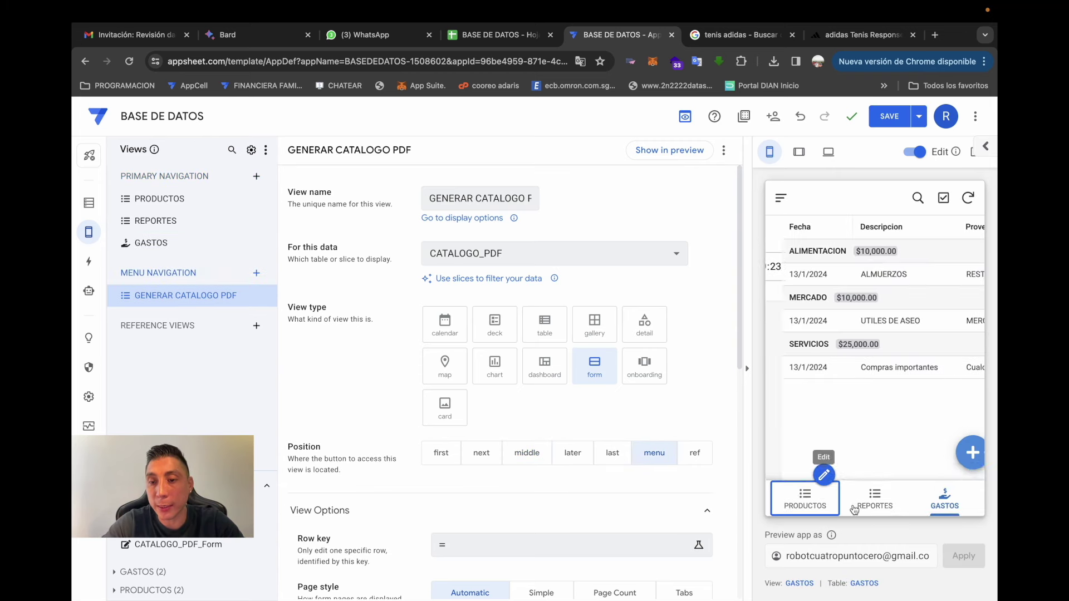
# - Submit two test date entries from the GENERAR CATALOGO PDF form in the preview
pyautogui.click(780, 198)
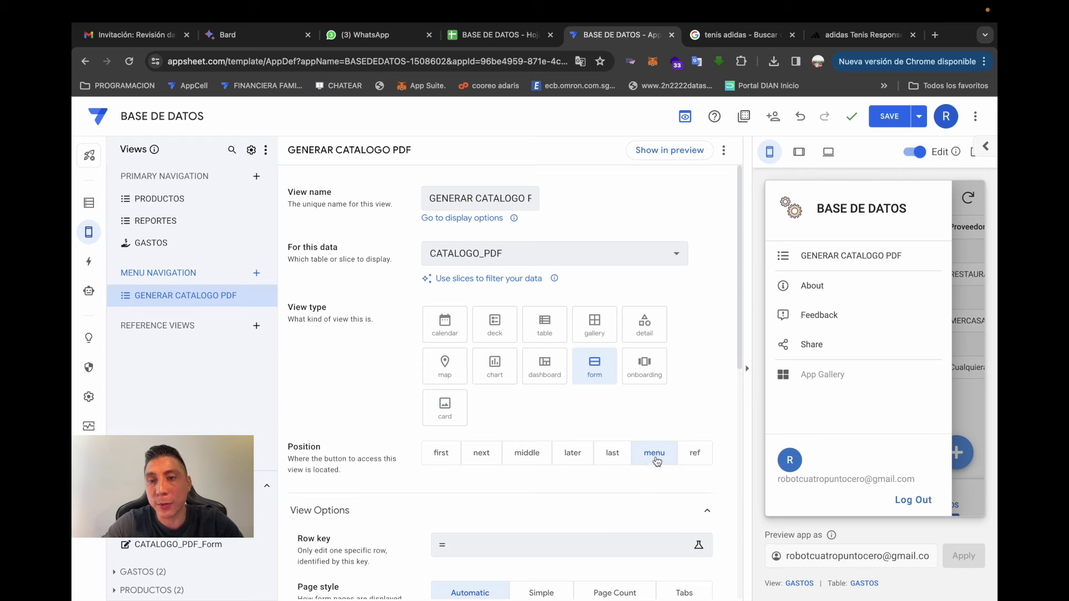
pyautogui.click(835, 256)
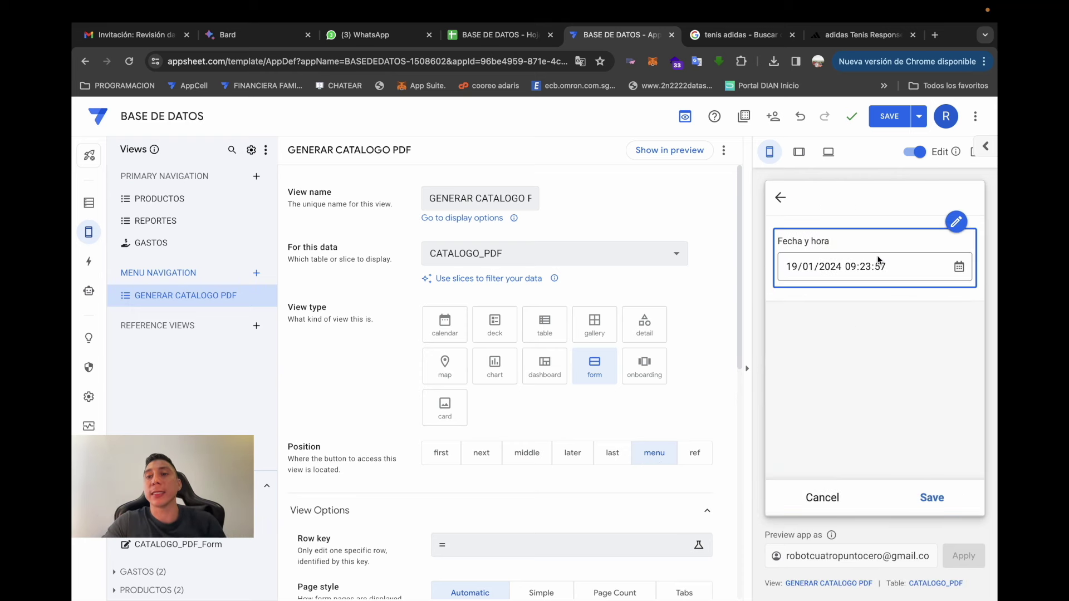
pyautogui.click(915, 153)
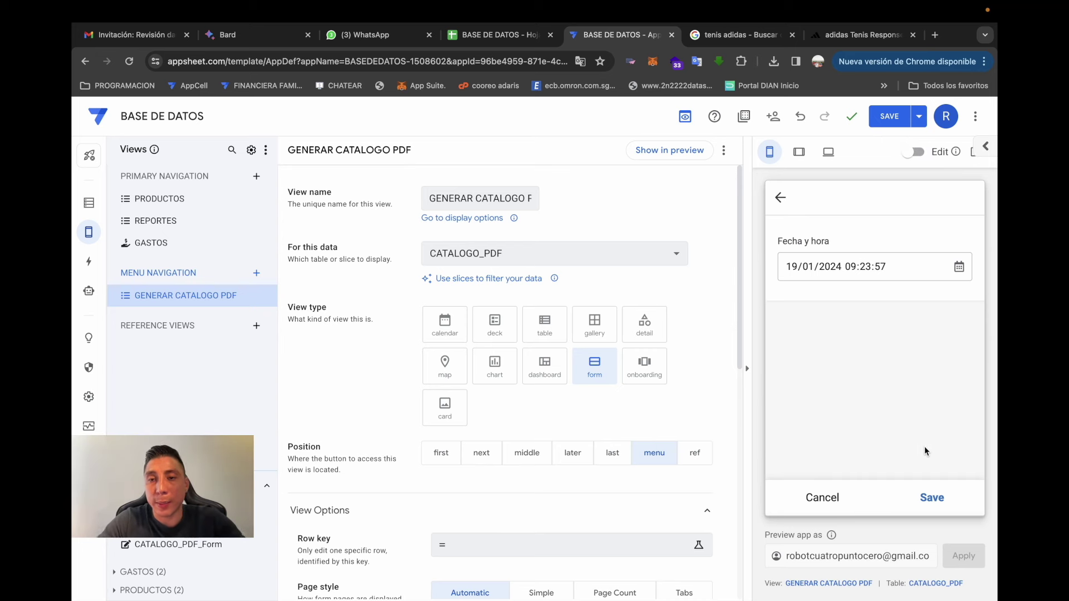
pyautogui.click(932, 498)
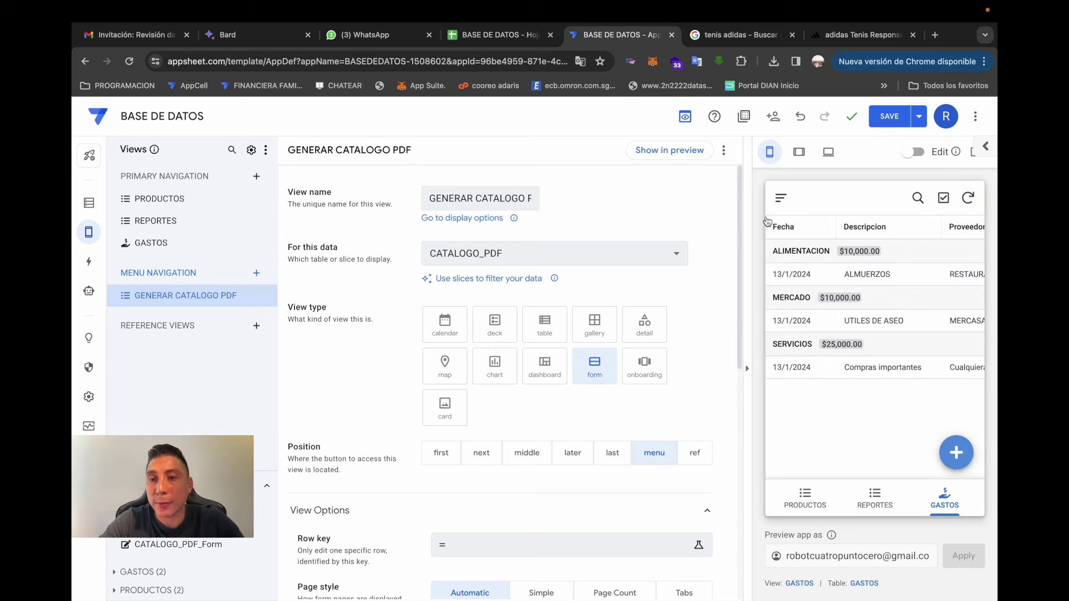
pyautogui.click(781, 198)
pyautogui.click(811, 245)
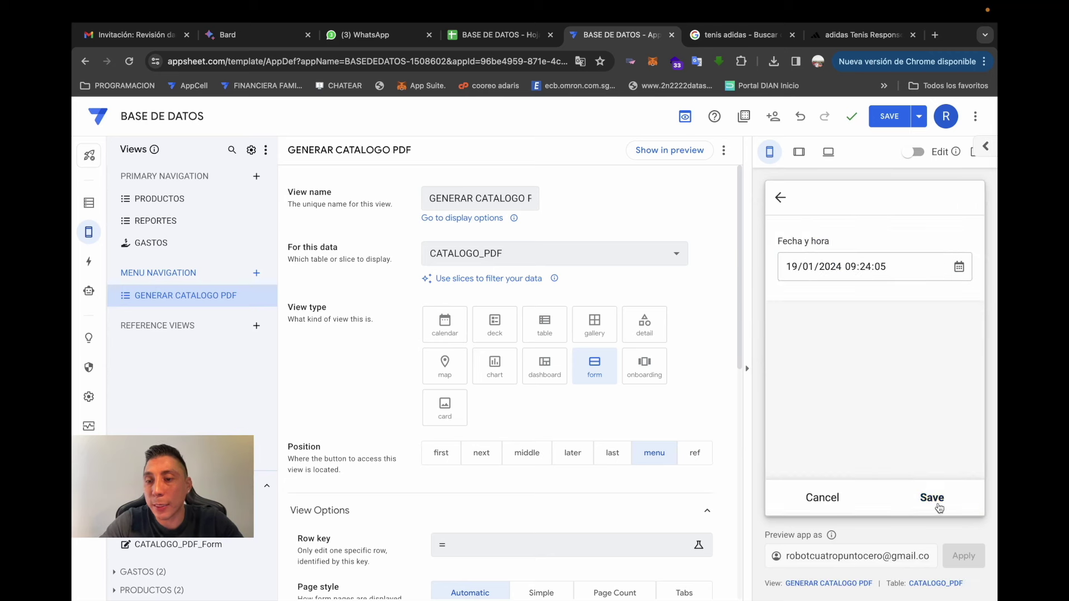
pyautogui.click(932, 498)
# - Check the preview's About screen, save the app, and switch to the BASE DE DATOS spreadsheet
pyautogui.click(781, 198)
pyautogui.click(796, 255)
pyautogui.click(874, 481)
pyautogui.click(780, 198)
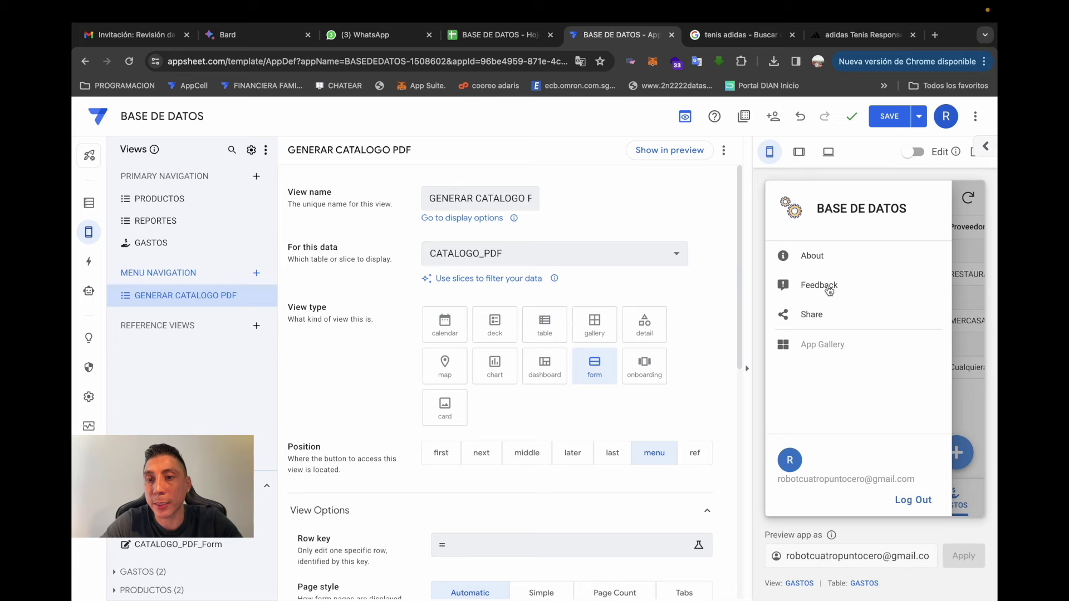
pyautogui.click(889, 118)
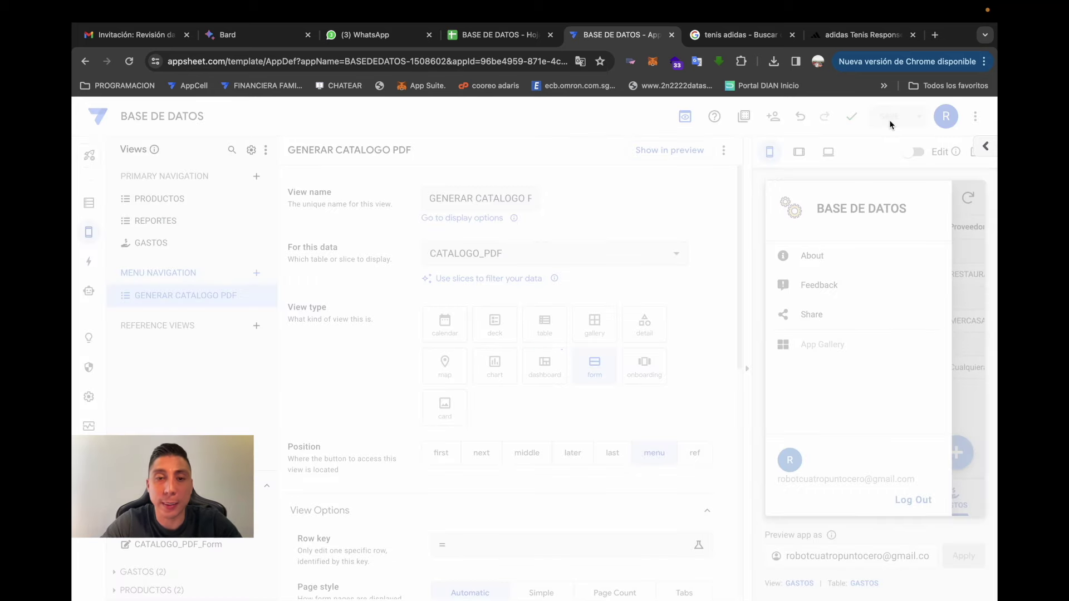
pyautogui.click(512, 37)
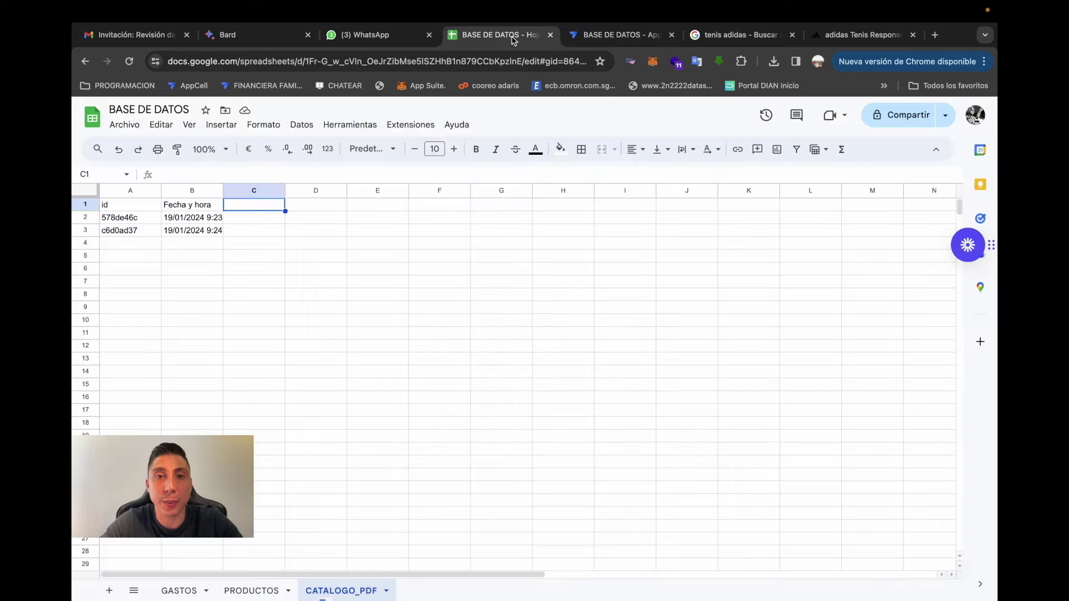
# - Check the test rows and the newest timestamp in cell B3 of CATALOGO_PDF
pyautogui.click(275, 358)
pyautogui.moveTo(120, 217); pyautogui.dragTo(192, 244)
pyautogui.click(189, 268)
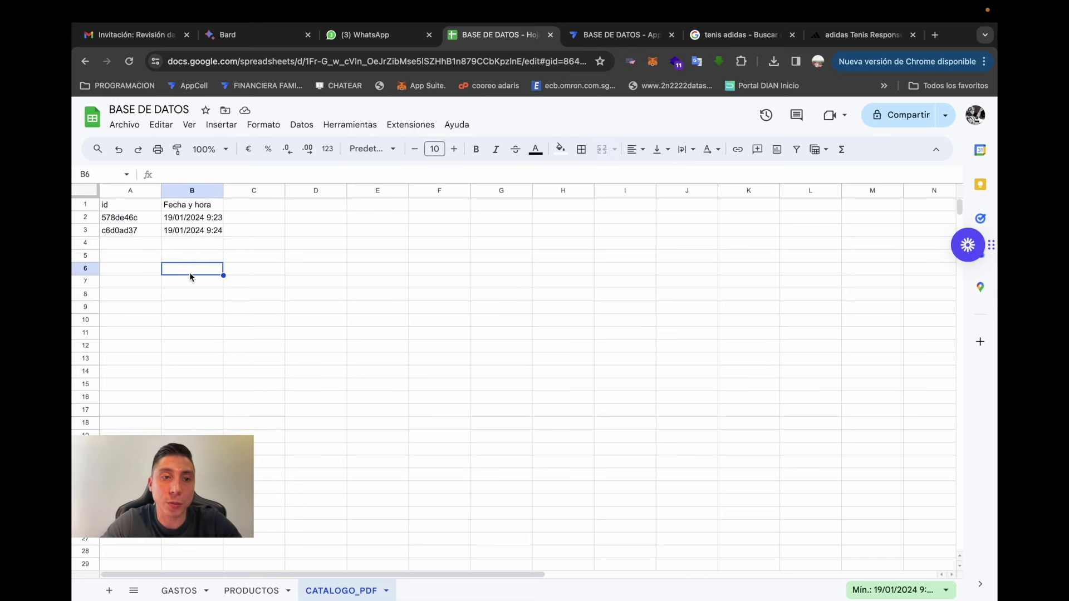
pyautogui.click(156, 230)
pyautogui.click(200, 231)
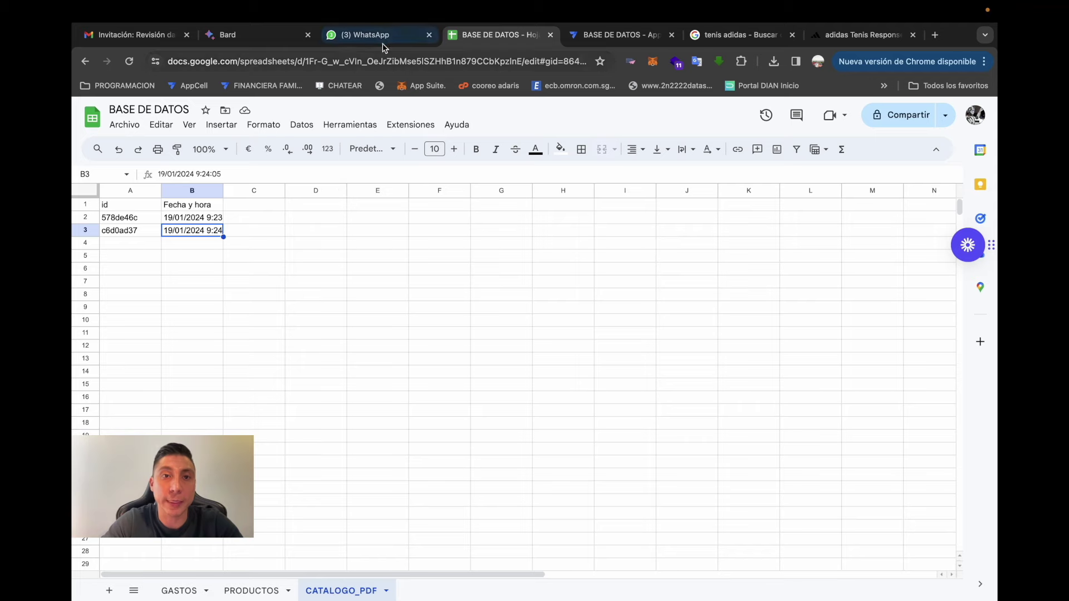
# - Back in AppSheet, submit another GENERAR CATALOGO PDF entry from the preview, then open Automation
pyautogui.click(637, 35)
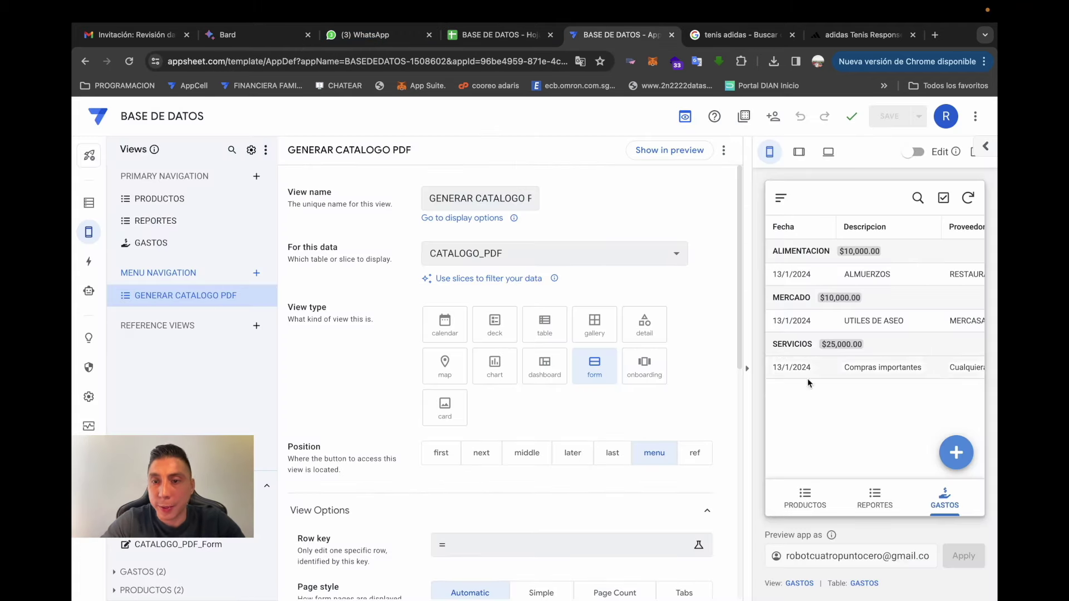
pyautogui.click(805, 497)
pyautogui.click(874, 497)
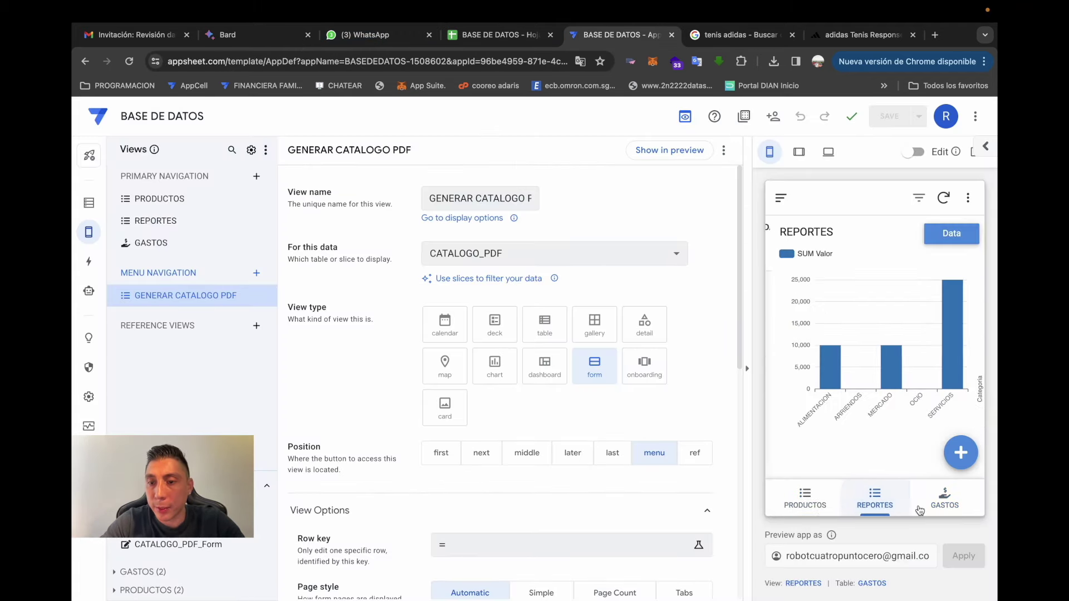
pyautogui.click(778, 195)
pyautogui.click(814, 254)
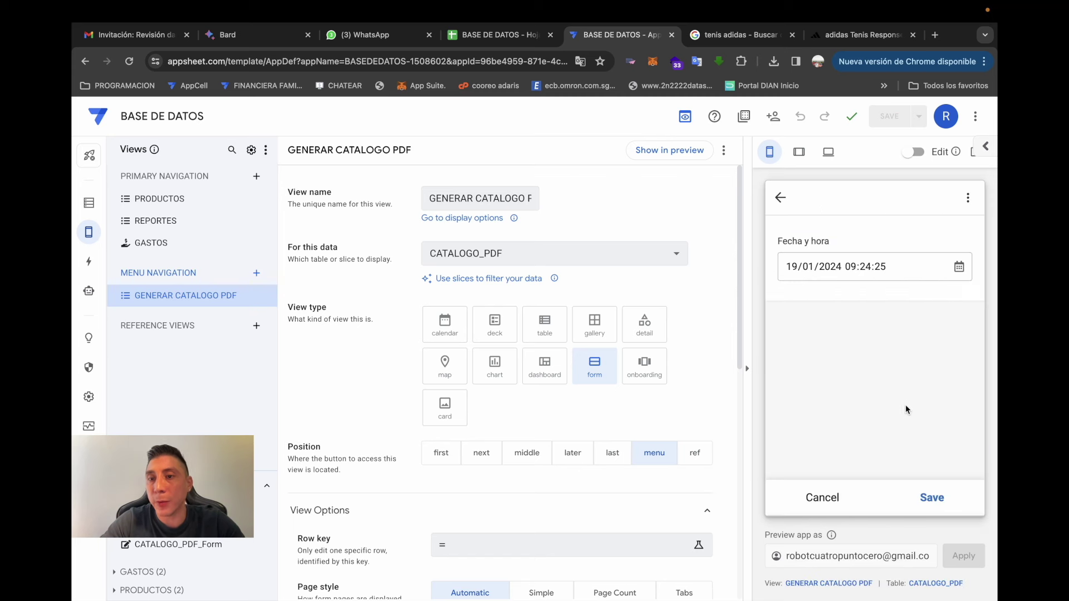
pyautogui.click(924, 496)
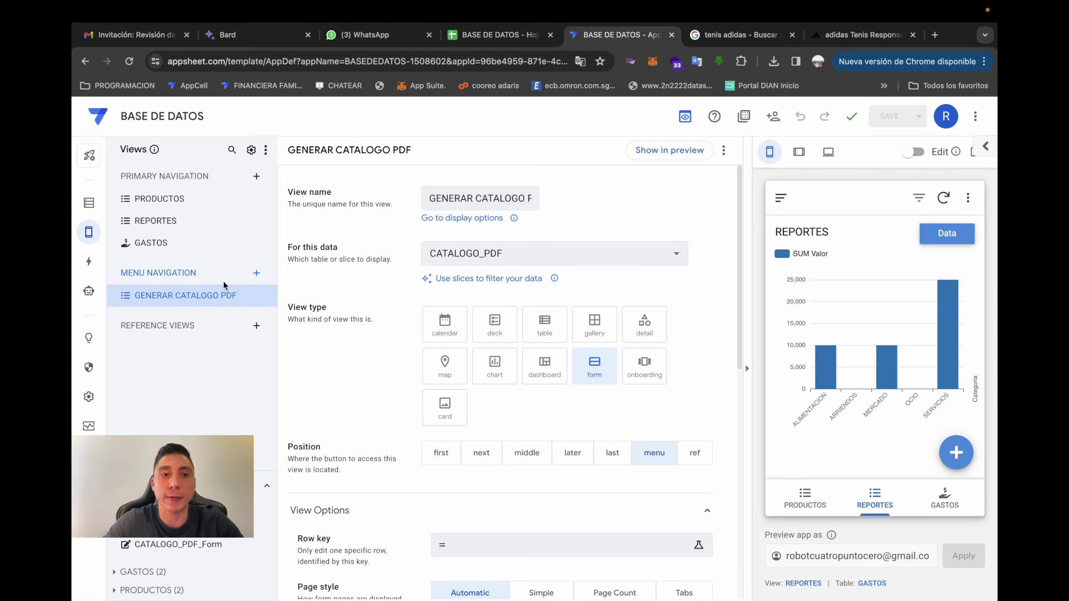
pyautogui.click(89, 291)
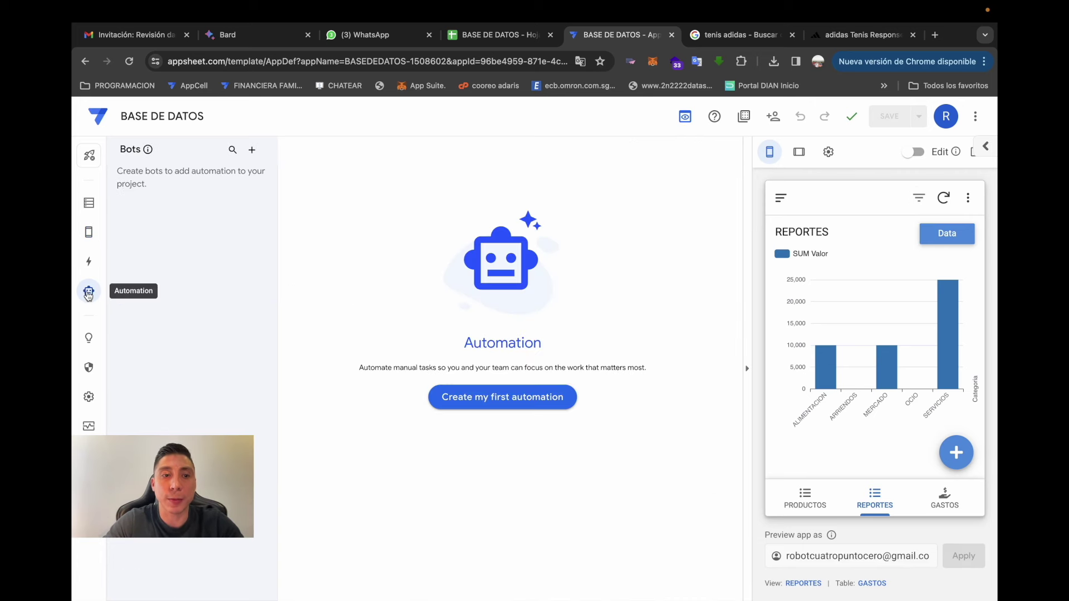
# - Create a blank bot, rename it GENERAR CATALOGO, and begin configuring its event
pyautogui.click(490, 399)
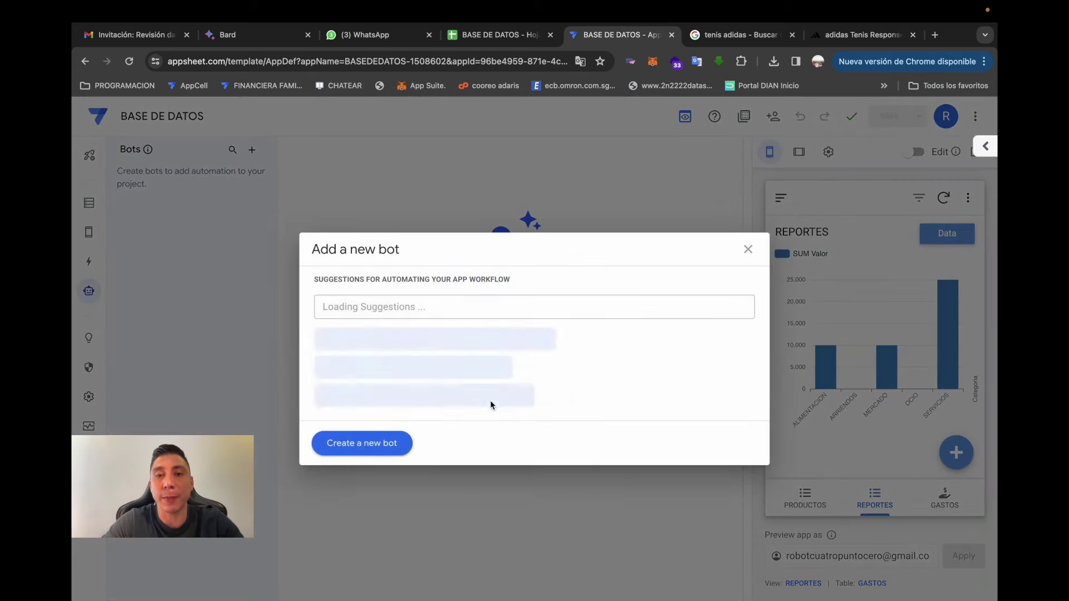
pyautogui.click(371, 447)
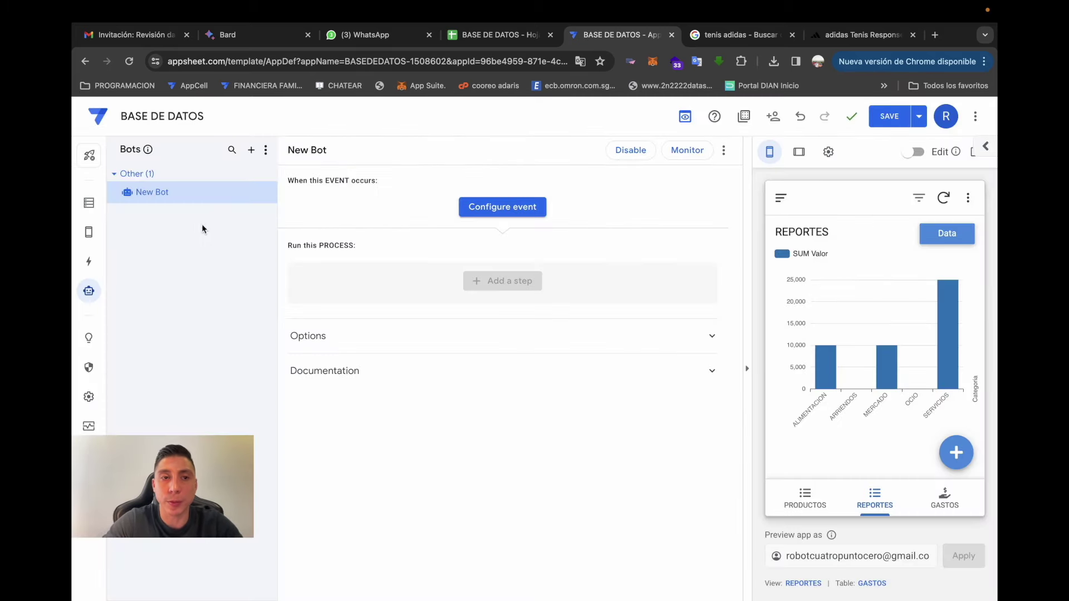
pyautogui.click(269, 193)
pyautogui.click(296, 209)
pyautogui.press('BackSpace')
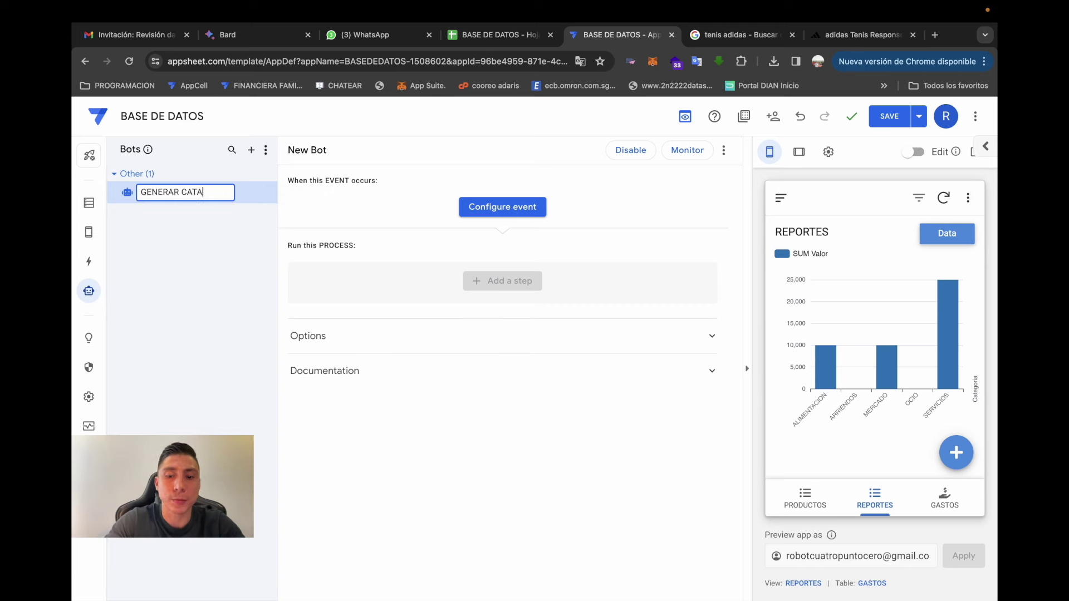
pyautogui.press('Return')
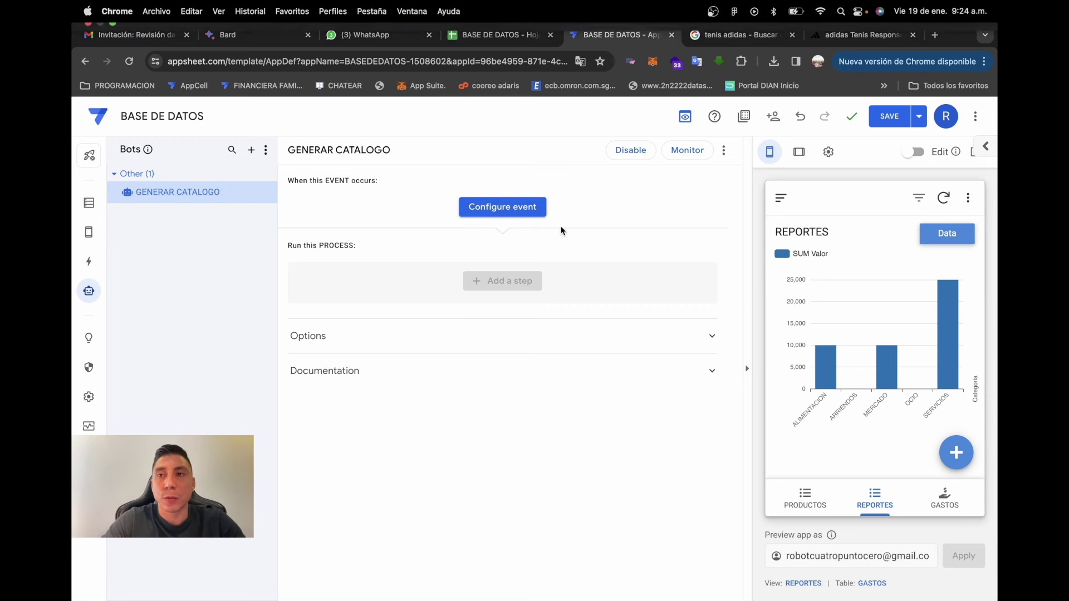
pyautogui.click(511, 219)
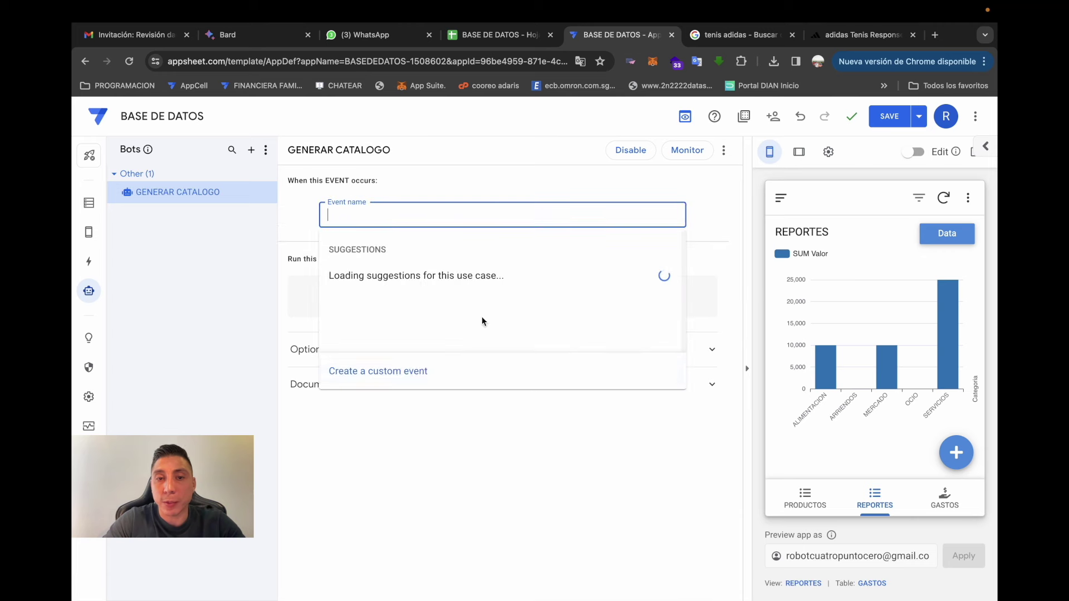
# - Set a custom event firing on Adds only to the CATALOGO_PDF table, then add a process step
pyautogui.click(418, 381)
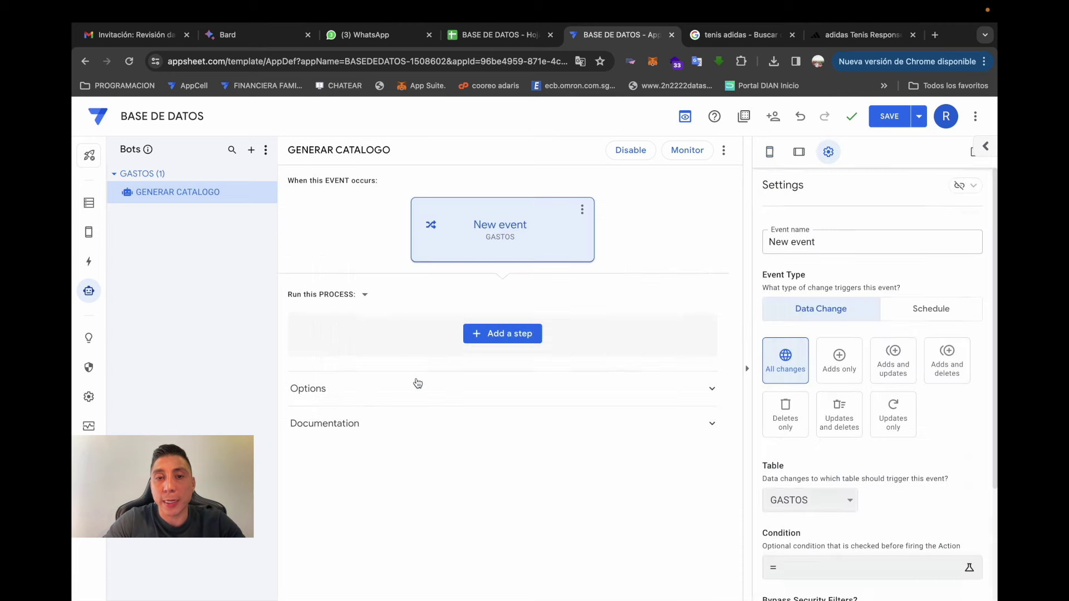
pyautogui.click(851, 372)
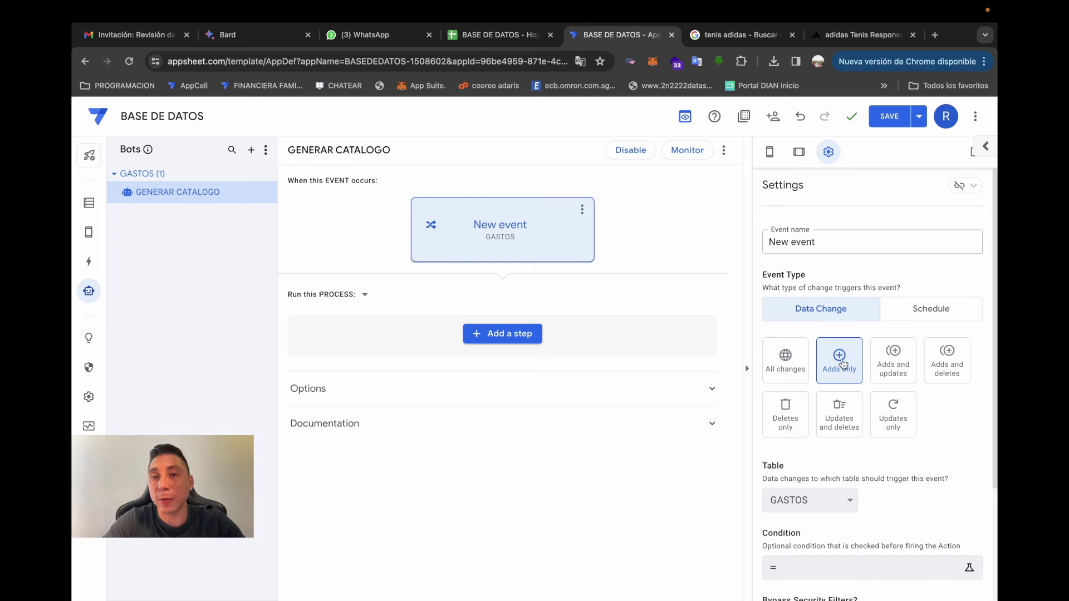
pyautogui.scroll(-1, 844, 364)
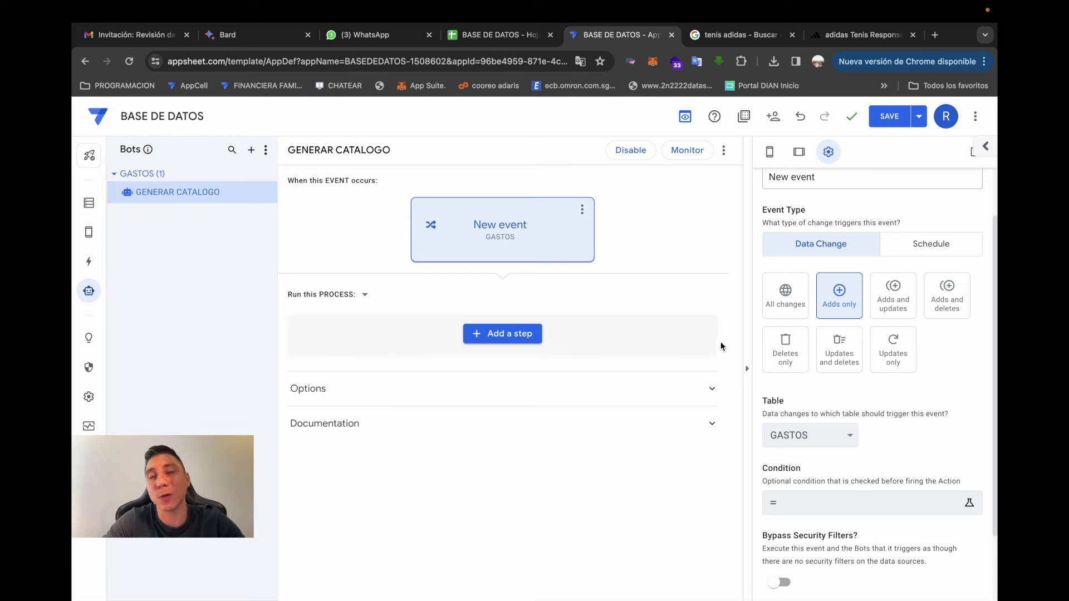
pyautogui.scroll(-2, 832, 409)
pyautogui.click(828, 353)
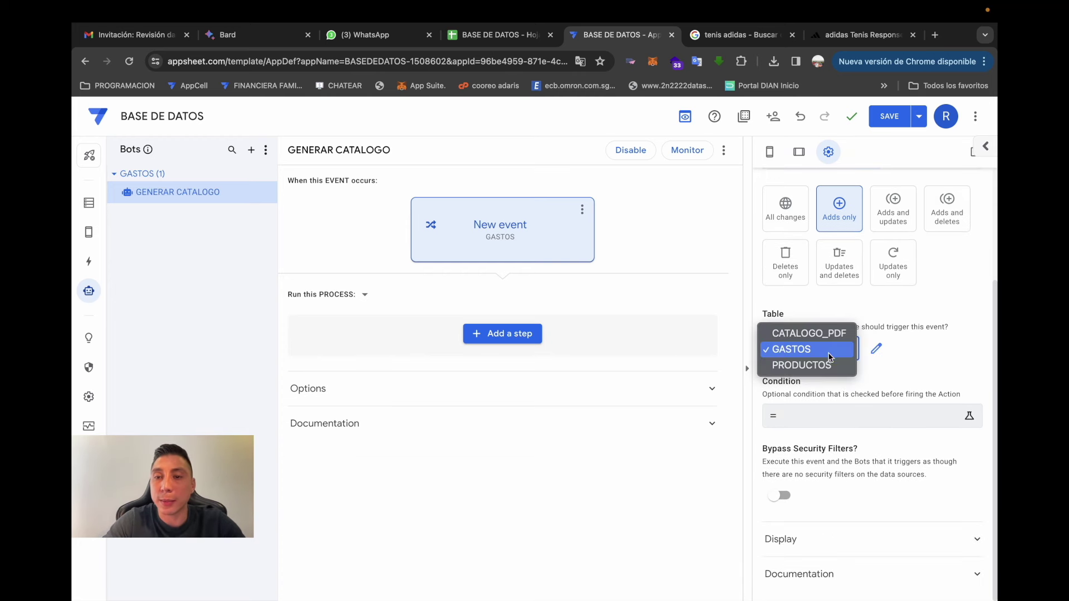
pyautogui.click(835, 342)
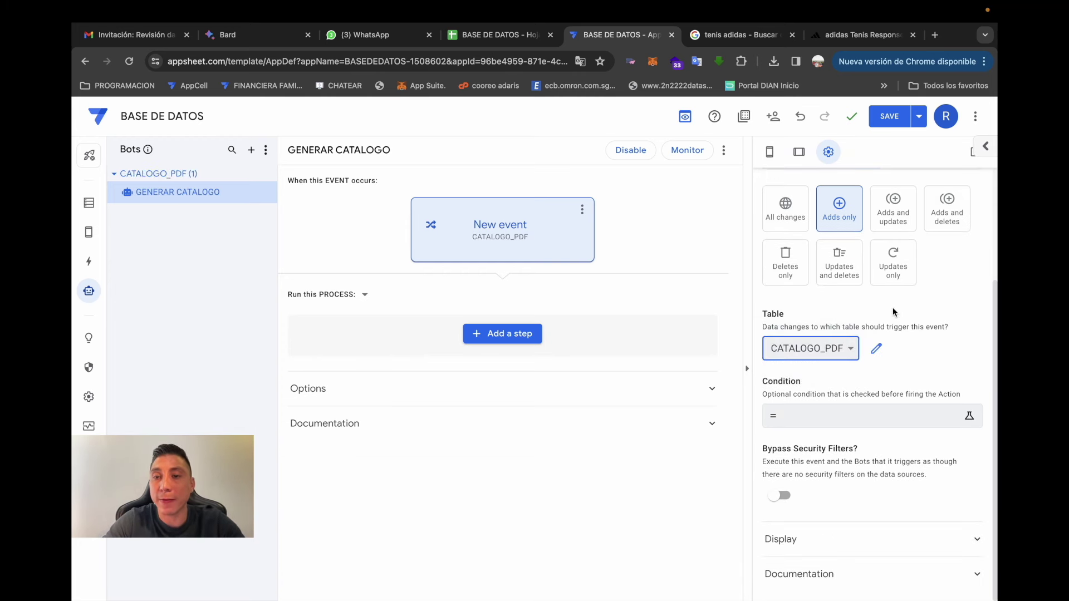
pyautogui.scroll(2, 892, 307)
pyautogui.scroll(-2, 806, 322)
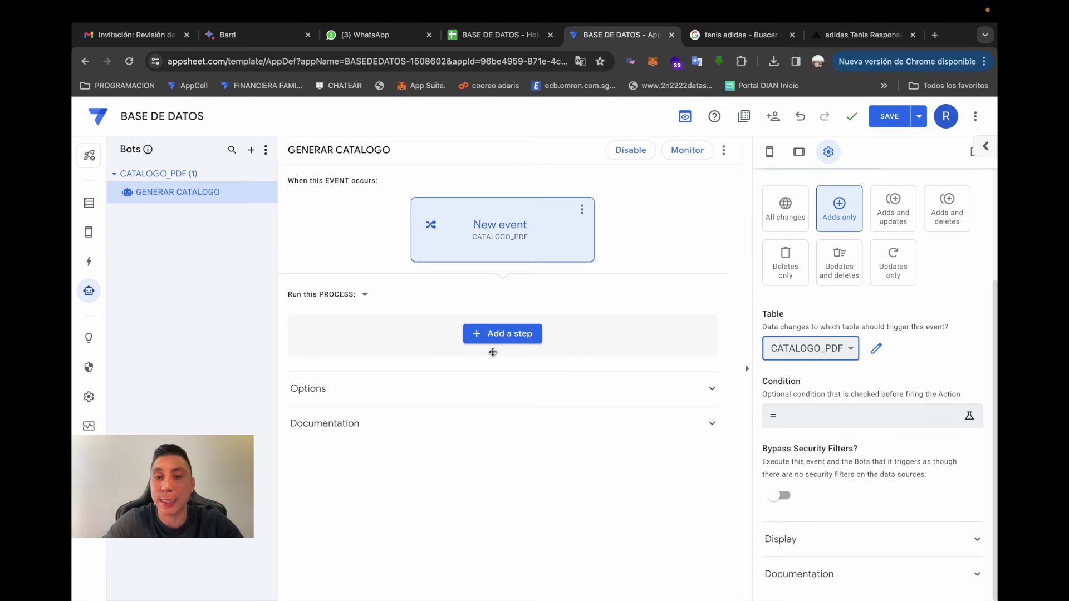
pyautogui.click(521, 345)
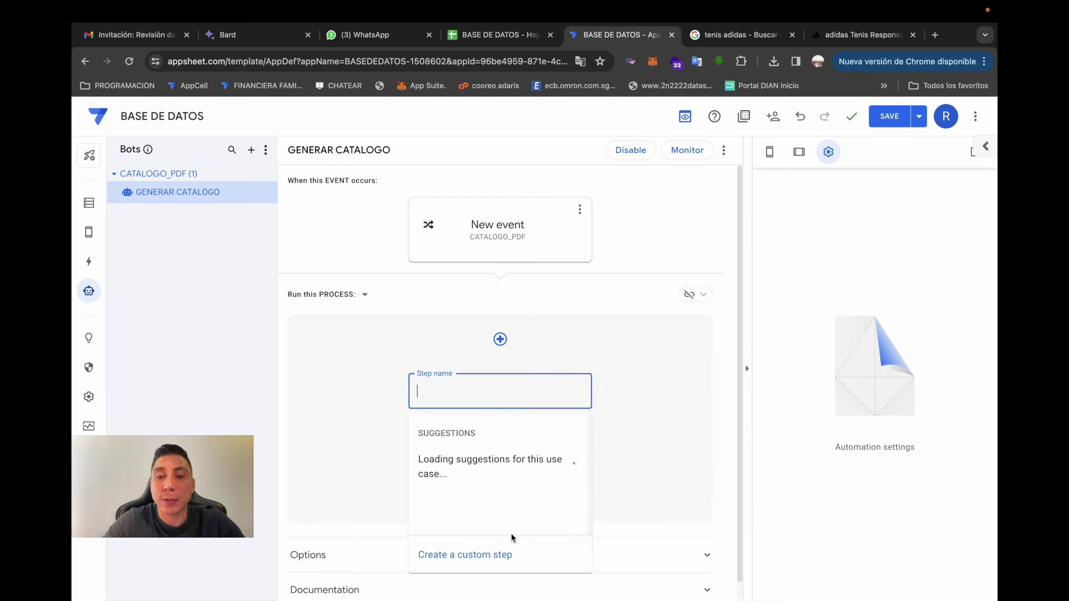
# - Add a custom step to the bot, trying Create a new file and then a data action
pyautogui.click(497, 565)
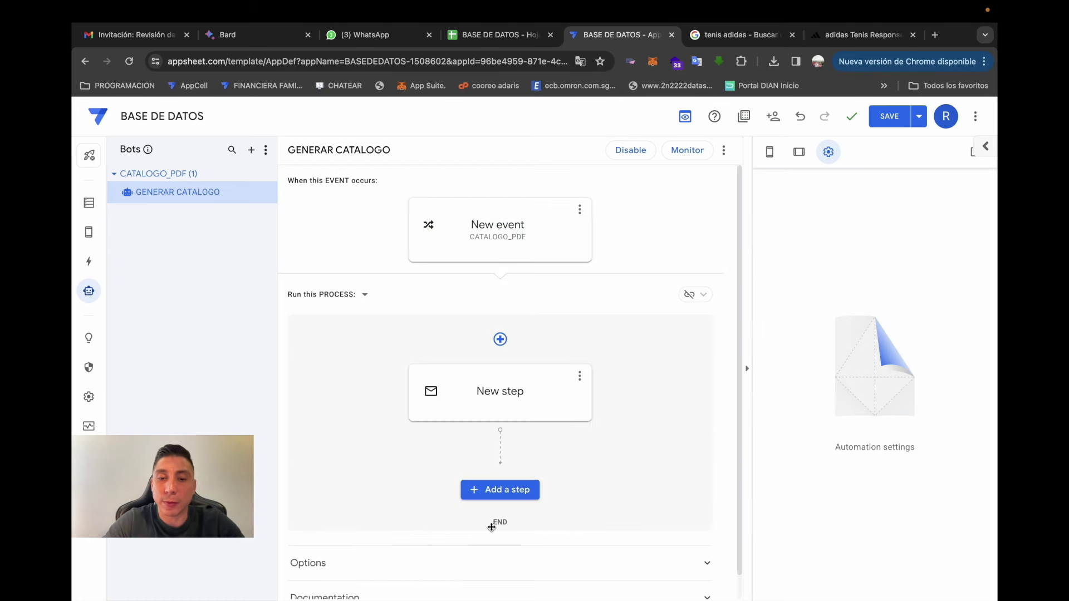
pyautogui.click(513, 385)
pyautogui.scroll(-1, 606, 296)
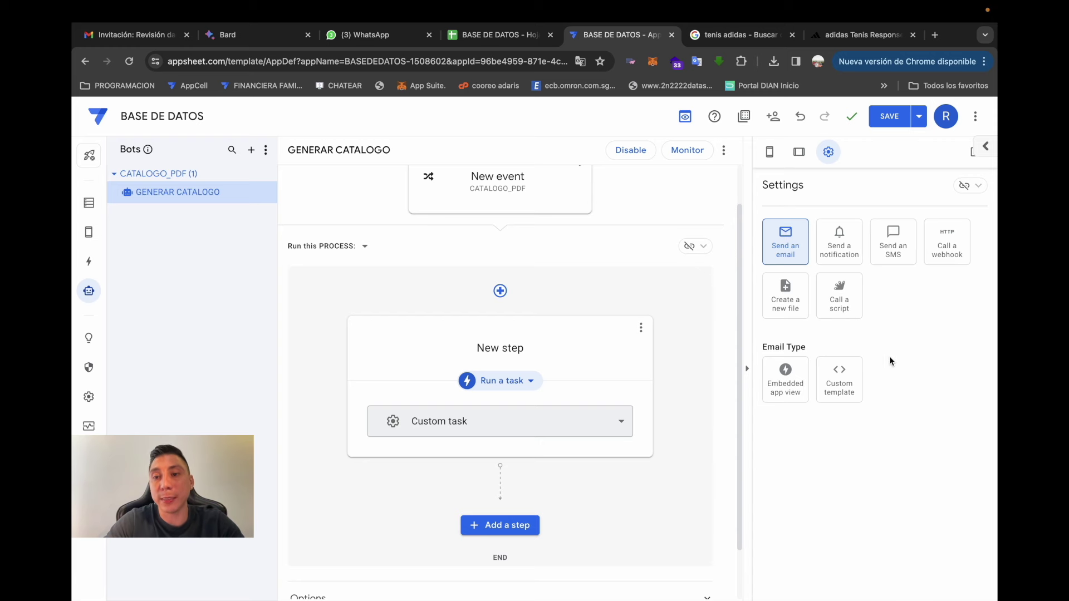
pyautogui.click(805, 313)
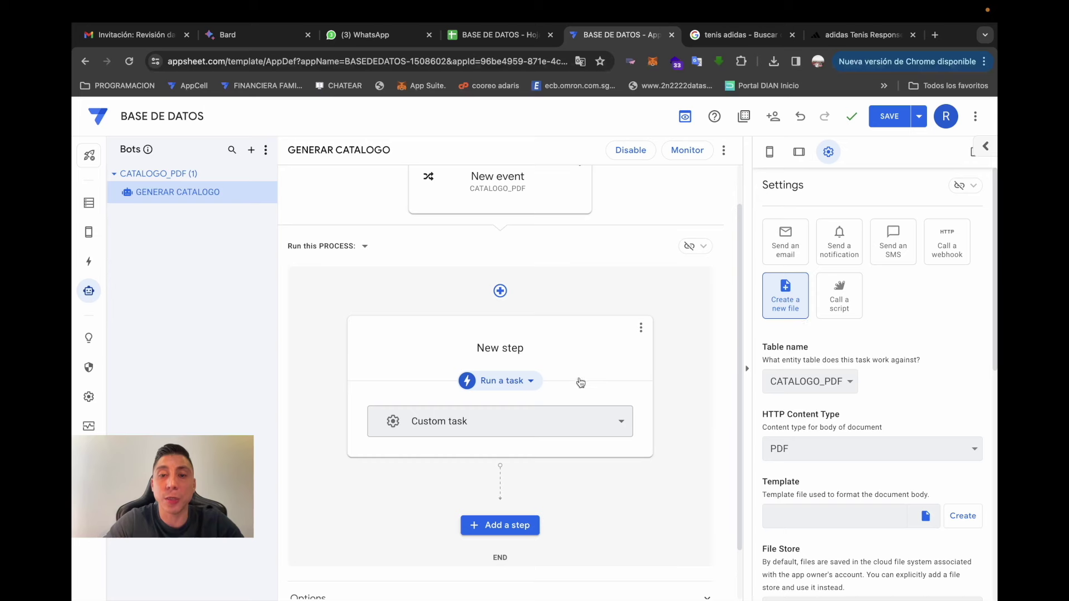
pyautogui.click(530, 384)
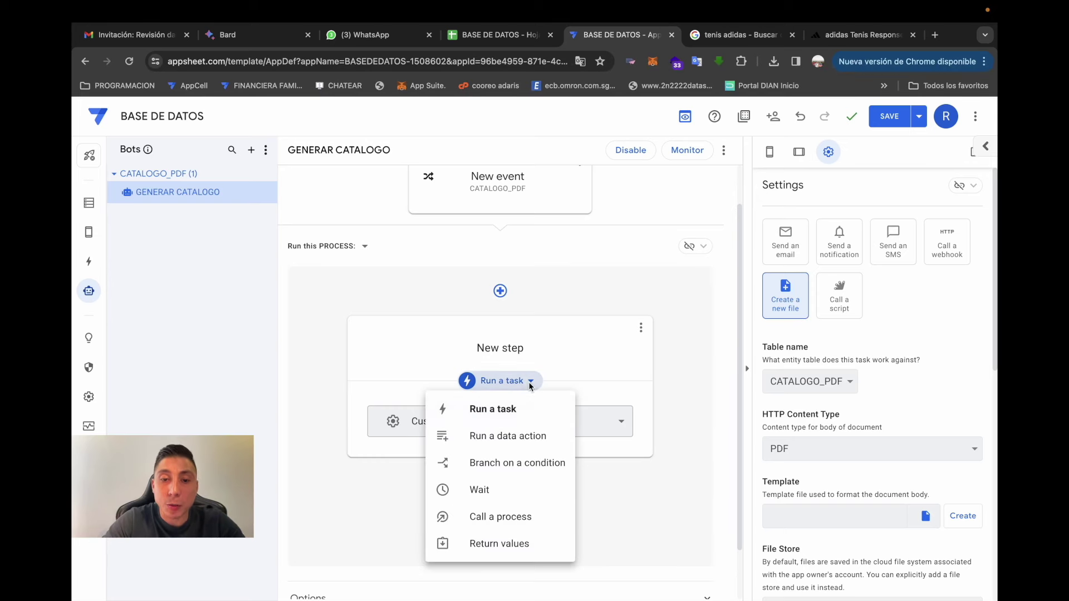
pyautogui.click(525, 441)
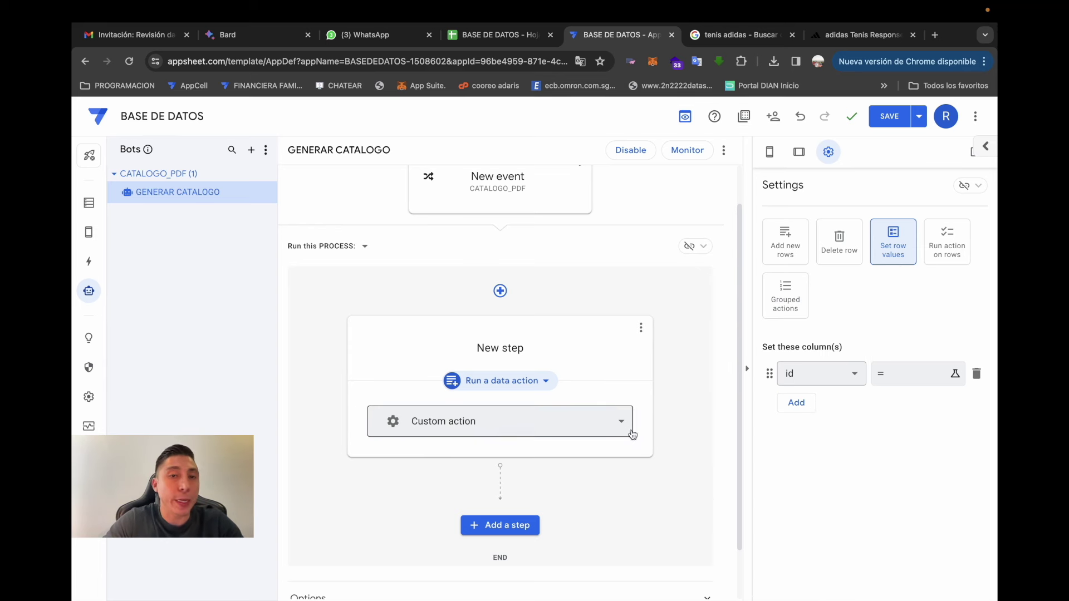
# - Glance at the Actions editor, return to the bot, and set the step back to Run a task
pyautogui.click(91, 263)
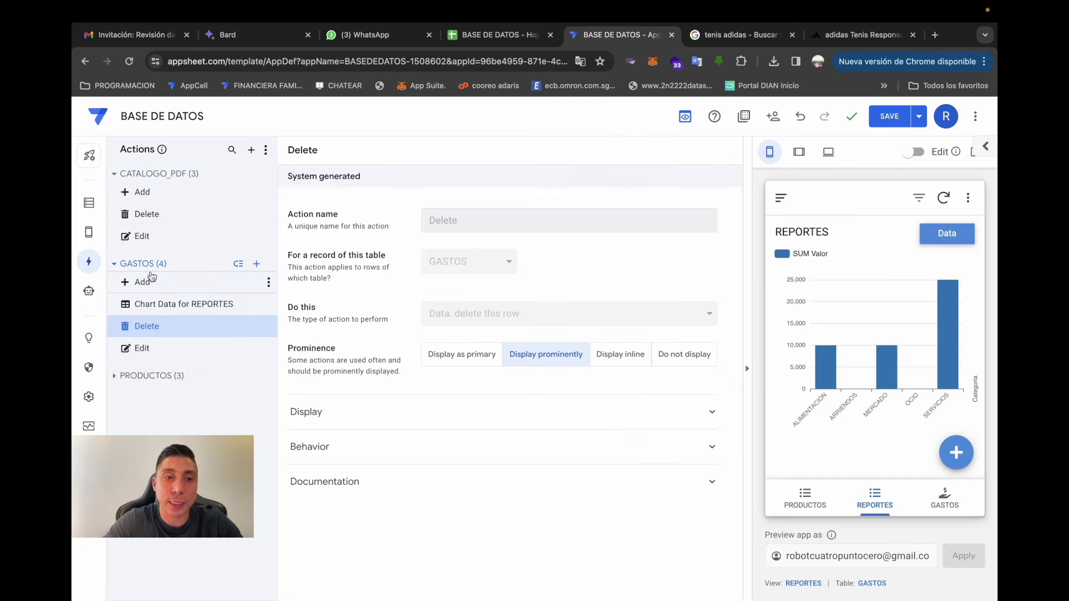
pyautogui.click(89, 289)
pyautogui.click(428, 362)
pyautogui.click(544, 433)
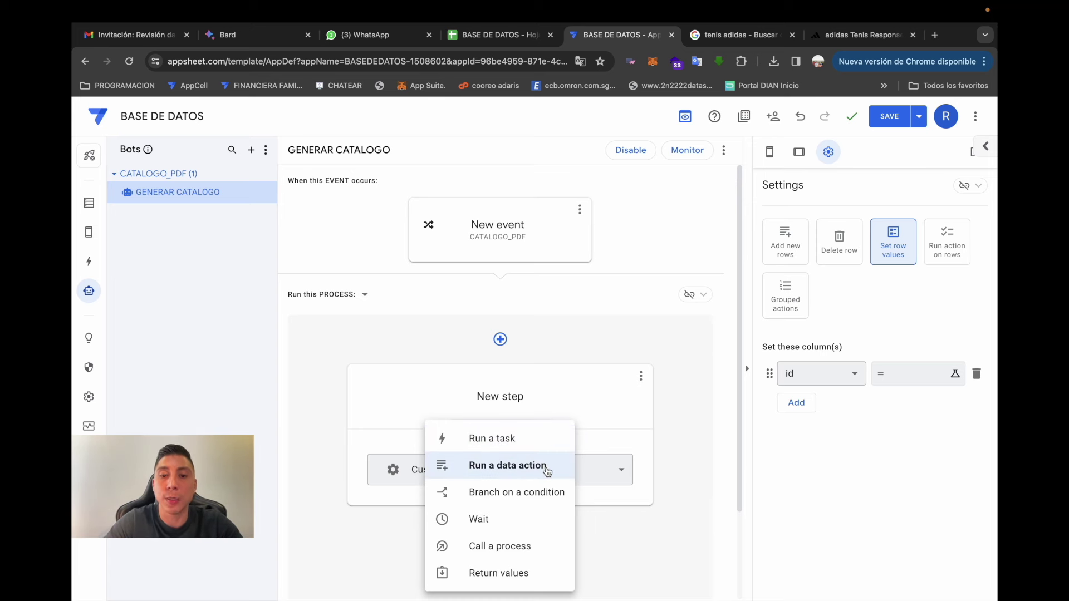
pyautogui.click(526, 447)
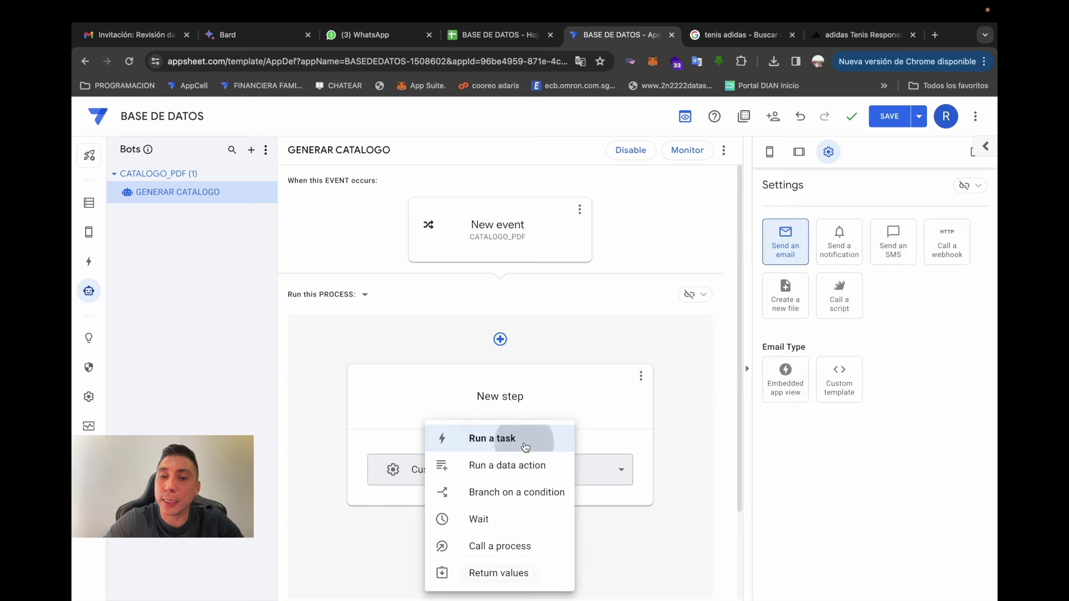
# - Make the task create a new PDF file from CATALOGO_PDF and save the bot
pyautogui.click(798, 310)
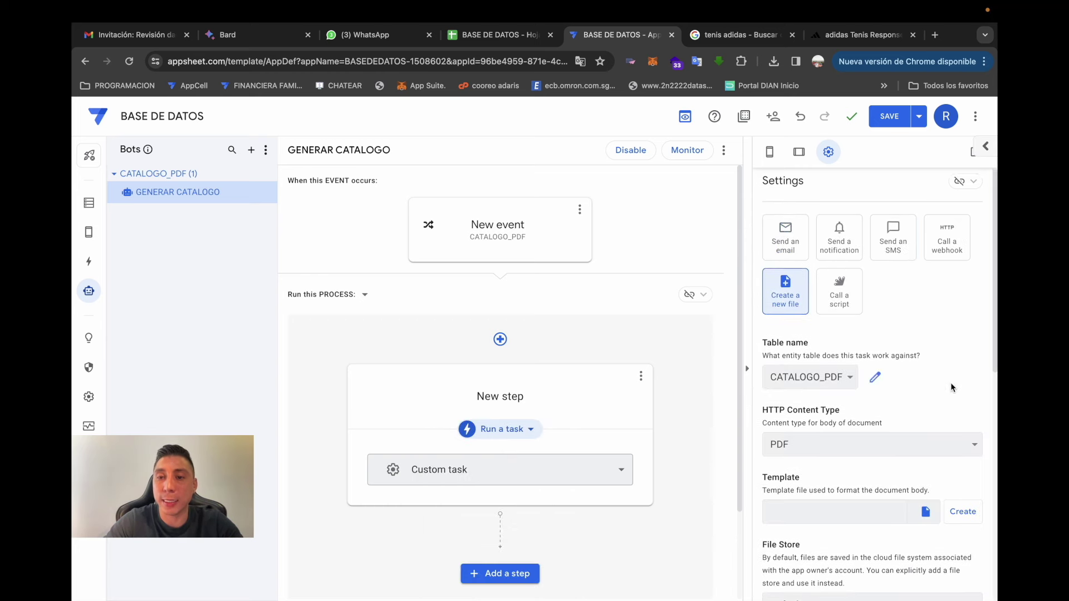
pyautogui.scroll(-1, 950, 382)
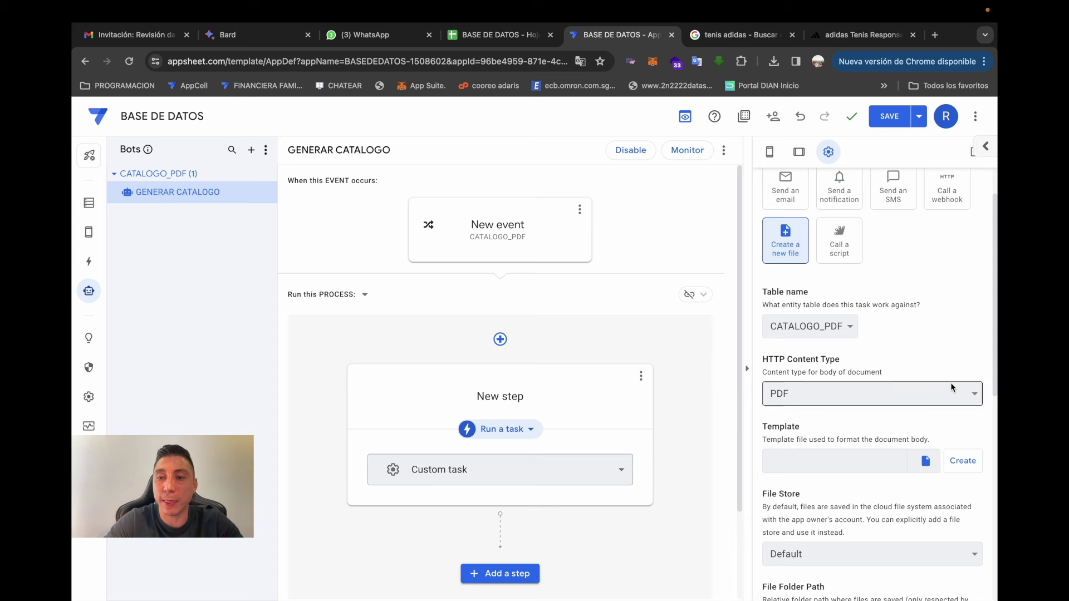
pyautogui.click(840, 333)
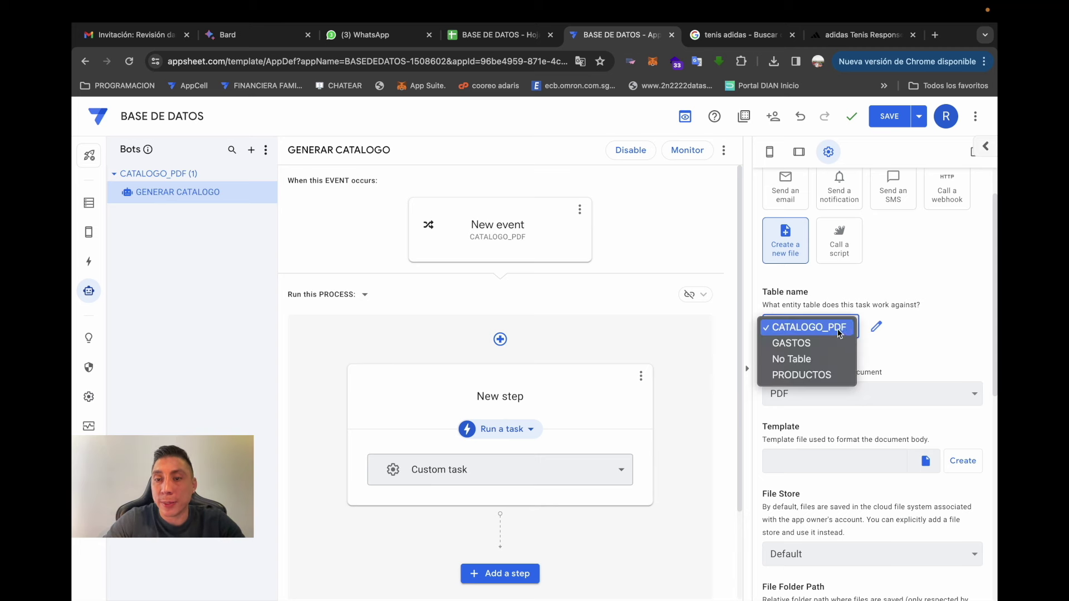
pyautogui.click(840, 333)
pyautogui.scroll(-1, 896, 356)
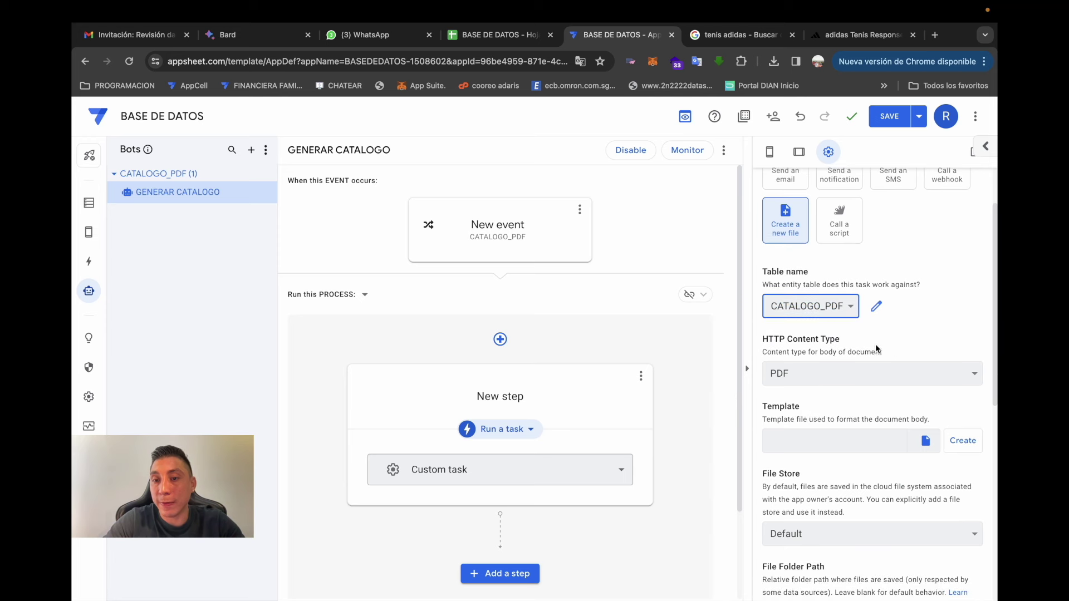
pyautogui.scroll(-1, 876, 339)
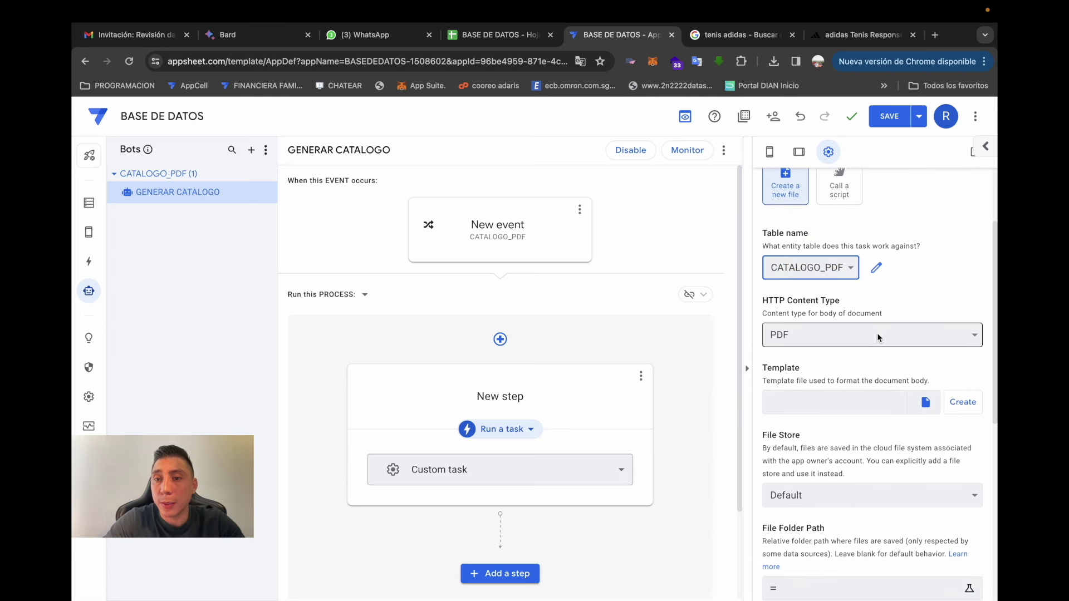
pyautogui.click(862, 333)
pyautogui.click(863, 331)
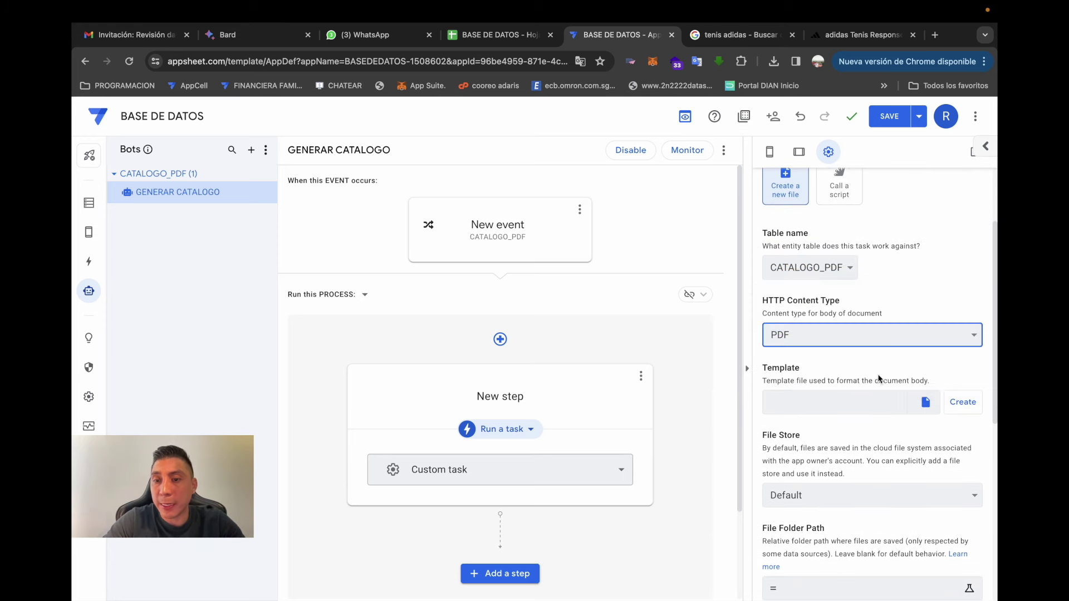
pyautogui.scroll(-1, 877, 368)
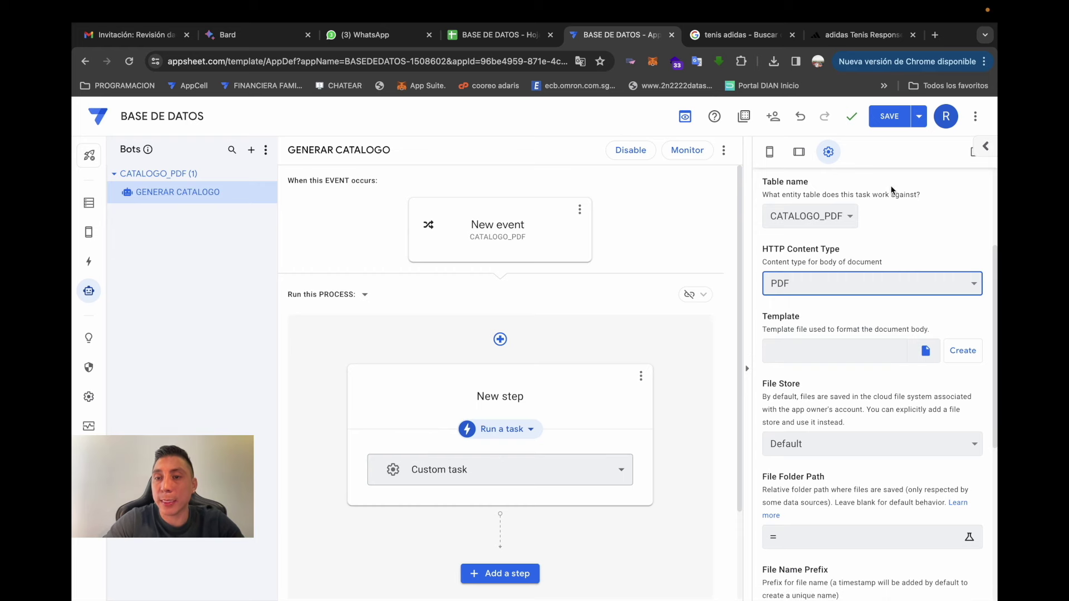
pyautogui.click(889, 118)
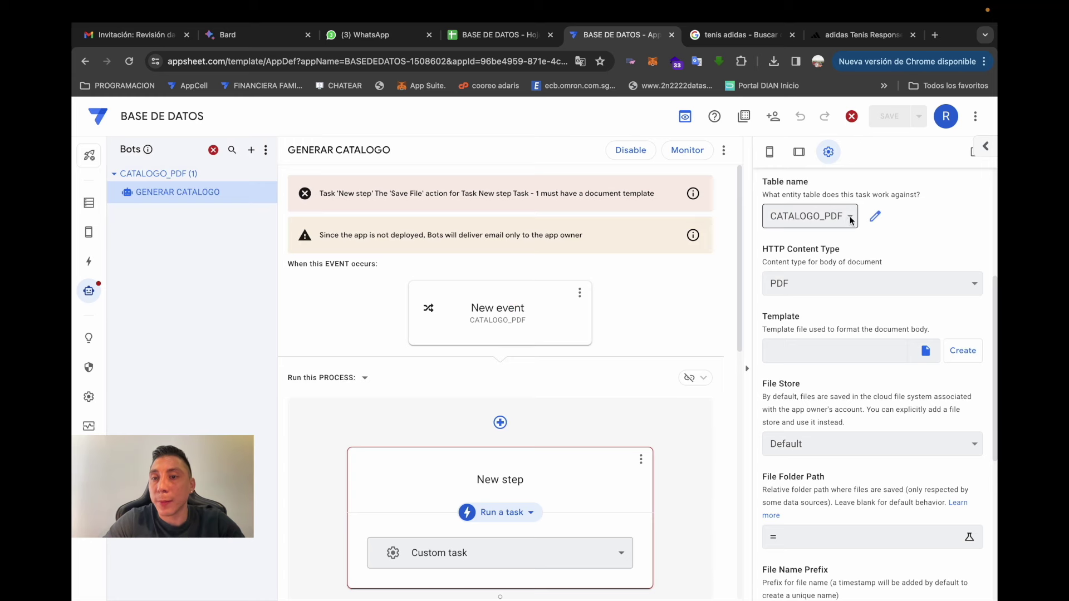
# - Change the file task's table to PRODUCTOS and save
pyautogui.click(846, 224)
pyautogui.click(829, 266)
pyautogui.click(889, 116)
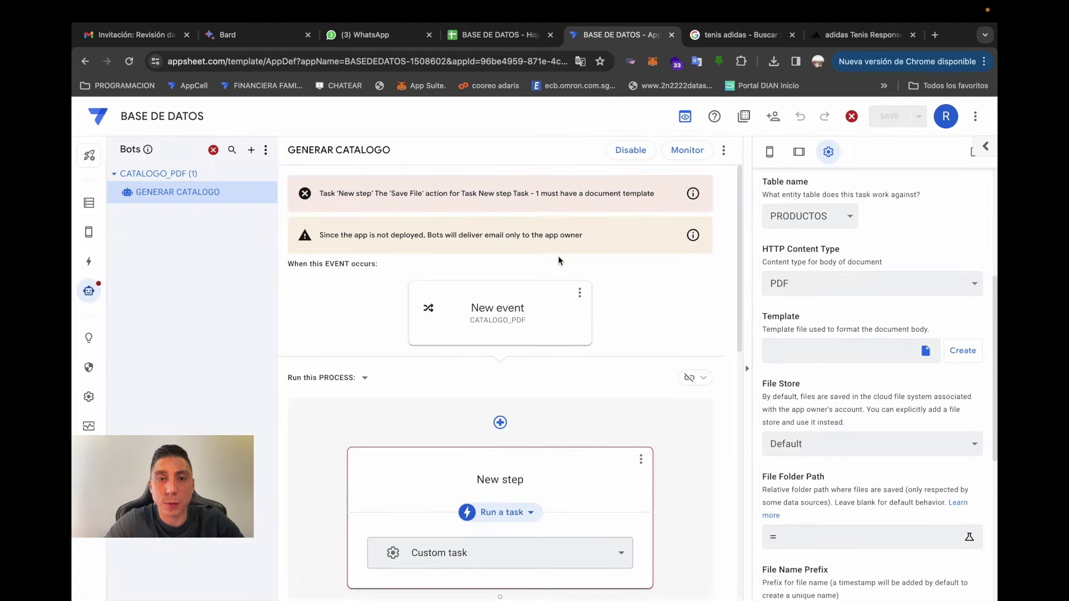
pyautogui.scroll(-2, 555, 333)
pyautogui.scroll(3, 849, 396)
pyautogui.scroll(-2, 849, 396)
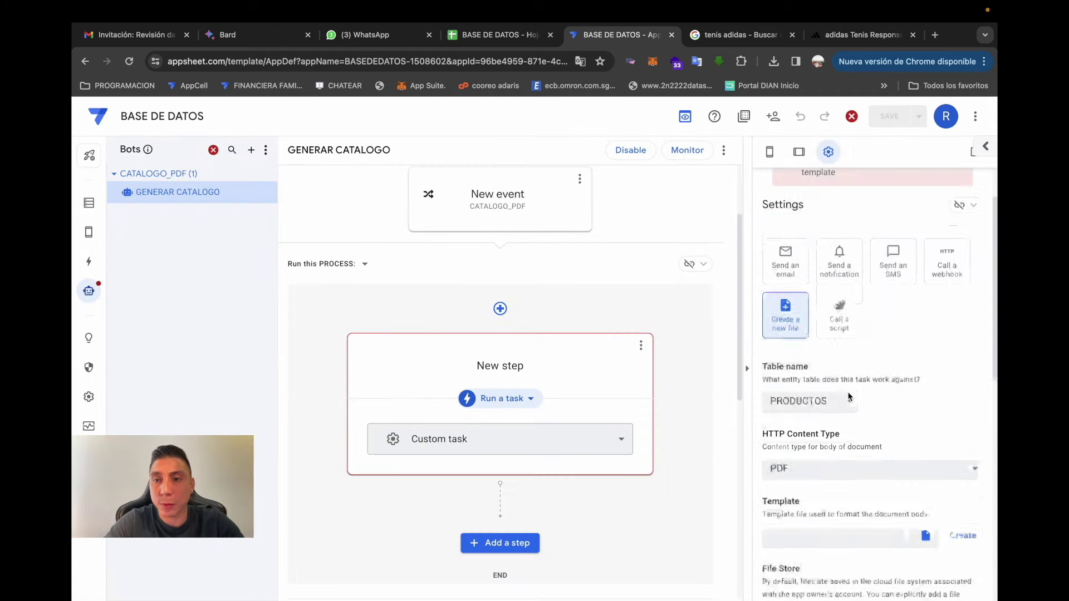
pyautogui.scroll(4, 849, 396)
pyautogui.scroll(-7, 848, 396)
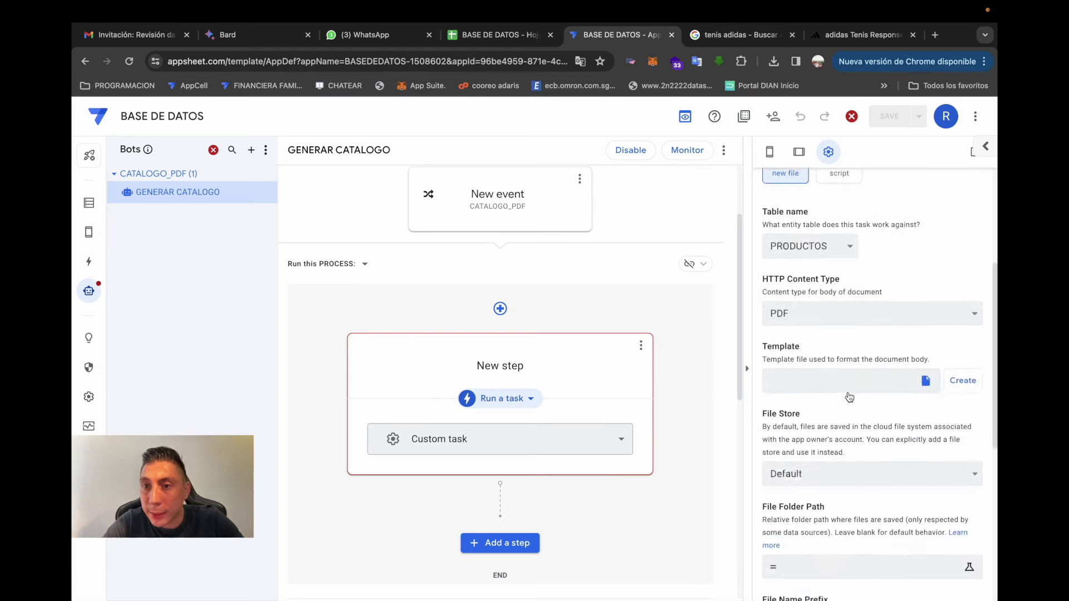
pyautogui.scroll(2, 848, 397)
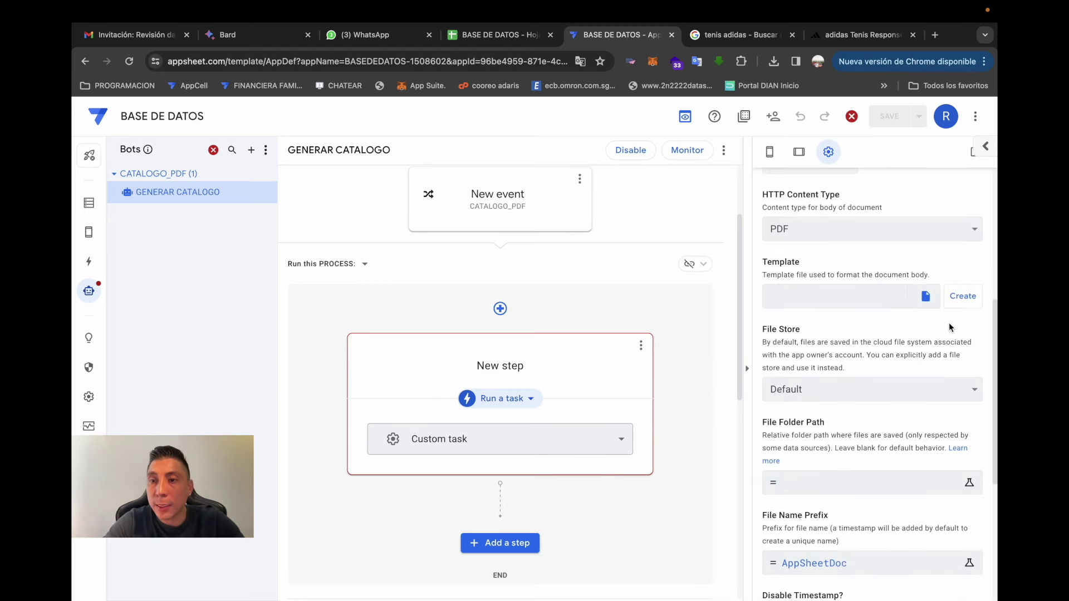
# - Create the document template, save, and open the template in a new tab
pyautogui.click(964, 297)
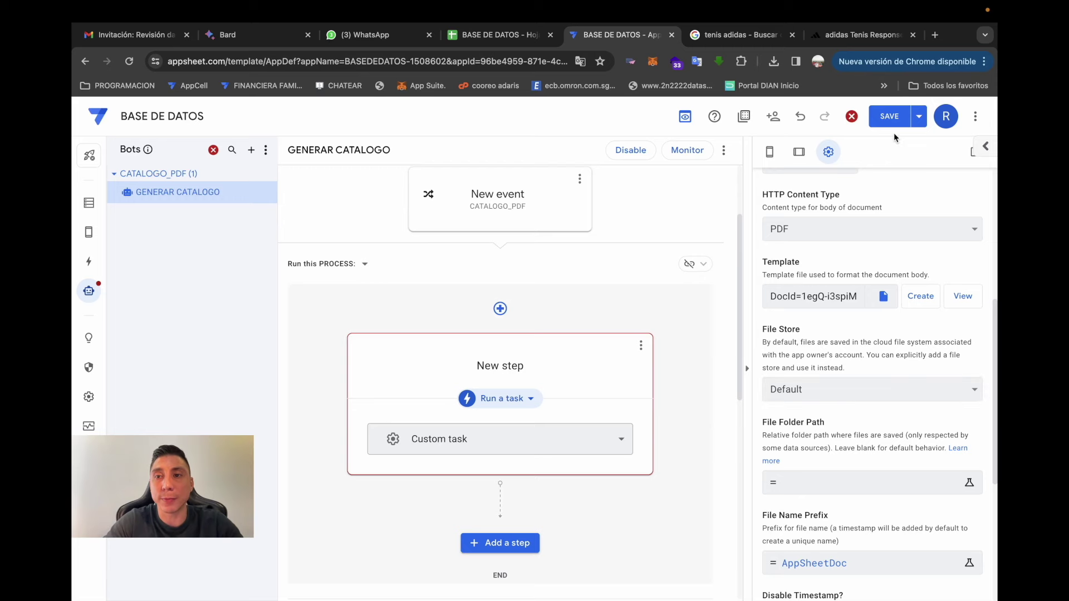
pyautogui.click(891, 120)
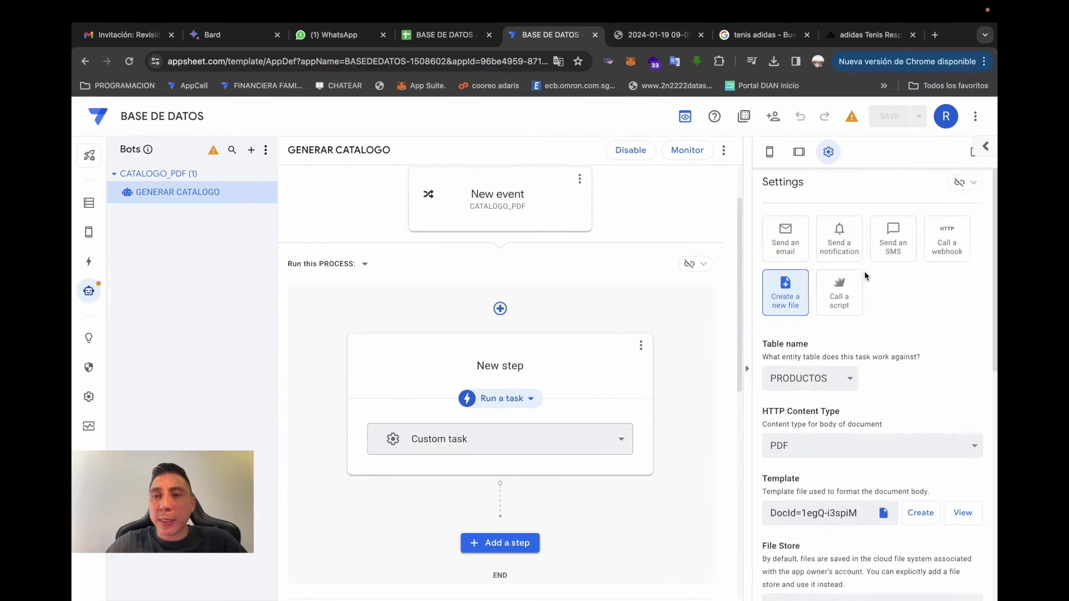
pyautogui.scroll(-3, 894, 353)
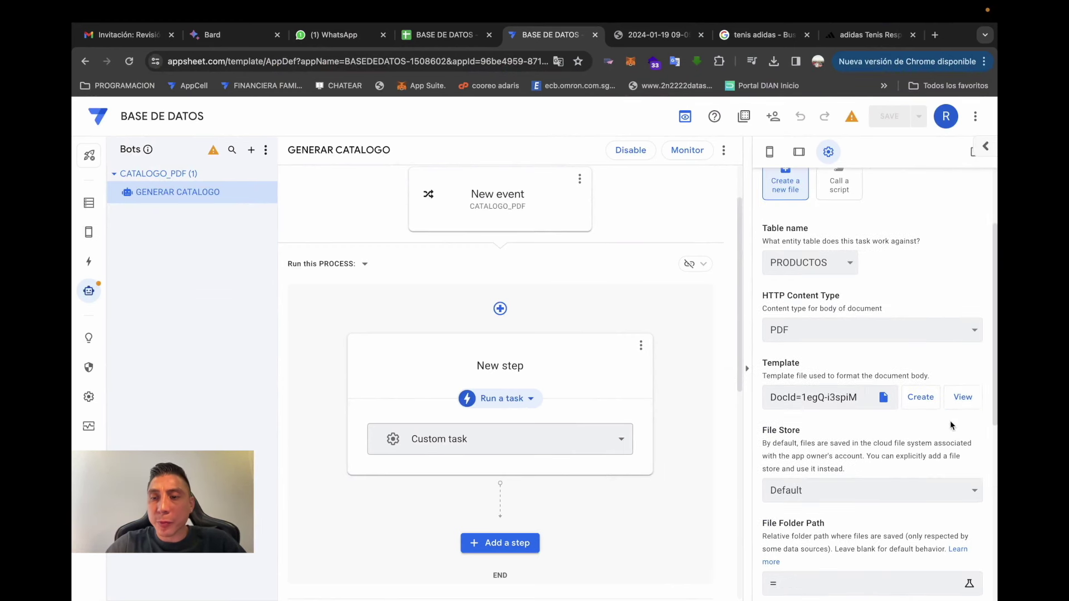
pyautogui.click(961, 397)
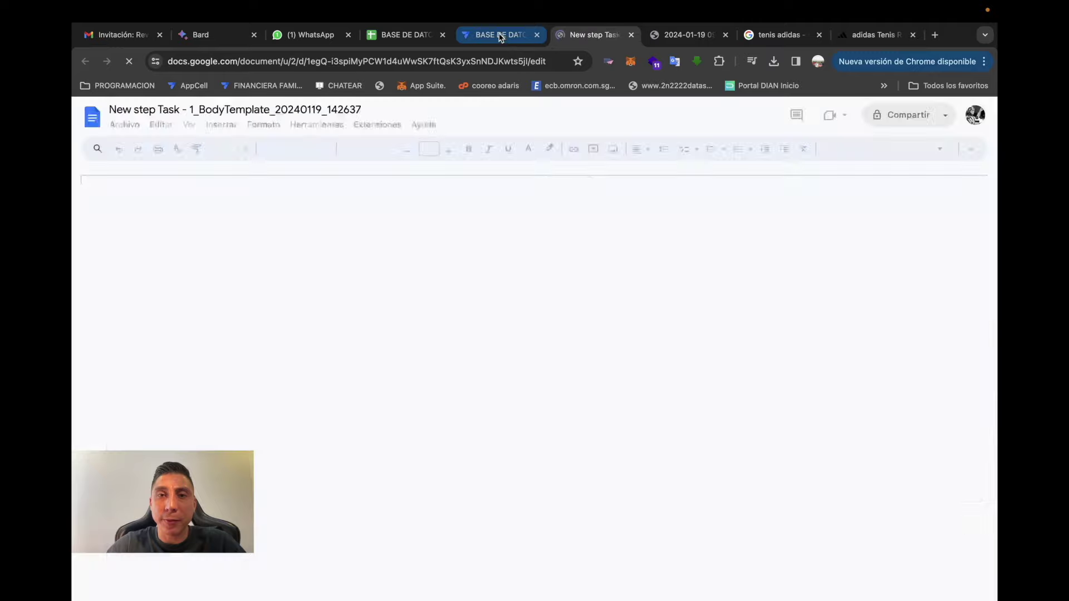
# - Inspect the template's New step Task - 1 heading, PRODUCTOS title and <<[field]>> placeholders in Google Docs
pyautogui.click(502, 35)
pyautogui.click(564, 37)
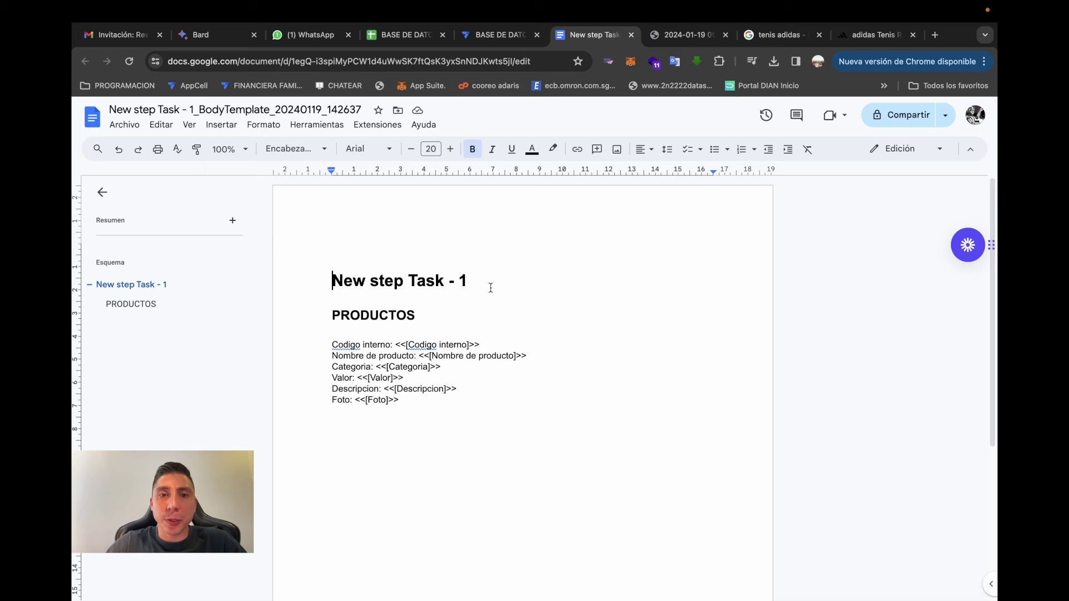
pyautogui.moveTo(482, 289); pyautogui.dragTo(319, 271)
pyautogui.click(513, 298)
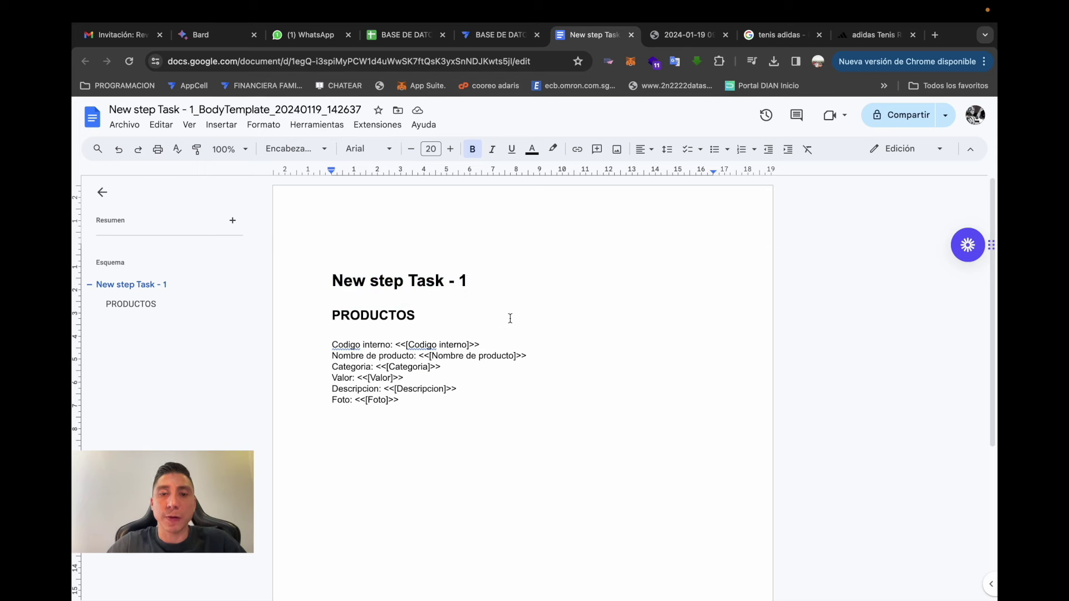
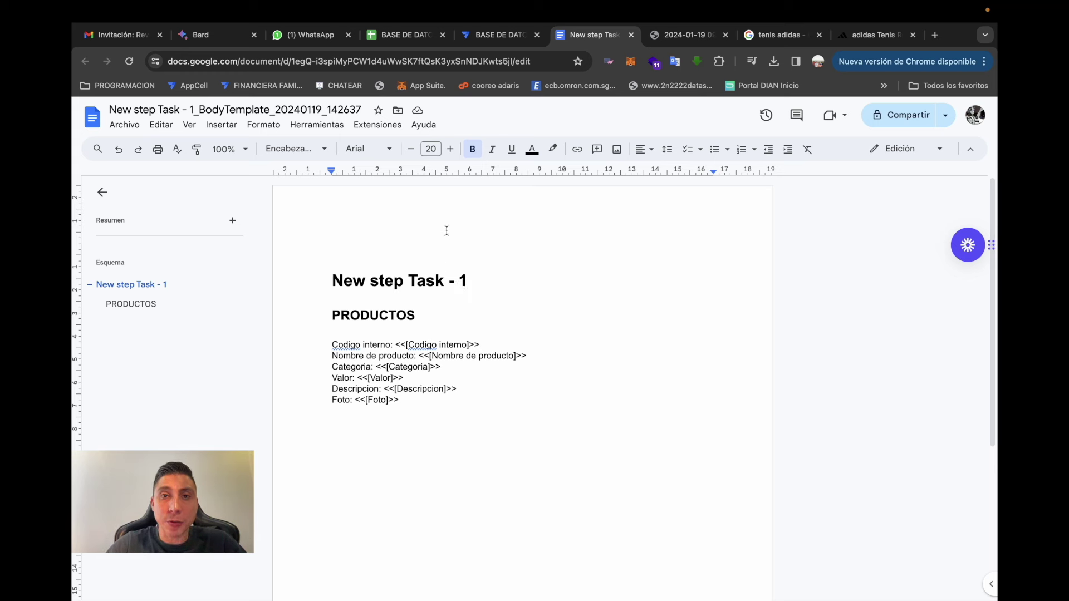
# - Open Google Drive in a new browser tab
pyautogui.click(501, 36)
pyautogui.click(580, 37)
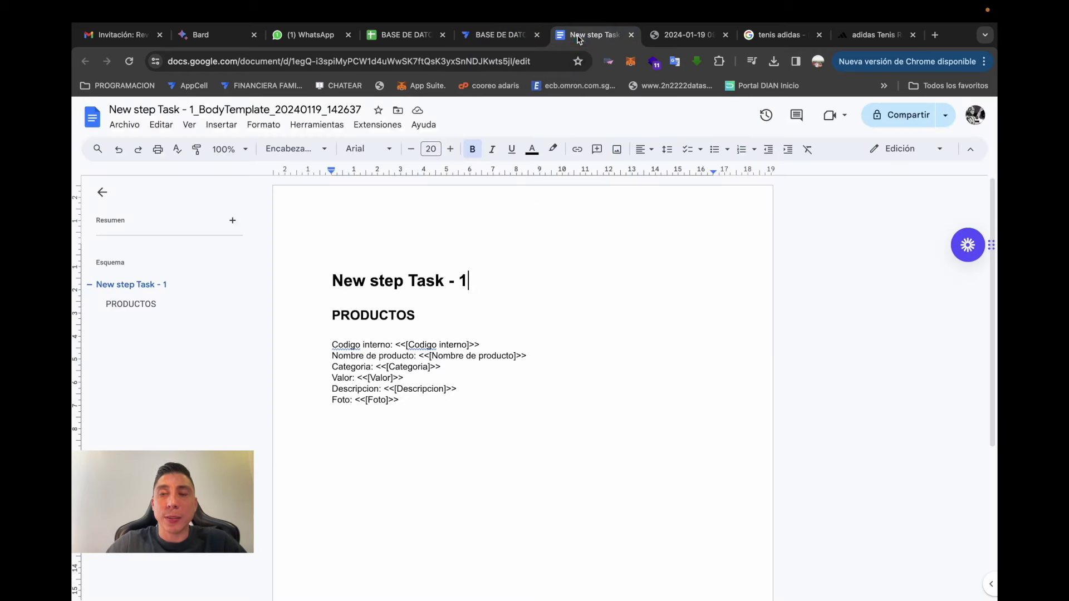
pyautogui.click(936, 35)
pyautogui.write('DRIVE')
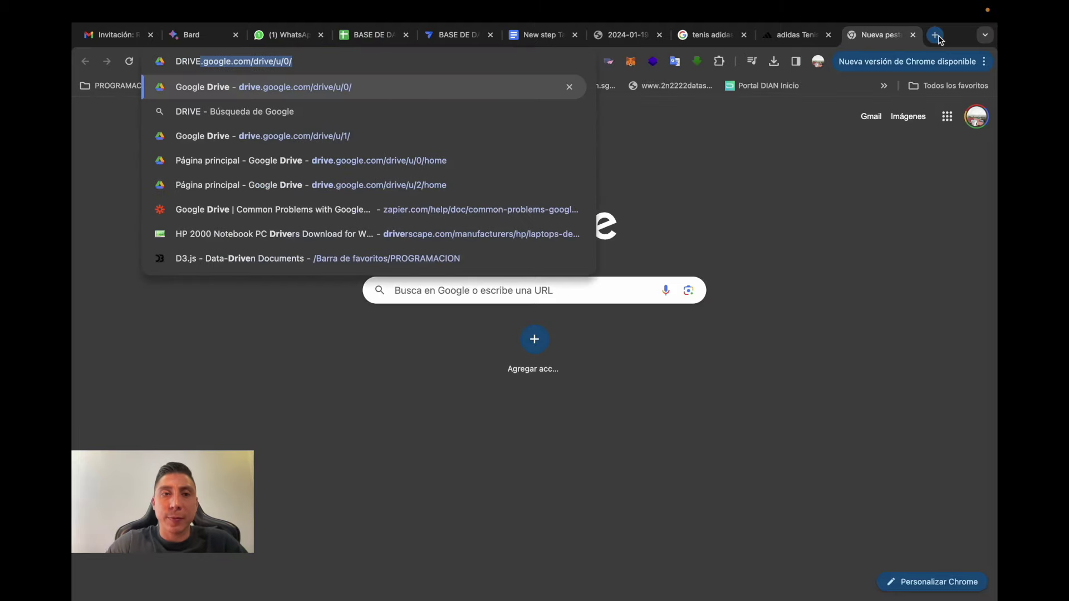
pyautogui.press('Return')
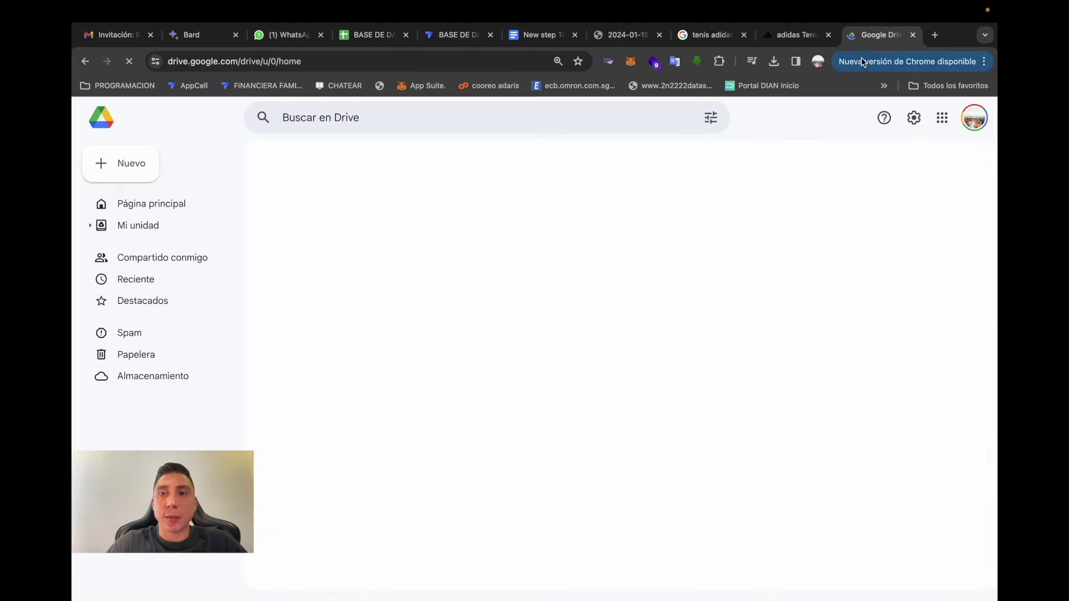
# - Switch Drive to the other Google account and list its Recent files
pyautogui.click(973, 118)
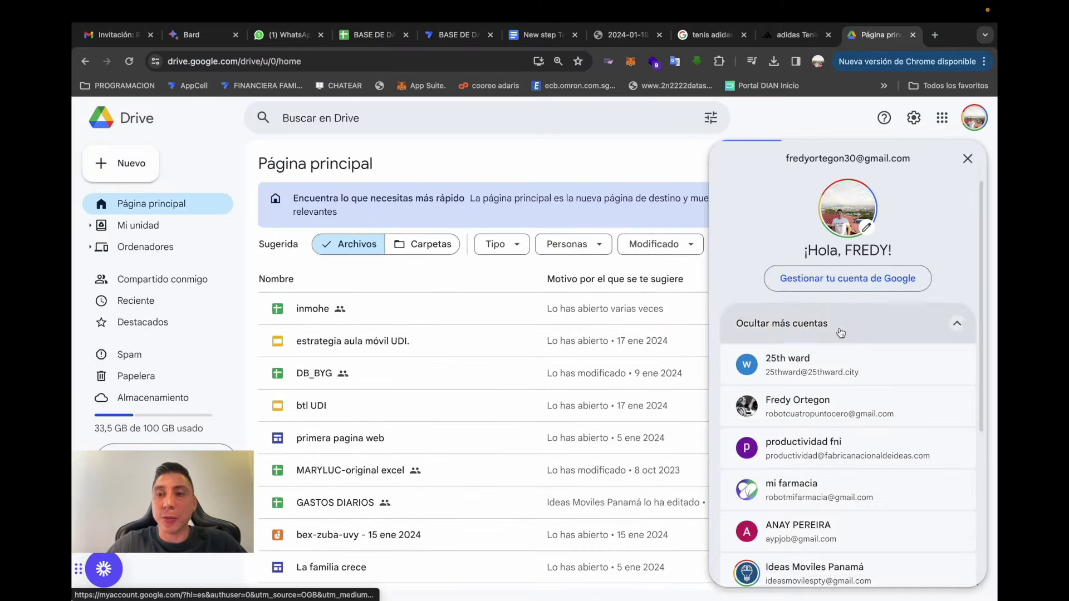
pyautogui.click(802, 406)
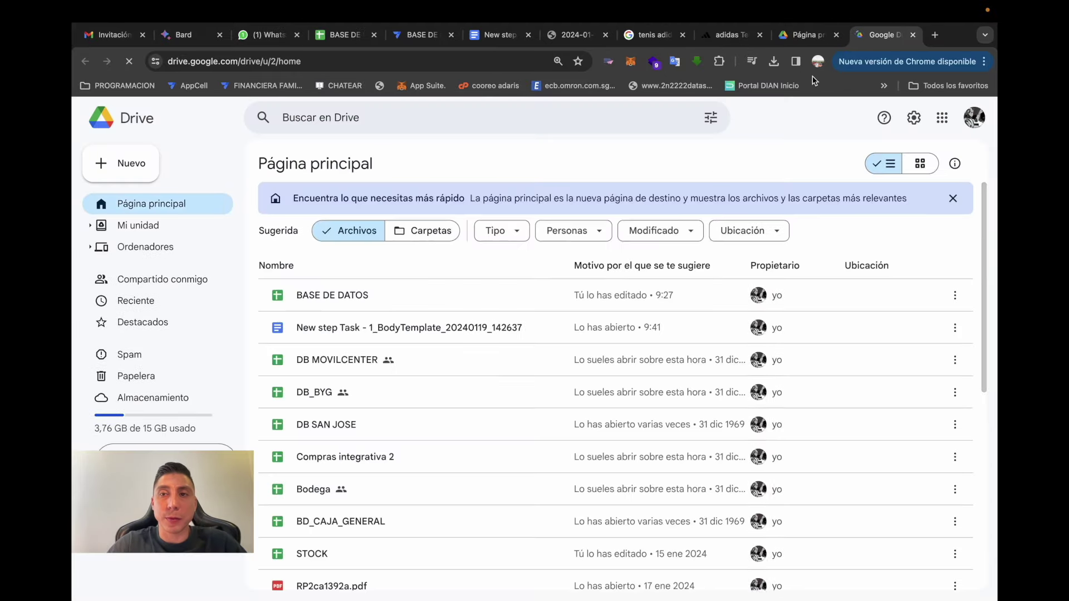
pyautogui.click(836, 34)
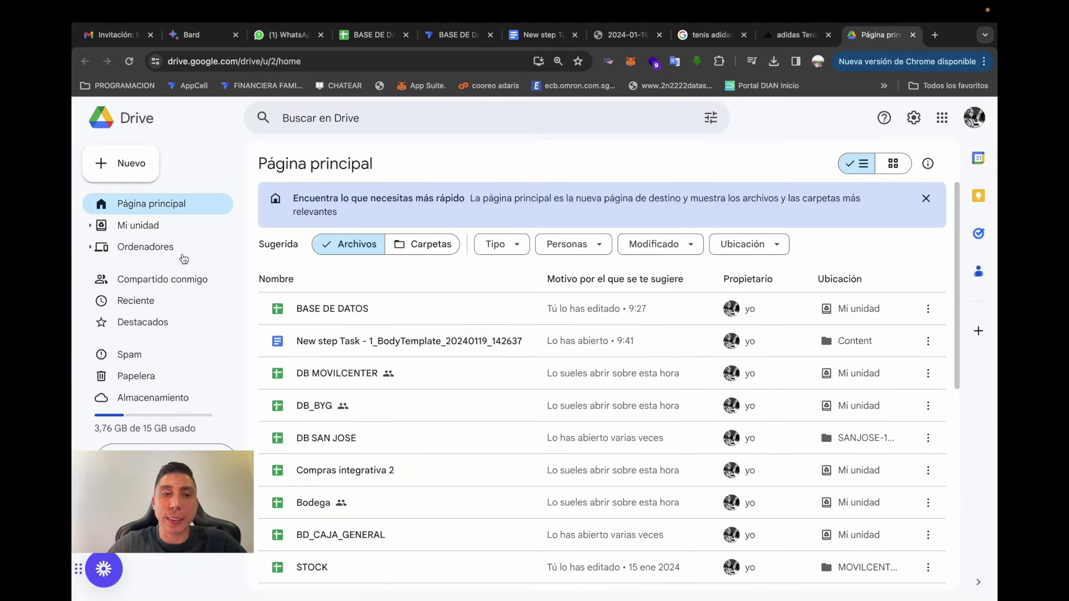
pyautogui.click(156, 302)
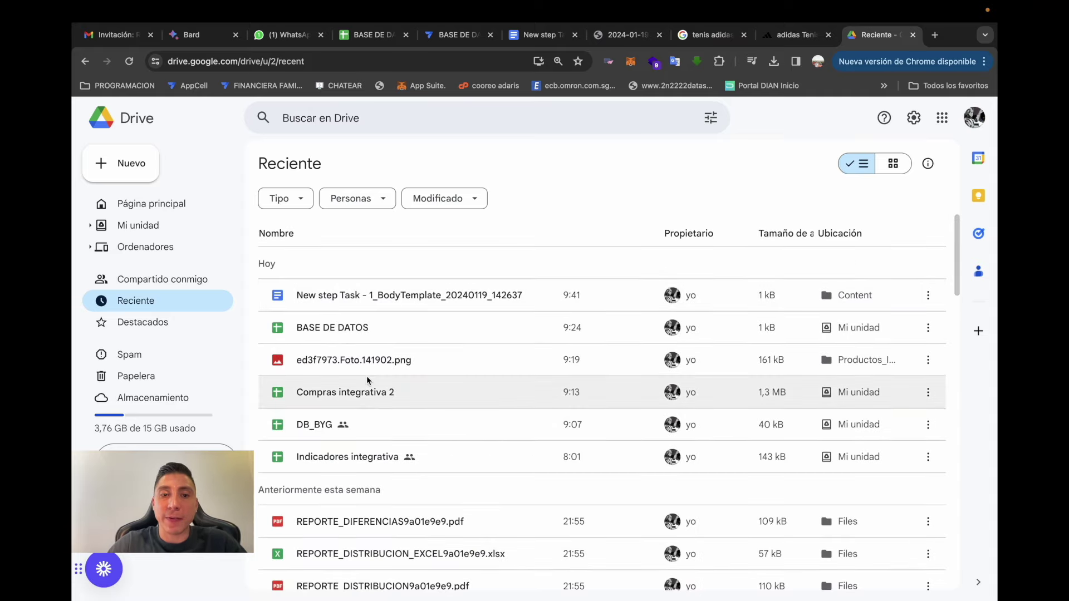
# - Save the AppSheet app changes and show the live app preview
pyautogui.press('super+5')
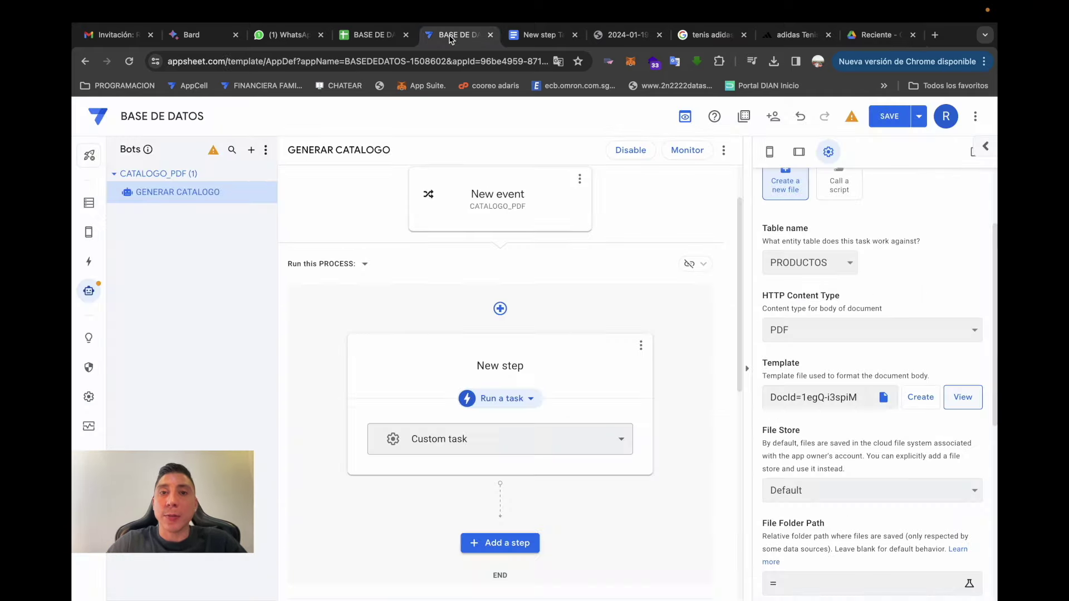
pyautogui.click(890, 118)
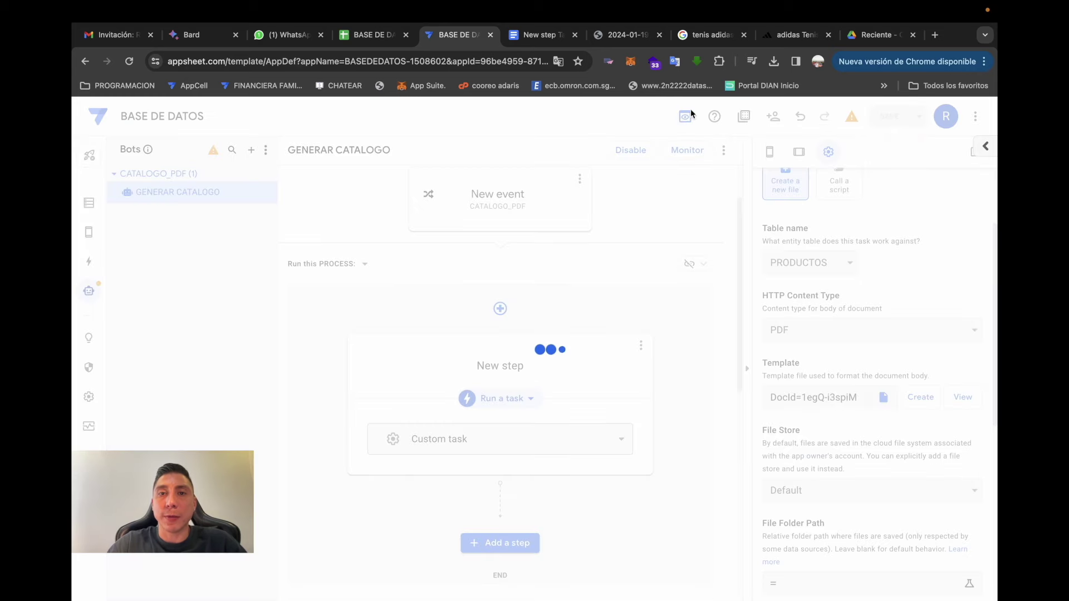
pyautogui.click(769, 151)
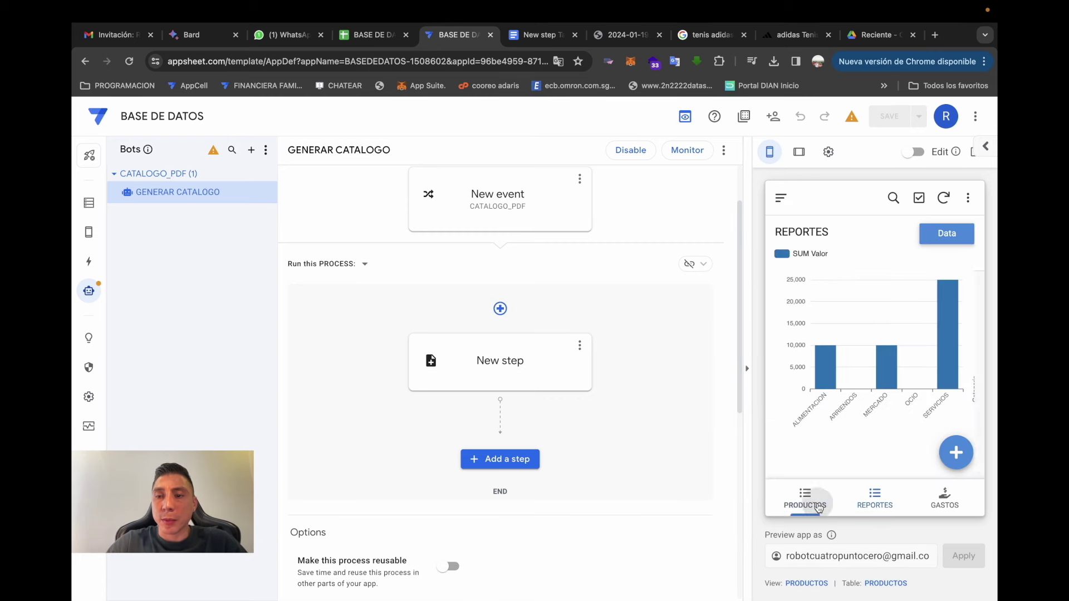
# - Submit a GENERAR CATALOGO PDF request from the preview, dated 19/01/2024 09:42:45
pyautogui.click(816, 501)
pyautogui.click(781, 202)
pyautogui.click(832, 261)
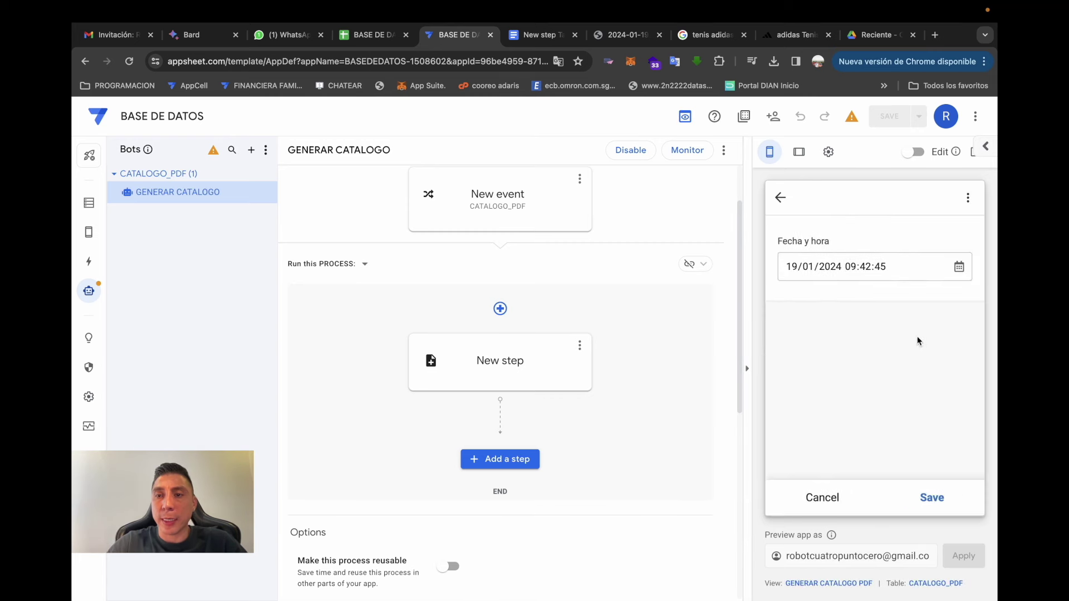
pyautogui.click(932, 499)
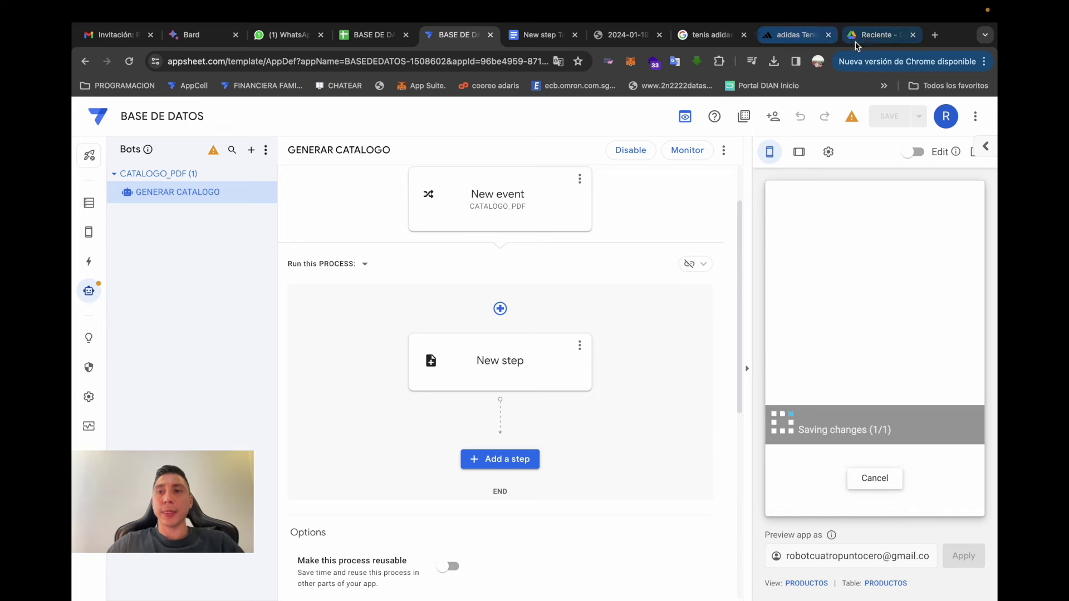
pyautogui.click(855, 40)
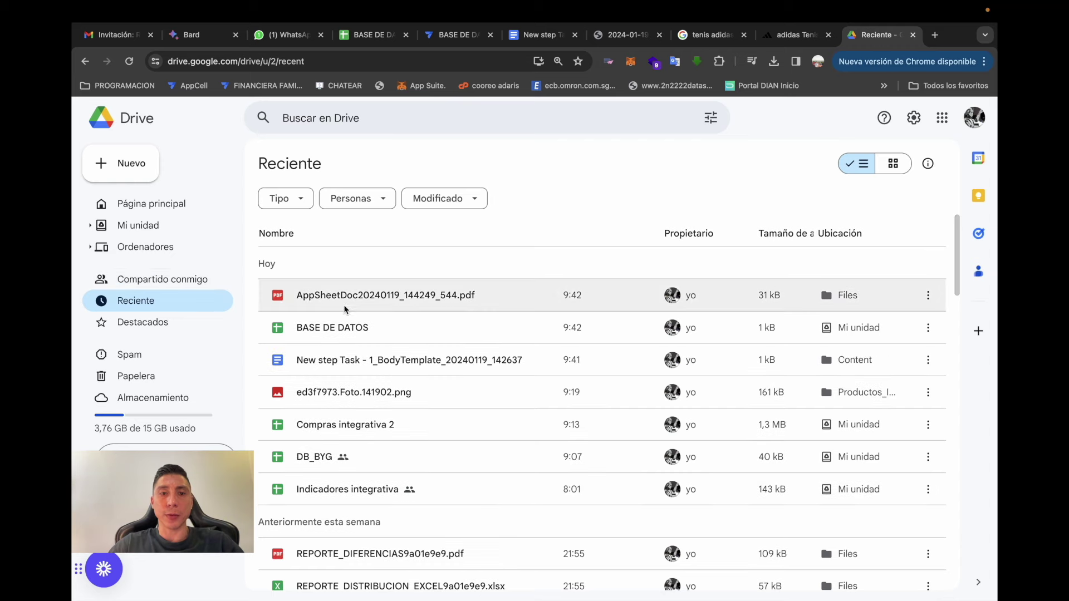
# - Preview AppSheetDoc20240119_144249_544.pdf and check its Codigo interno shows only 01/19/2024 09:42:45
pyautogui.doubleClick(384, 298)
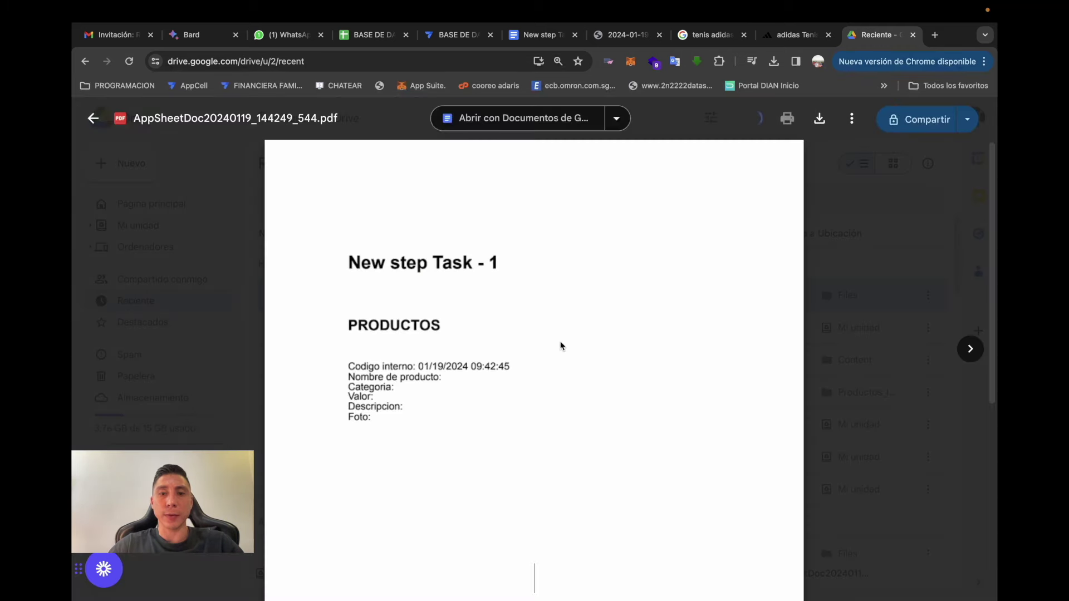
pyautogui.scroll(-10, 504, 372)
pyautogui.scroll(10, 506, 374)
pyautogui.scroll(-2, 506, 374)
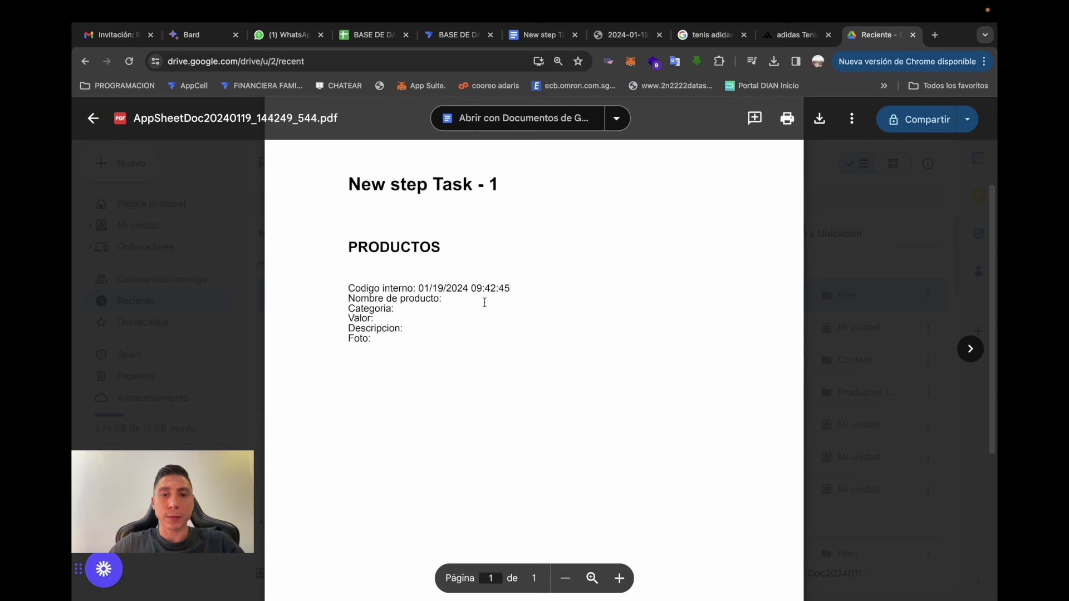
pyautogui.moveTo(515, 287); pyautogui.dragTo(418, 290)
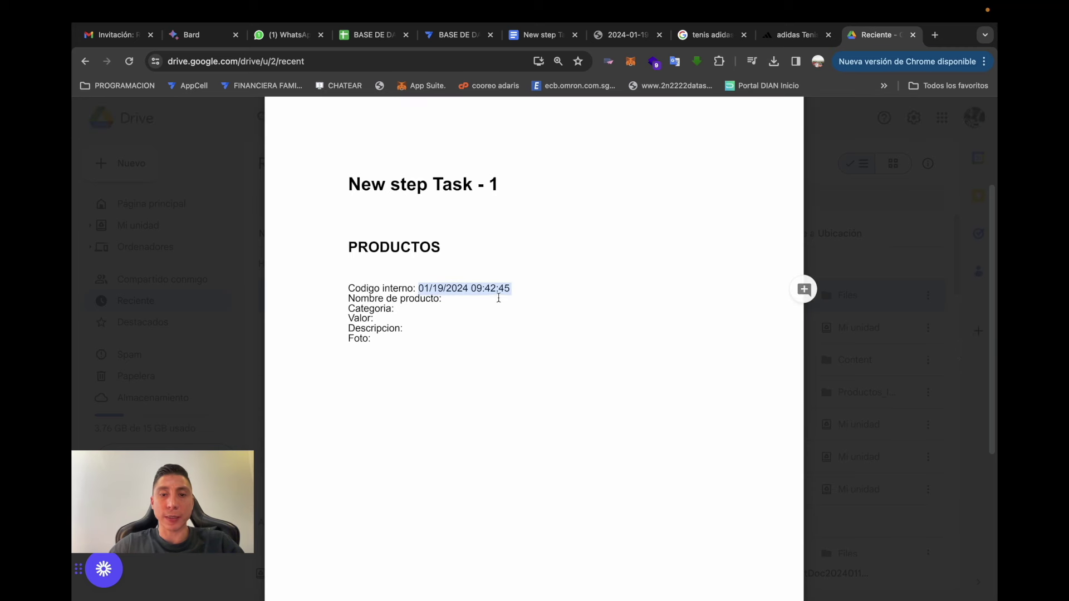
pyautogui.click(460, 302)
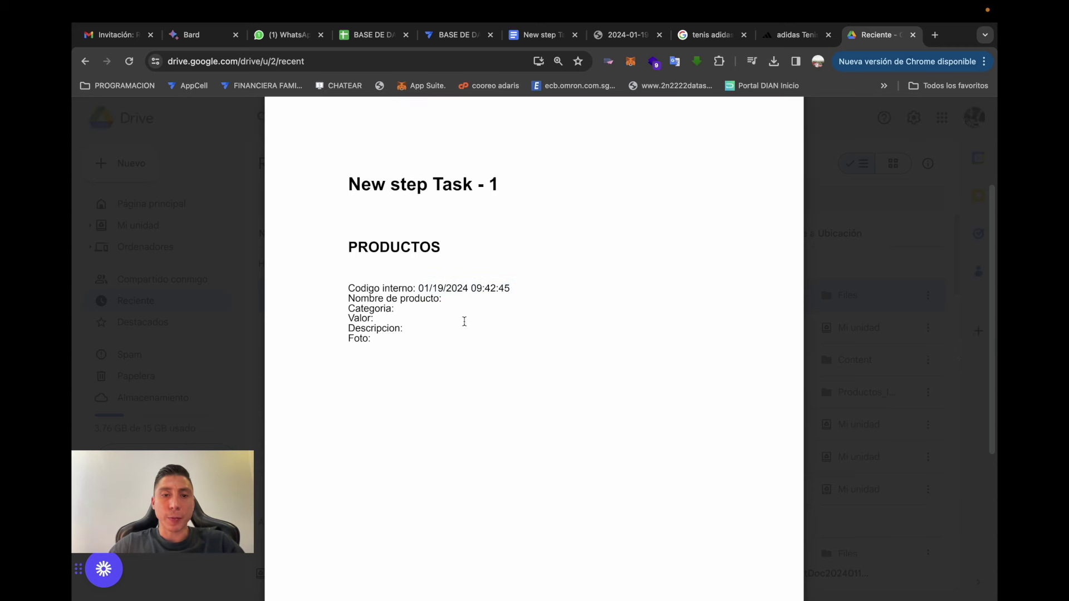
pyautogui.moveTo(525, 137)
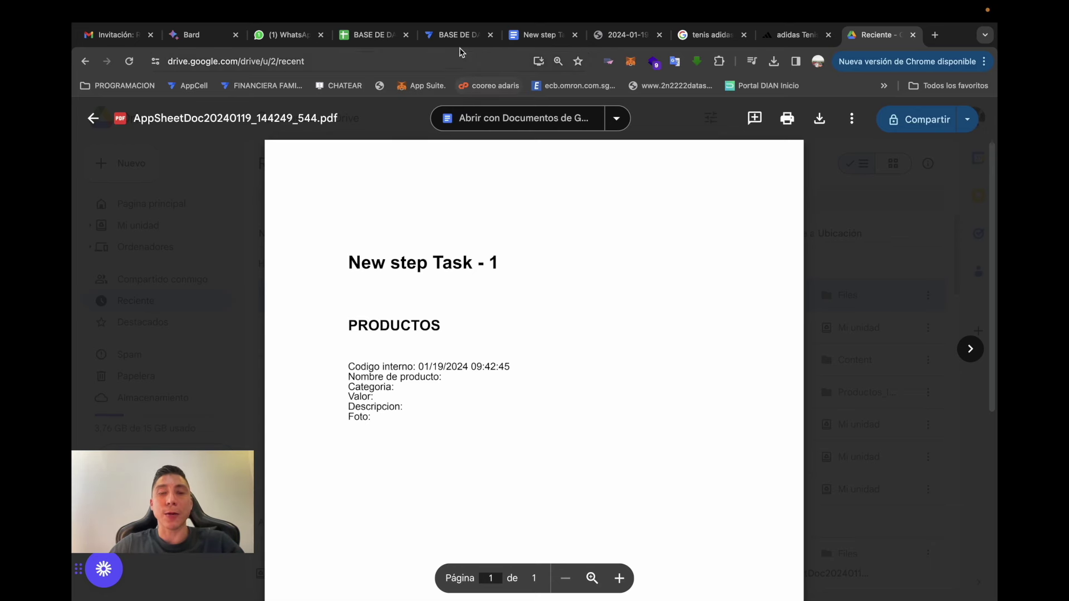
pyautogui.click(537, 35)
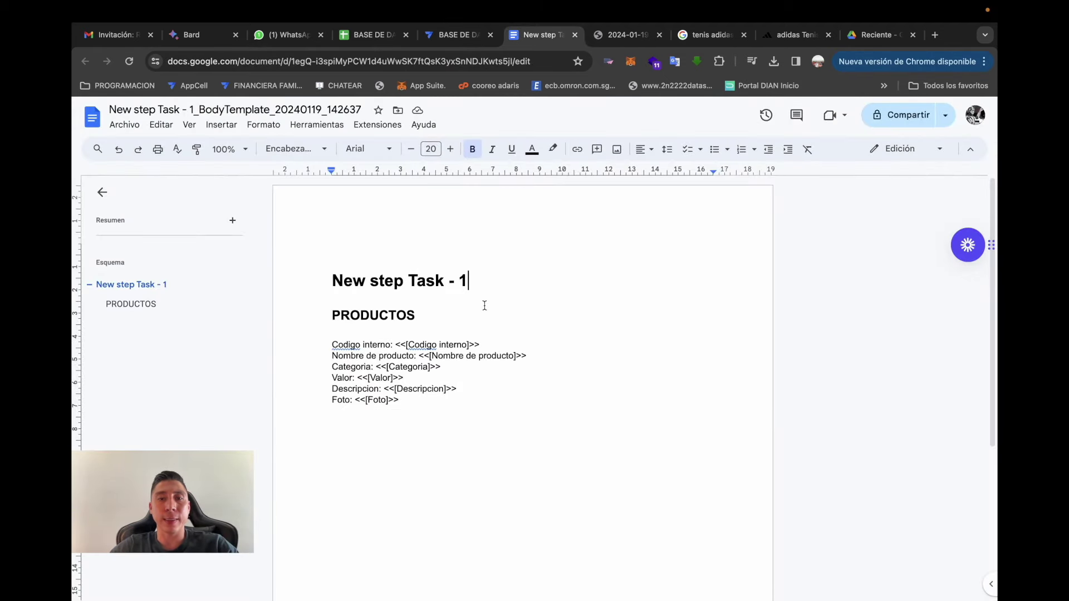
# - Set the template's top, bottom, left and right page margins to 0 in Page Setup
pyautogui.click(125, 126)
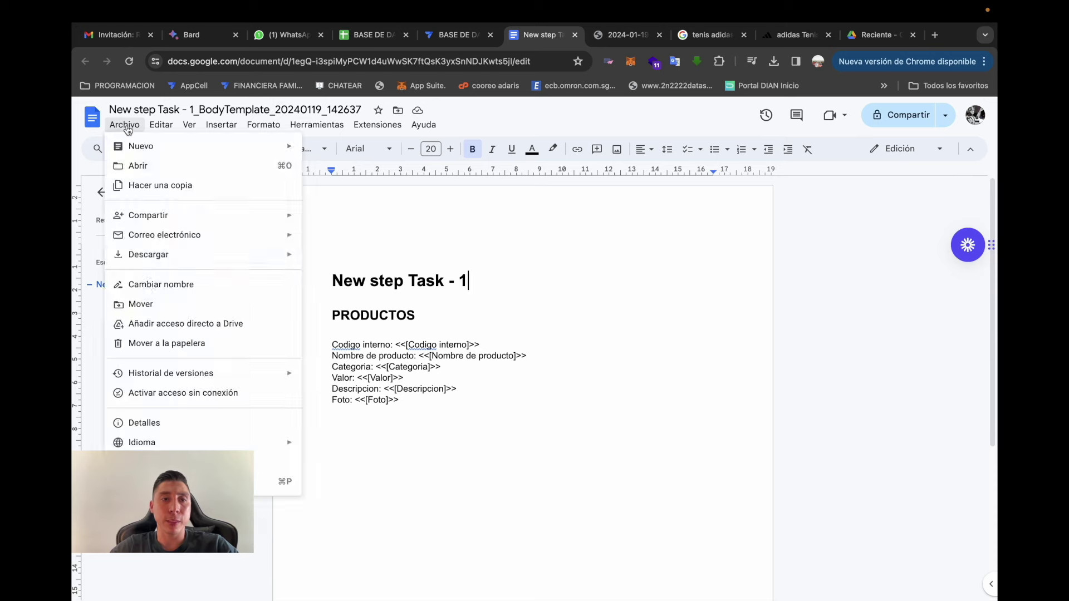
pyautogui.click(267, 462)
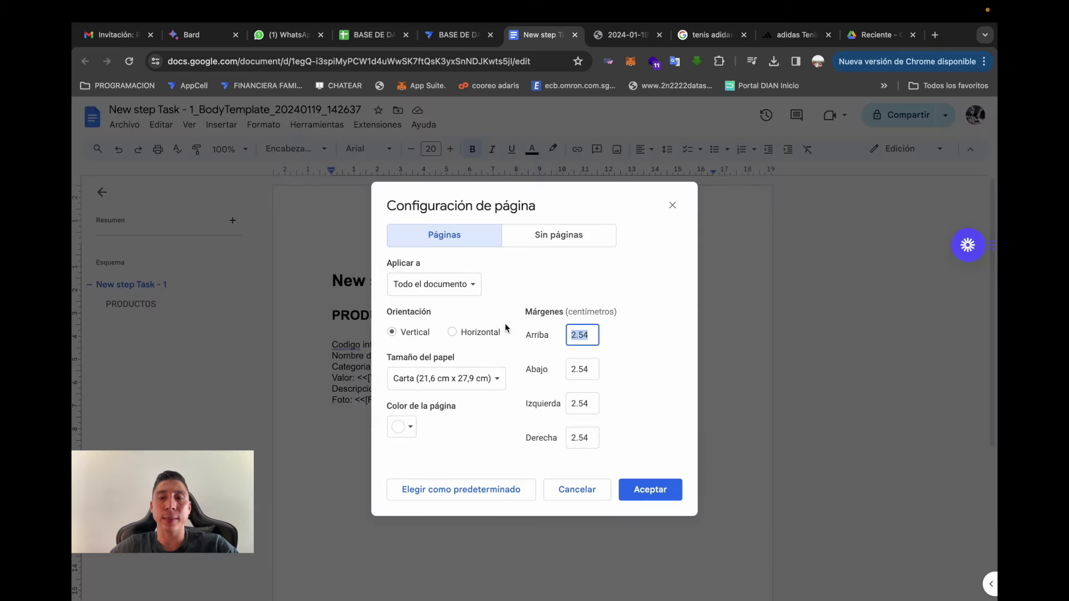
pyautogui.write('0')
pyautogui.click(594, 368)
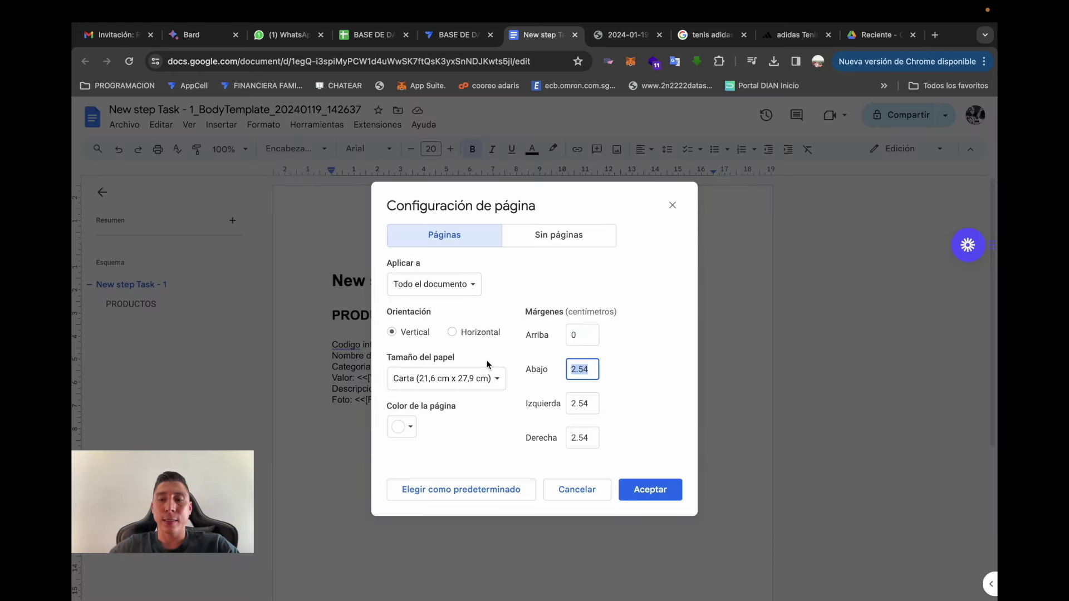
pyautogui.write('0')
pyautogui.click(592, 403)
pyautogui.write('0')
pyautogui.click(592, 437)
pyautogui.write('0')
pyautogui.click(646, 490)
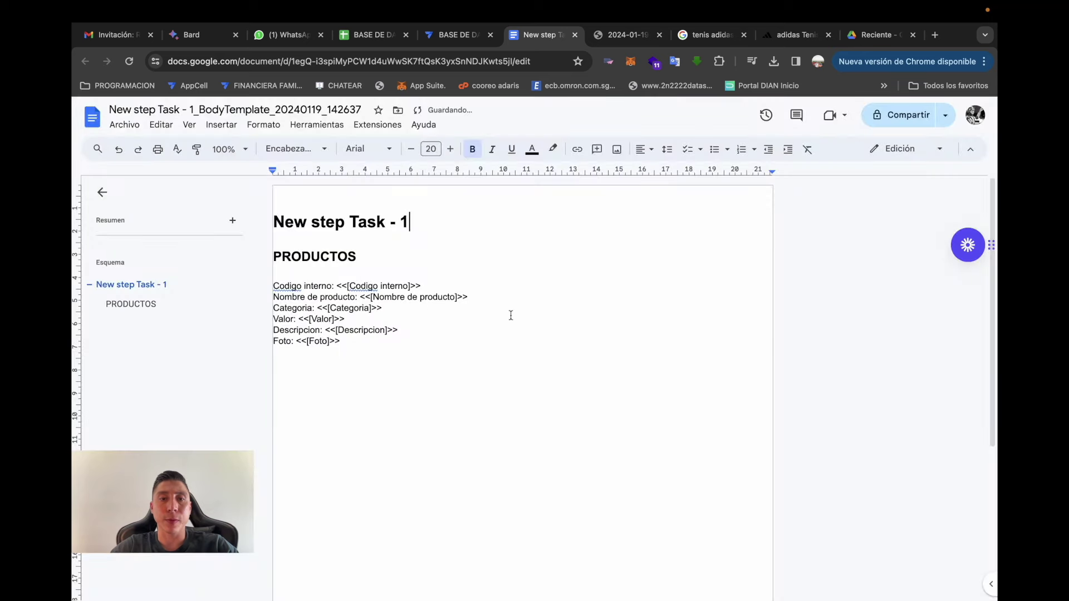
# - Replace the template title with a centred 'CATALOGO DE MI TIENDA'
pyautogui.click(467, 260)
pyautogui.click(453, 322)
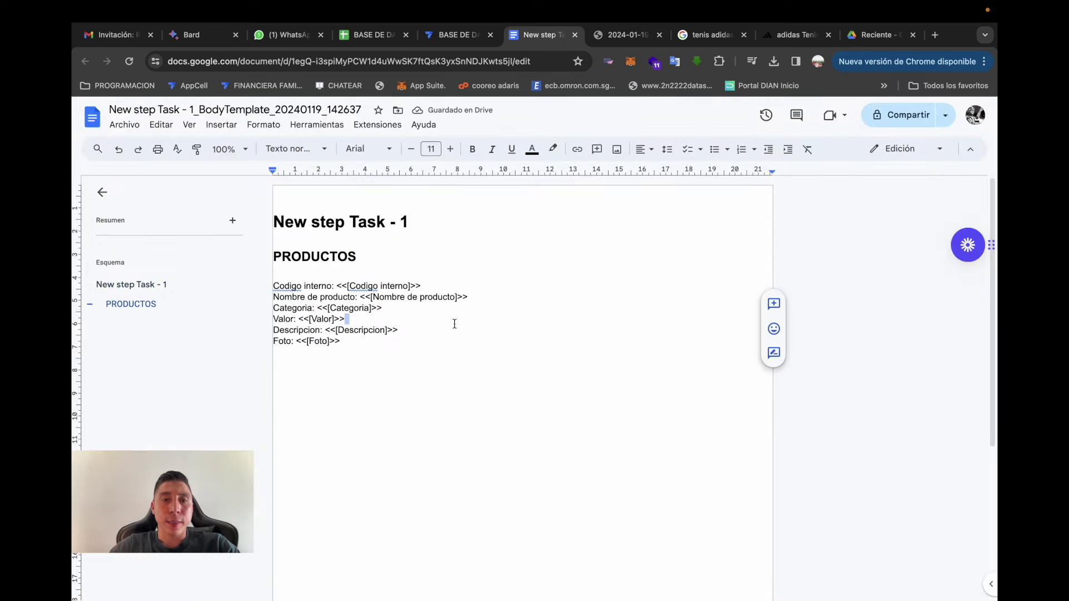
pyautogui.click(451, 388)
pyautogui.click(439, 262)
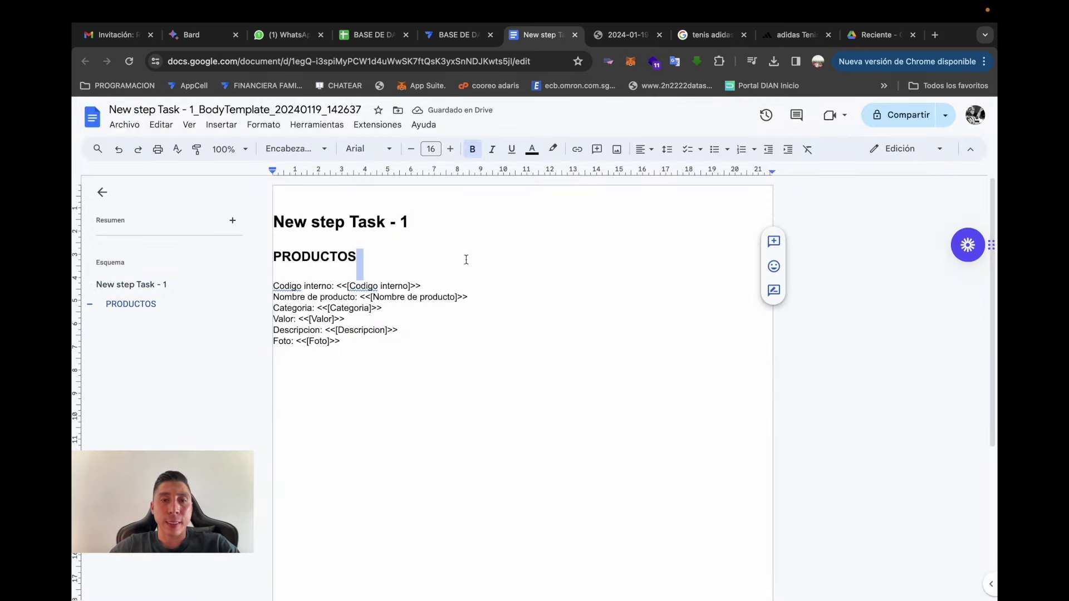
pyautogui.click(429, 226)
pyautogui.press('BackSpace')
pyautogui.press('BackSpace')
pyautogui.press('BackSpace')
pyautogui.press('BackSpace')
pyautogui.press('BackSpace')
pyautogui.press('BackSpace')
pyautogui.press('BackSpace')
pyautogui.press('BackSpace')
pyautogui.press('BackSpace')
pyautogui.press('BackSpace')
pyautogui.press('BackSpace')
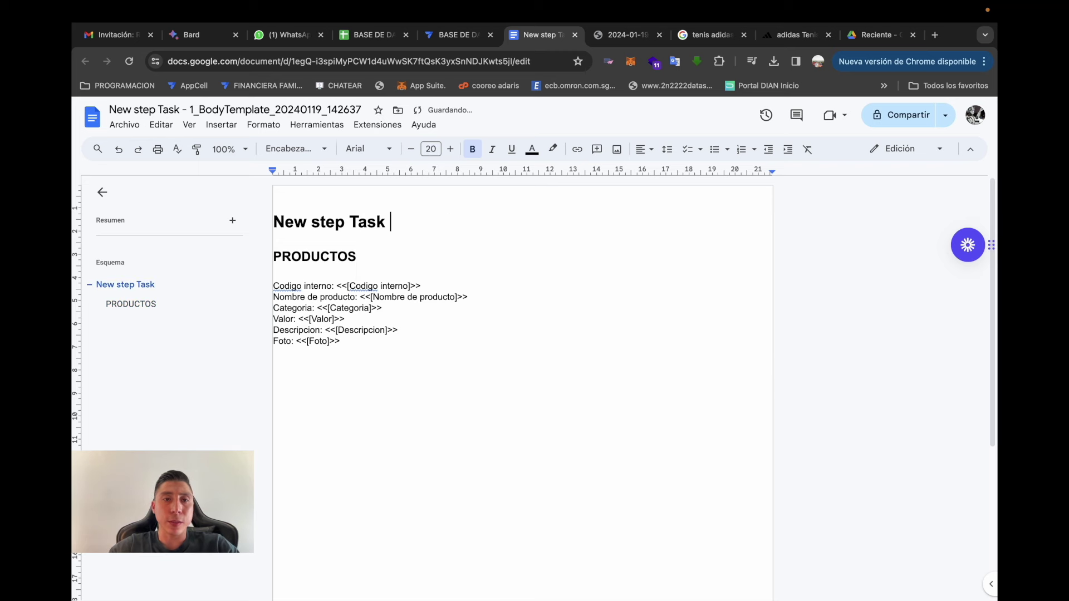
pyautogui.press('BackSpace')
pyautogui.press('BackSpace')
pyautogui.press('BackSpace')
pyautogui.press('BackSpace')
pyautogui.press('BackSpace')
pyautogui.press('BackSpace')
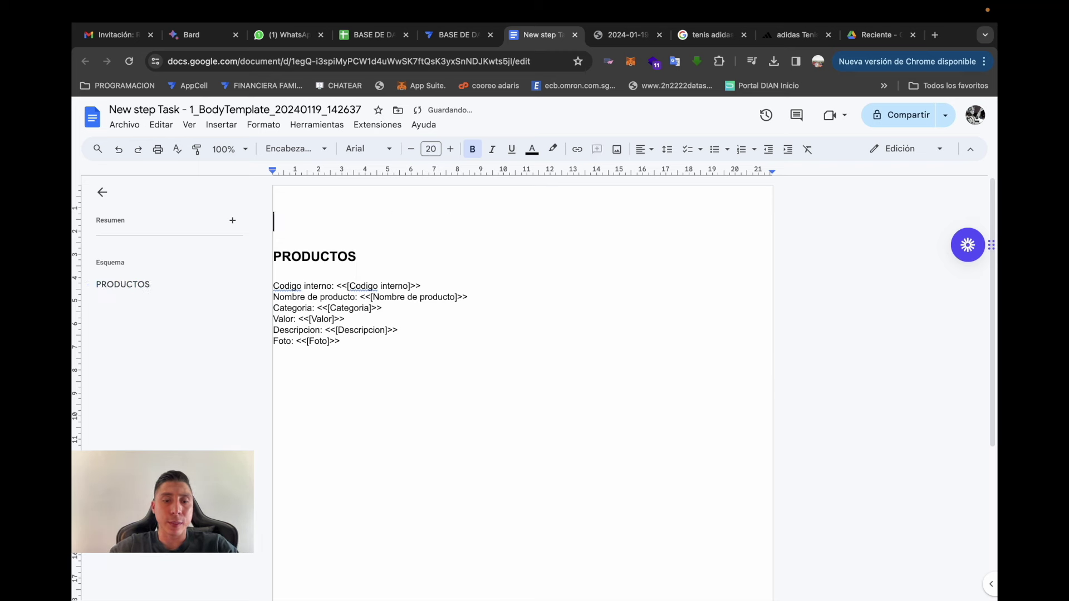
pyautogui.write('CATAK')
pyautogui.press('BackSpace')
pyautogui.write('LOGO DE MI TIENDA')
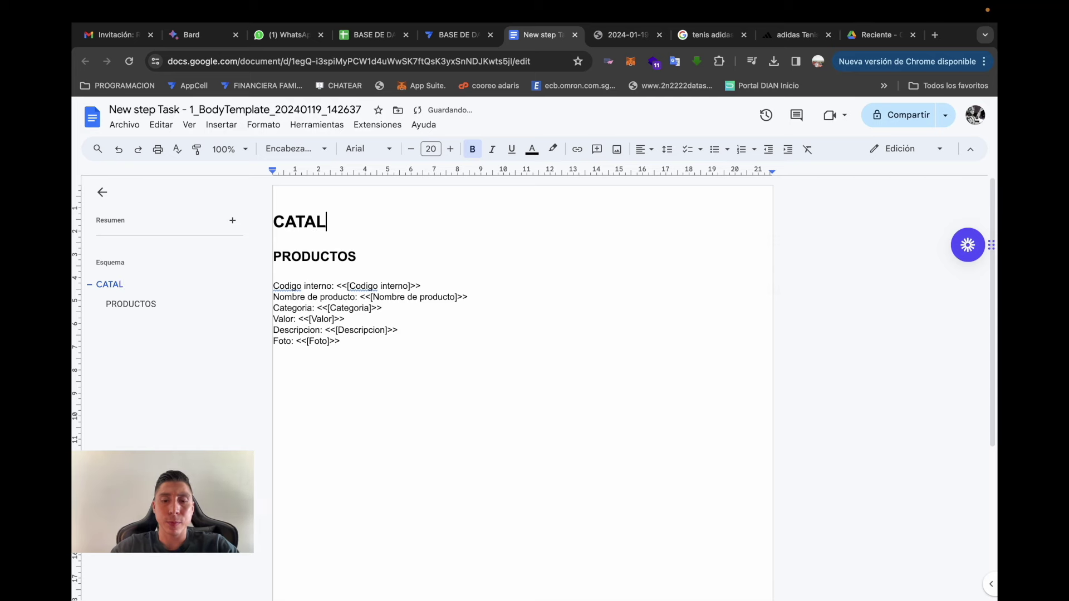
pyautogui.press('super+shift+e')
# - Delete the PRODUCTOS heading and leave an empty line beneath the title
pyautogui.click(374, 255)
pyautogui.press('BackSpace')
pyautogui.press('BackSpace')
pyautogui.press('BackSpace')
pyautogui.press('BackSpace')
pyautogui.press('BackSpace')
pyautogui.press('BackSpace')
pyautogui.press('BackSpace')
pyautogui.press('BackSpace')
pyautogui.press('BackSpace')
pyautogui.press('BackSpace')
pyautogui.press('BackSpace')
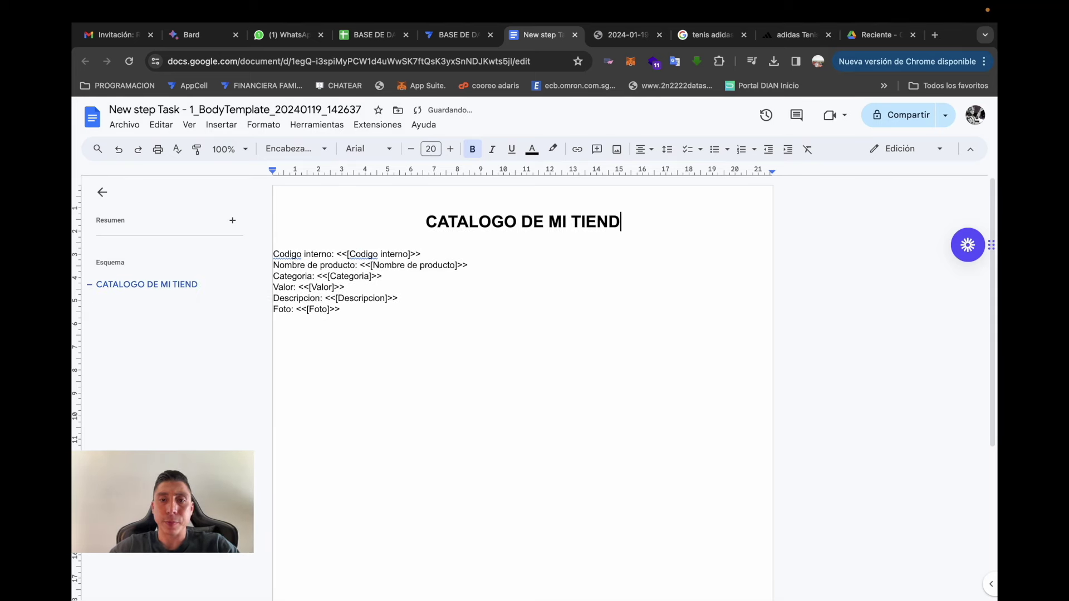
pyautogui.write('A')
pyautogui.press('Return')
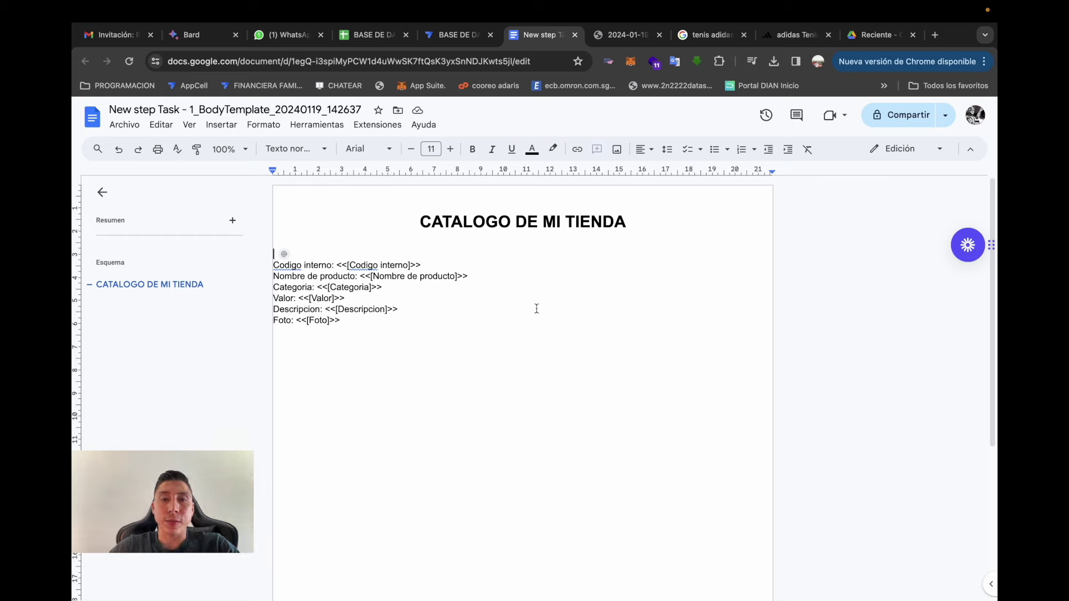
pyautogui.hotkey('ctrl', 'Right')
pyautogui.hotkey('ctrl', 'Left')
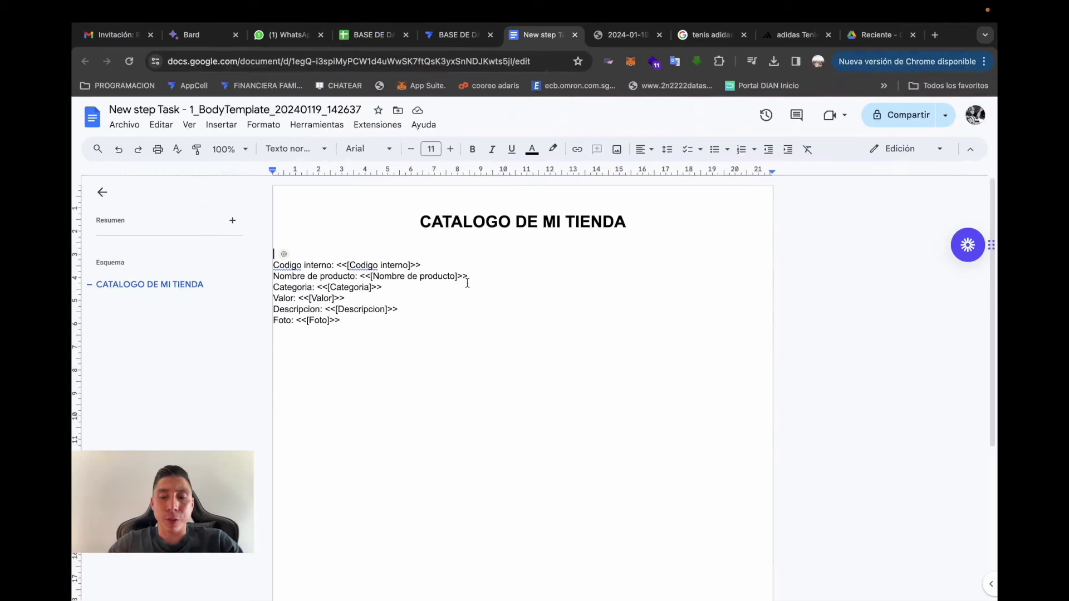
# - Type <<Start:select()>> and <<end>> tags on the line above Codigo interno
pyautogui.write('<<>>')
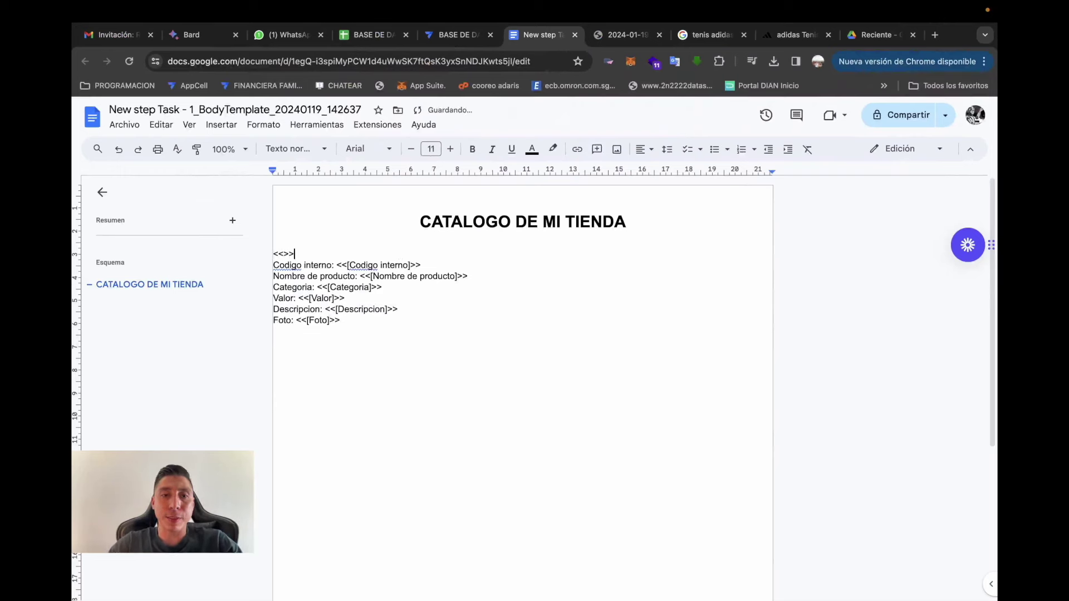
pyautogui.press('Left')
pyautogui.press('Left')
pyautogui.write('Start:')
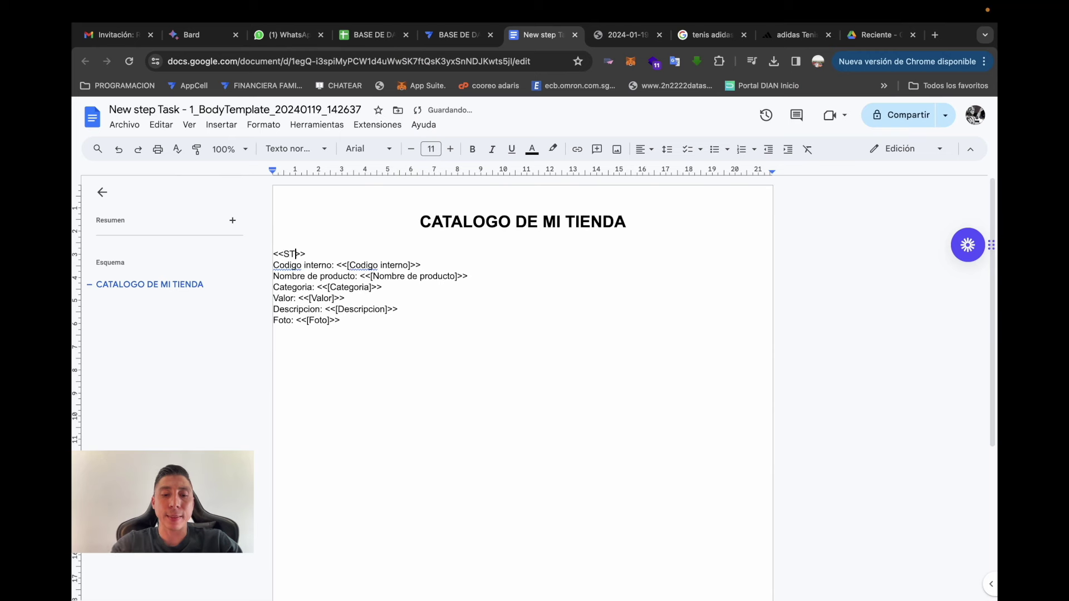
pyautogui.press('End')
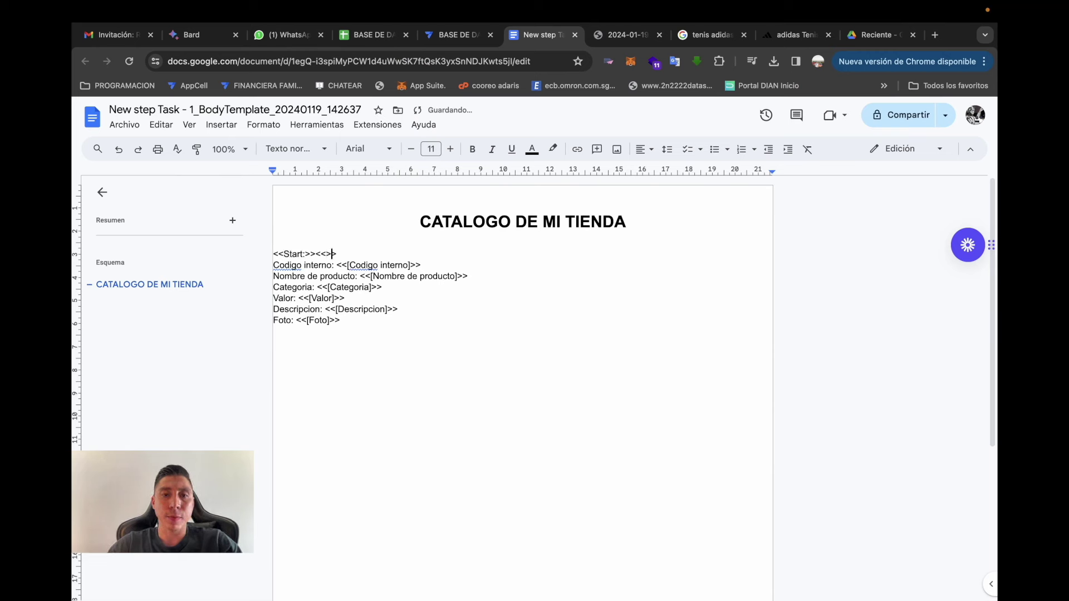
pyautogui.write('end')
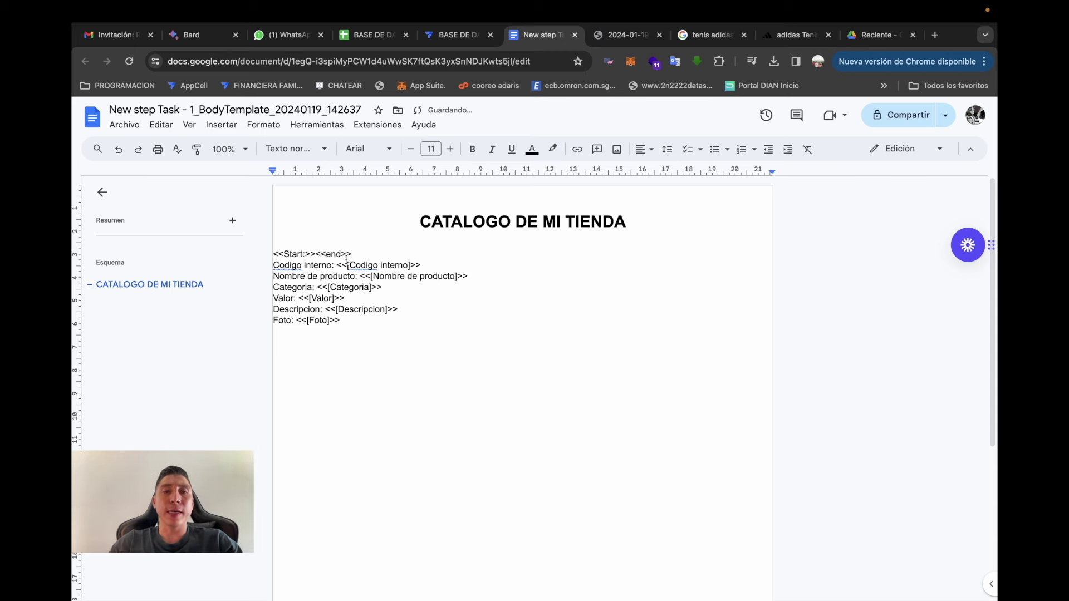
pyautogui.click(315, 251)
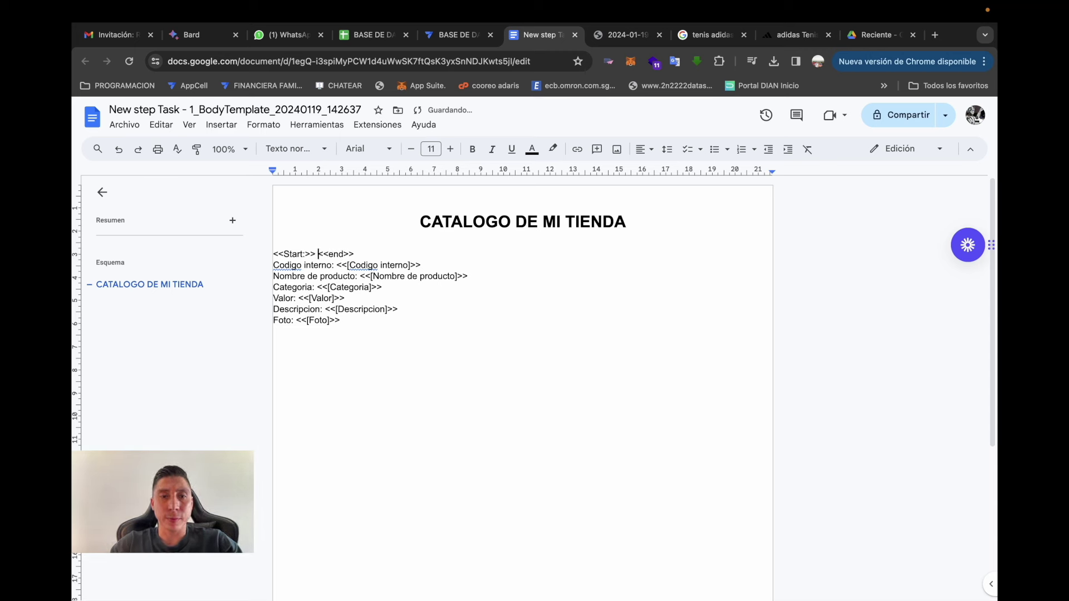
pyautogui.press('BackSpace')
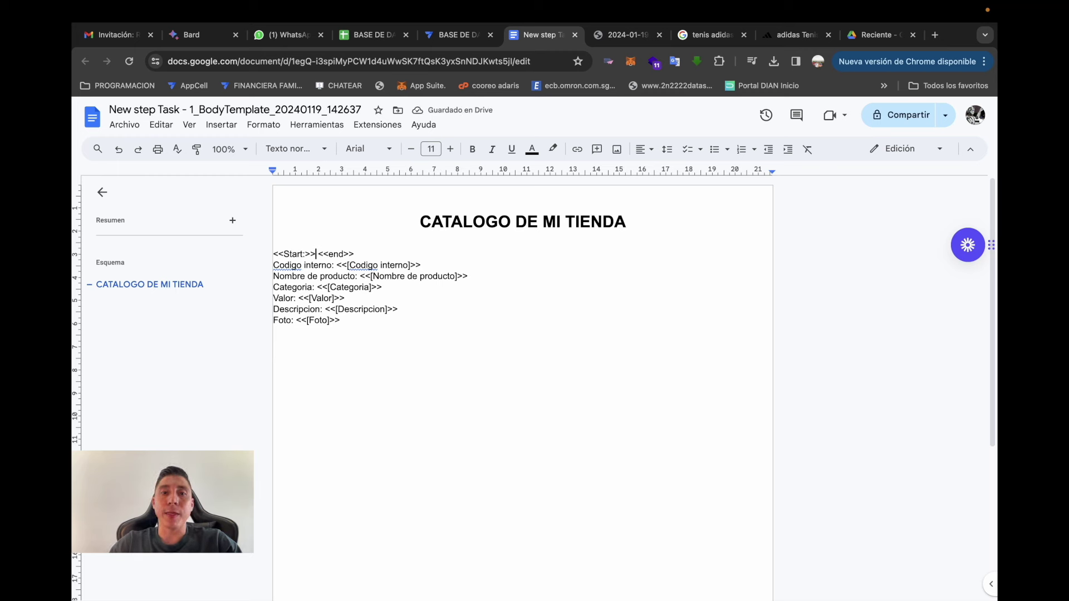
pyautogui.write(':')
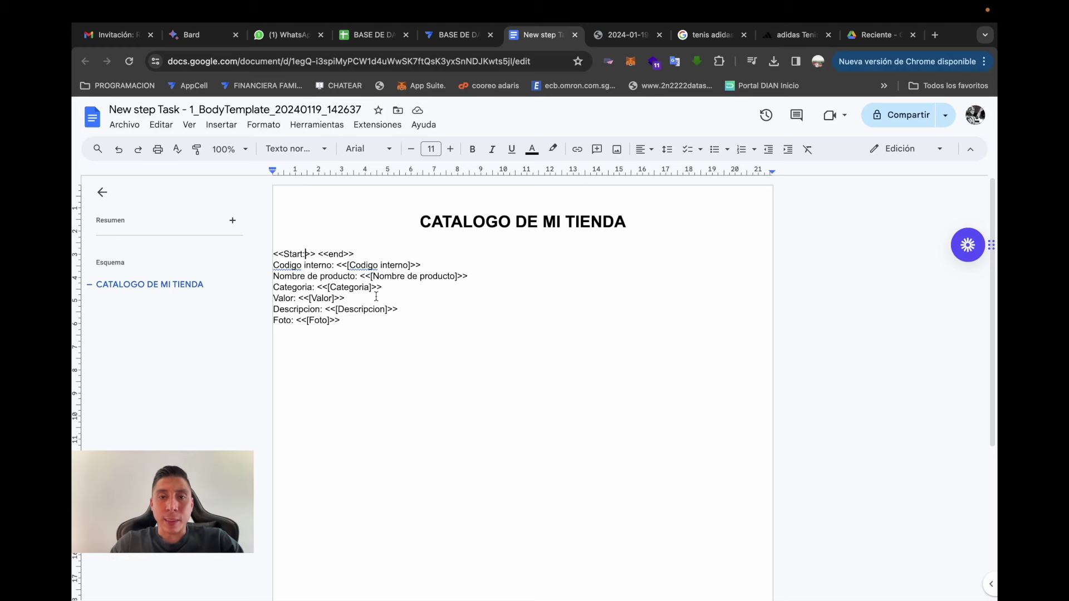
pyautogui.write('select')
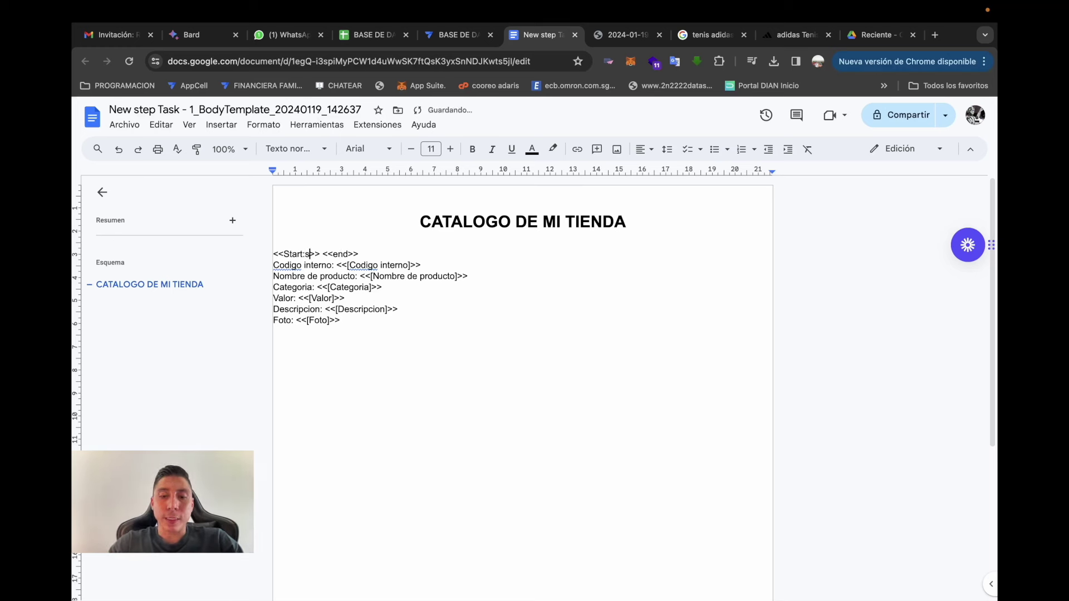
pyautogui.write('()')
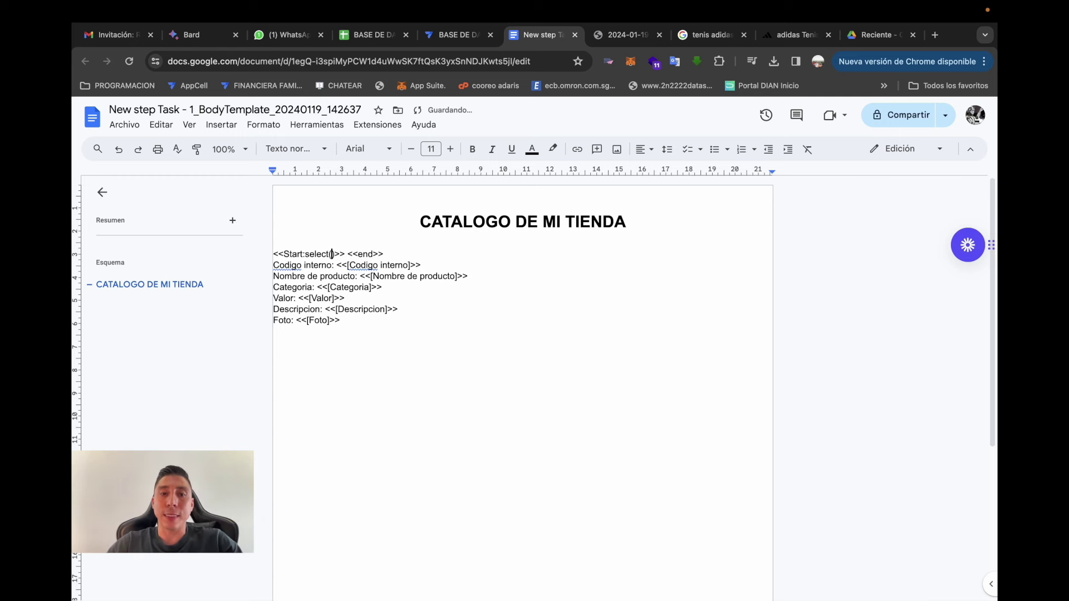
# - Copy the PRODUCTOS sheet name from the BASE DE DATOS spreadsheet
pyautogui.click(354, 35)
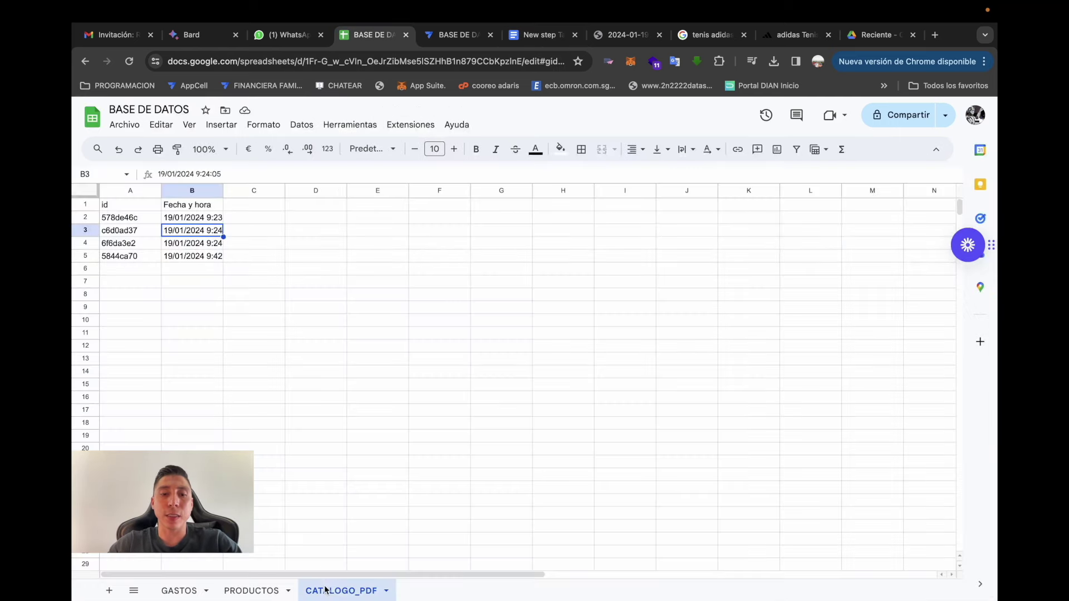
pyautogui.click(249, 591)
pyautogui.doubleClick(255, 593)
pyautogui.press('super+c')
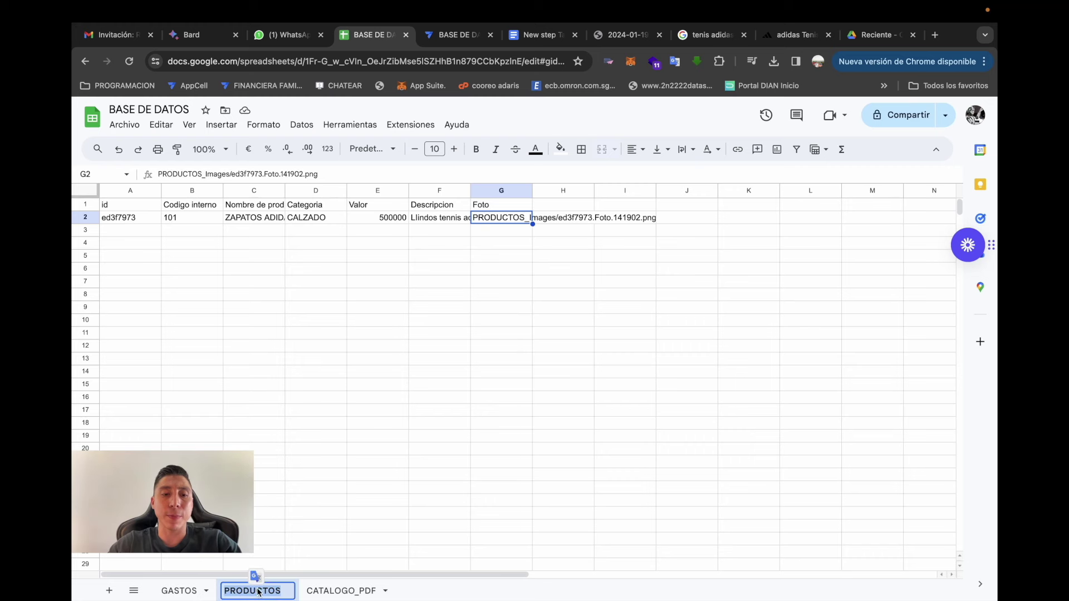
pyautogui.click(536, 35)
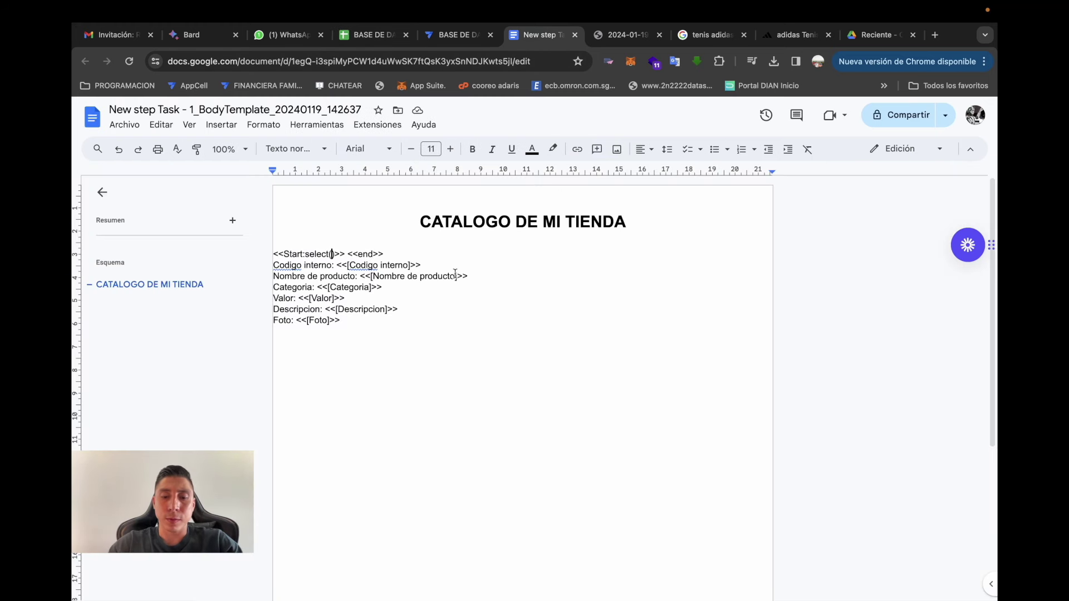
# - Complete the Start expression as select(PRODUCTOS[id],true), pasting PRODUCTOS as plain text
pyautogui.press('super+v')
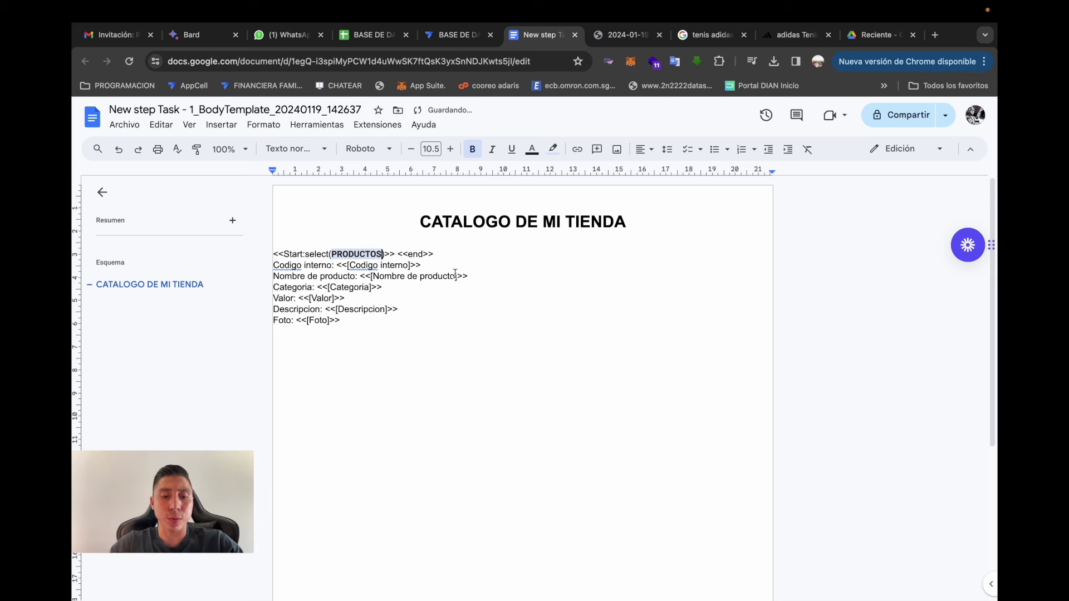
pyautogui.press('BackSpace')
pyautogui.press('super+shift+v')
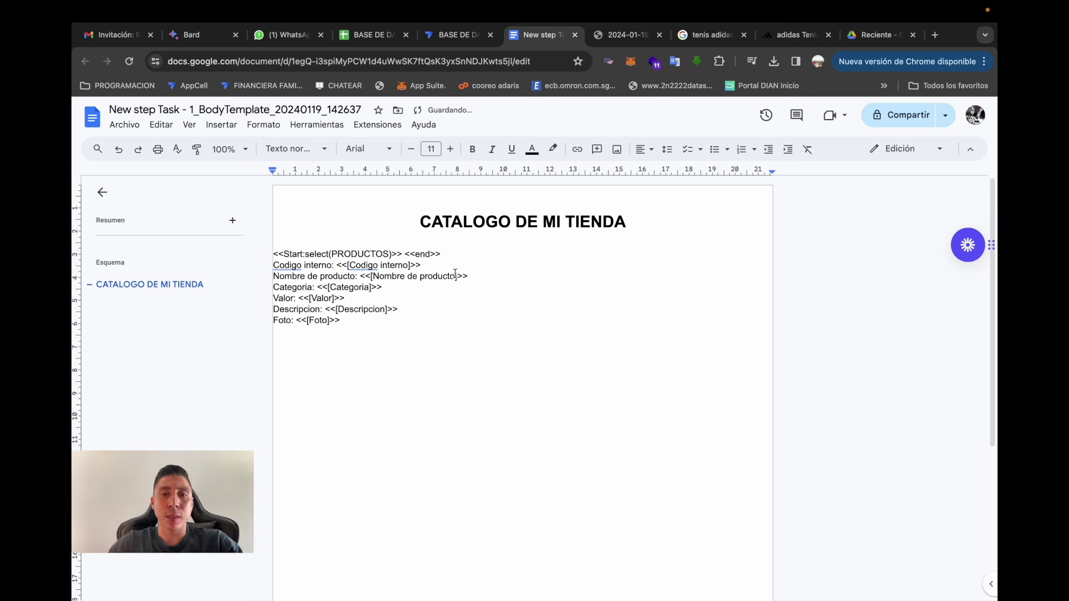
pyautogui.write('[]')
pyautogui.press('Left')
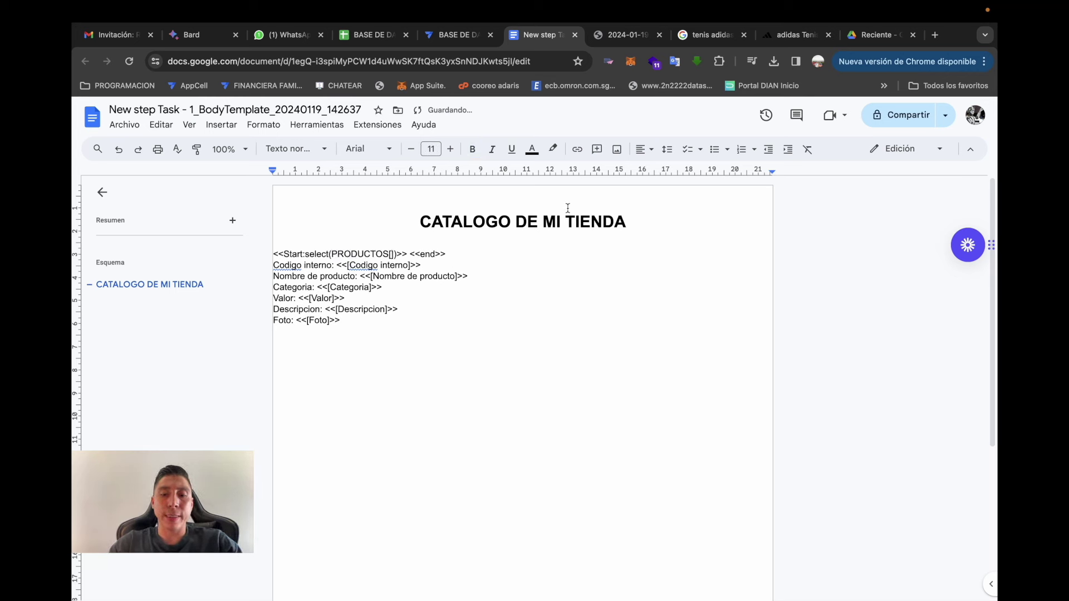
pyautogui.write('id]')
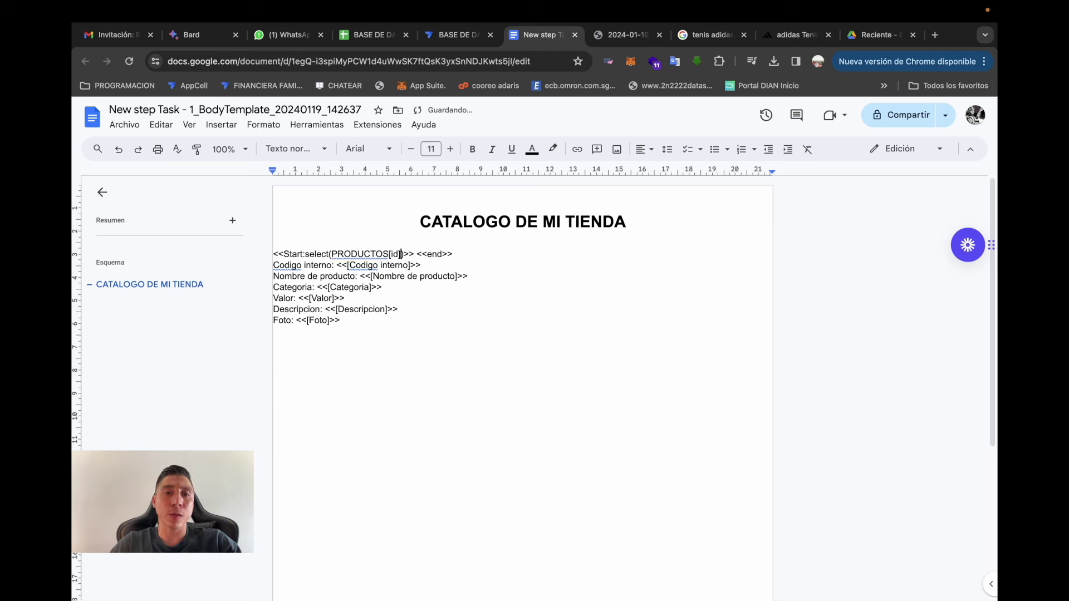
pyautogui.write(',true')
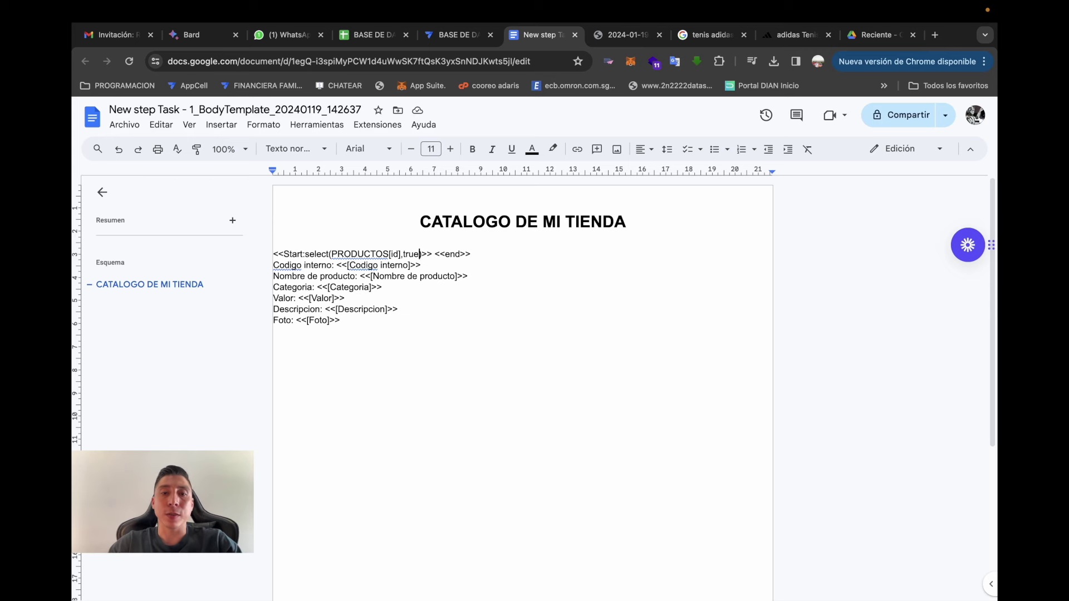
# - Try a [Categoria]=Zapatos condition, then restore true as the select condition
pyautogui.press('Return')
pyautogui.press('Return')
pyautogui.press('BackSpace')
pyautogui.press('BackSpace')
pyautogui.press('BackSpace')
pyautogui.press('BackSpace')
pyautogui.press('BackSpace')
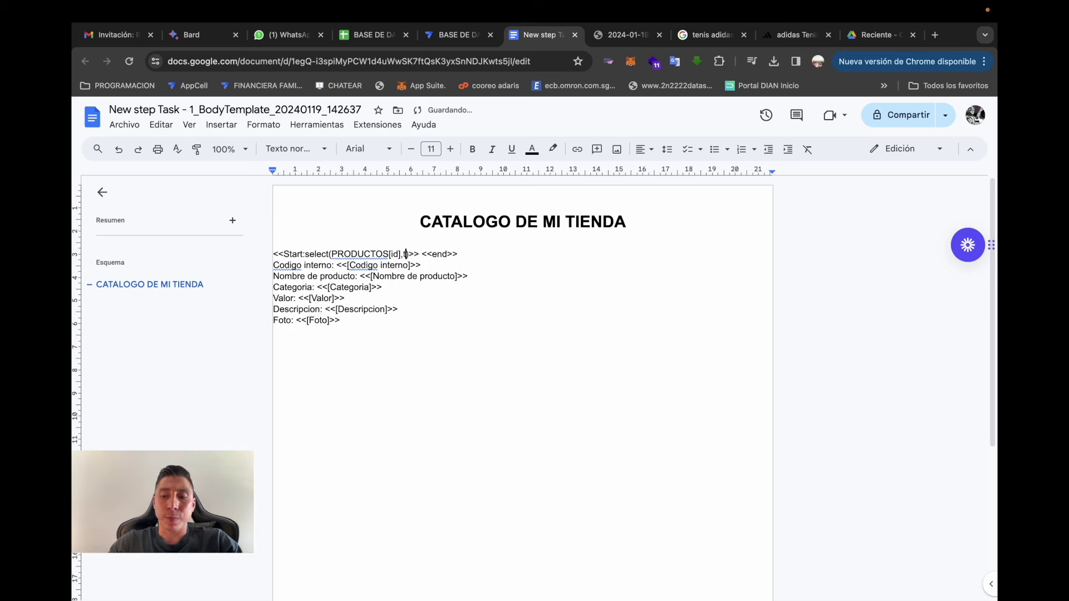
pyautogui.press('BackSpace')
pyautogui.write('[]')
pyautogui.press('Left')
pyautogui.write('Categoria')
pyautogui.press('Right')
pyautogui.write('=Zapatos')
pyautogui.keyDown('shift'); pyautogui.click(291, 254); pyautogui.keyUp('shift')
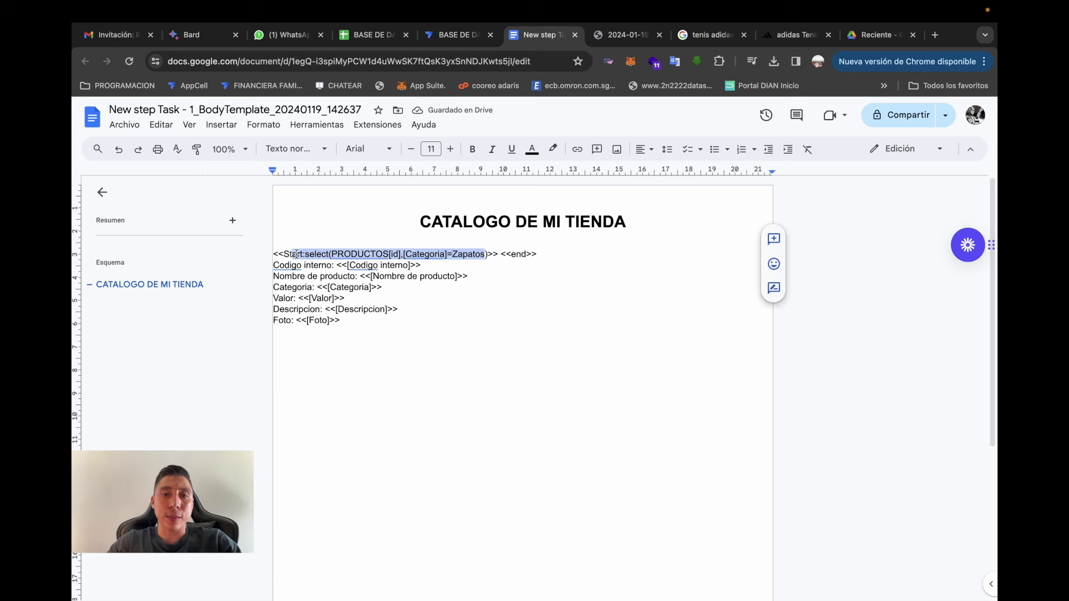
pyautogui.click(486, 254)
pyautogui.press('BackSpace')
pyautogui.press('BackSpace')
pyautogui.press('BackSpace')
pyautogui.press('BackSpace')
pyautogui.press('BackSpace')
pyautogui.press('BackSpace')
pyautogui.press('BackSpace')
pyautogui.press('BackSpace')
pyautogui.press('BackSpace')
pyautogui.press('BackSpace')
pyautogui.press('BackSpace')
pyautogui.press('BackSpace')
pyautogui.press('BackSpace')
pyautogui.press('BackSpace')
pyautogui.press('BackSpace')
pyautogui.press('BackSpace')
pyautogui.press('BackSpace')
pyautogui.press('BackSpace')
pyautogui.press('BackSpace')
pyautogui.press('BackSpace')
pyautogui.write('true)')
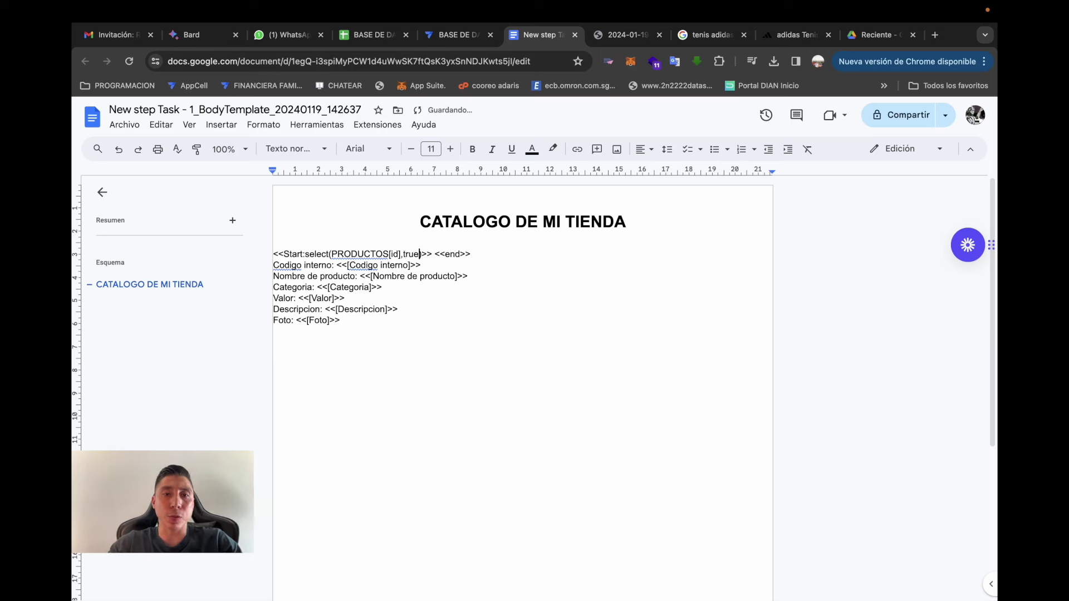
# - Delete the <<end>> tag from the Start line
pyautogui.doubleClick(482, 255)
pyautogui.click(432, 255)
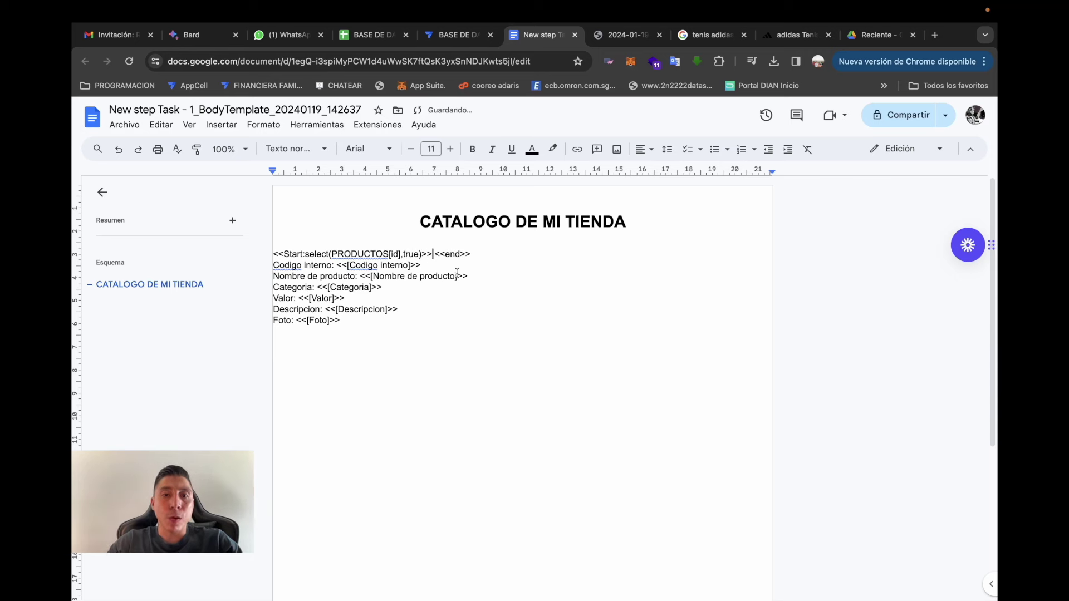
pyautogui.moveTo(434, 254); pyautogui.dragTo(475, 259)
pyautogui.hotkey('ctrl', 'c')
pyautogui.press('Delete')
pyautogui.press('Delete')
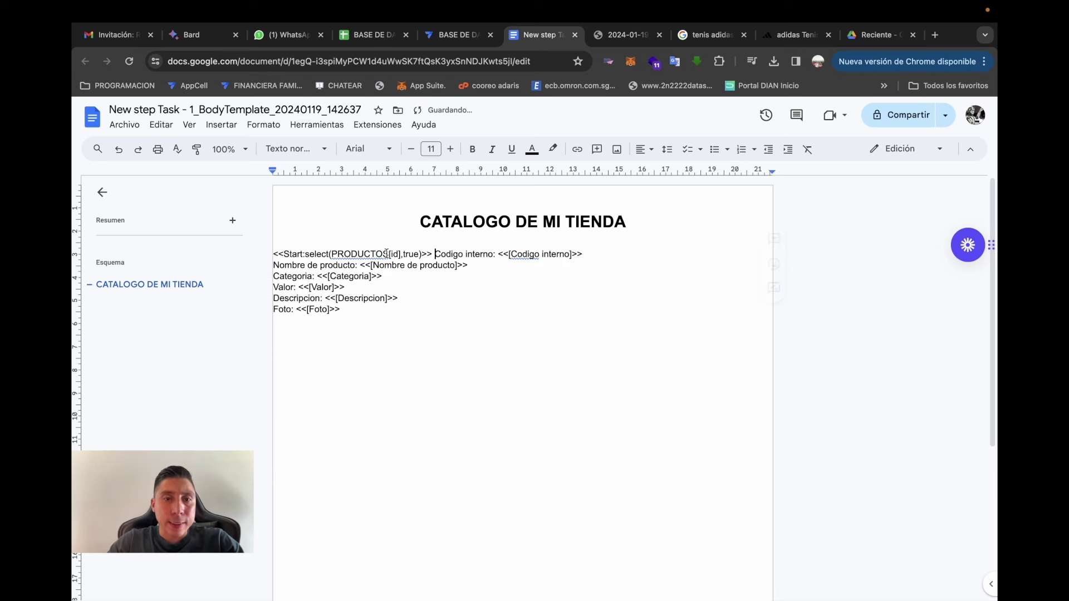
# - Paste <<end>> below the Foto line and move Codigo interno onto its own line
pyautogui.click(373, 331)
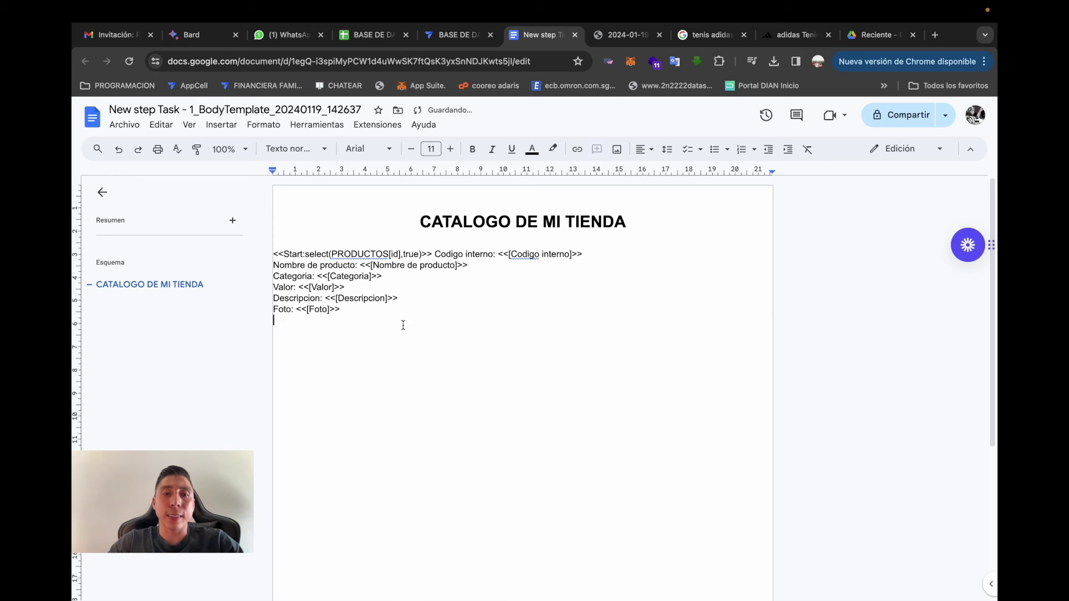
pyautogui.hotkey('ctrl', 'v')
pyautogui.press('Return')
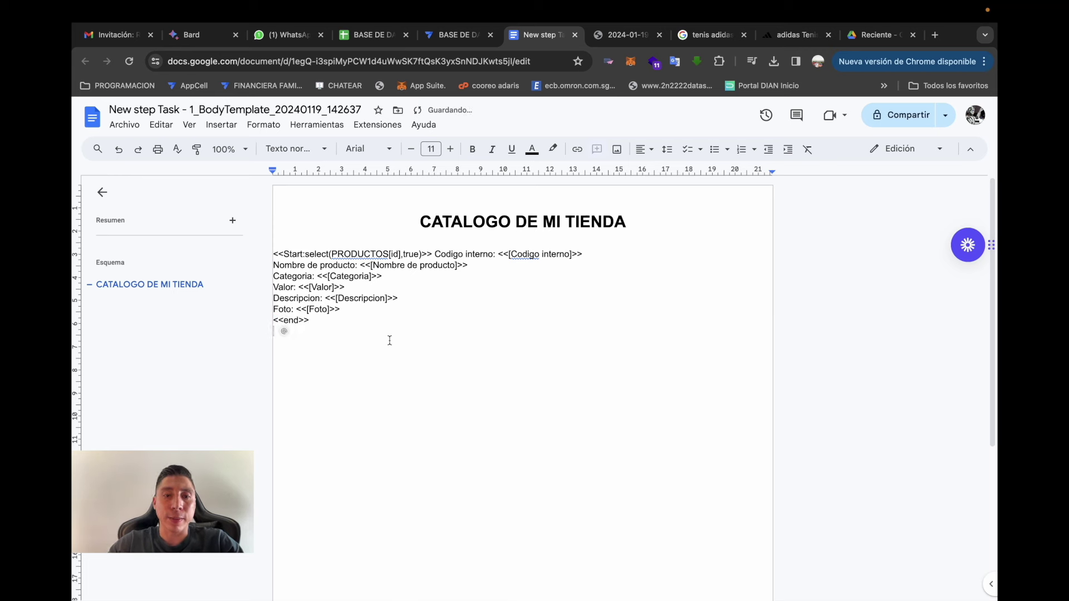
pyautogui.click(273, 320)
pyautogui.press('Return')
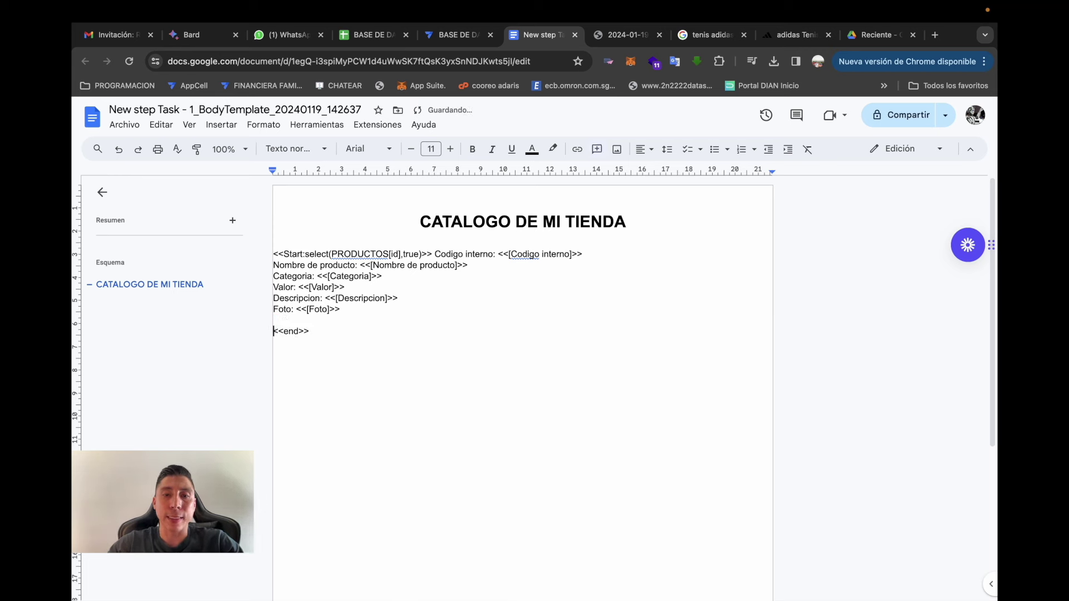
pyautogui.click(433, 255)
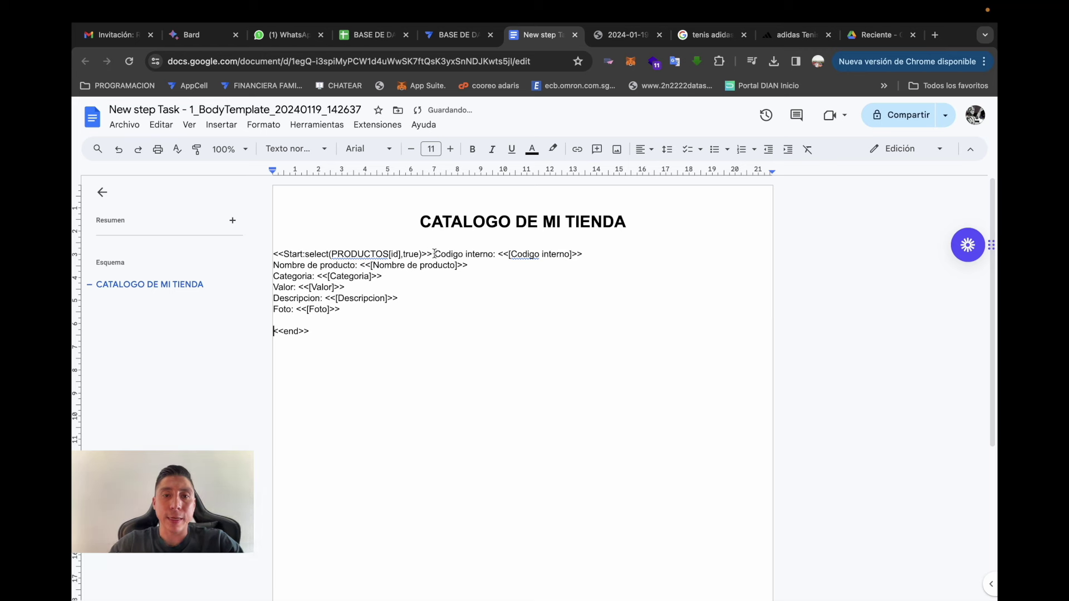
pyautogui.press('Return')
pyautogui.press('Return')
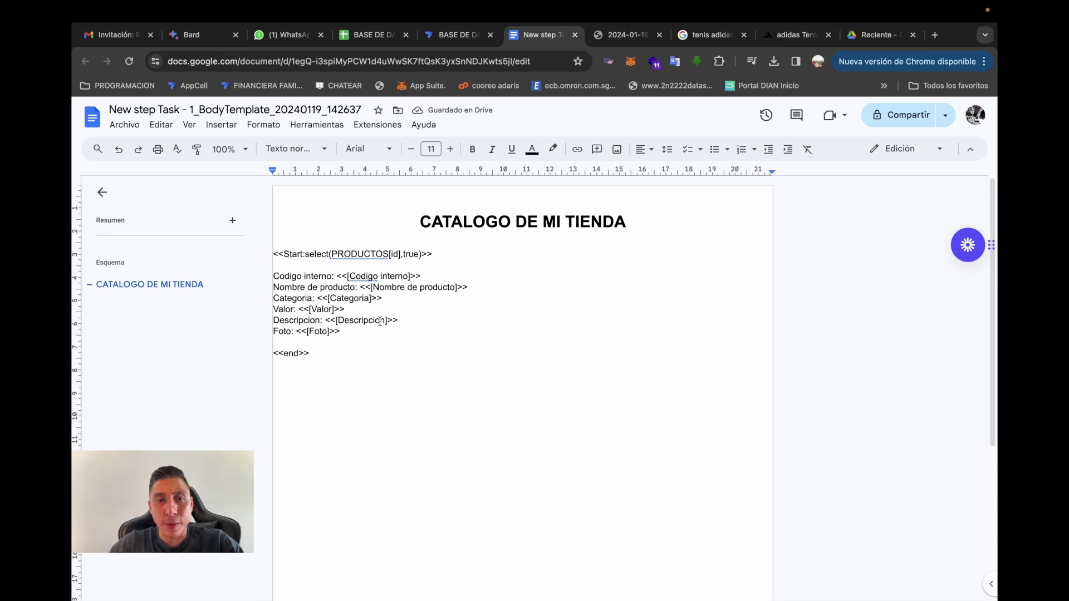
# - Try copying the six product field lines below <<end>>, then undo the duplicate
pyautogui.moveTo(383, 334); pyautogui.dragTo(250, 276)
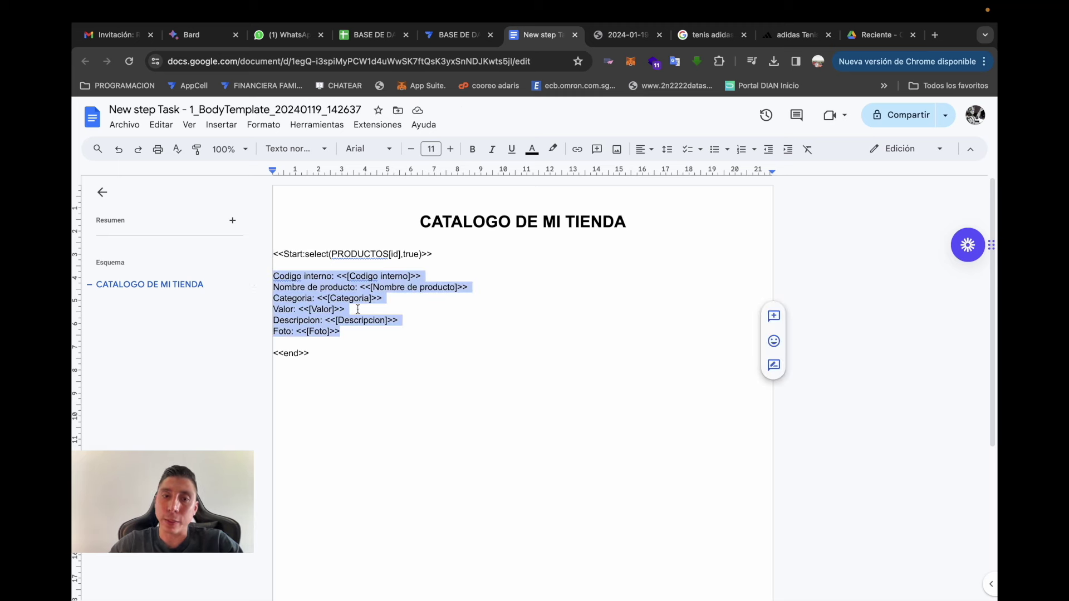
pyautogui.click(416, 362)
pyautogui.moveTo(362, 337); pyautogui.dragTo(263, 282)
pyautogui.hotkey('ctrl', 'c')
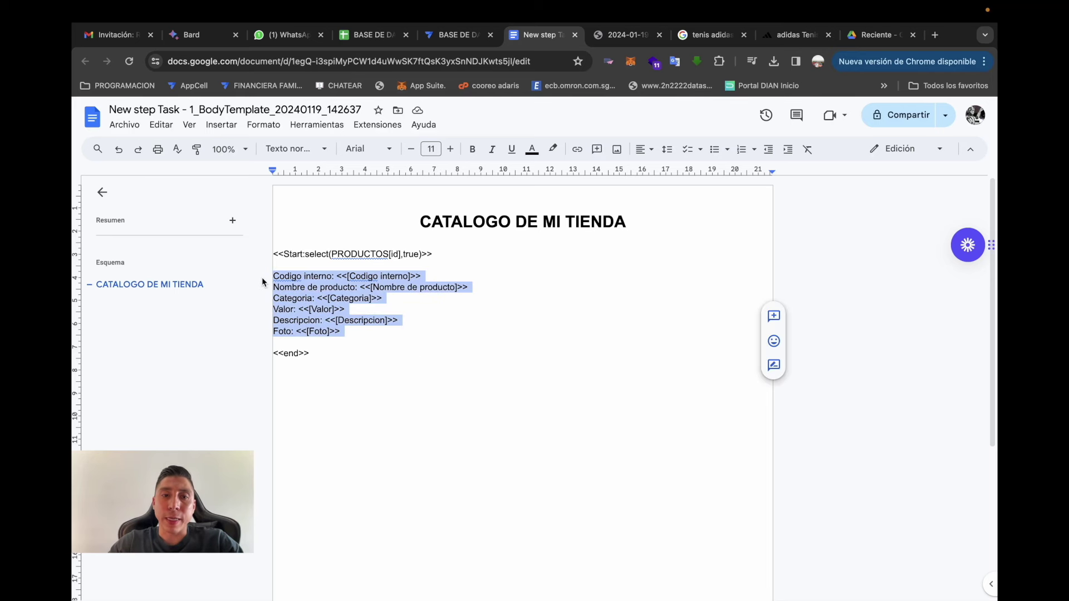
pyautogui.click(388, 370)
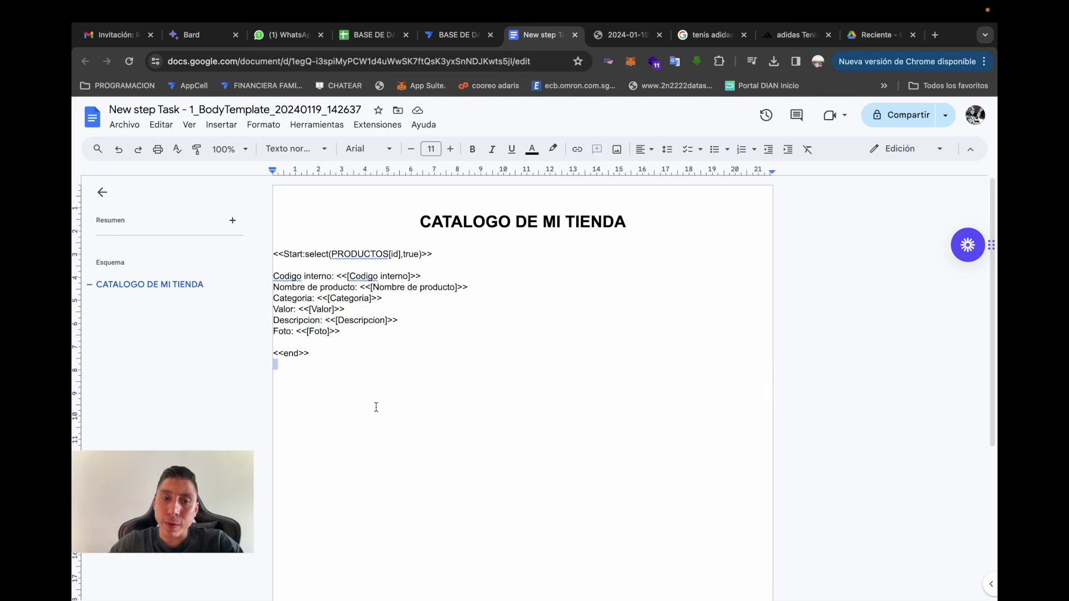
pyautogui.press('Return')
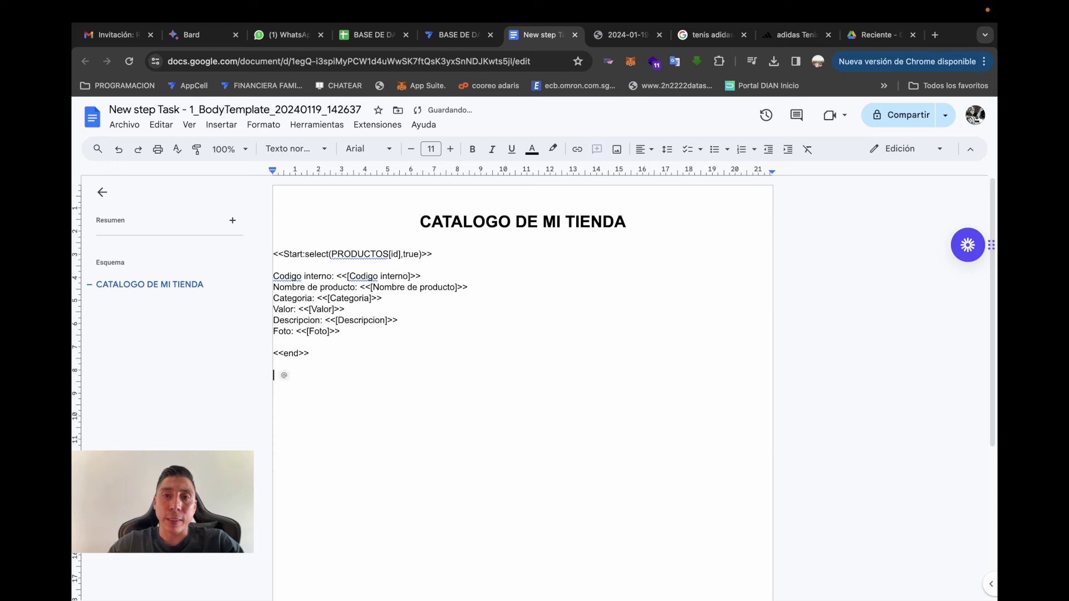
pyautogui.hotkey('ctrl', 'v')
pyautogui.press('BackSpace')
pyautogui.hotkey('ctrl', 'v')
pyautogui.hotkey('ctrl', 'z')
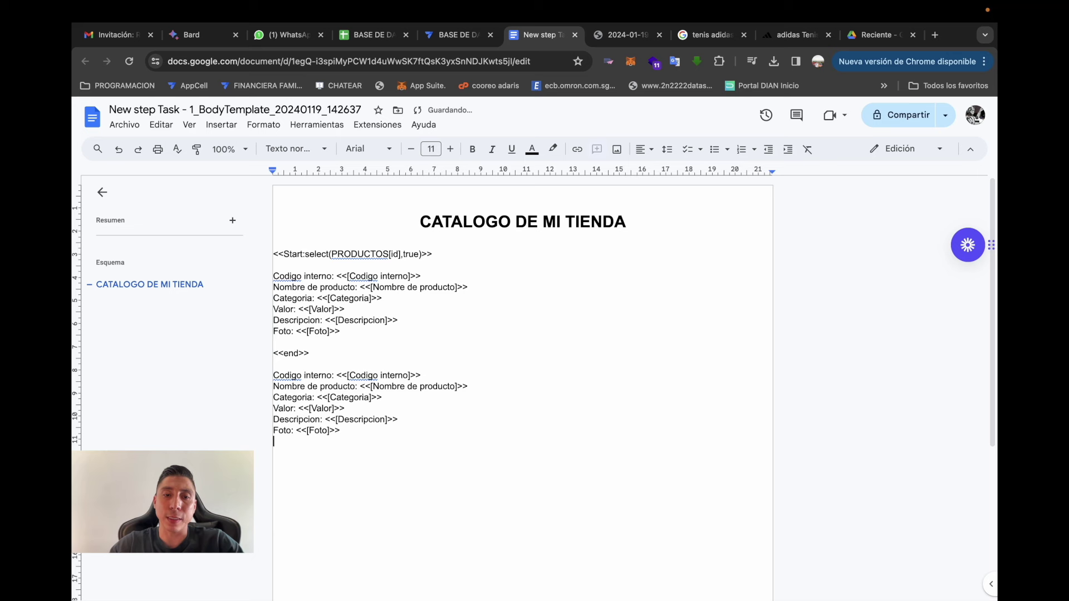
pyautogui.hotkey('ctrl', 'z')
pyautogui.tripleClick(399, 361)
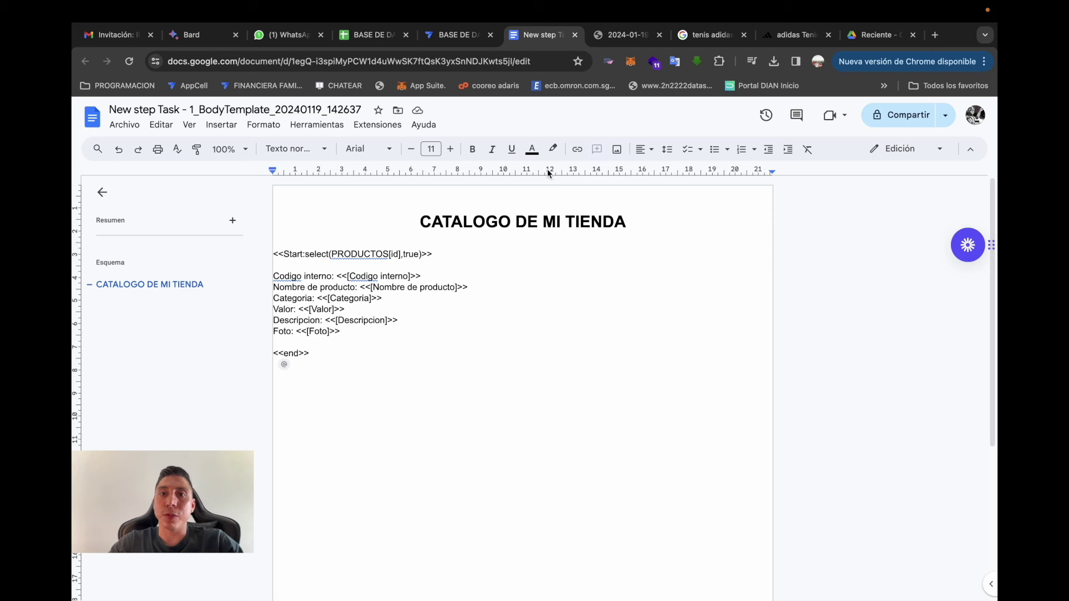
pyautogui.click(427, 343)
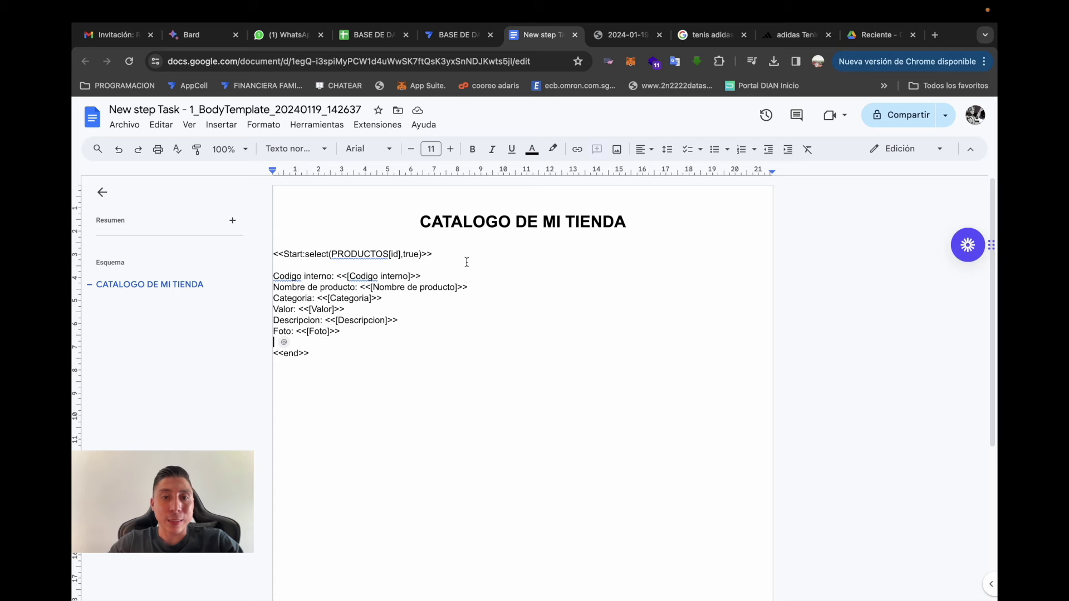
pyautogui.click(460, 35)
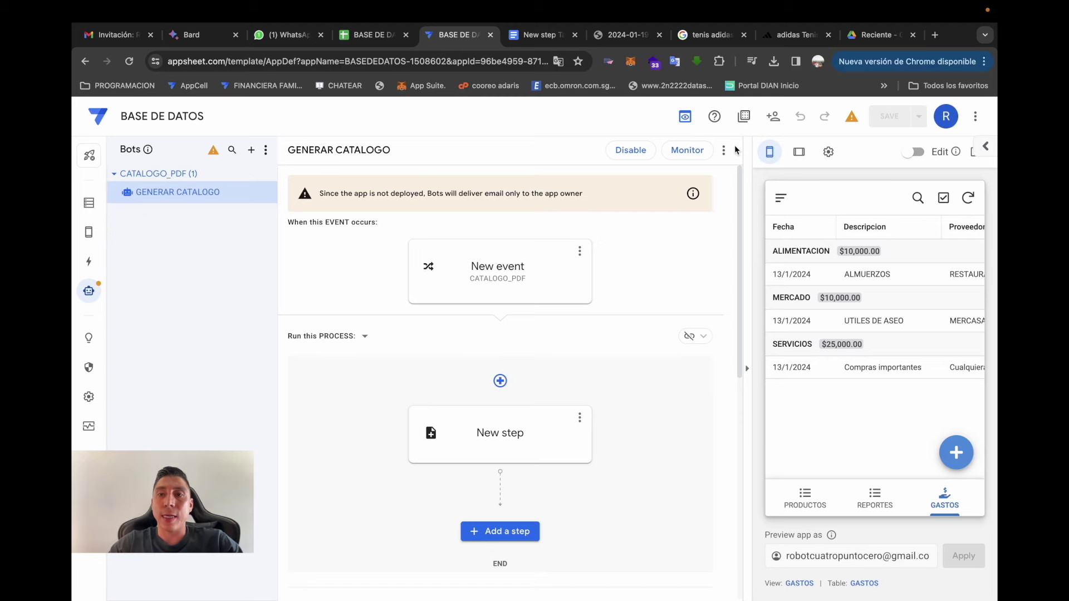
# - Test the GENERAR CATALOGO bot and compare its results with the template's Start expression
pyautogui.click(725, 150)
pyautogui.click(736, 163)
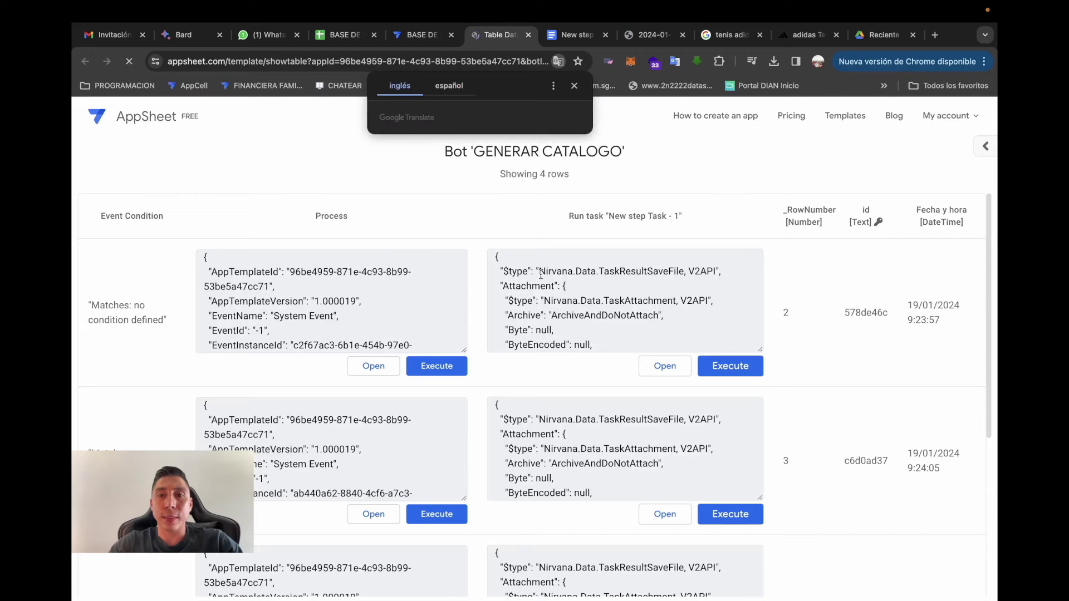
pyautogui.click(574, 85)
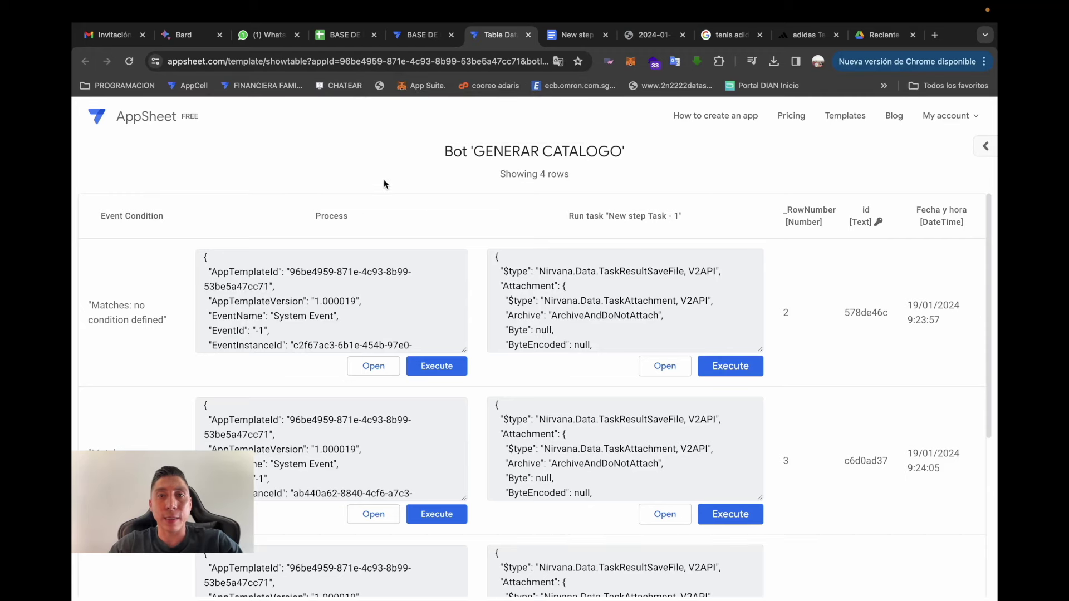
pyautogui.click(572, 35)
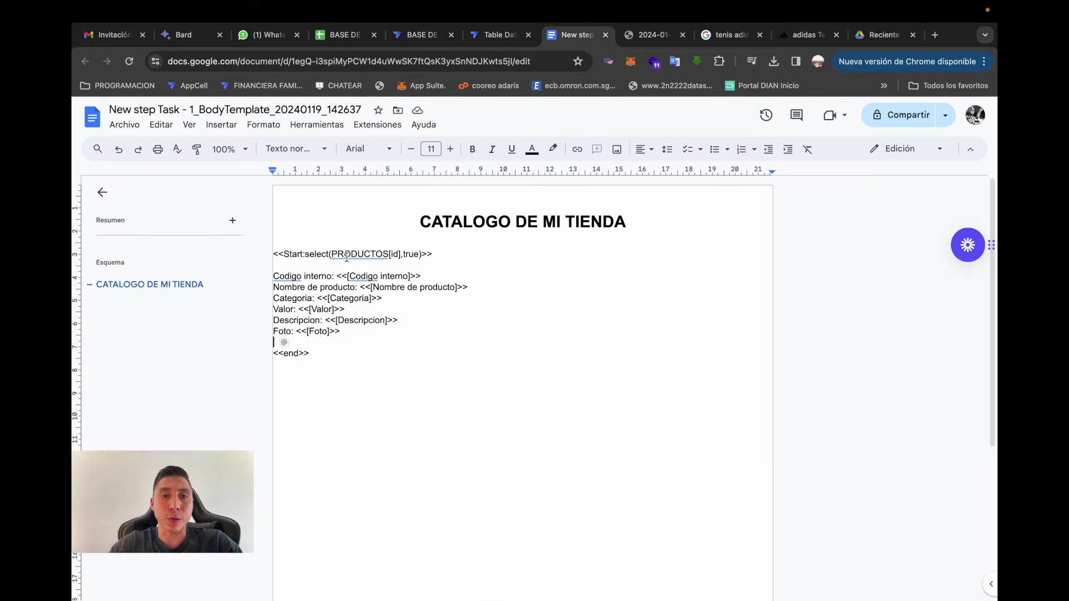
pyautogui.doubleClick(329, 254)
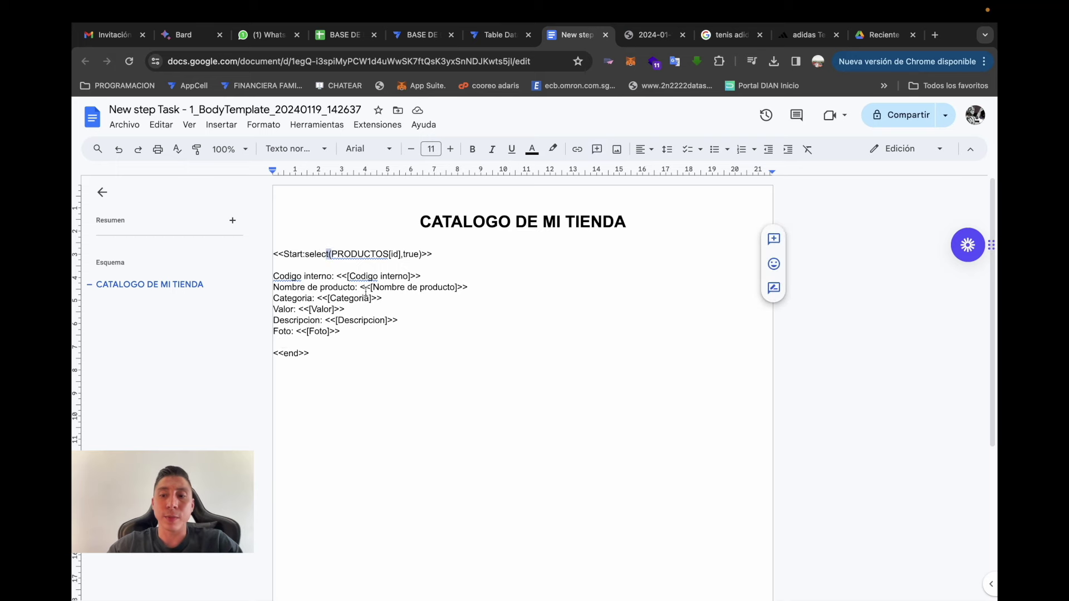
pyautogui.press('BackSpace')
pyautogui.press('BackSpace')
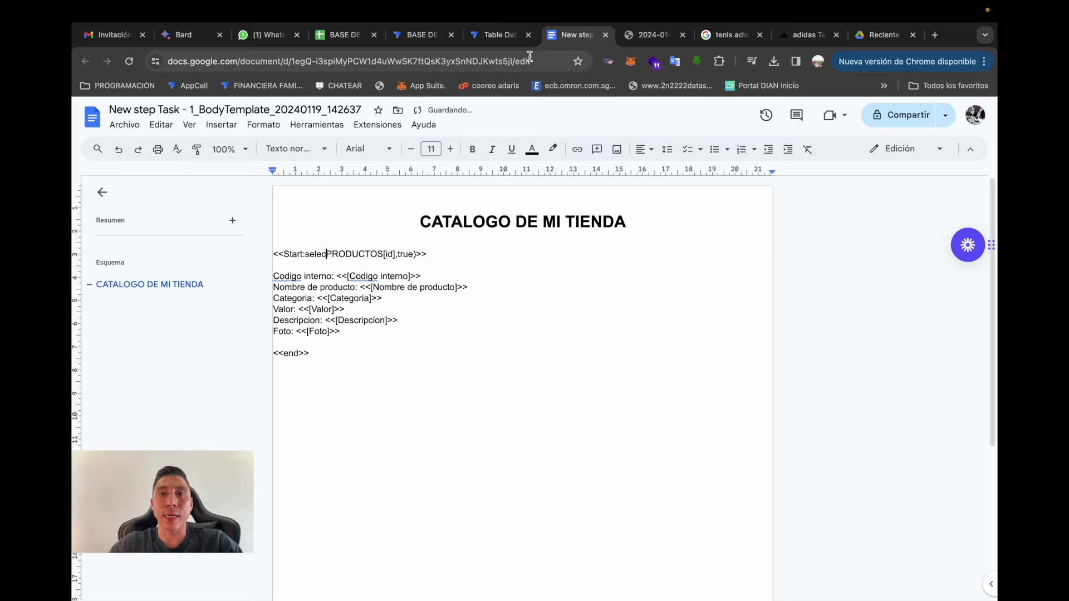
pyautogui.click(501, 35)
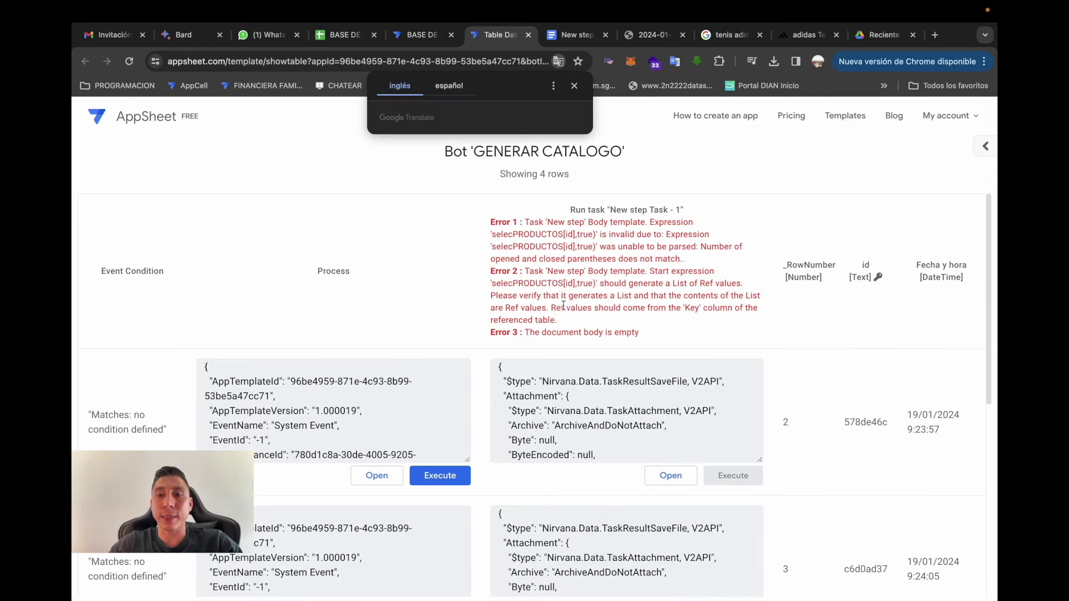
pyautogui.scroll(-2, 678, 370)
pyautogui.scroll(2, 678, 371)
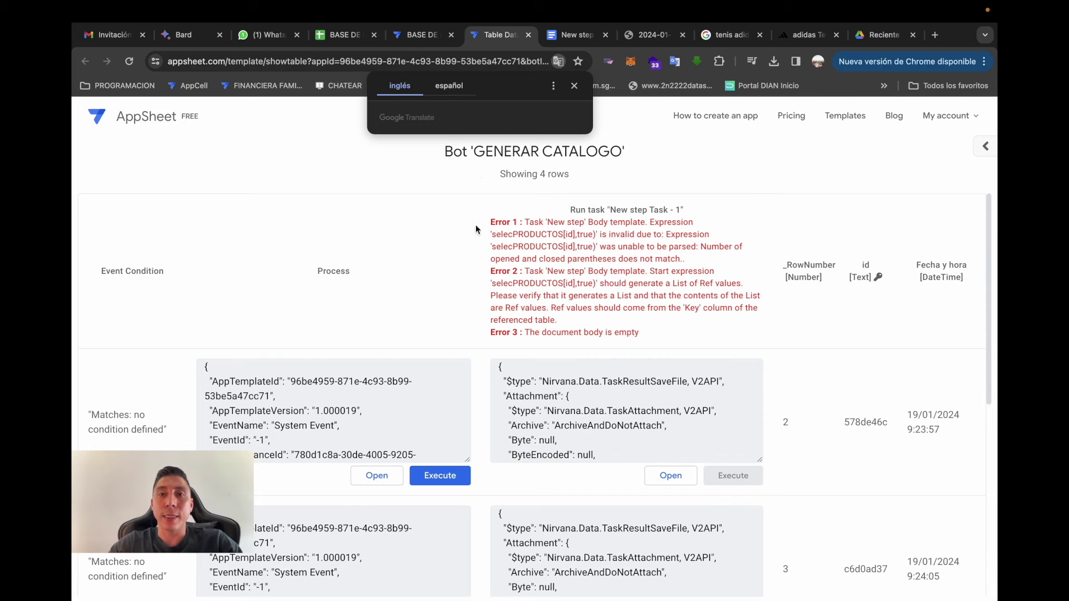
pyautogui.click(573, 35)
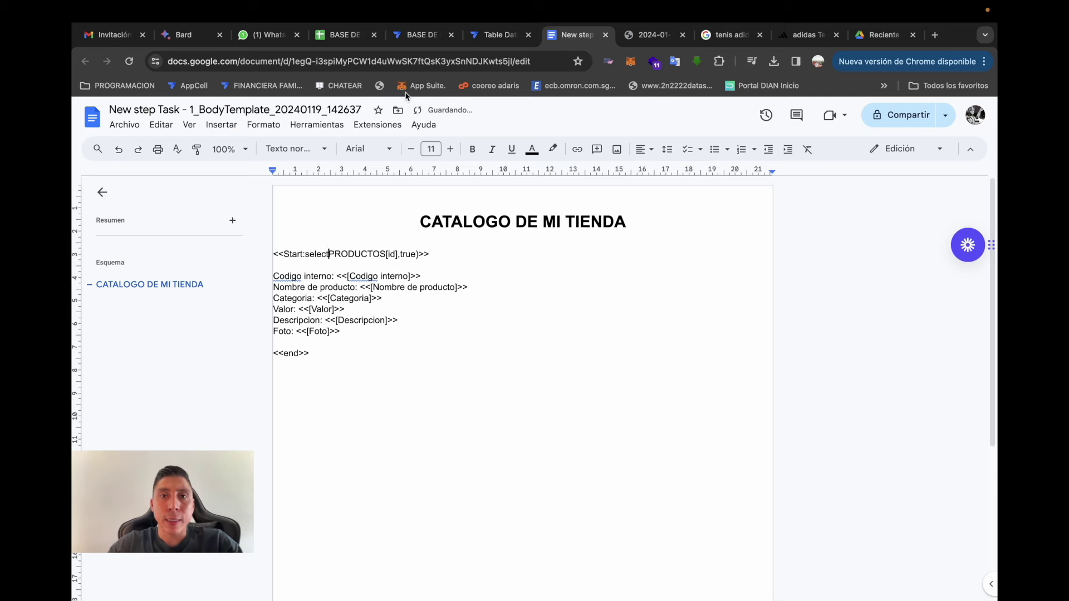
pyautogui.click(497, 35)
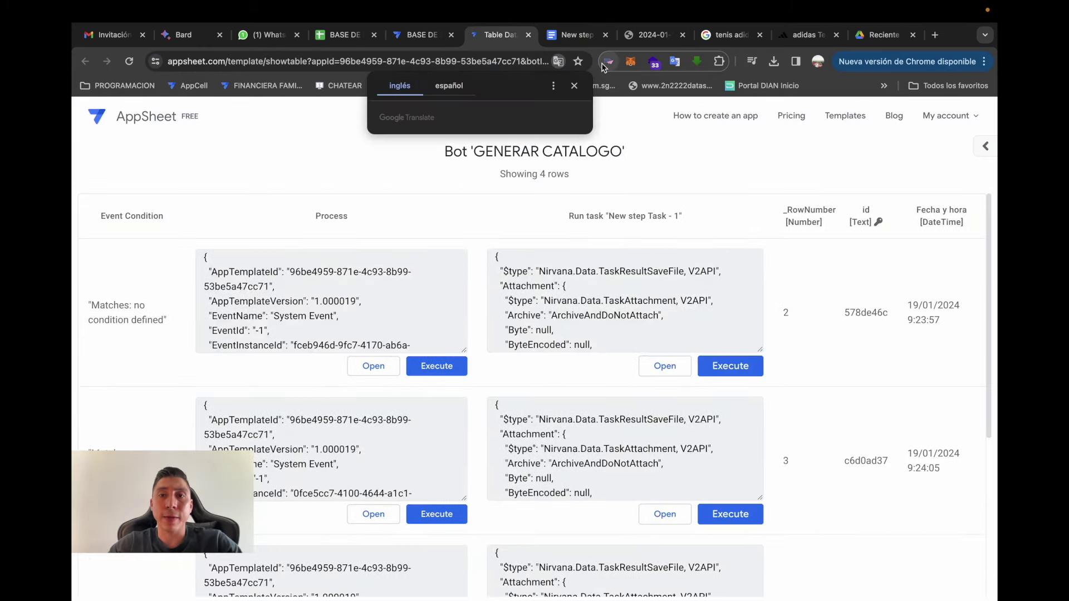
pyautogui.click(422, 34)
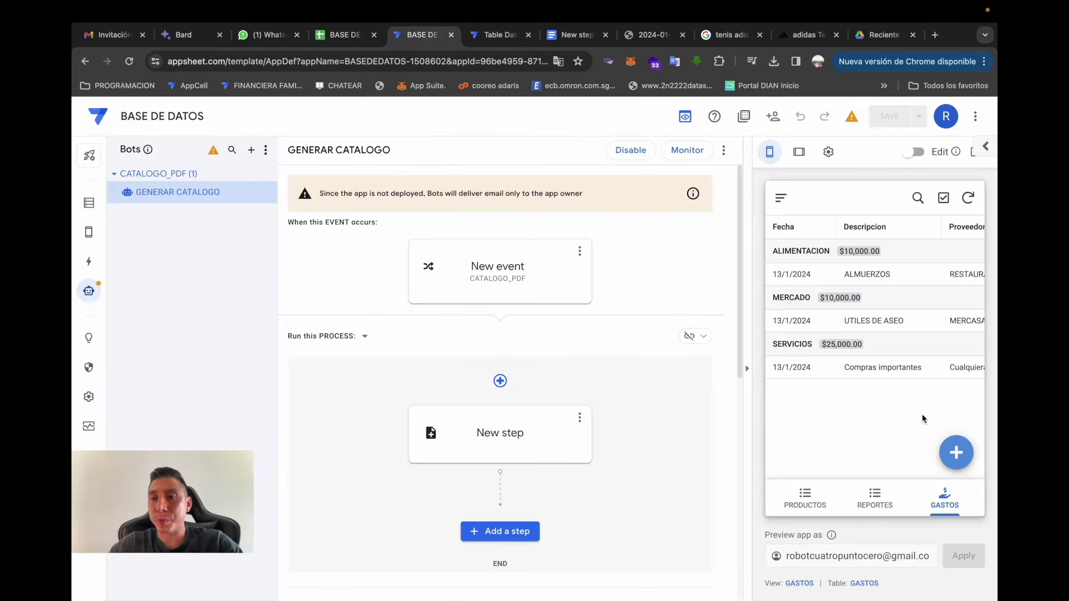
# - Submit GENERAR CATALOGO PDF from the preview to generate a new catalog
pyautogui.click(779, 199)
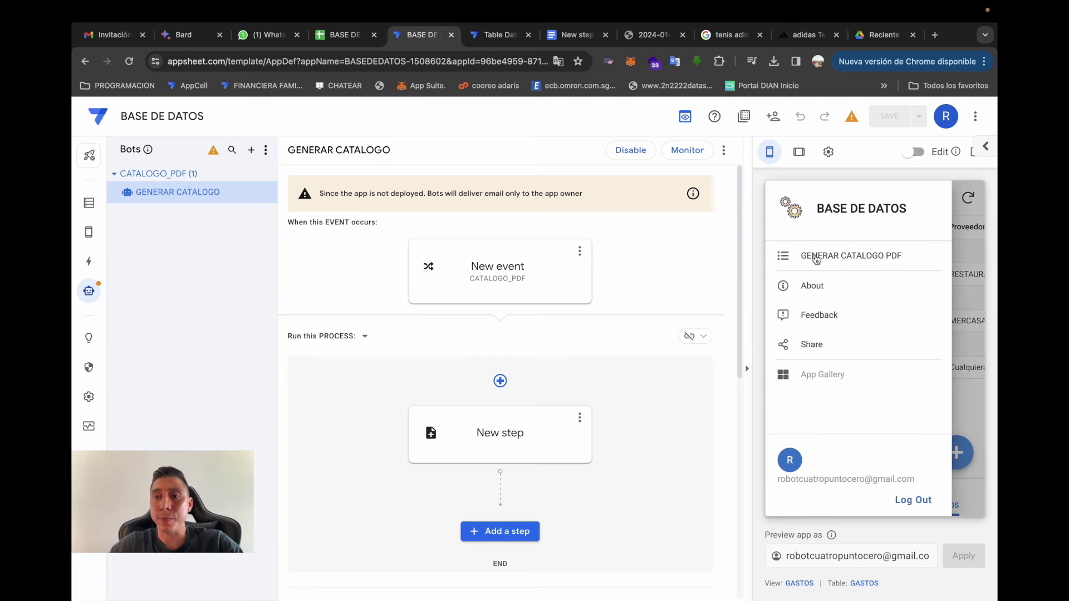
pyautogui.click(825, 255)
pyautogui.click(931, 499)
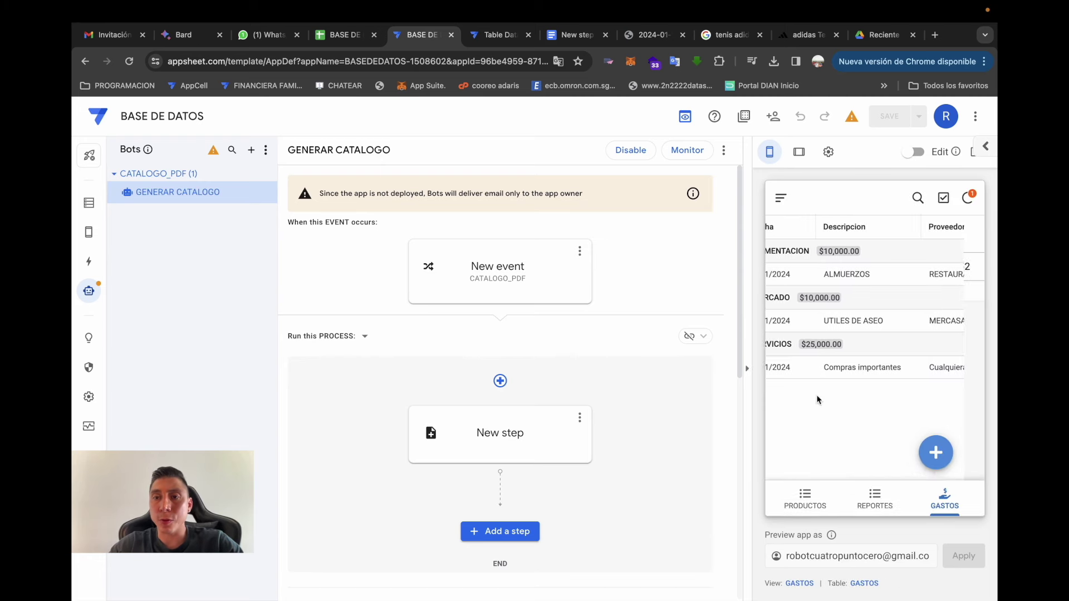
pyautogui.click(881, 35)
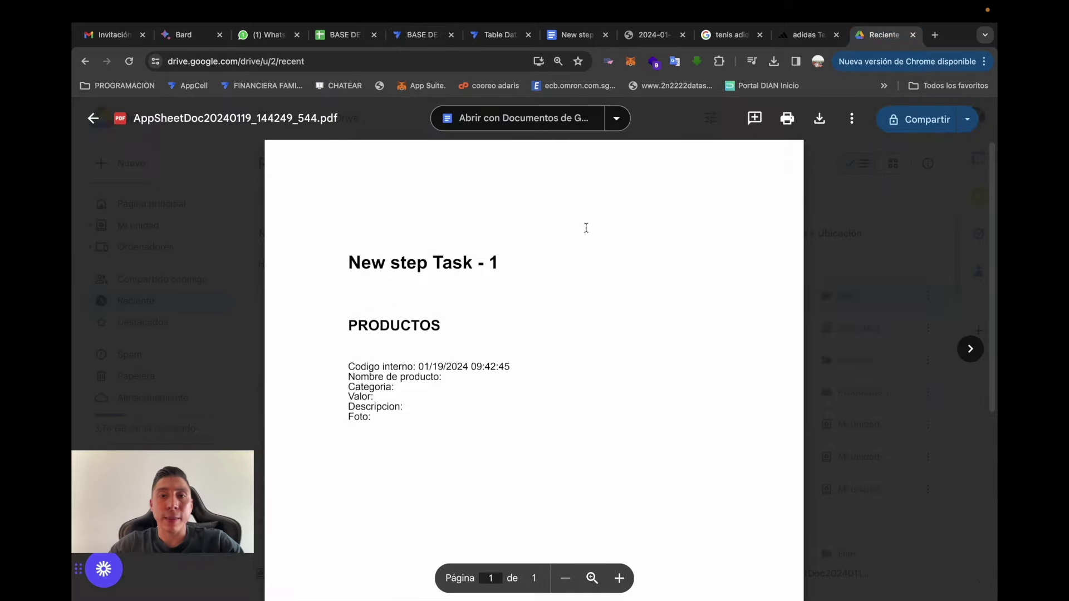
# - Open AppSheetDoc20240119_144855_005.pdf and check it shows ZAPATOS ADIDAS, 500.000,00 $ and the shoe photo
pyautogui.click(236, 237)
pyautogui.click(178, 299)
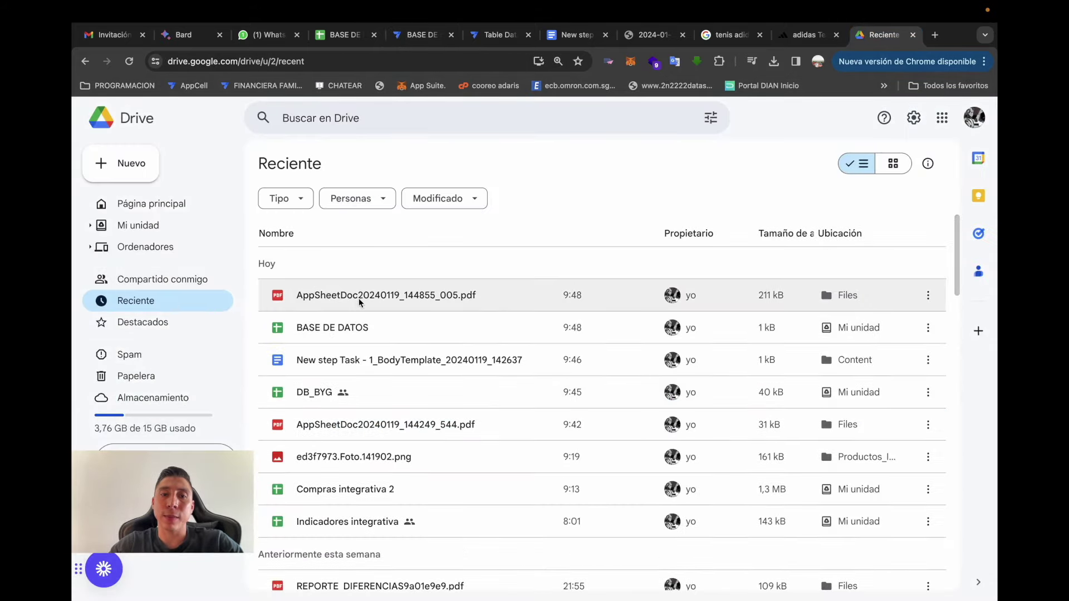
pyautogui.click(357, 301)
pyautogui.doubleClick(355, 299)
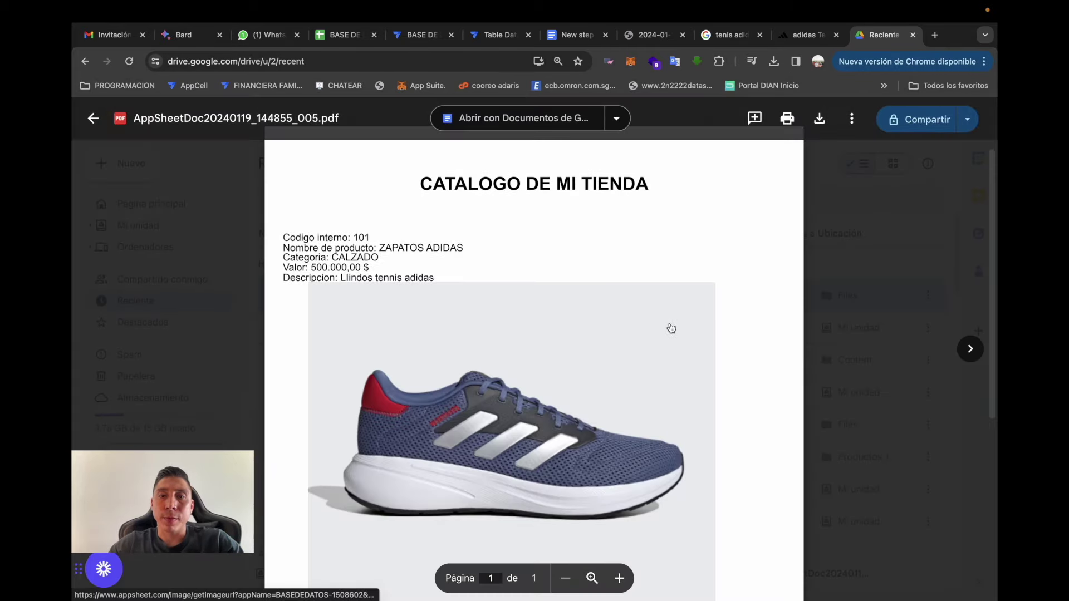
pyautogui.scroll(-1, 554, 238)
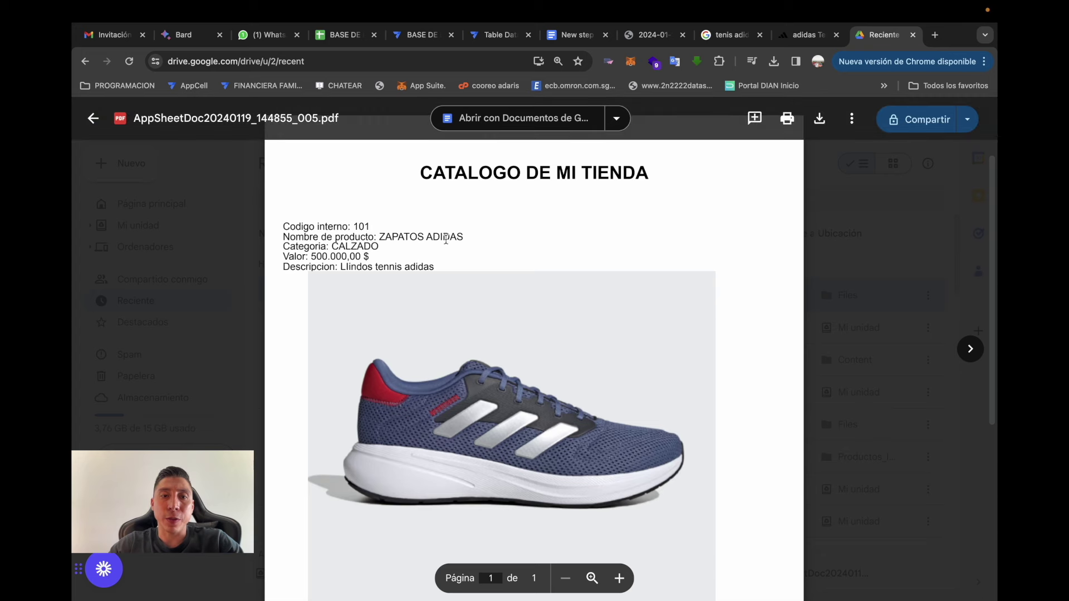
pyautogui.scroll(-5, 495, 281)
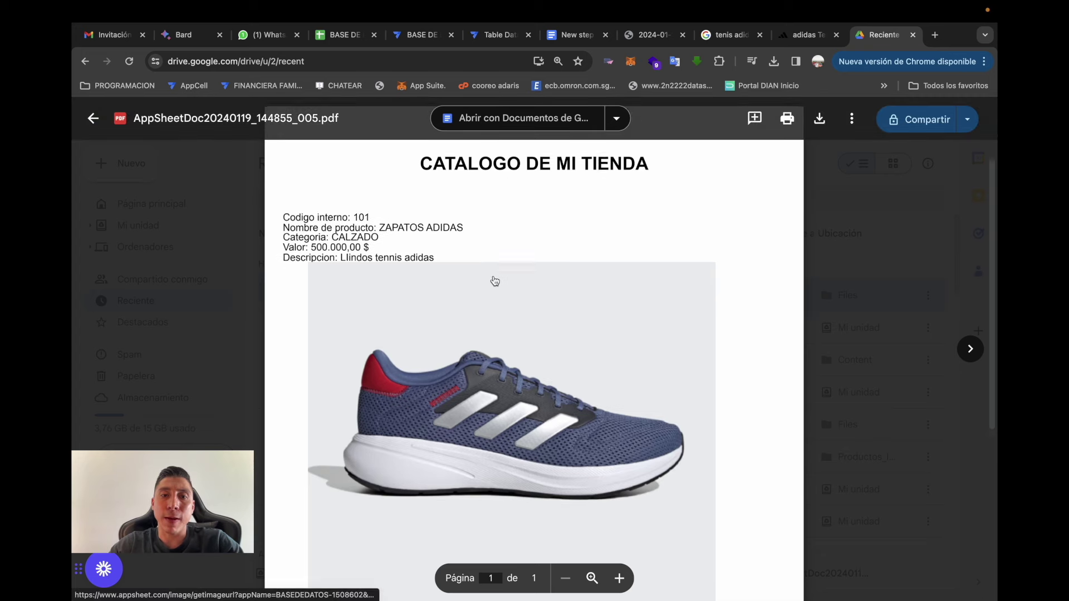
pyautogui.scroll(5, 494, 280)
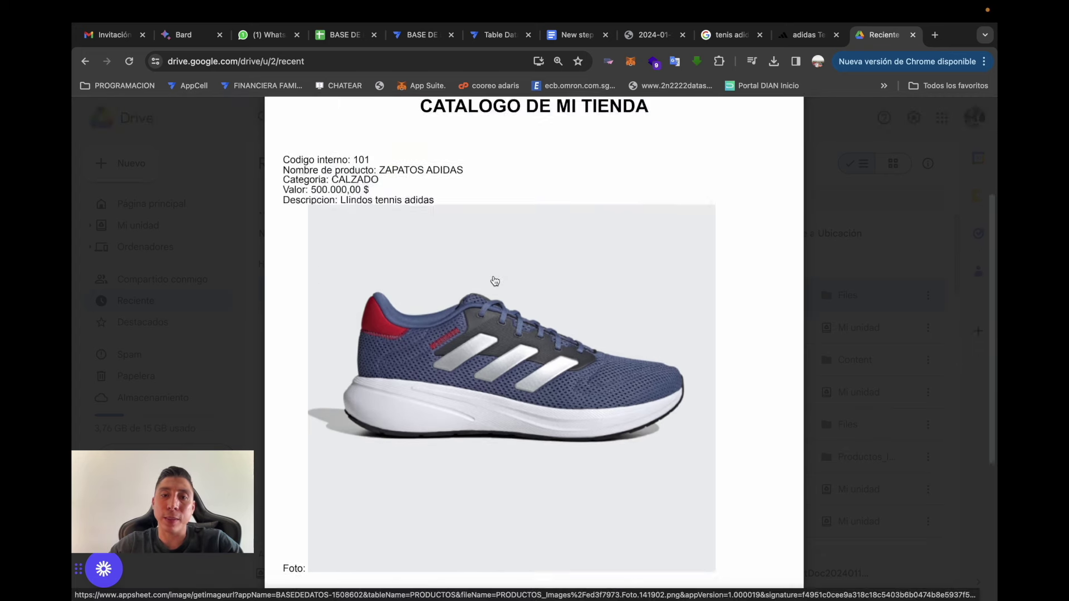
pyautogui.scroll(-5, 494, 280)
pyautogui.scroll(5, 494, 280)
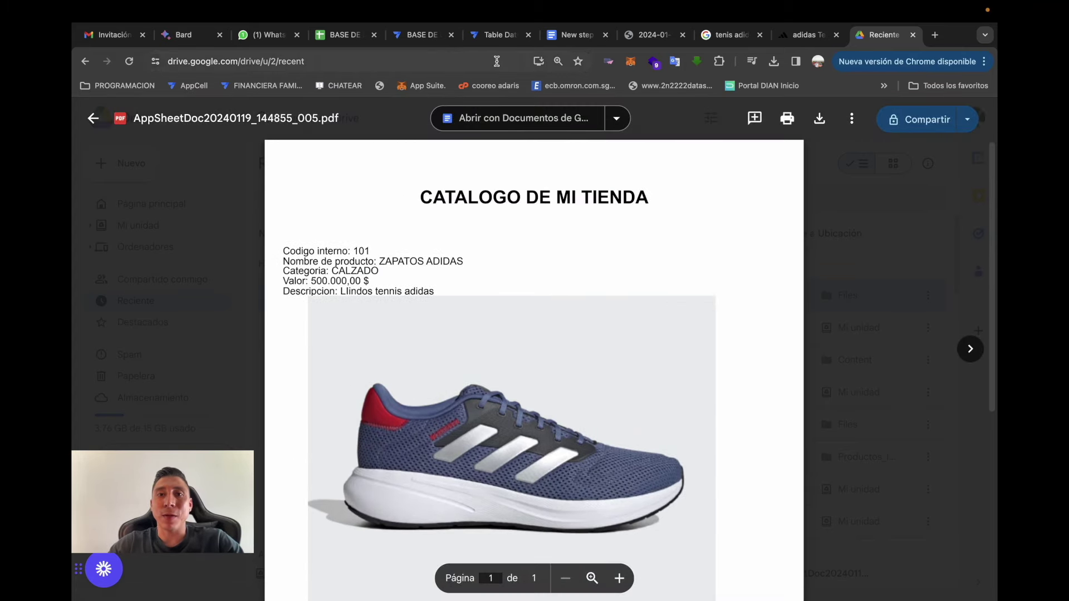
pyautogui.click(419, 34)
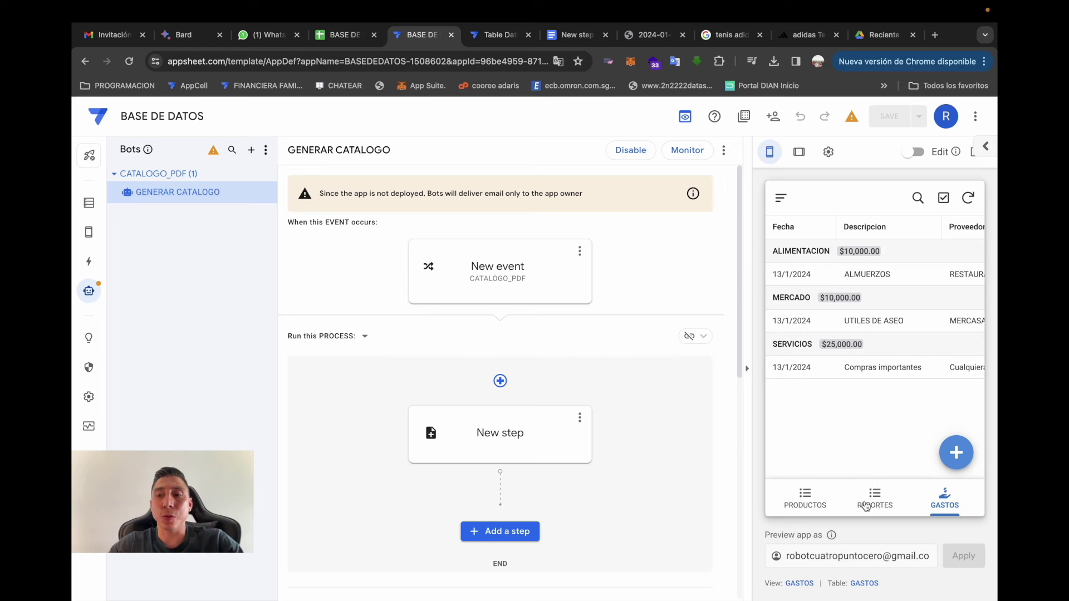
# - Start a new PRODUCTOS entry with code 102, name Tenis adidas para mujer and category CALZADO
pyautogui.click(802, 497)
pyautogui.click(955, 453)
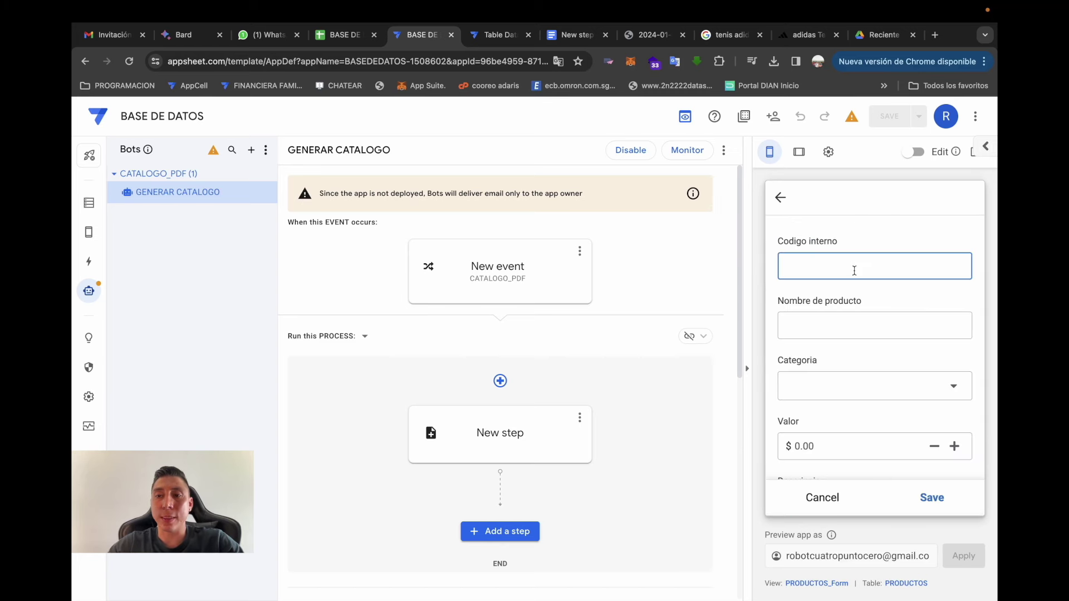
pyautogui.click(874, 325)
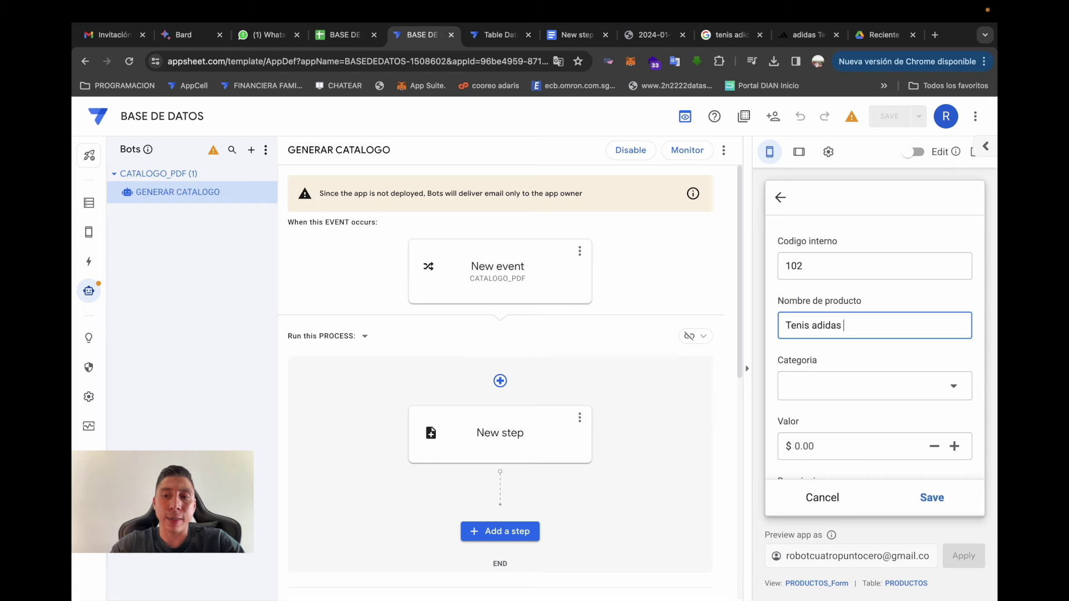
pyautogui.click(887, 386)
pyautogui.press('Escape')
# - Enter Valor 300000 and description Hermosos tenis, then bring up the adidas shoe page
pyautogui.click(844, 445)
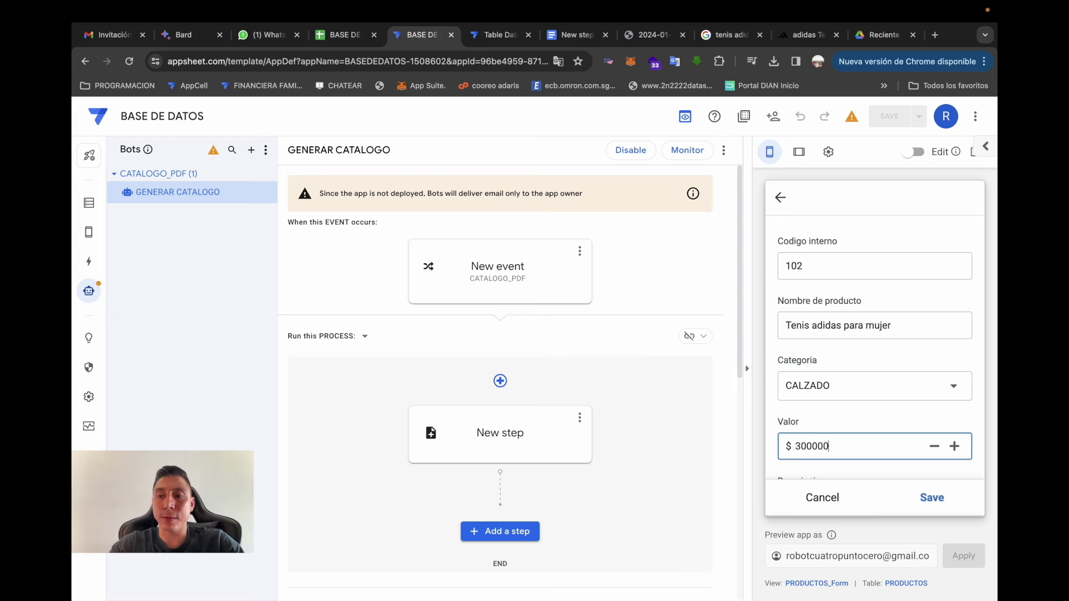
pyautogui.write('300000')
pyautogui.scroll(-3, 840, 446)
pyautogui.click(799, 366)
pyautogui.write('Her')
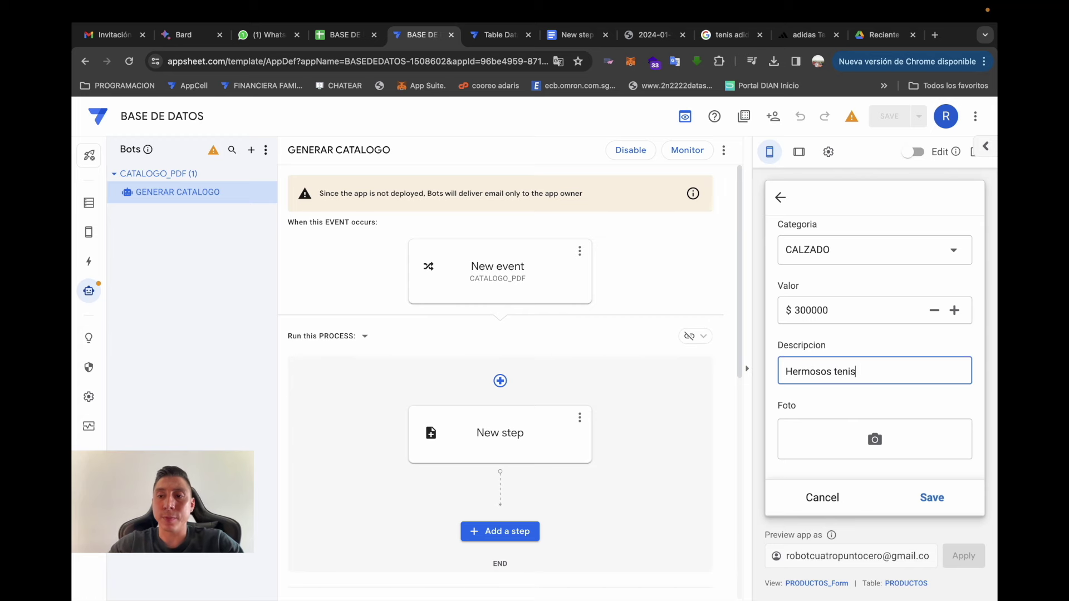
pyautogui.write('mosos tenis')
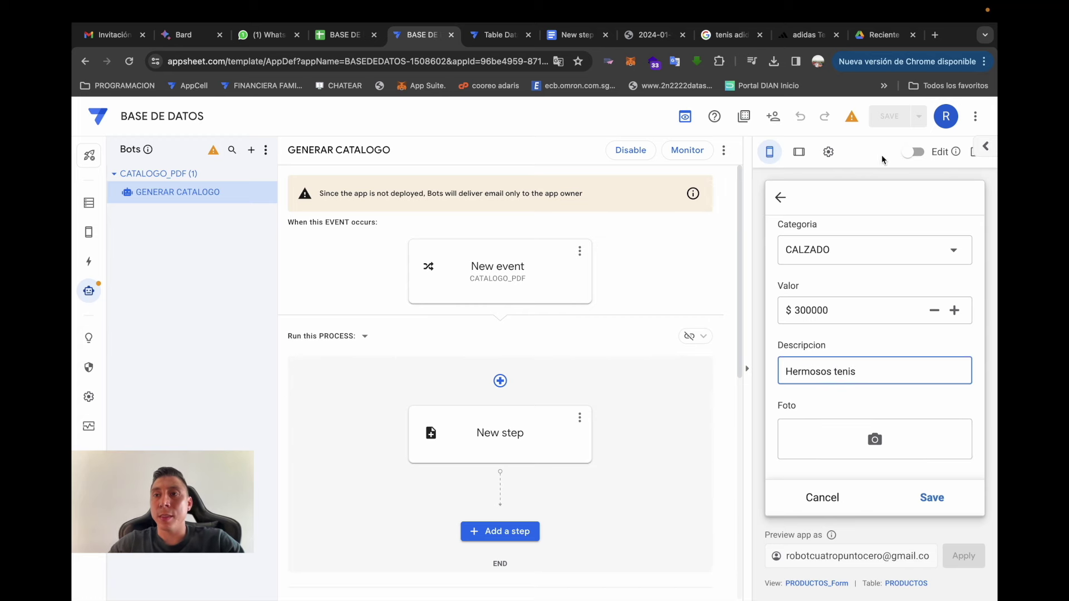
pyautogui.click(810, 35)
pyautogui.scroll(-15, 432, 238)
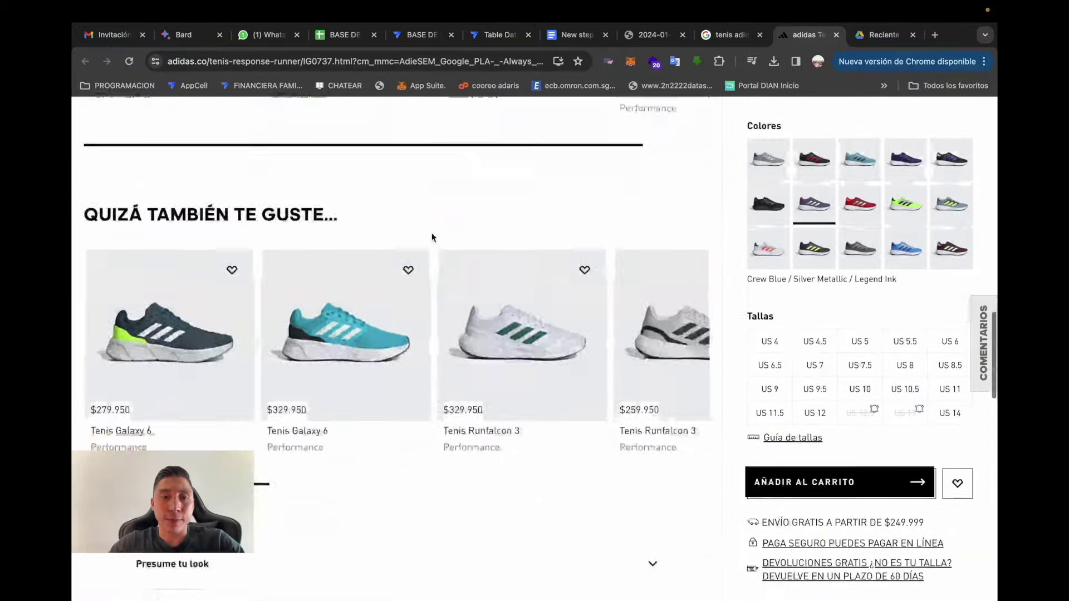
# - Open the Tenis Galaxy 6 page, dismiss the adiClub popup, and screenshot the side-view shoe image
pyautogui.scroll(-2, 432, 238)
pyautogui.click(167, 234)
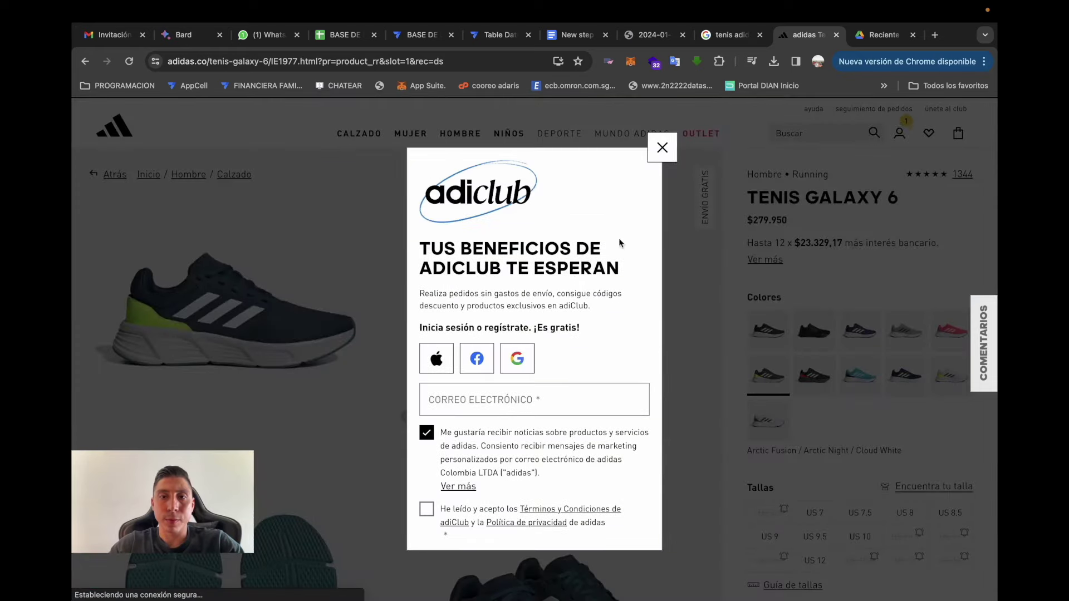
pyautogui.press('Escape')
pyautogui.press('super+shift+4')
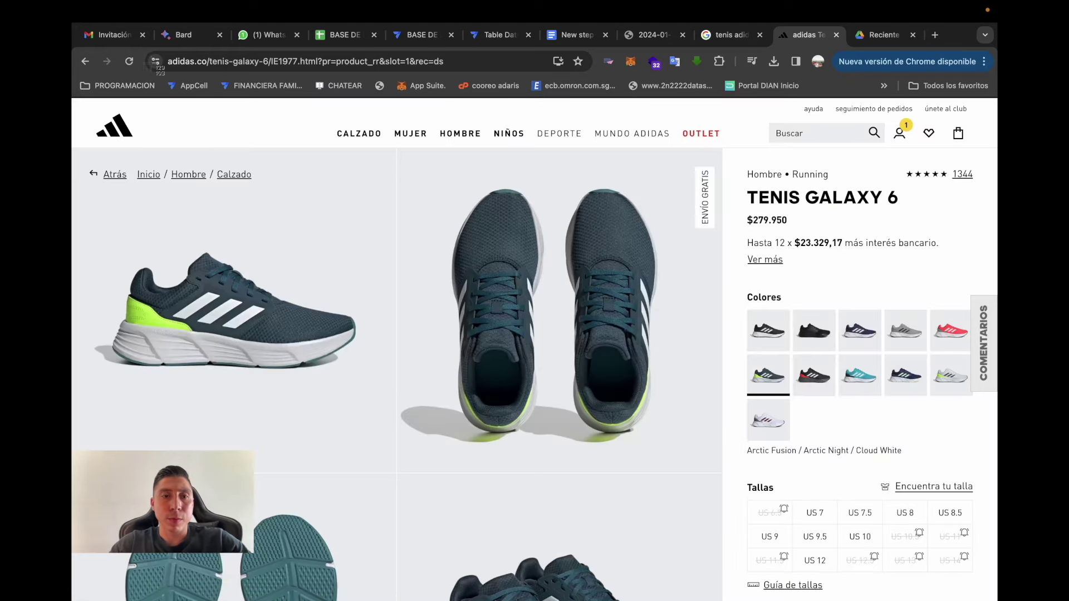
pyautogui.moveTo(93, 217); pyautogui.dragTo(397, 433)
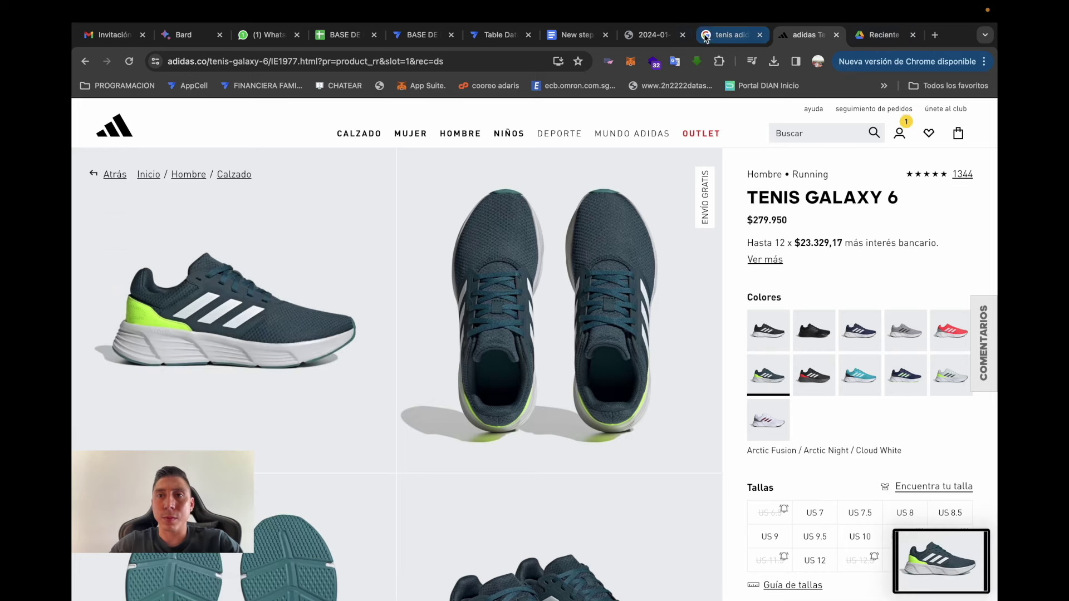
# - Attach the shoe screenshot as the Hermosos tenis product's Foto and save the product
pyautogui.click(421, 36)
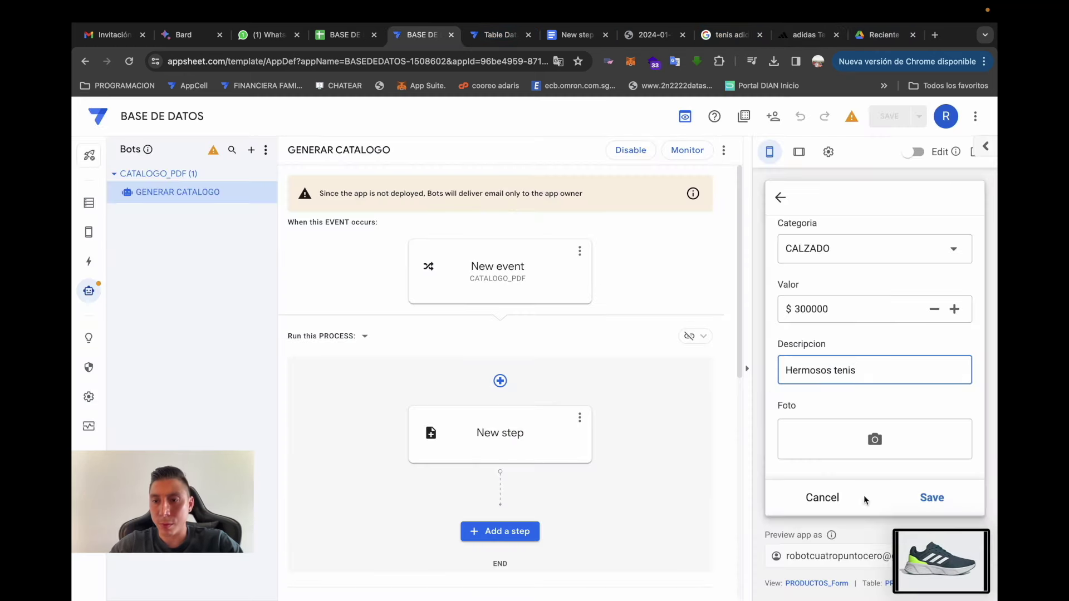
pyautogui.moveTo(913, 550); pyautogui.dragTo(875, 441)
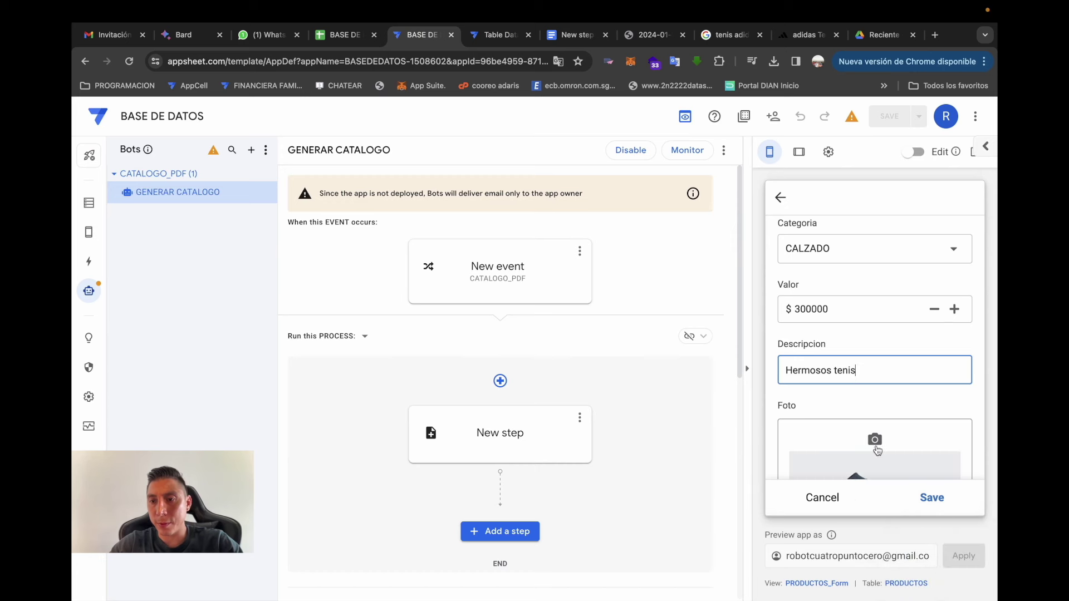
pyautogui.click(931, 497)
# - Submit a new GENERAR CATALOGO PDF request from the preview app's menu
pyautogui.click(780, 198)
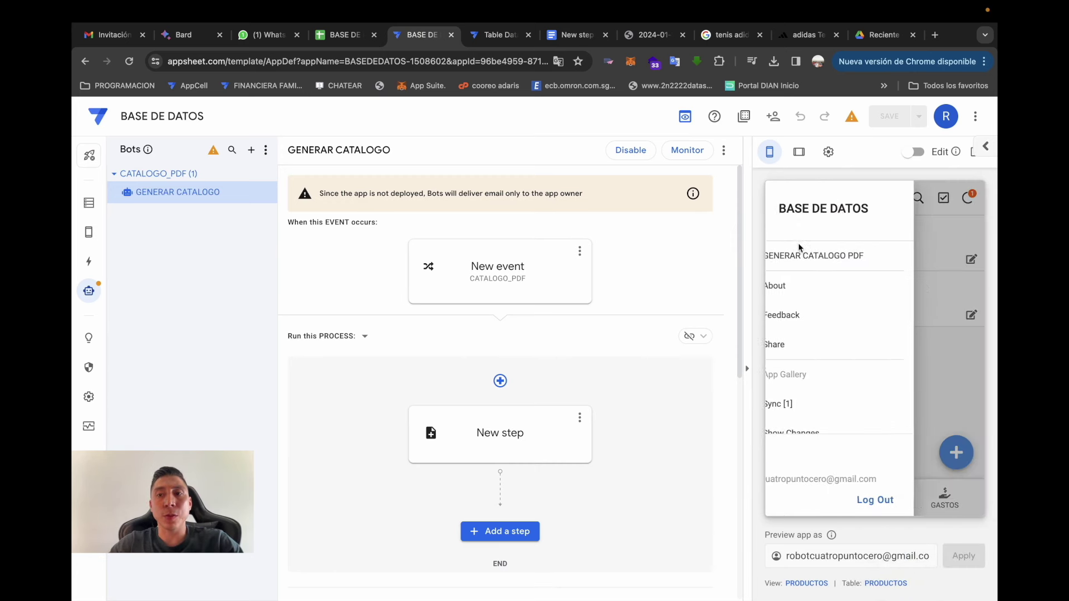
pyautogui.click(821, 257)
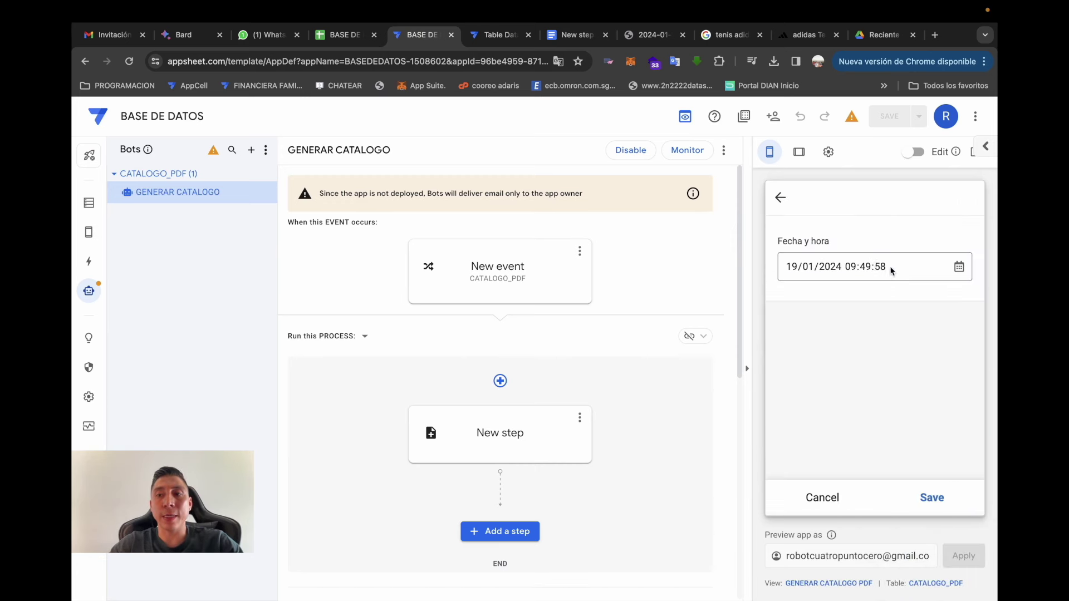
pyautogui.click(924, 497)
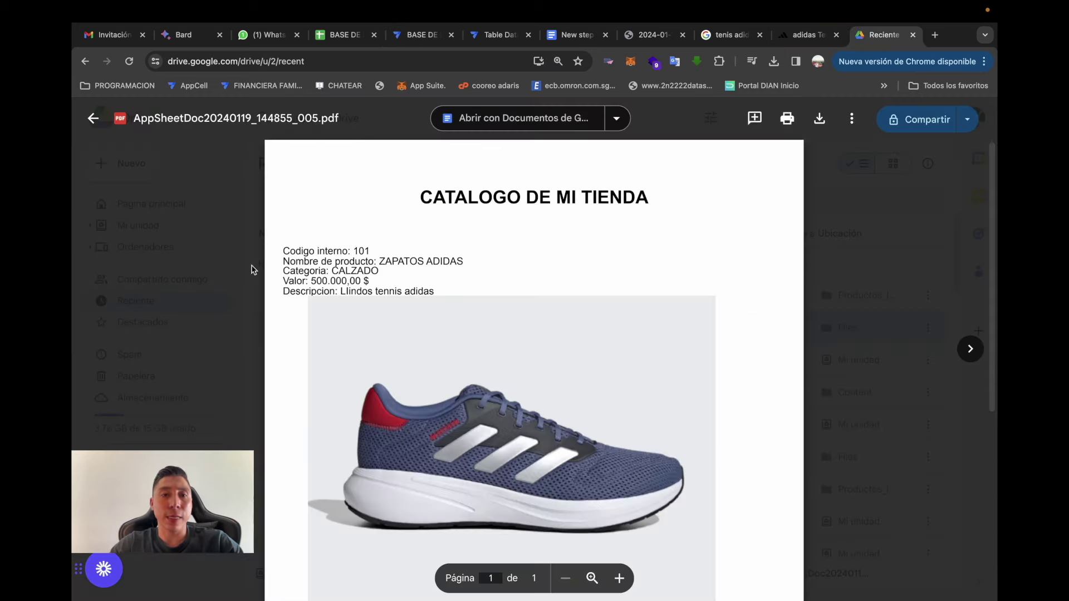
pyautogui.click(254, 270)
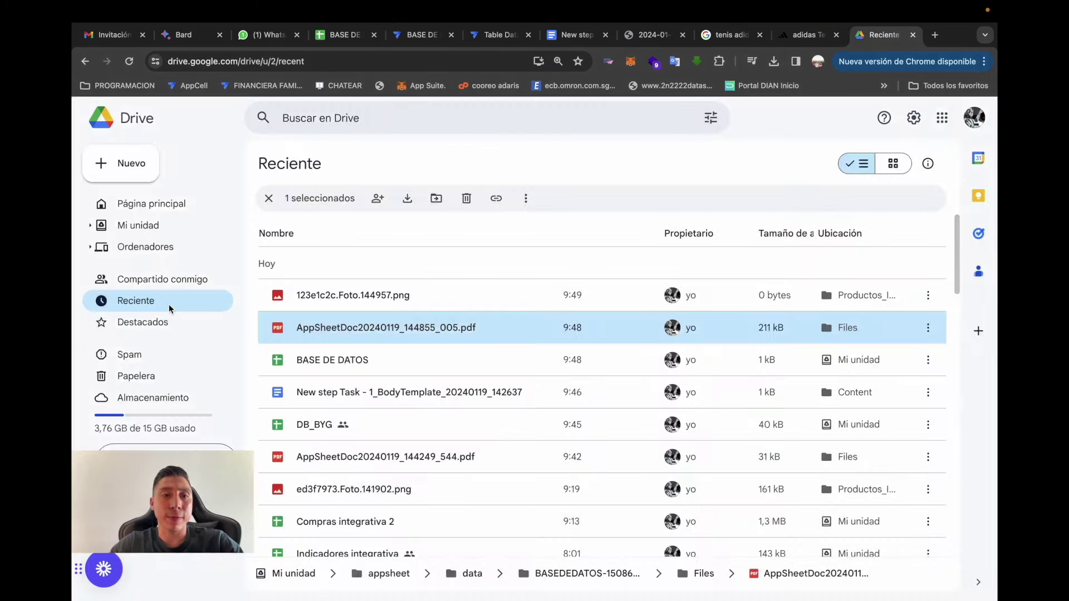
pyautogui.click(168, 304)
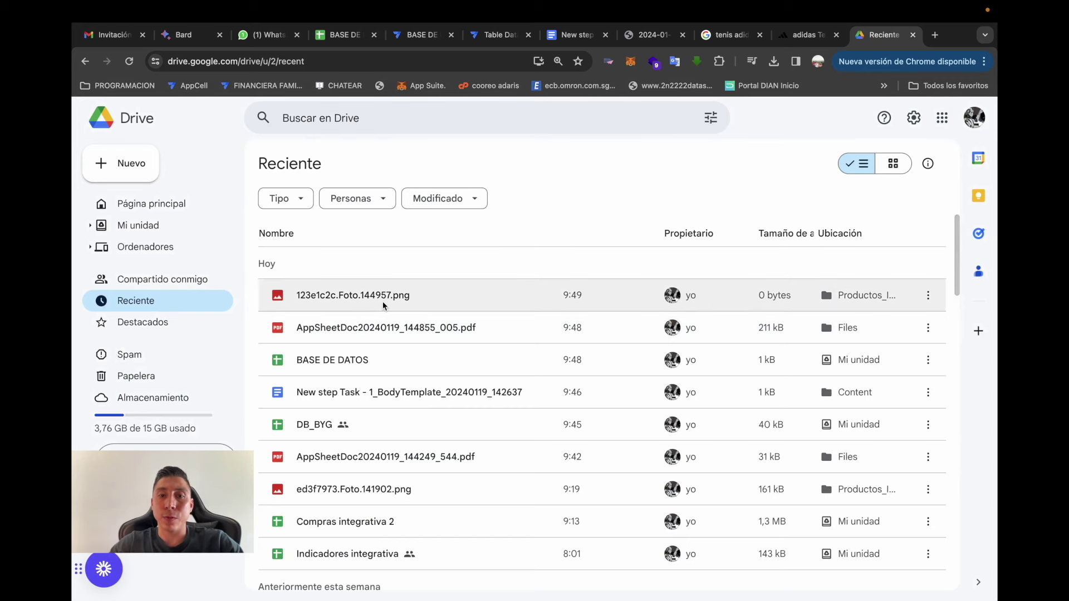
pyautogui.click(305, 308)
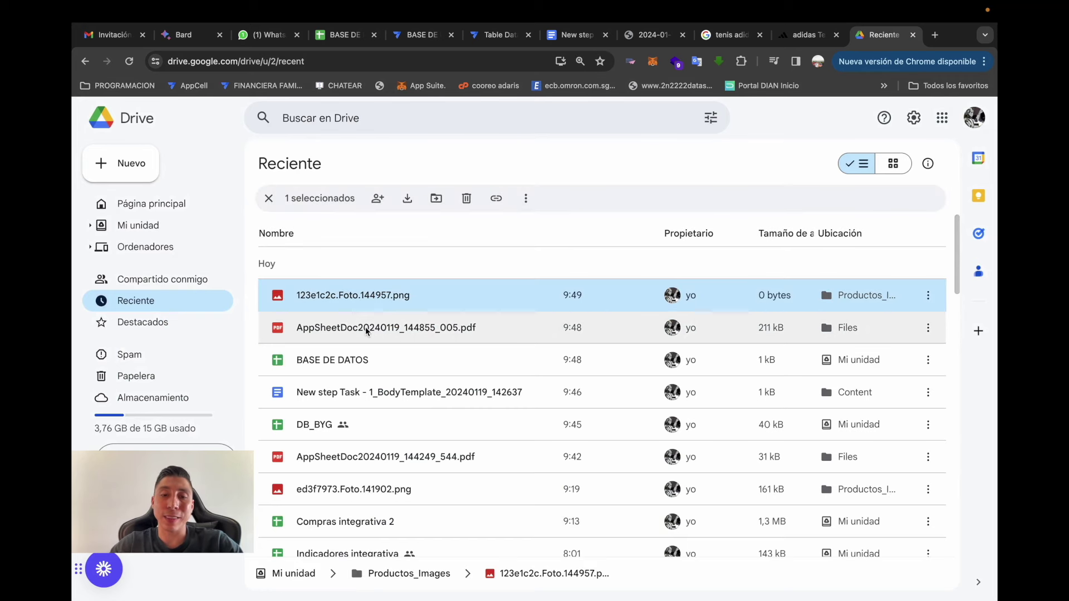
pyautogui.click(201, 310)
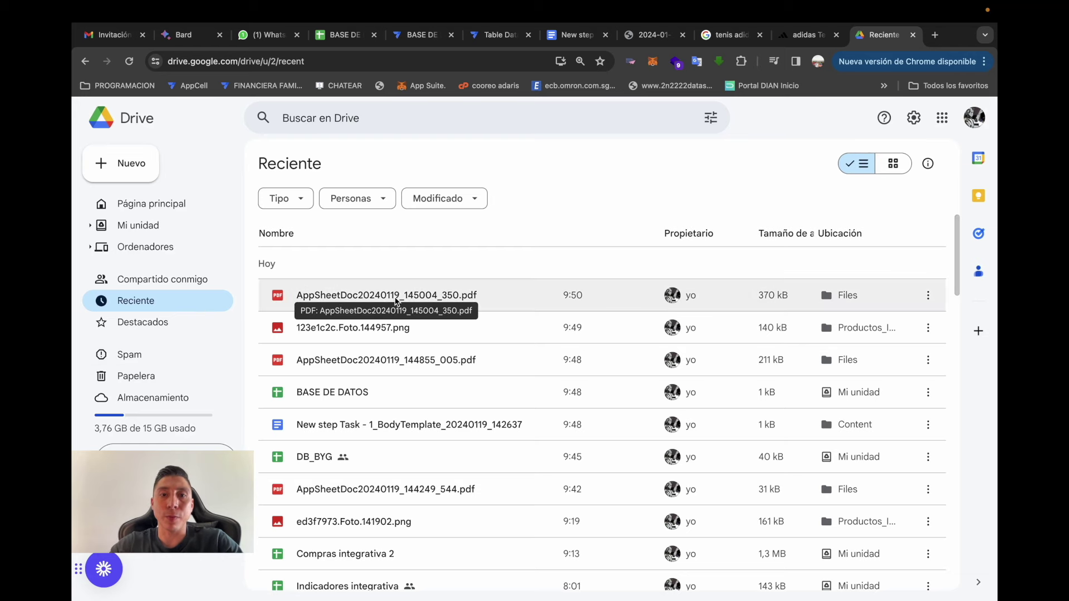
pyautogui.doubleClick(391, 300)
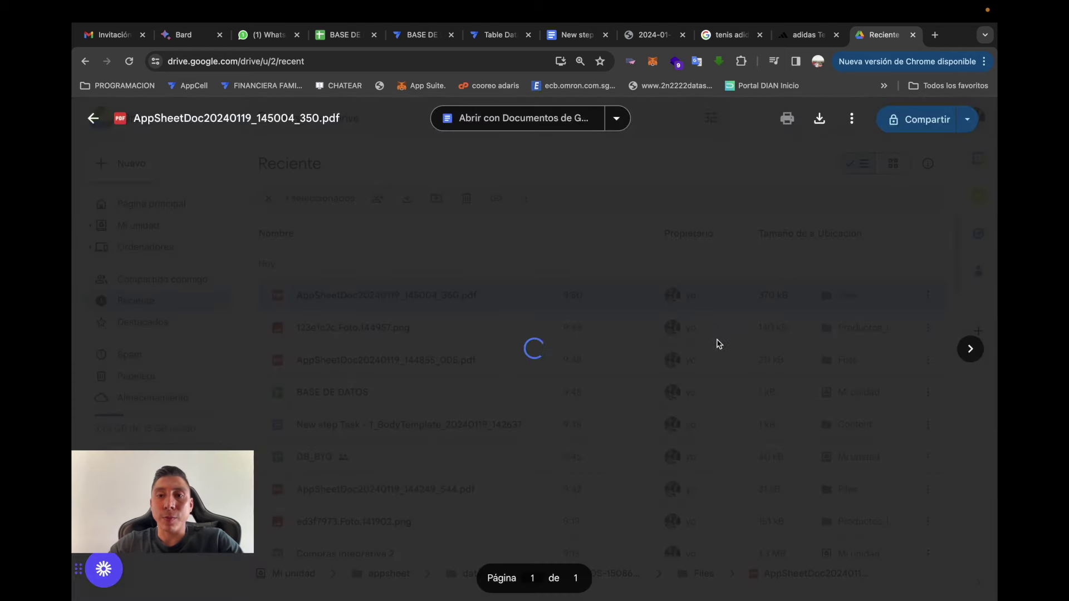
pyautogui.scroll(-6, 680, 342)
pyautogui.scroll(-5, 681, 343)
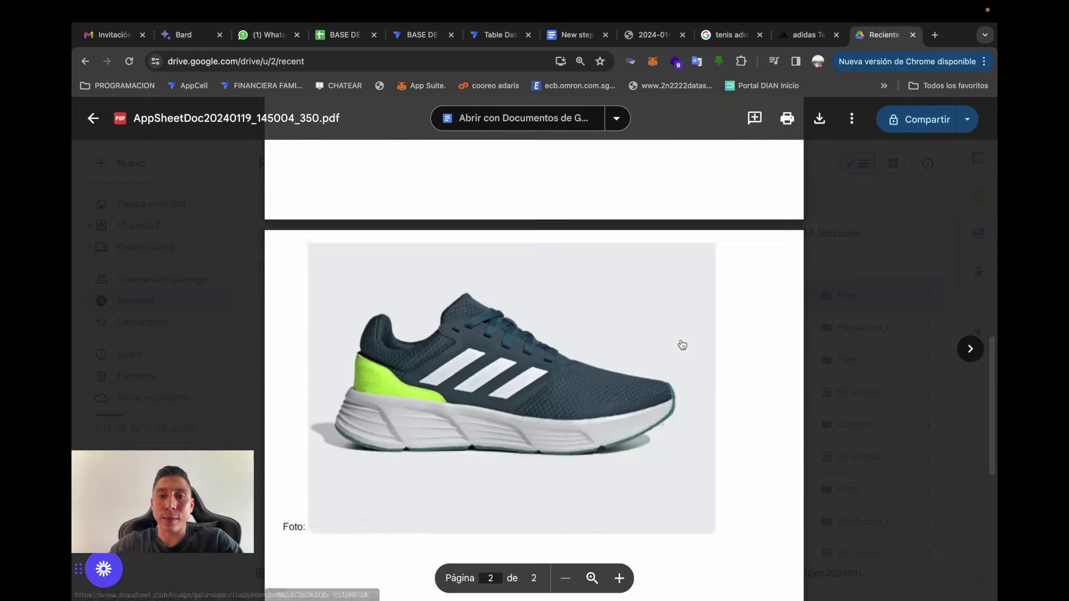
pyautogui.scroll(12, 681, 344)
pyautogui.scroll(2, 681, 343)
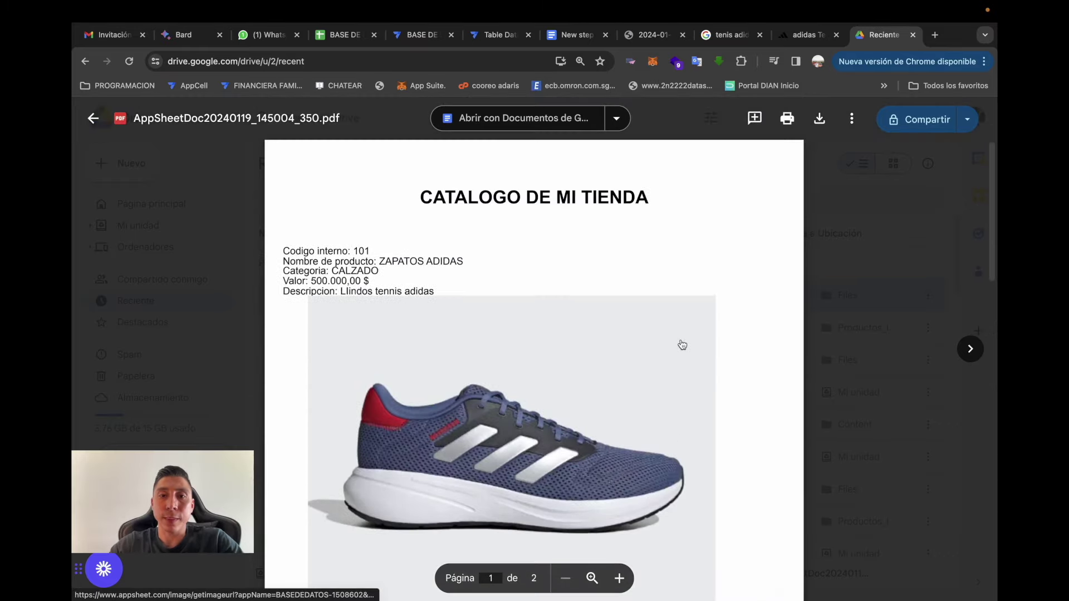
pyautogui.scroll(-10, 680, 343)
pyautogui.scroll(10, 680, 342)
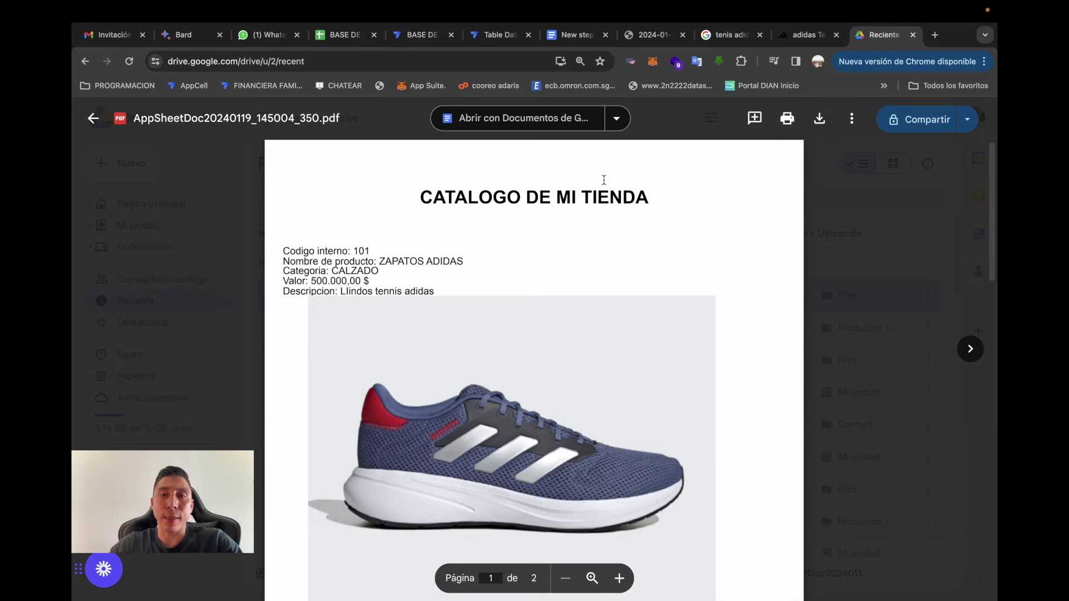
pyautogui.click(93, 119)
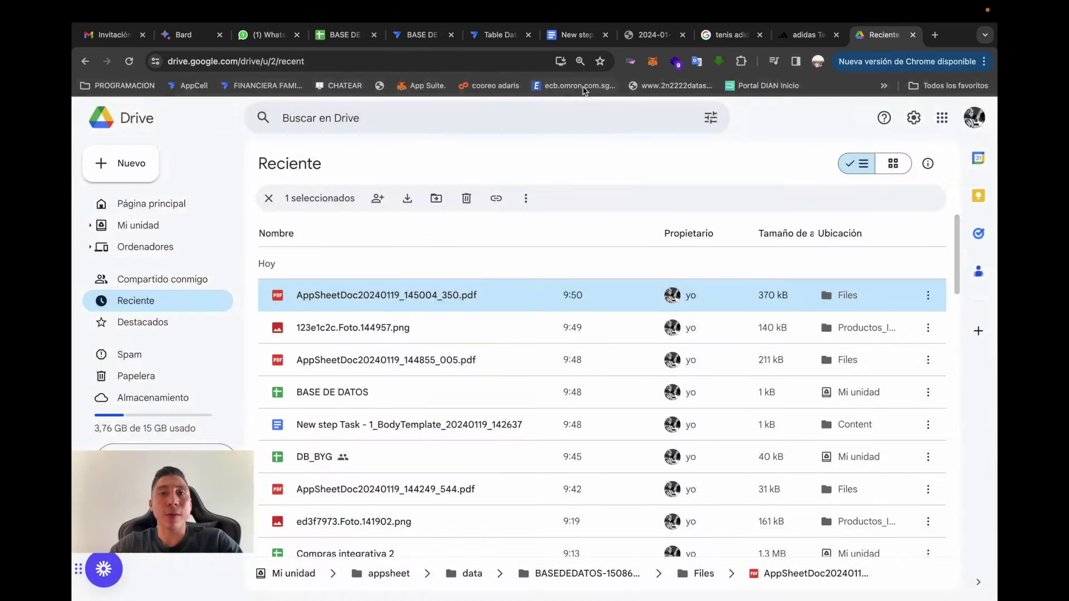
# - Back in the editor, open the catalog PDF form in the preview and leave without generating
pyautogui.click(428, 34)
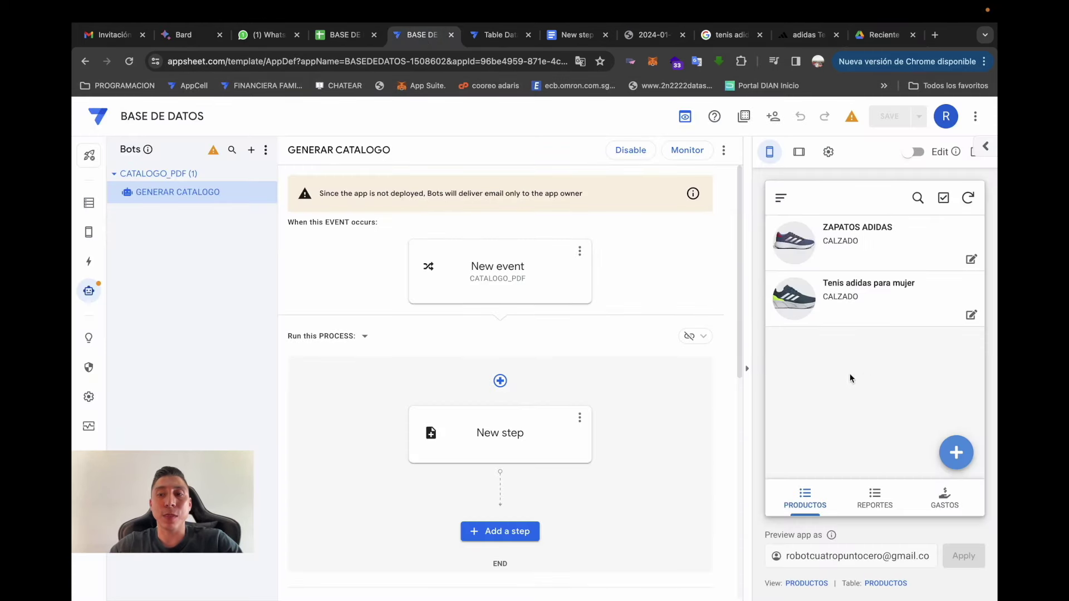
pyautogui.click(781, 199)
pyautogui.click(839, 262)
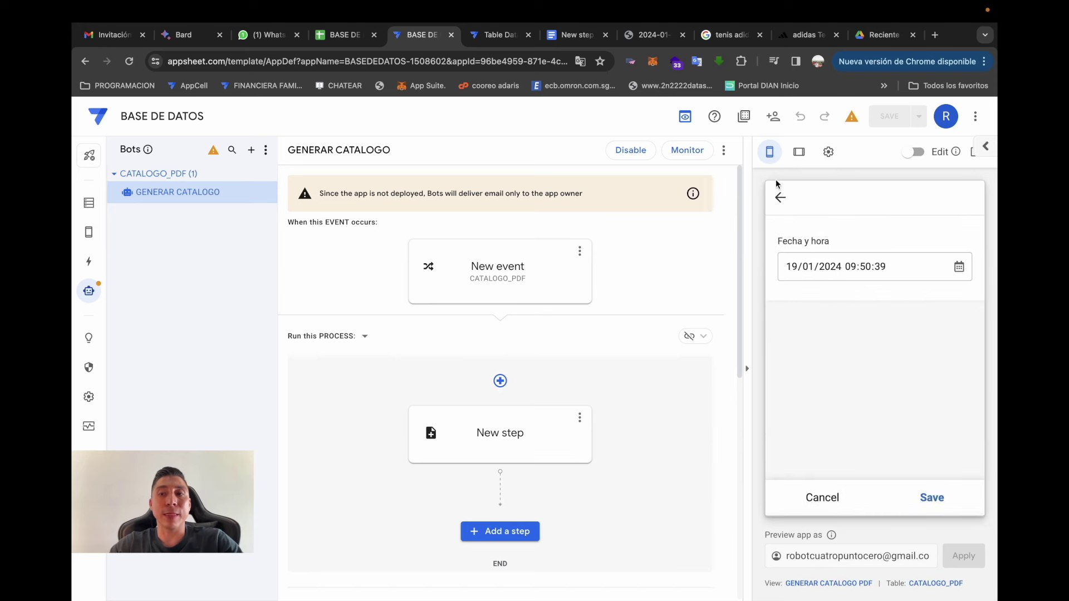
pyautogui.click(780, 197)
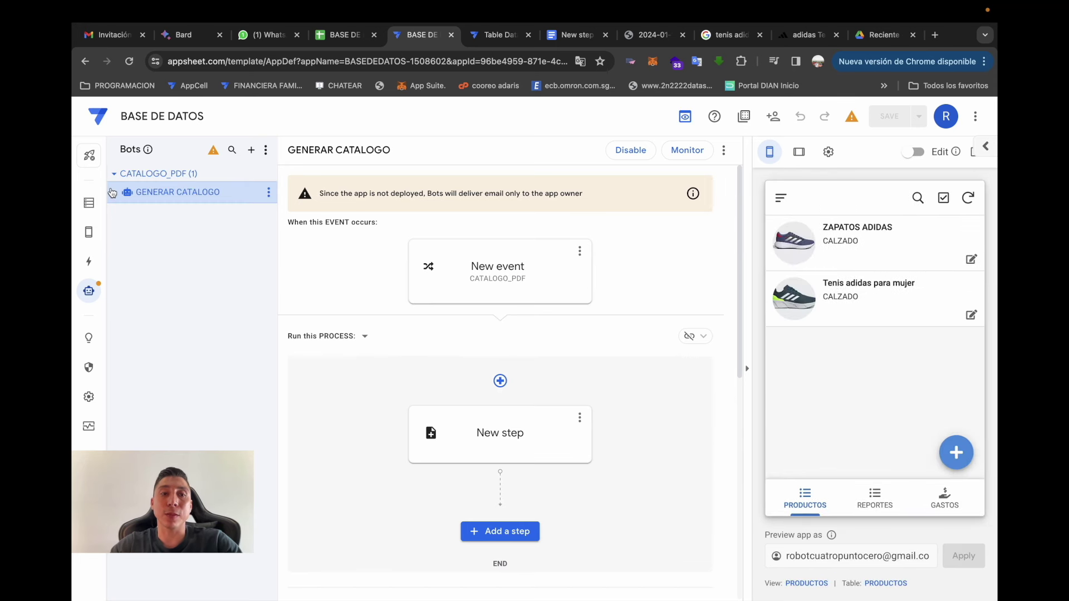
# - Create a new view named CATALOGOS GENERADOS based on the CATALOGO_PDF table
pyautogui.click(86, 236)
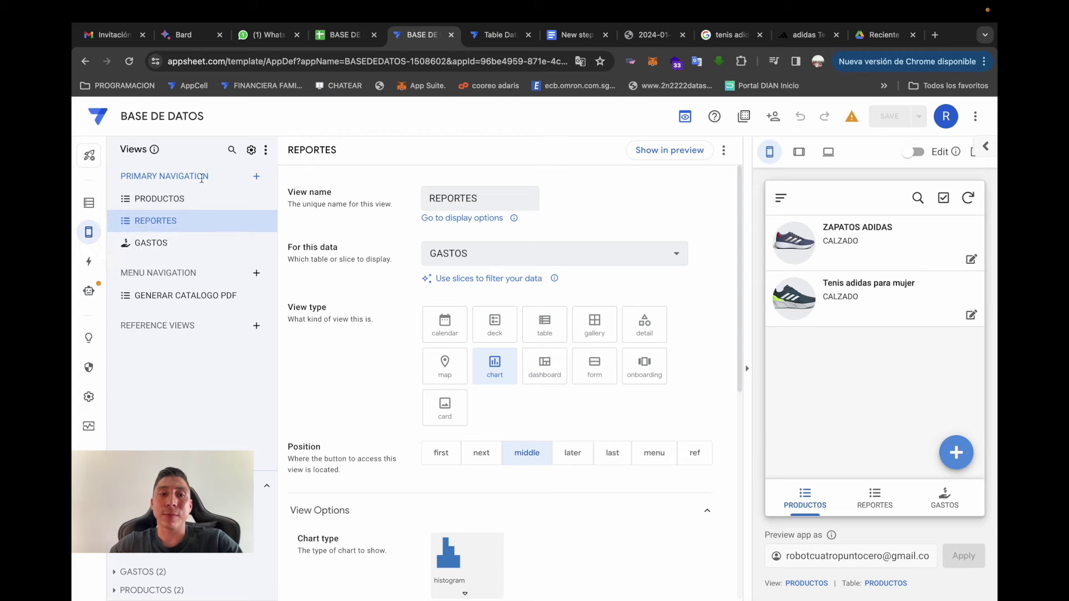
pyautogui.click(256, 176)
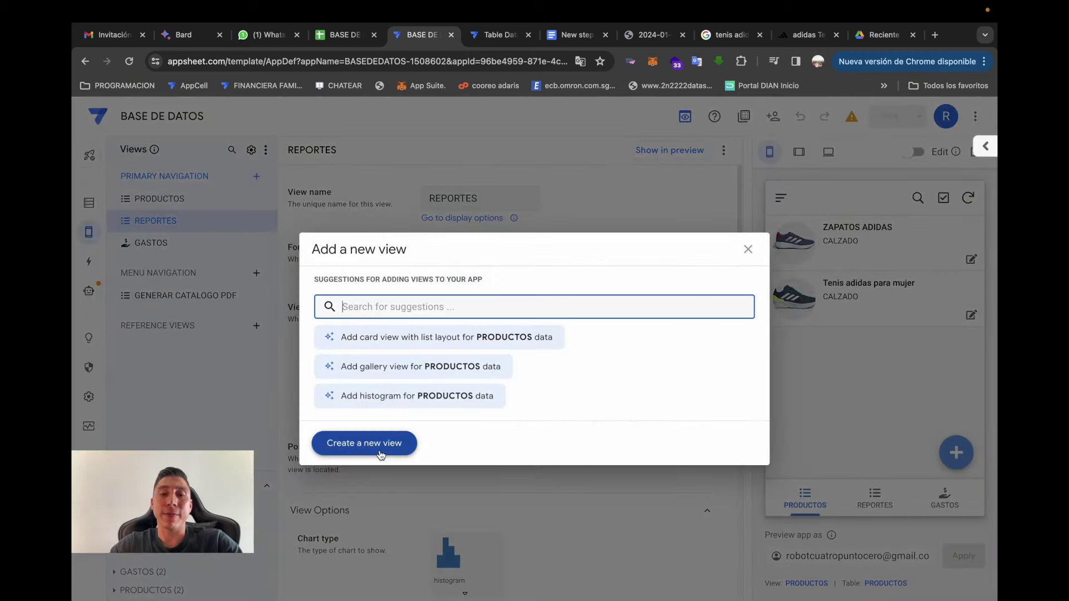
pyautogui.click(364, 443)
pyautogui.tripleClick(498, 205)
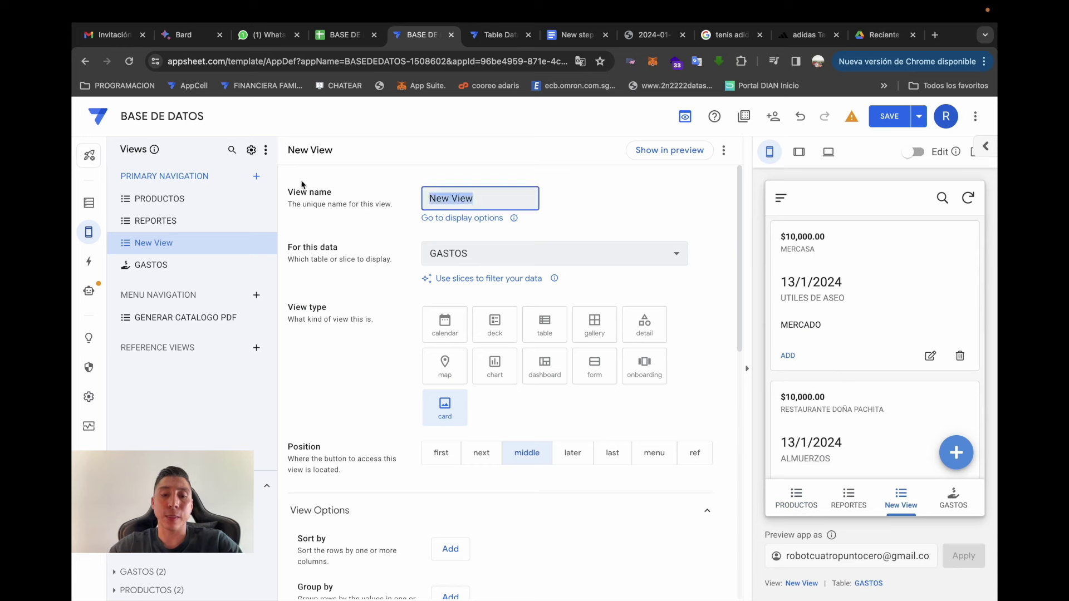
pyautogui.write('Reporte')
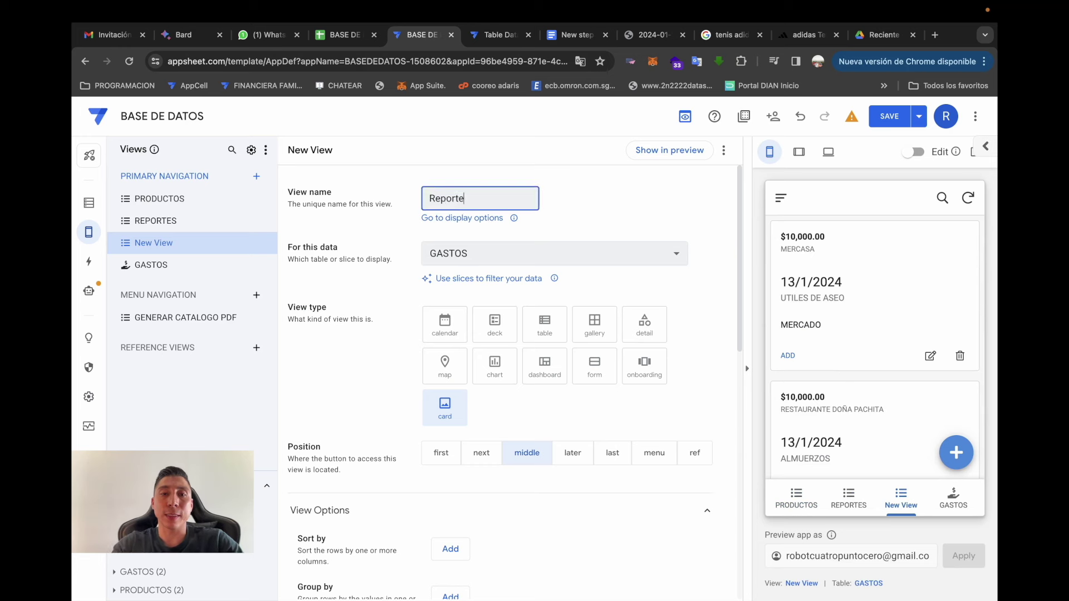
pyautogui.write('CATALOGOS GENERADOS')
pyautogui.click(305, 188)
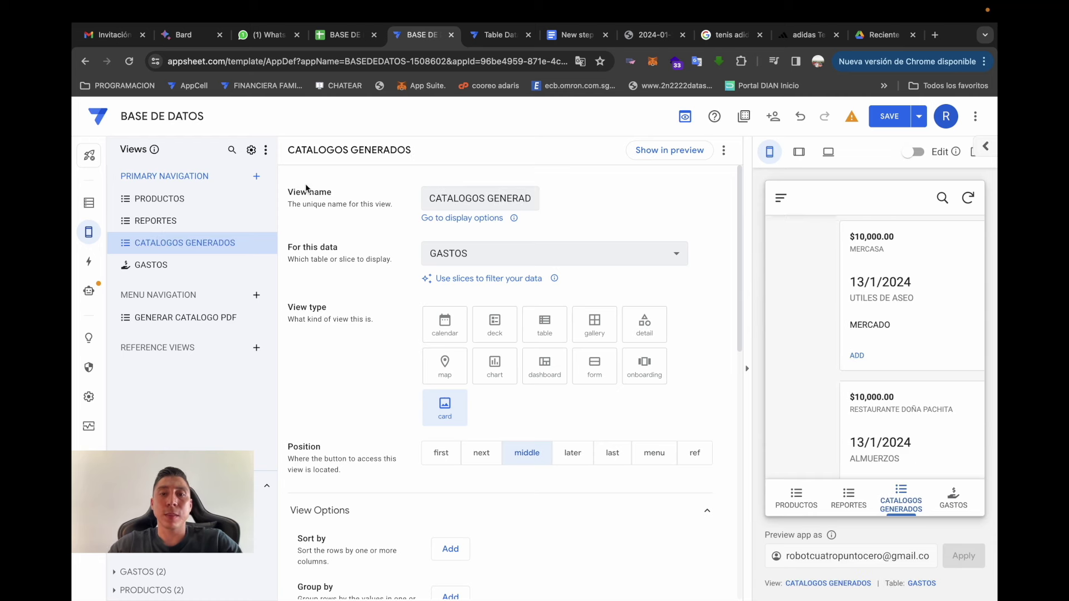
pyautogui.click(437, 252)
pyautogui.click(482, 336)
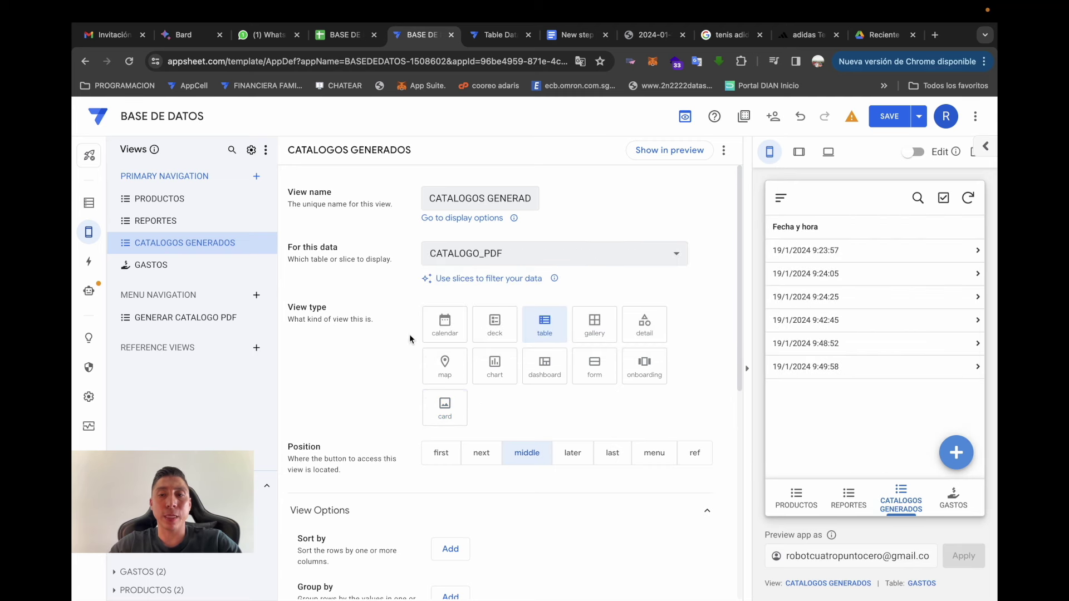
# - Check a generated catalog record in the preview and place the view in the side menu
pyautogui.scroll(-3, 410, 349)
pyautogui.scroll(3, 410, 348)
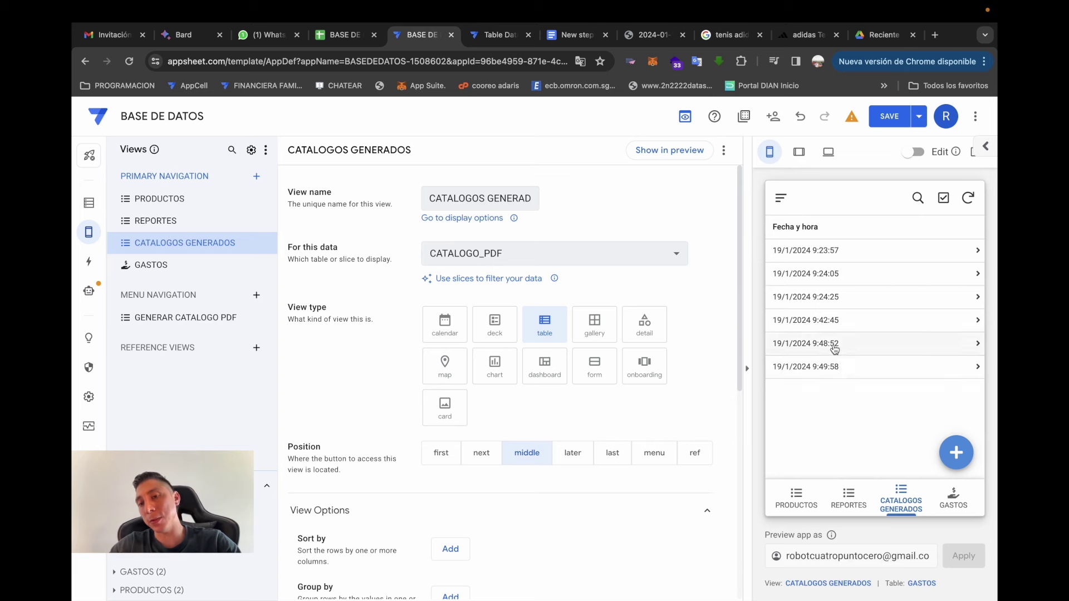
pyautogui.click(871, 252)
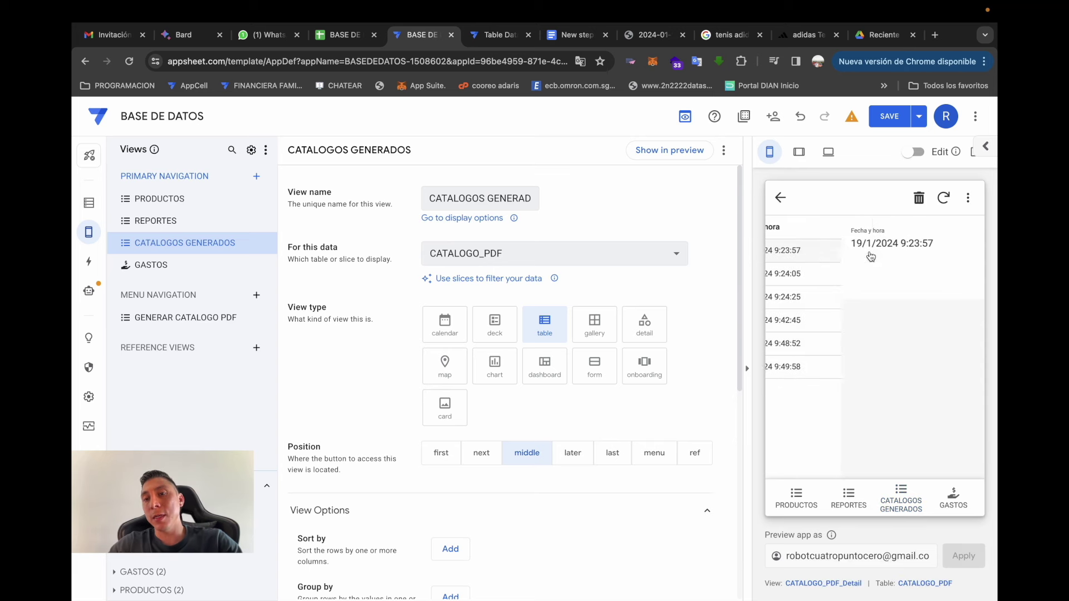
pyautogui.click(780, 197)
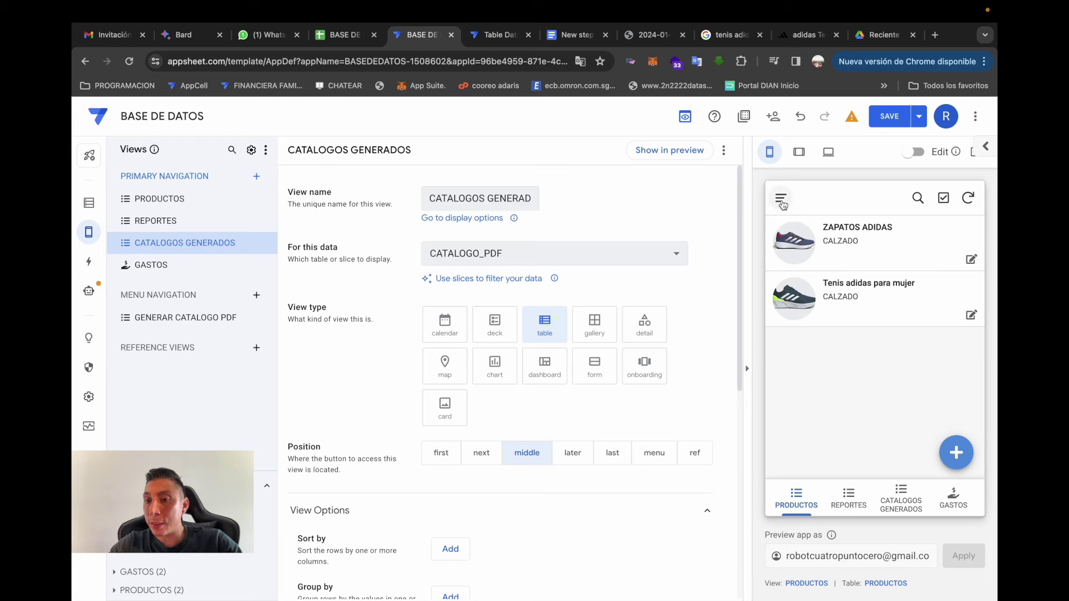
pyautogui.click(900, 501)
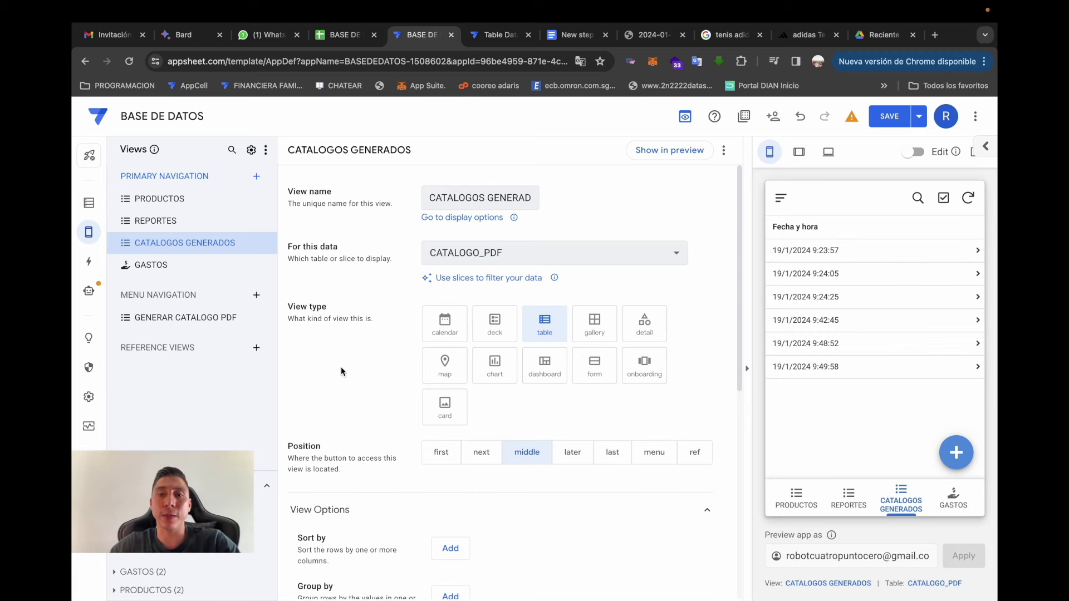
pyautogui.scroll(-3, 340, 369)
pyautogui.click(651, 328)
# - Browse CATALOGOS GENERADOS in the preview, then make it a ref-position reference-only view
pyautogui.click(781, 198)
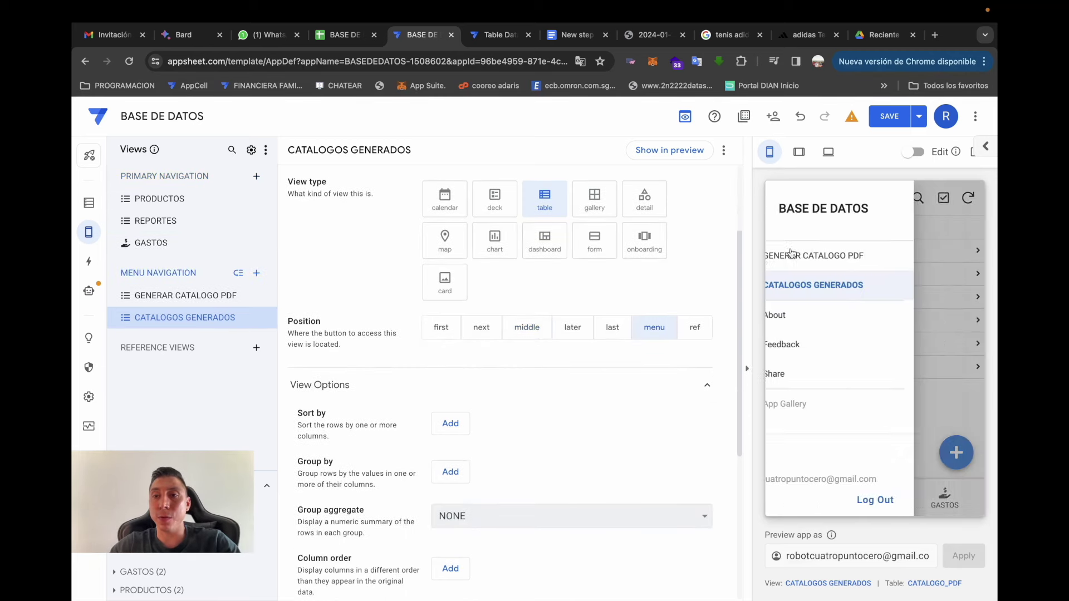
pyautogui.click(822, 294)
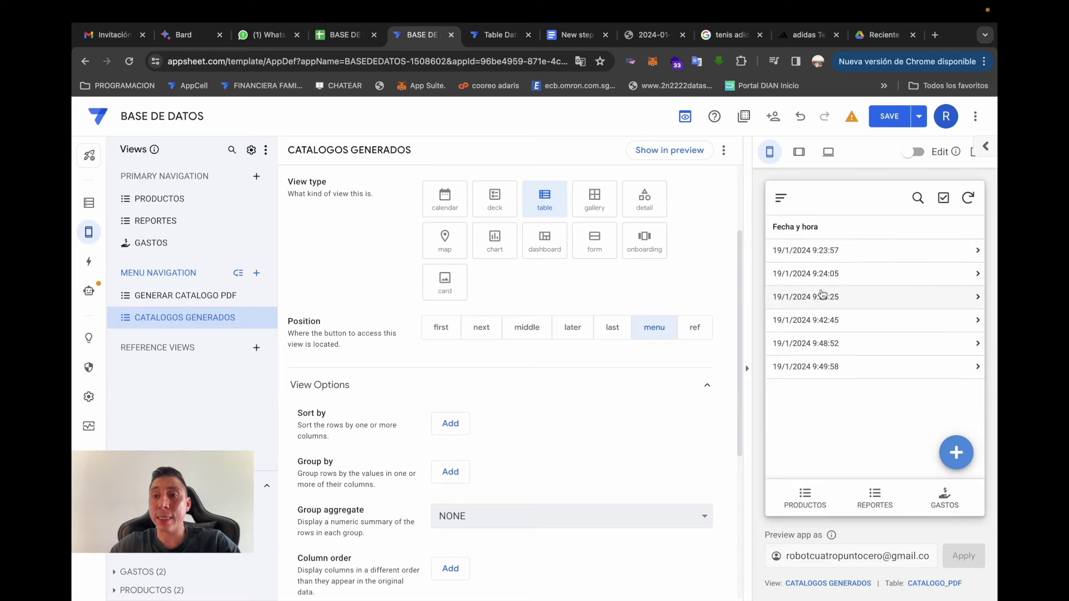
pyautogui.click(781, 200)
pyautogui.click(835, 259)
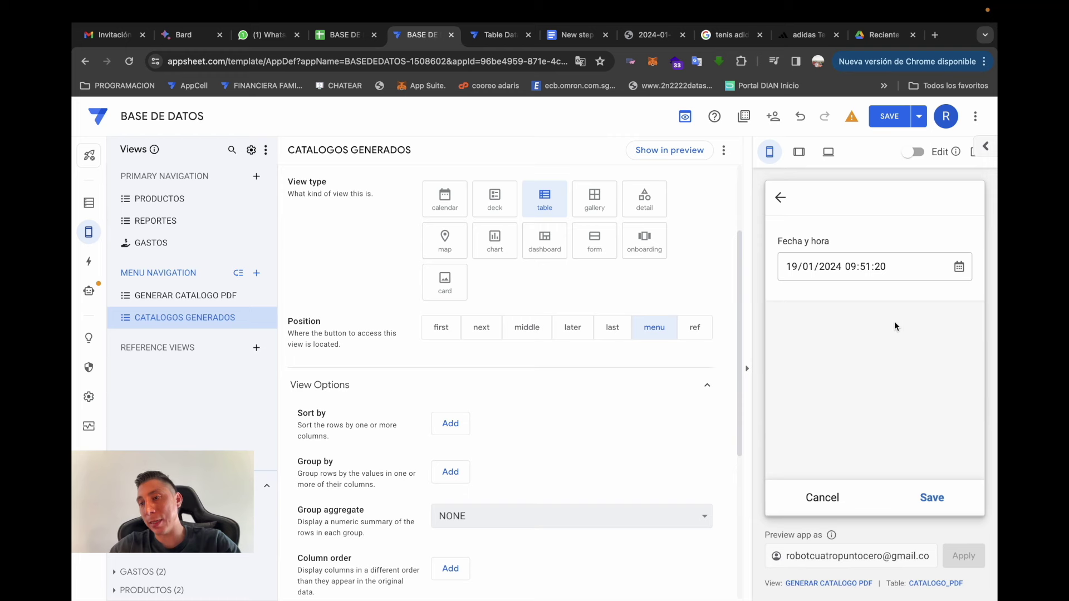
pyautogui.click(777, 198)
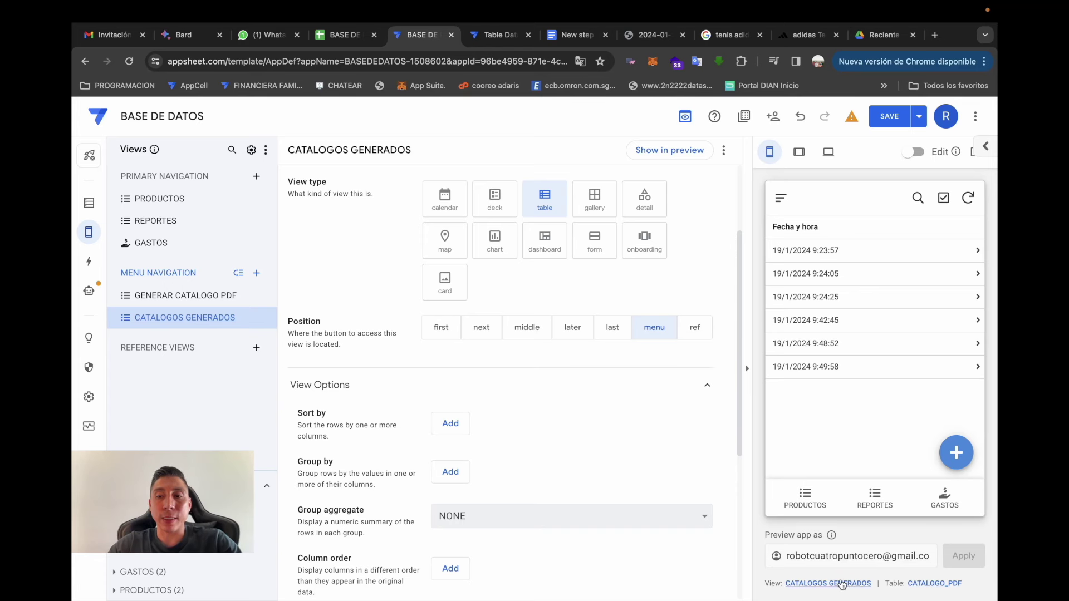
pyautogui.scroll(3, 673, 249)
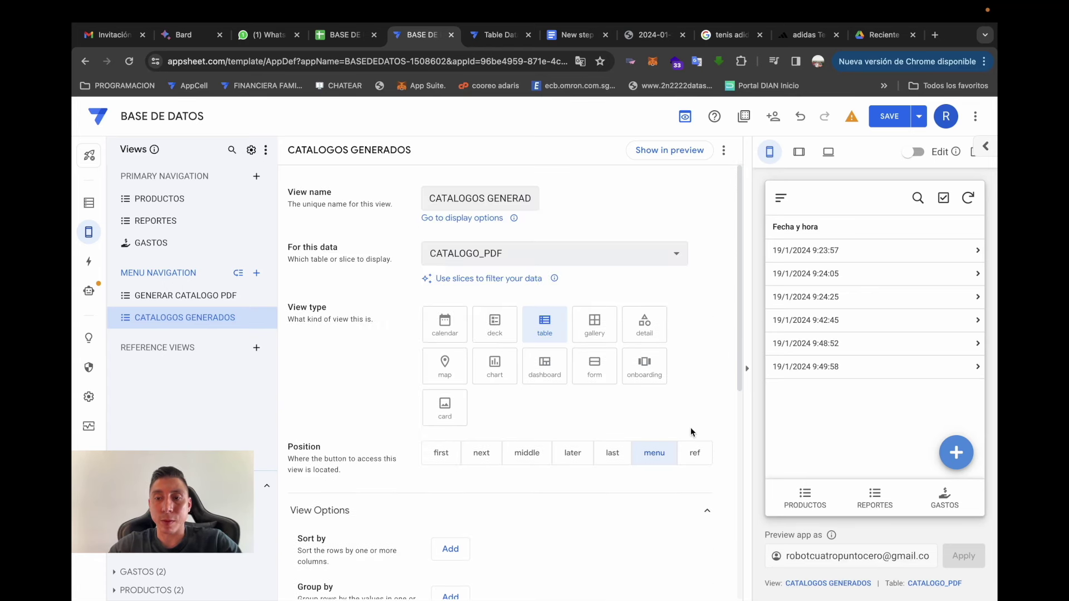
pyautogui.click(693, 451)
# - Inspect the 19/1/2024 9:23:57 catalog record, then bring up the GENERAR CATALOGO bot's New step settings
pyautogui.click(780, 198)
pyautogui.click(972, 267)
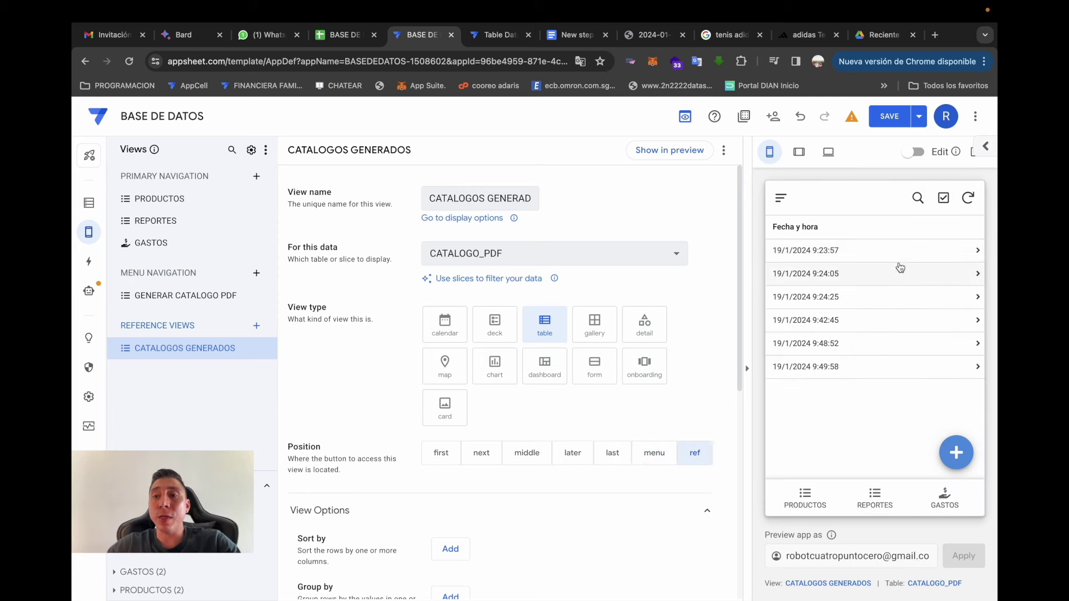
pyautogui.click(868, 254)
pyautogui.click(781, 199)
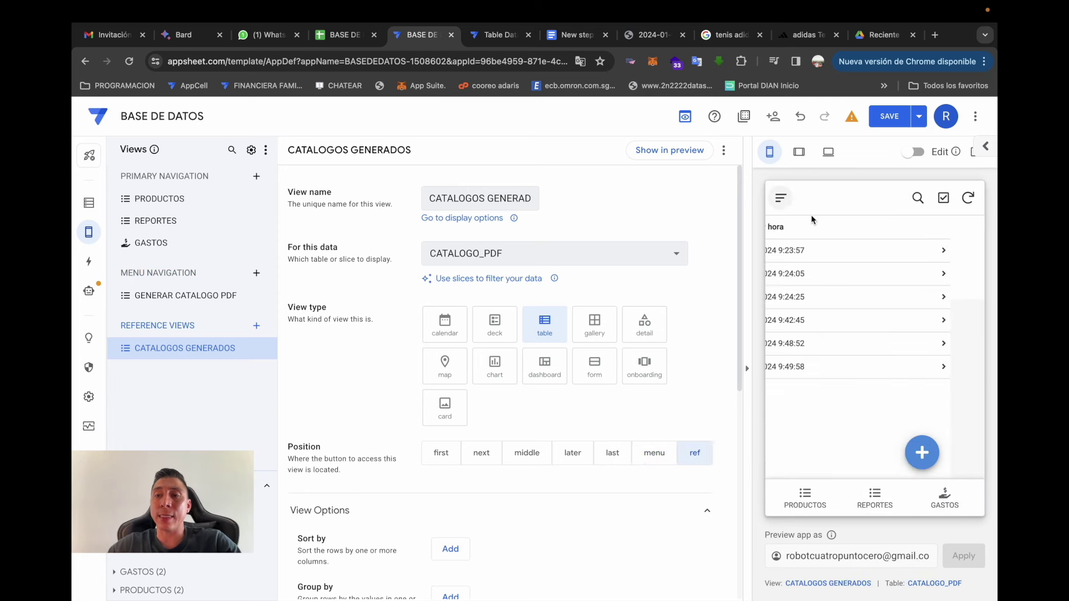
pyautogui.click(871, 255)
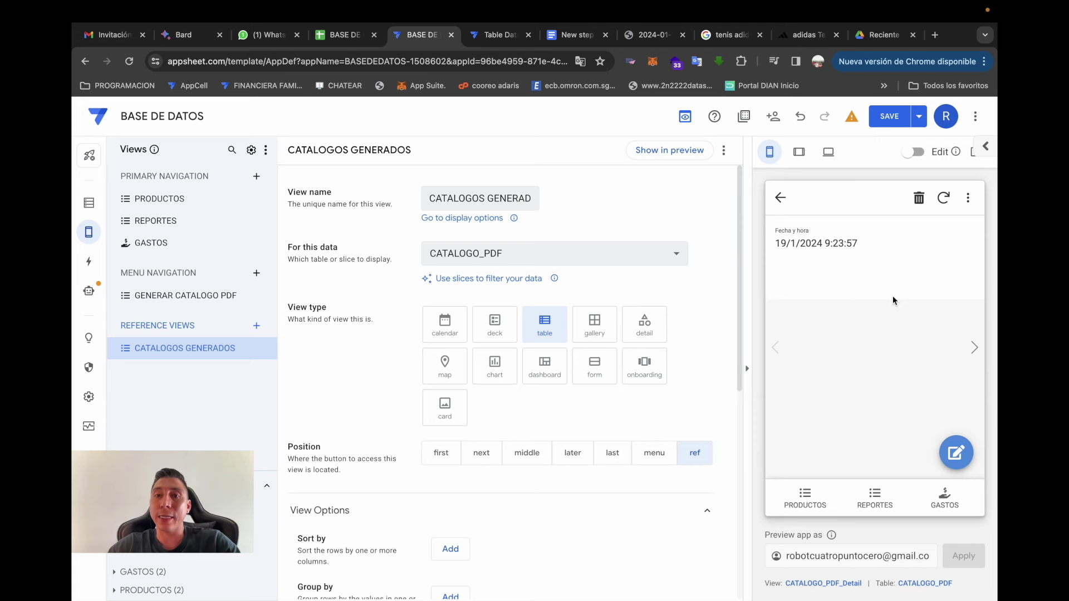
pyautogui.click(781, 198)
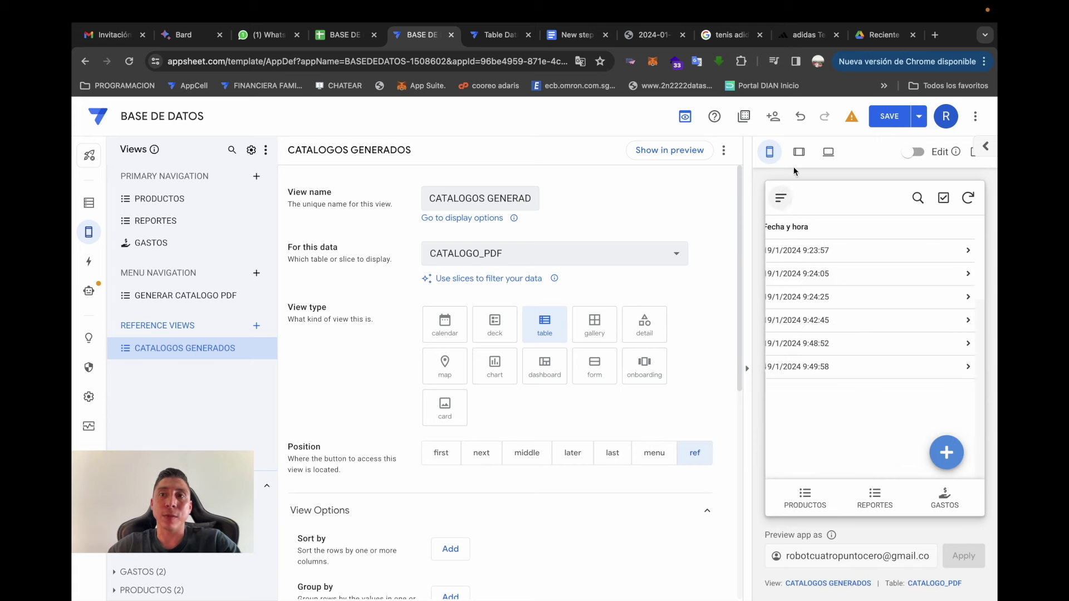
pyautogui.click(87, 285)
pyautogui.click(508, 428)
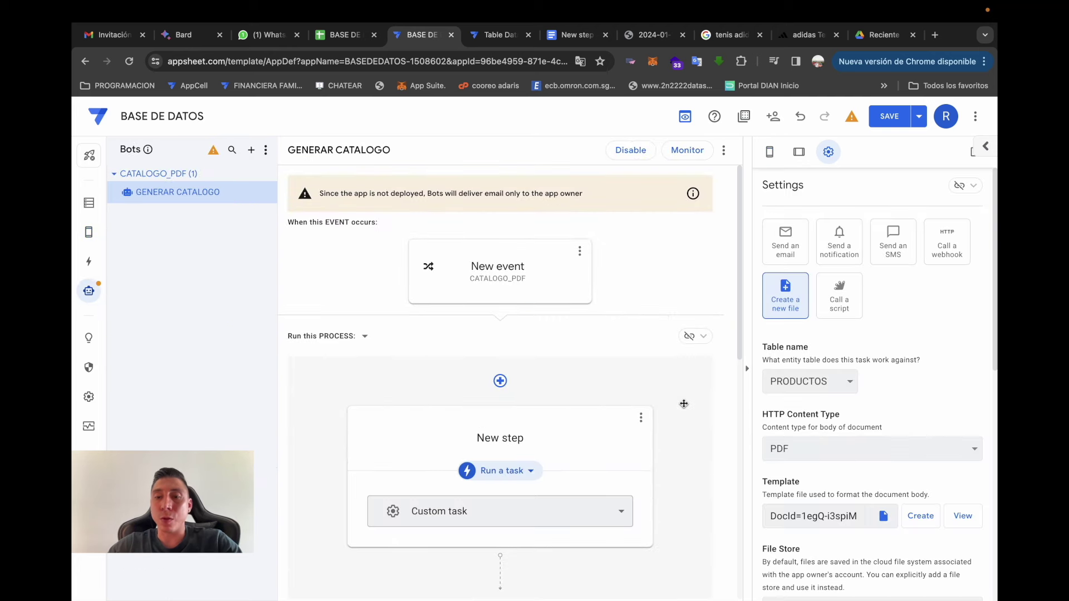
# - Replace the AppSheetDoc file name prefix with the [id] column expression and save it
pyautogui.scroll(-3, 683, 403)
pyautogui.scroll(-10, 873, 436)
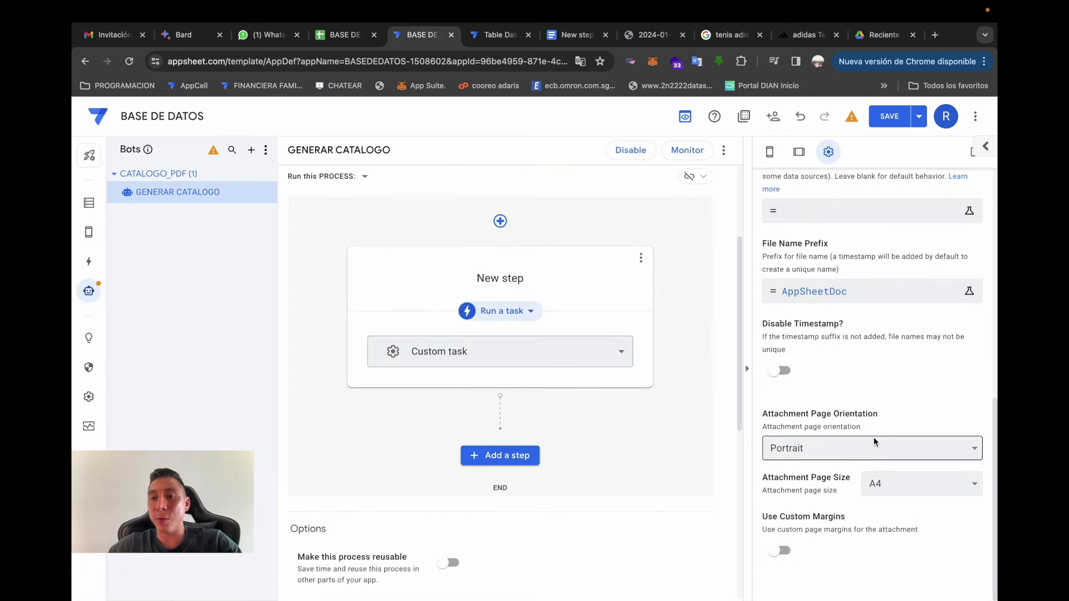
pyautogui.click(868, 291)
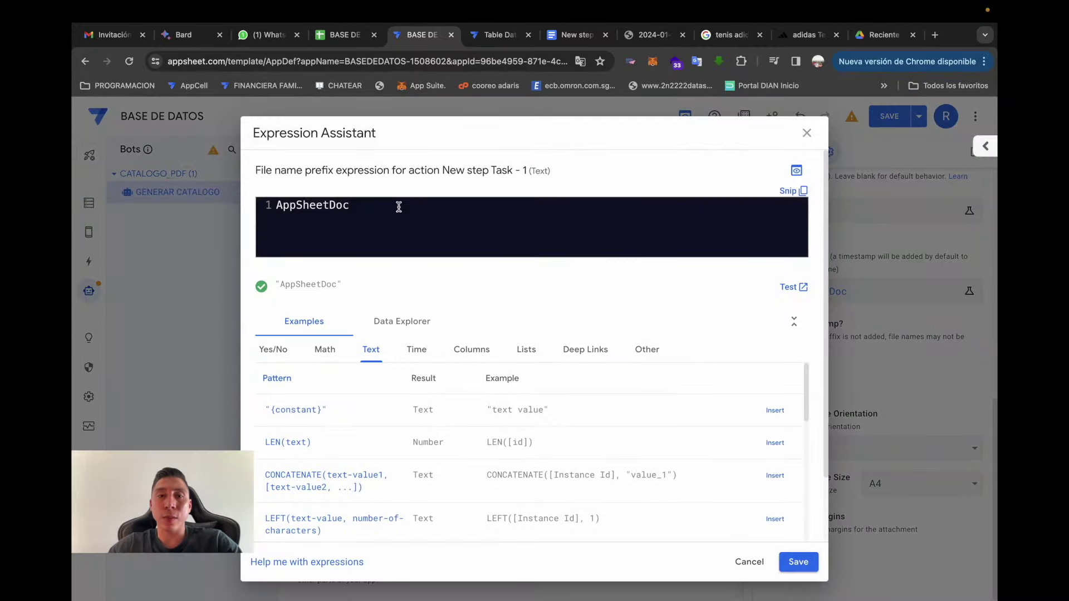
pyautogui.moveTo(398, 207); pyautogui.dragTo(185, 202)
pyautogui.press('BackSpace')
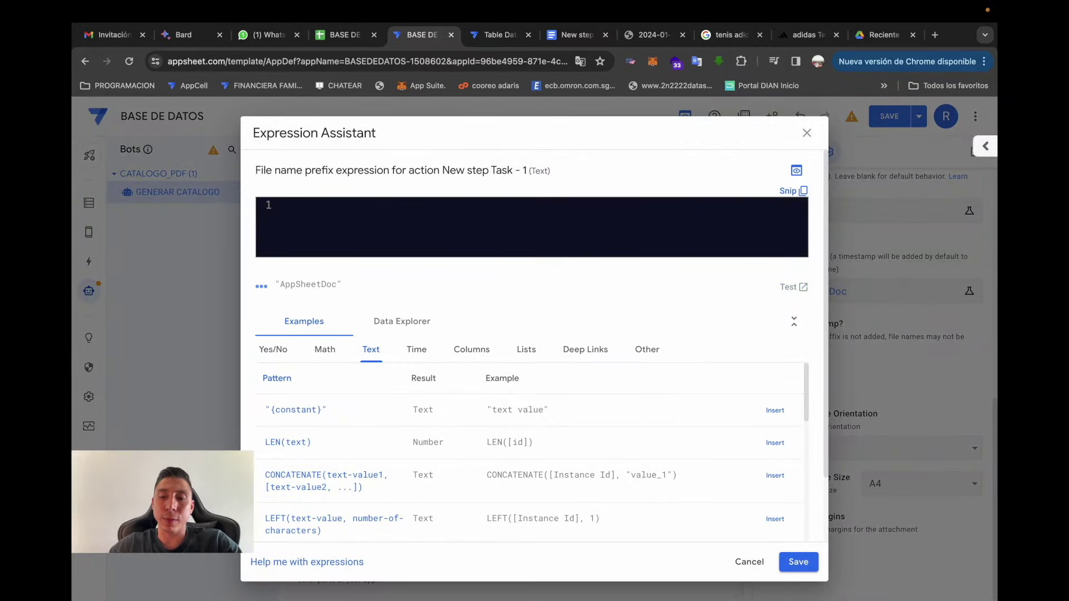
pyautogui.click(484, 356)
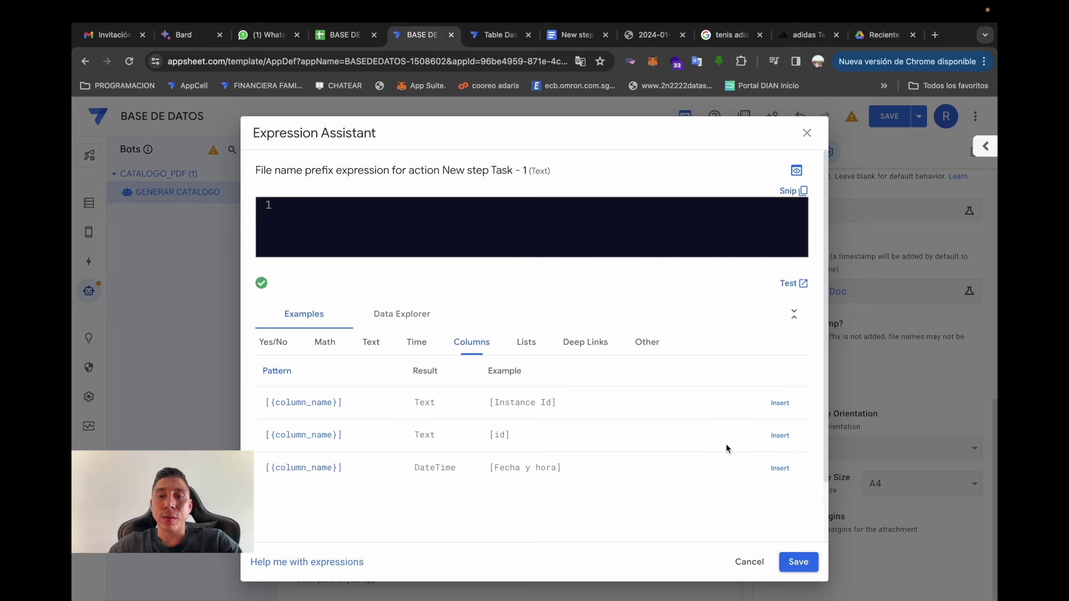
pyautogui.click(791, 439)
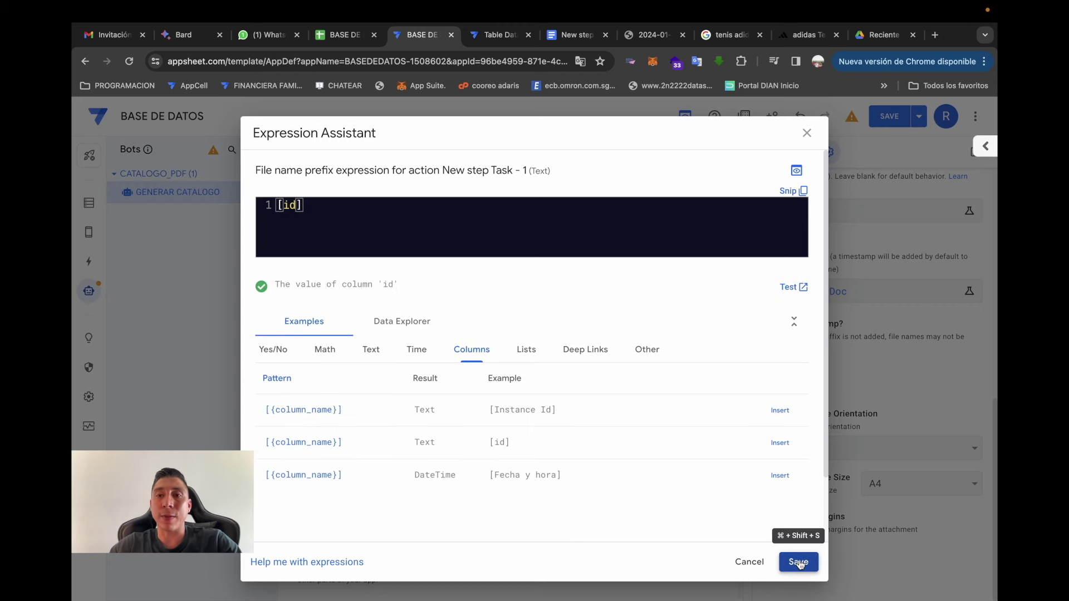
pyautogui.click(798, 563)
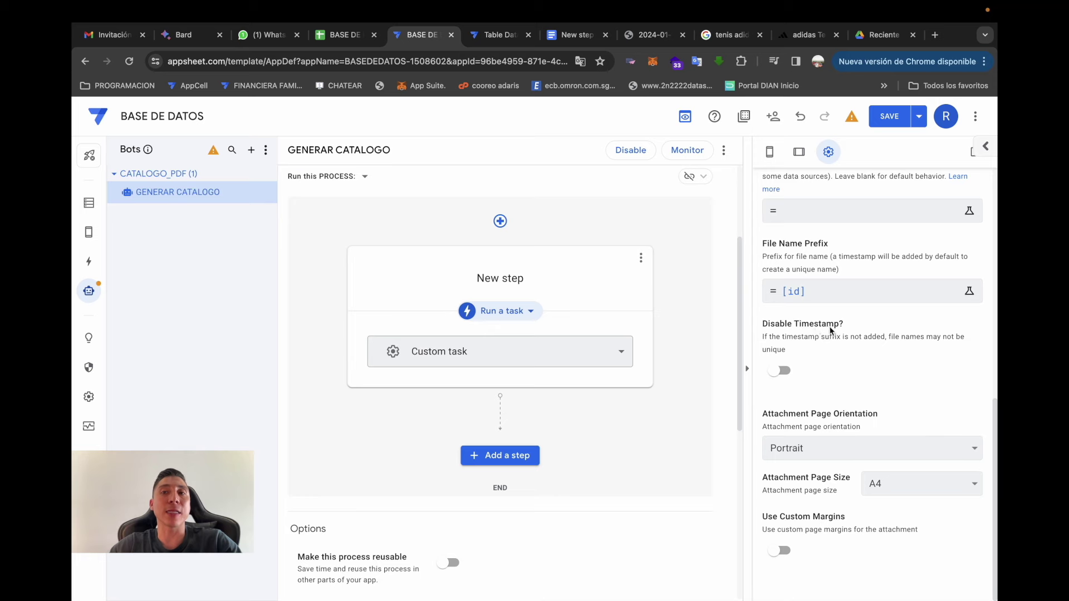
# - After checking Drive's recent files, switch on Disable Timestamp? and save the app
pyautogui.click(869, 43)
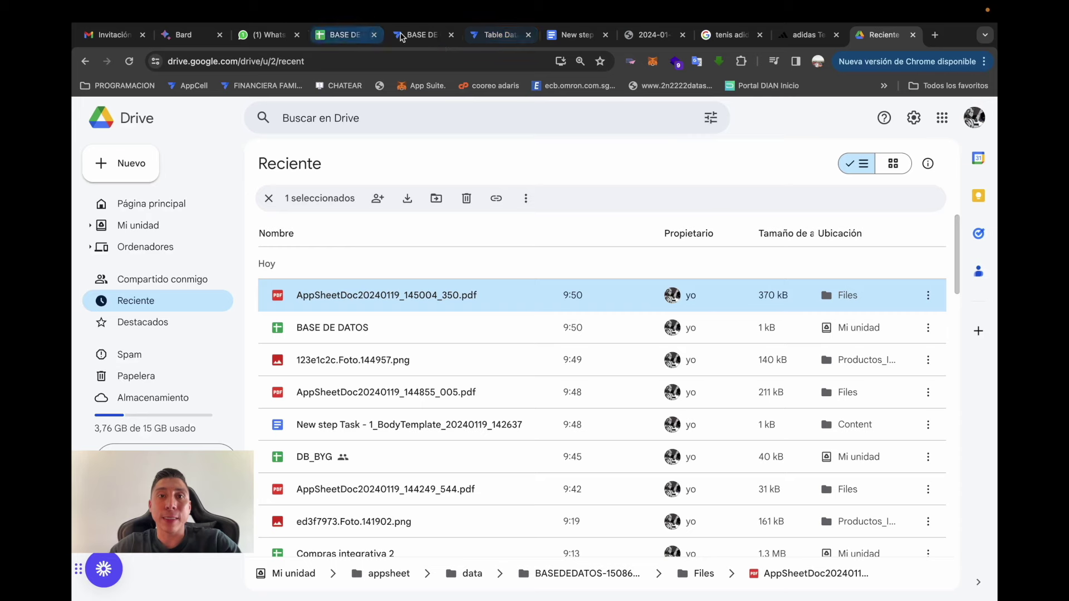
pyautogui.click(421, 34)
pyautogui.click(782, 371)
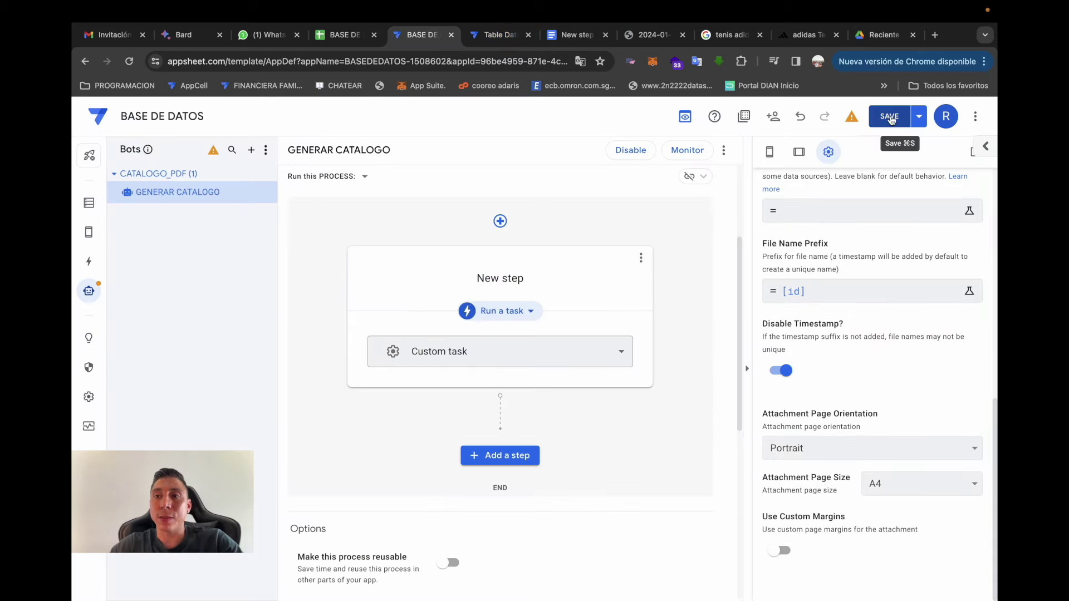
pyautogui.click(890, 115)
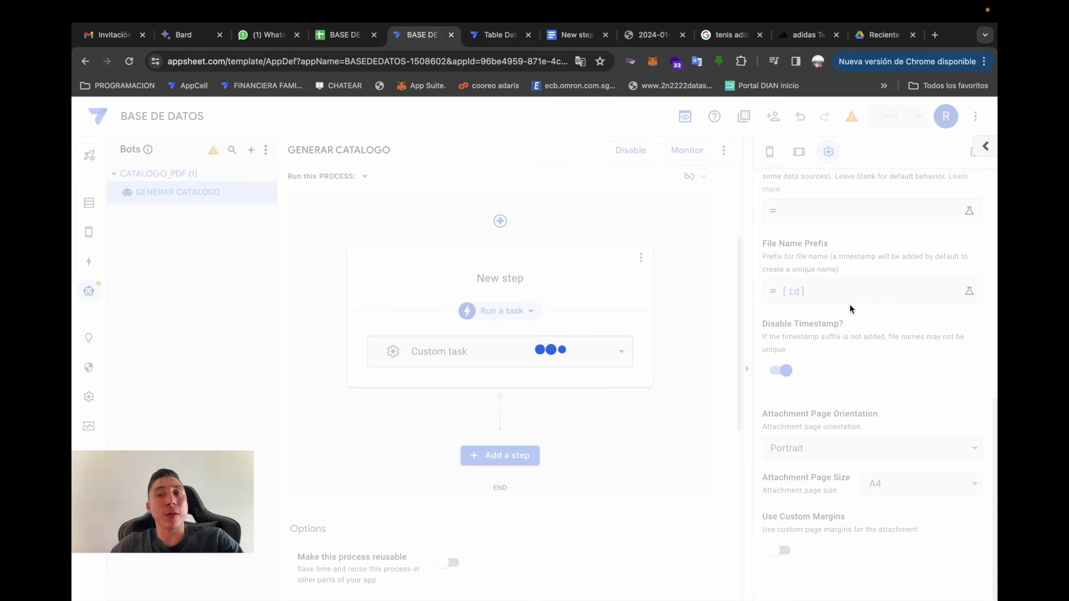
# - From the mobile preview, submit a new GENERAR CATALOGO PDF record dated 19/01/2024 09:52:41
pyautogui.click(767, 151)
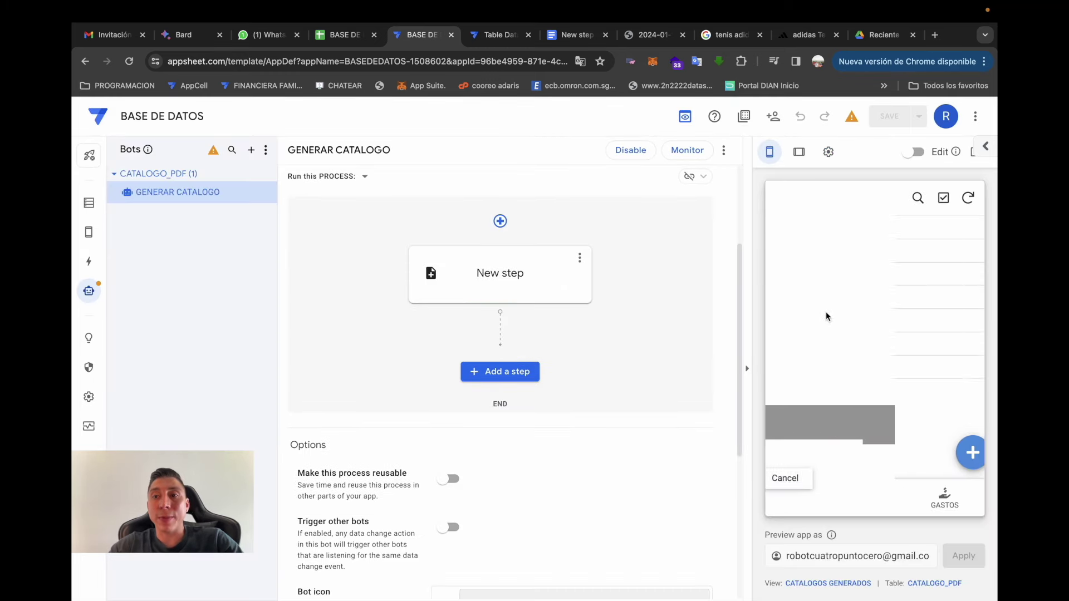
pyautogui.click(780, 198)
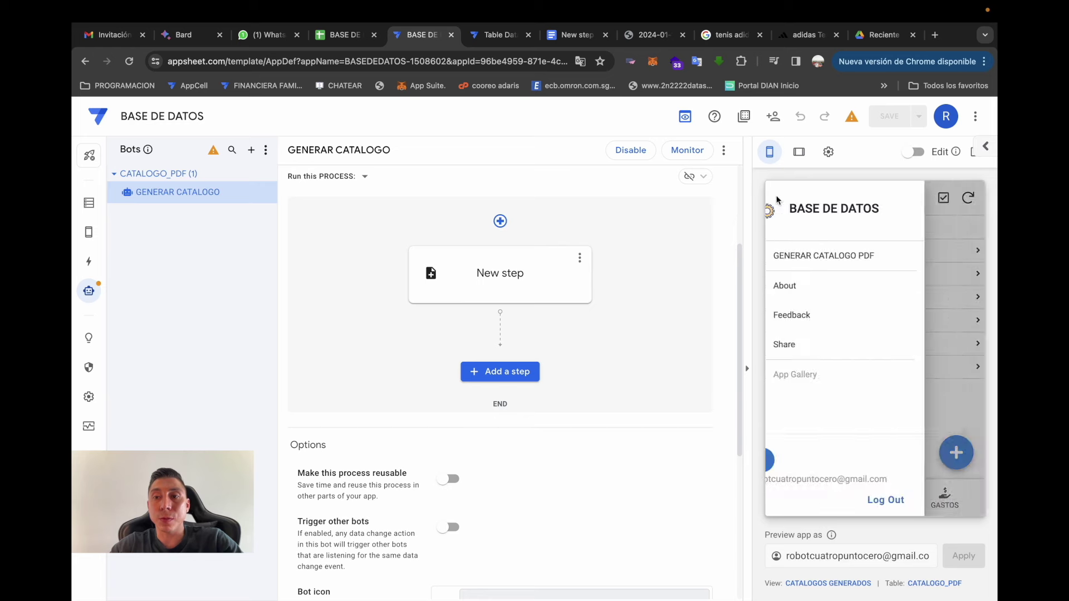
pyautogui.click(826, 246)
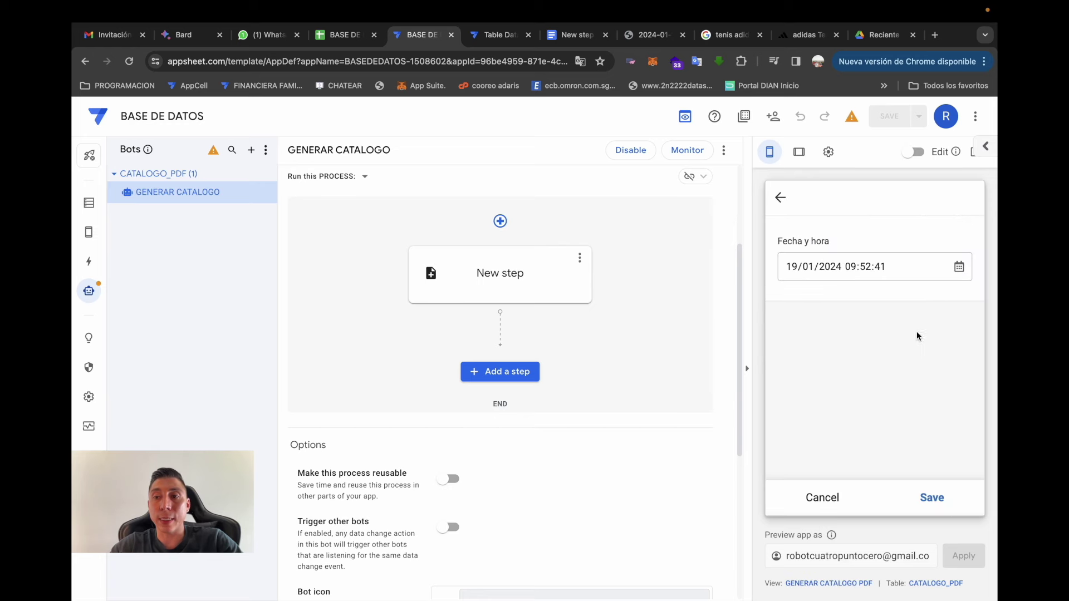
pyautogui.click(931, 498)
pyautogui.click(881, 34)
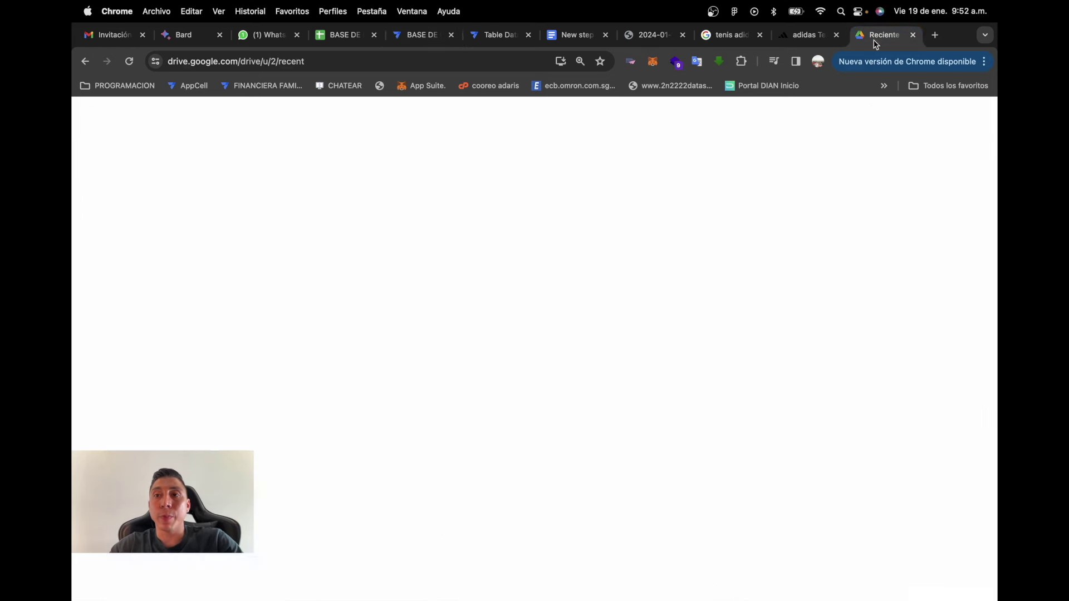
# - Verify the new 57681191.pdf in Drive matches the id in cell A8 of the CATALOGO_PDF sheet
pyautogui.click(175, 305)
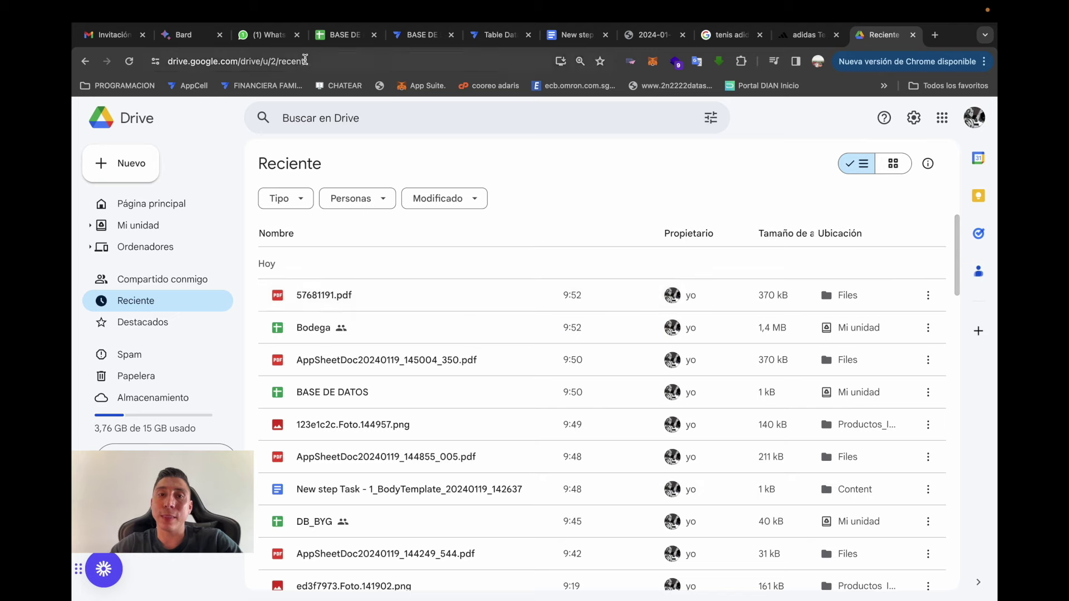
pyautogui.click(333, 295)
pyautogui.click(343, 35)
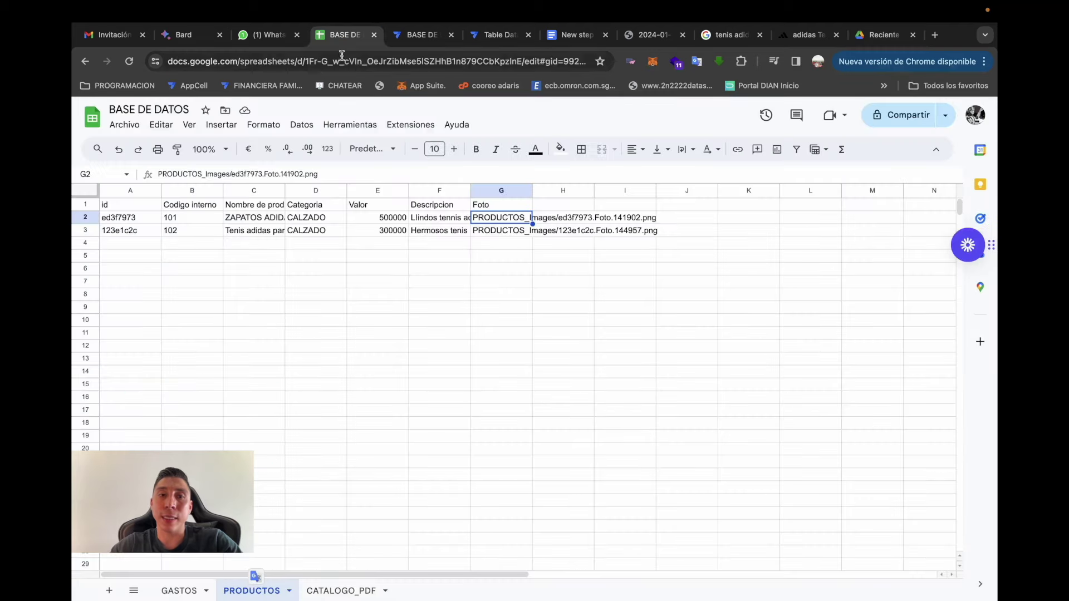
pyautogui.click(346, 590)
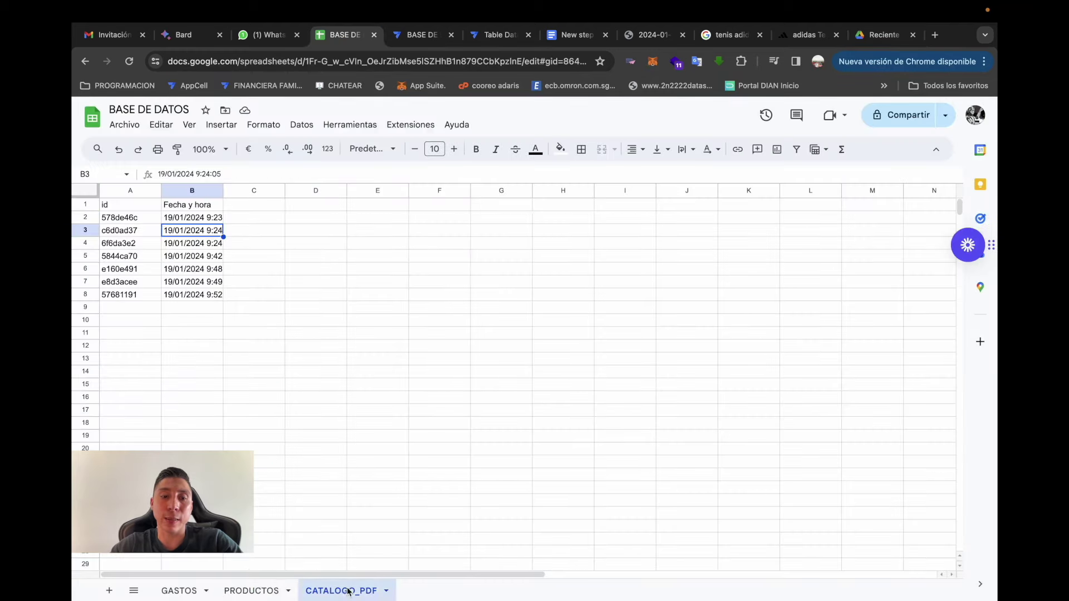
pyautogui.click(121, 296)
pyautogui.click(883, 35)
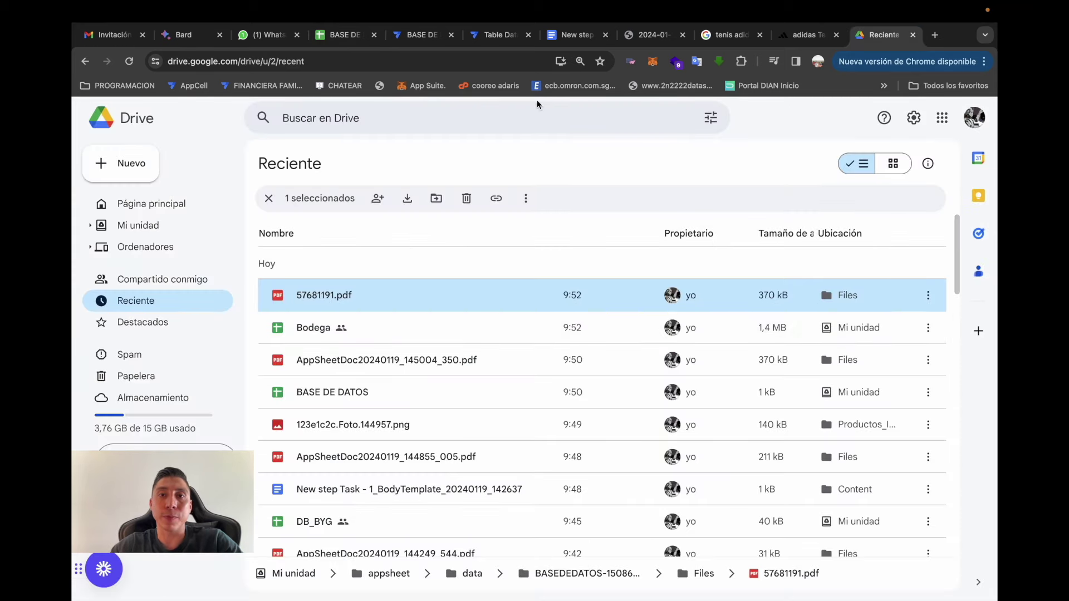
pyautogui.click(422, 35)
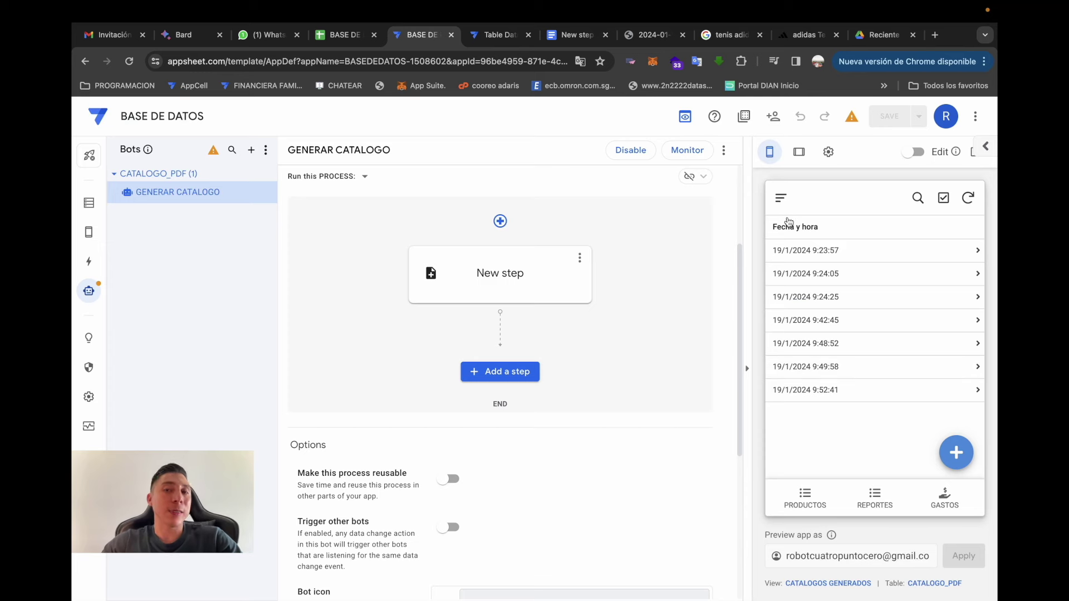
# - Glance at the New step settings and preview, then open the CATALOGOS GENERADOS view's CATALOGO_PDF ref-position settings
pyautogui.click(523, 279)
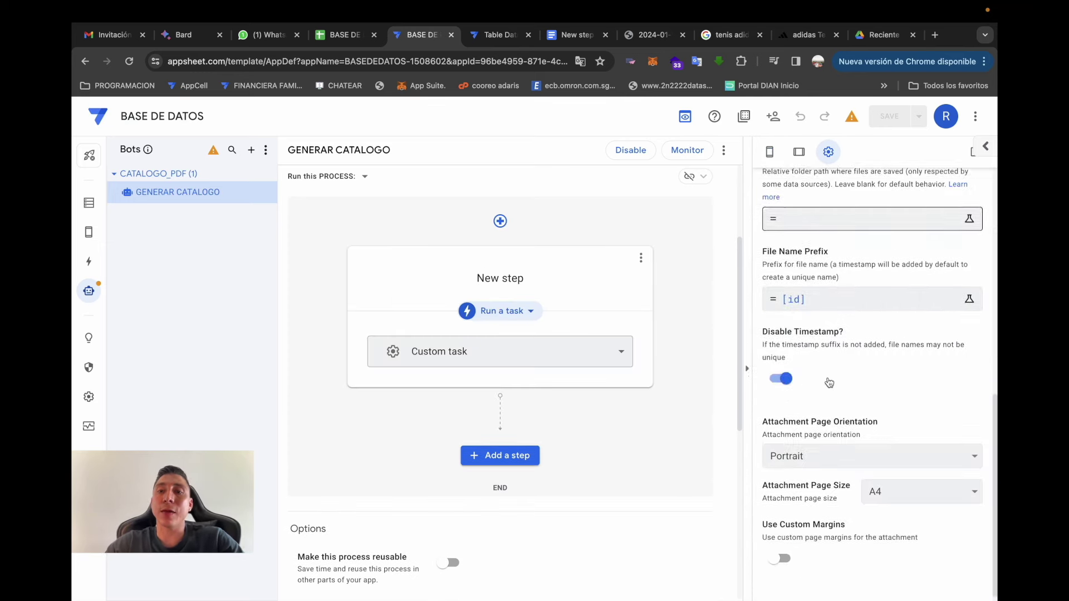
pyautogui.click(770, 152)
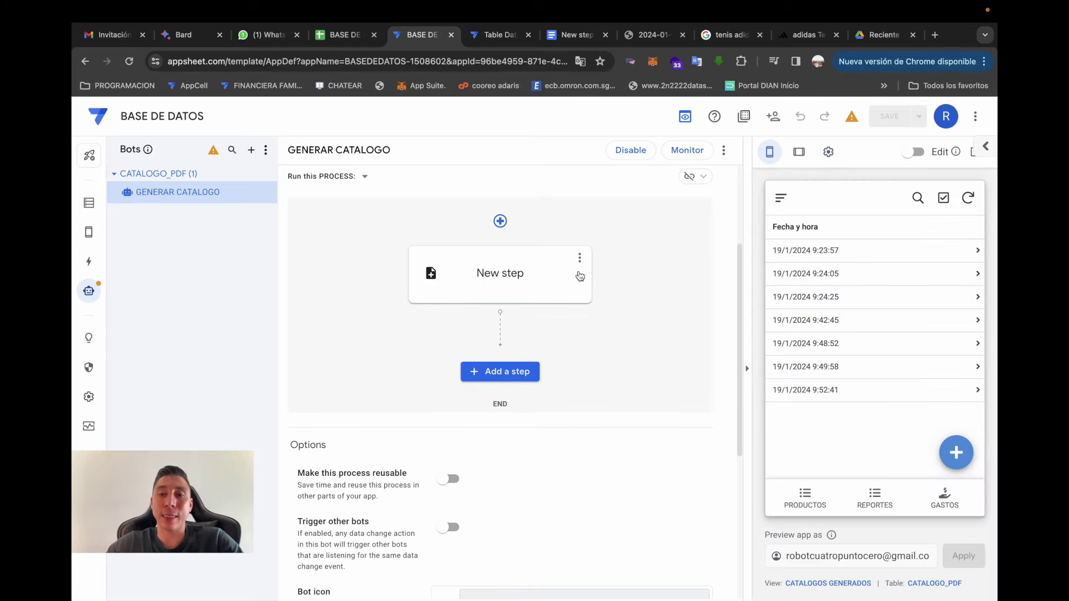
pyautogui.scroll(3, 529, 270)
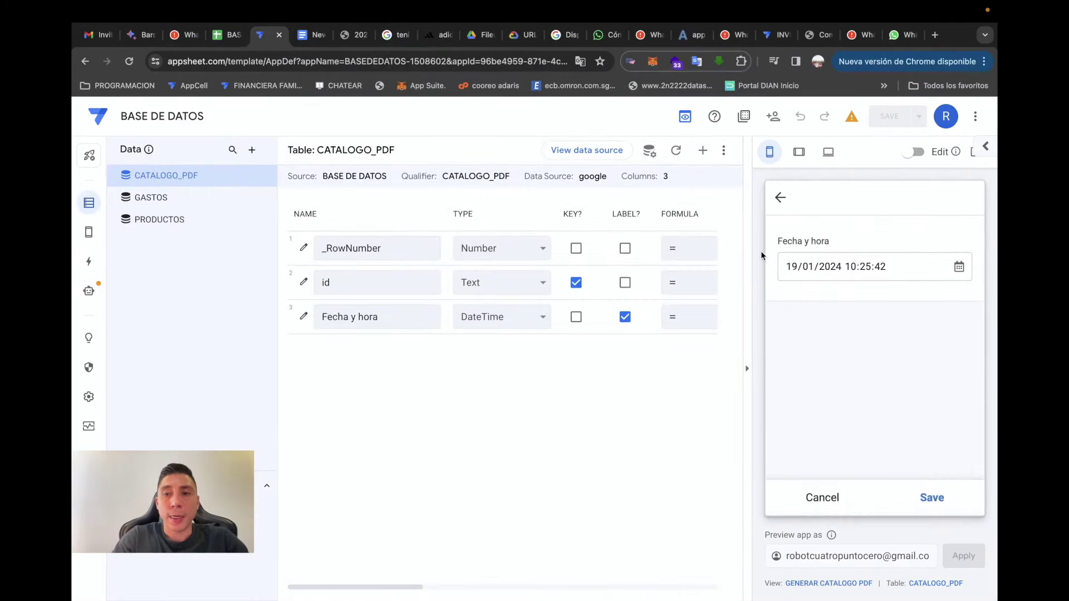
pyautogui.click(780, 197)
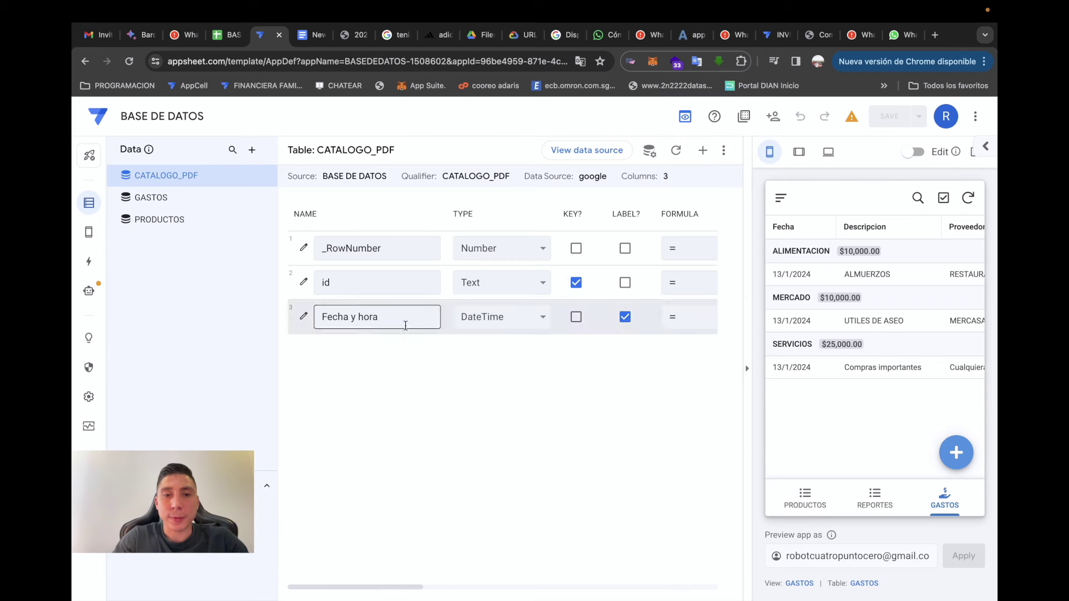
pyautogui.click(781, 197)
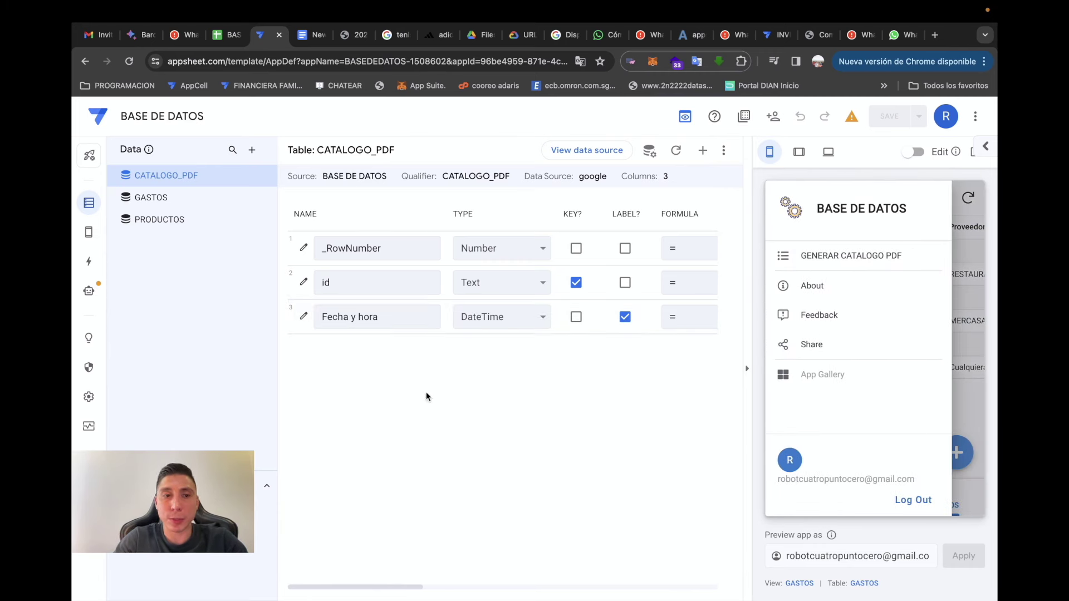
pyautogui.click(89, 232)
pyautogui.click(185, 349)
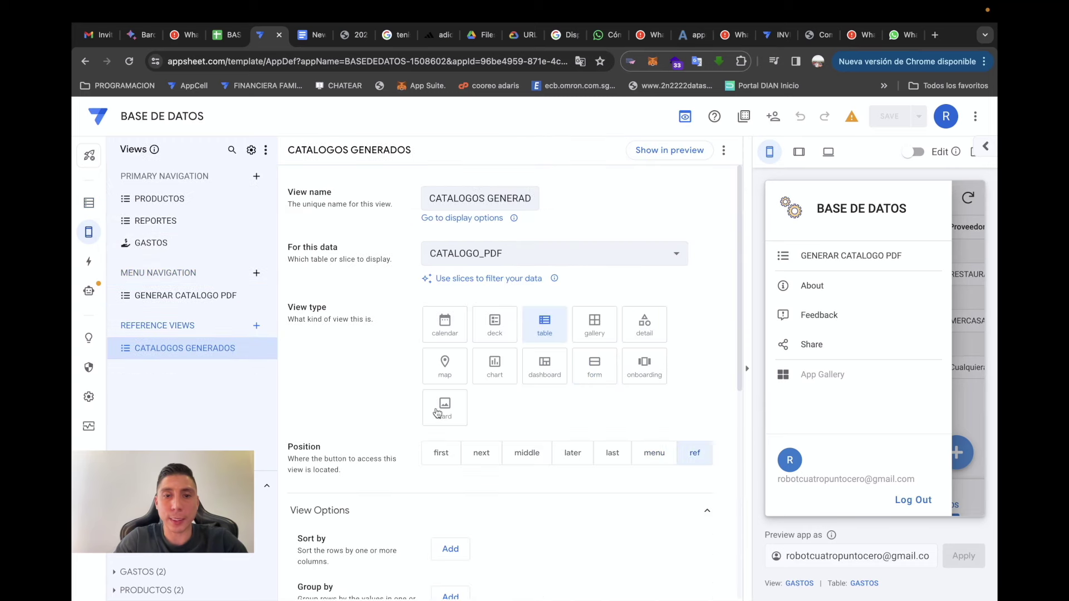
# - Try CATALOGOS GENERADOS as a menu view in the preview, then return it to Reference Views
pyautogui.click(654, 452)
pyautogui.click(810, 290)
pyautogui.scroll(-3, 896, 393)
pyautogui.scroll(3, 896, 393)
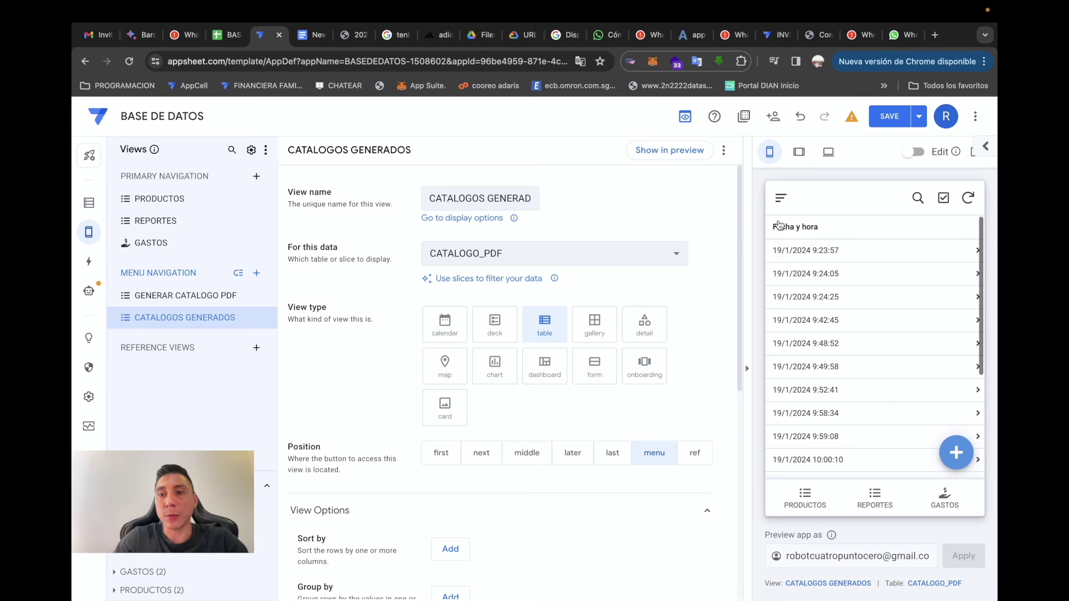
pyautogui.click(780, 199)
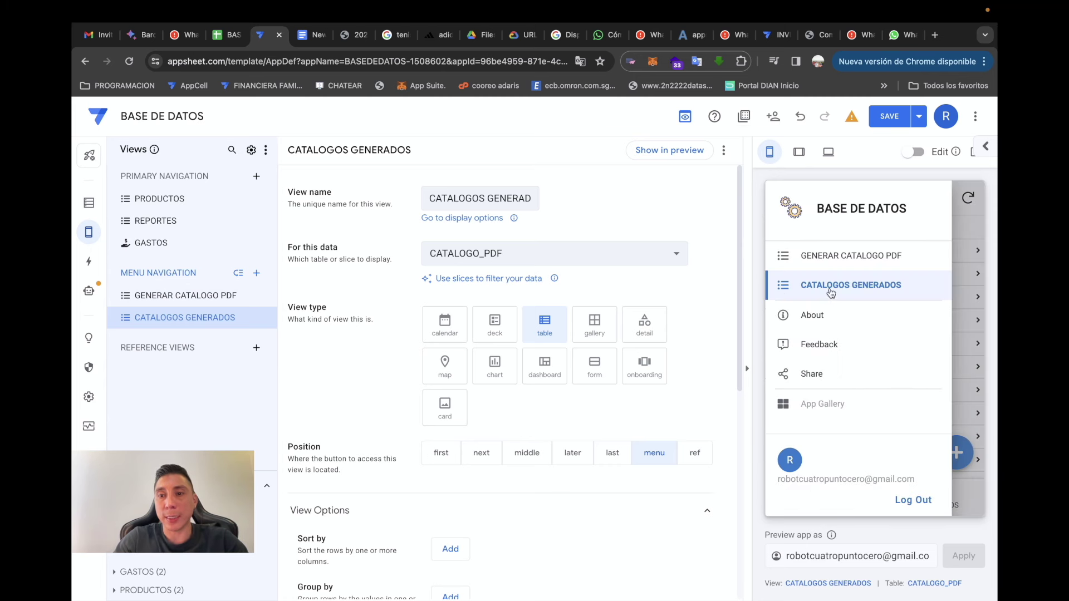
pyautogui.click(695, 452)
# - Save a test entry in the GENERAR CATALOGO PDF form and reopen the form in the preview
pyautogui.click(843, 257)
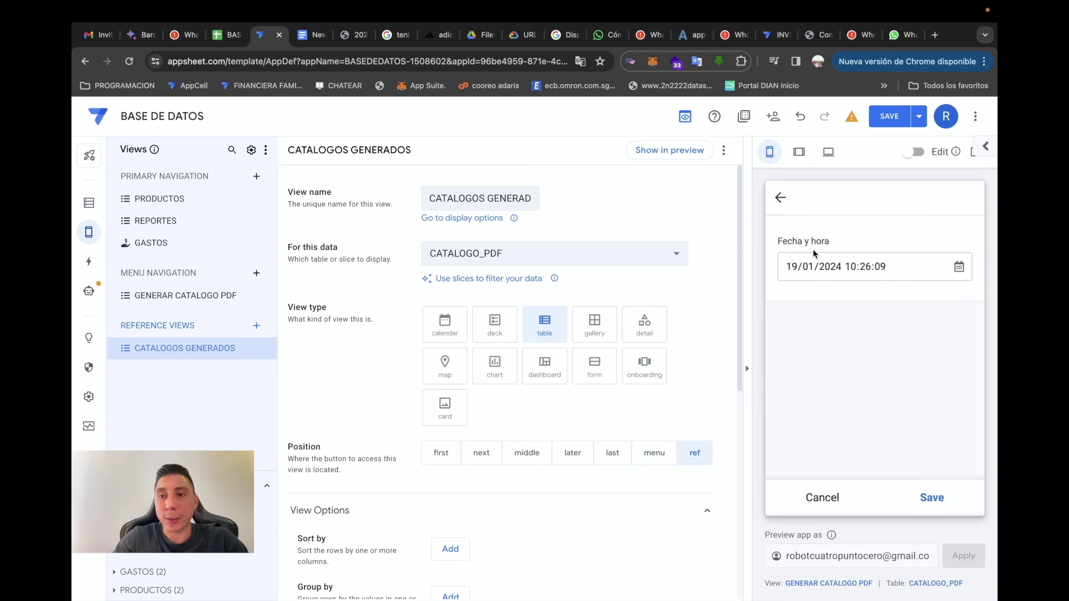
pyautogui.click(933, 498)
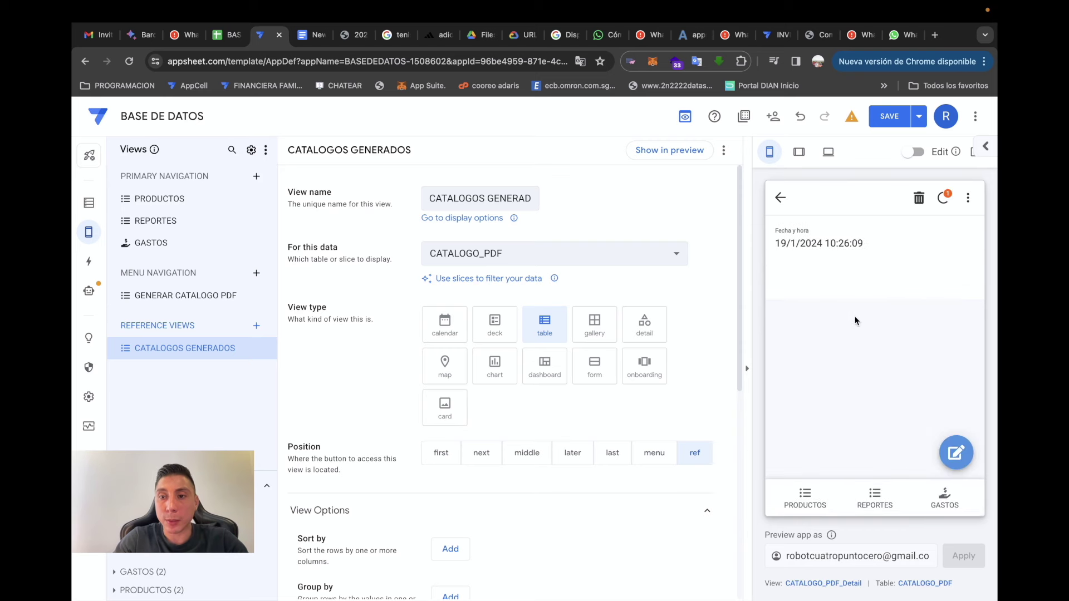
pyautogui.click(780, 198)
pyautogui.click(781, 196)
pyautogui.click(815, 255)
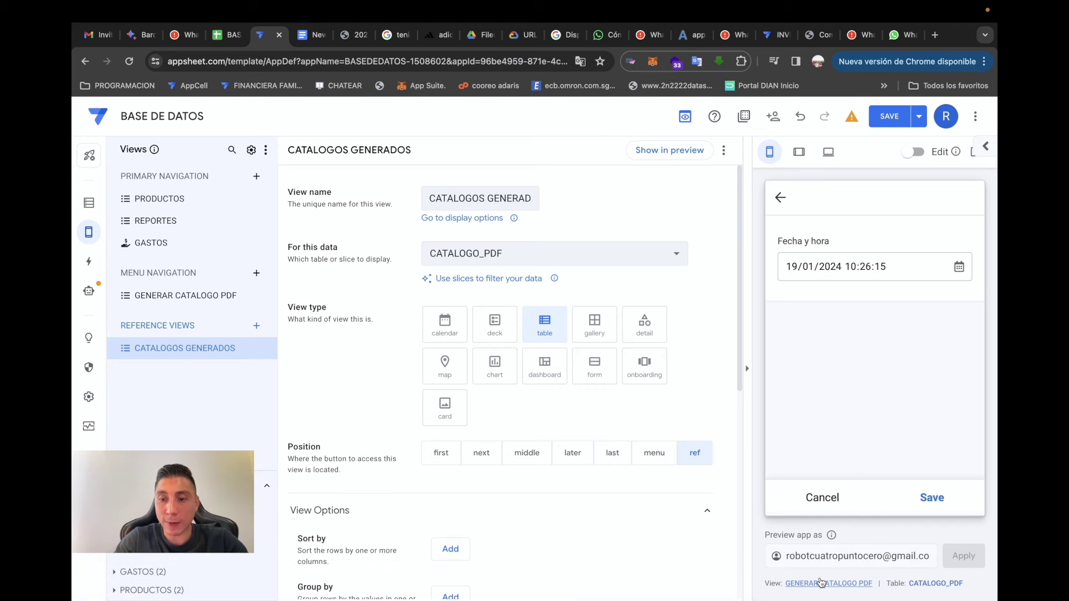
# - Bring up the GENERAR CATALOGO PDF view settings down to its Finish view option
pyautogui.click(824, 582)
pyautogui.scroll(-4, 354, 432)
pyautogui.scroll(-4, 354, 432)
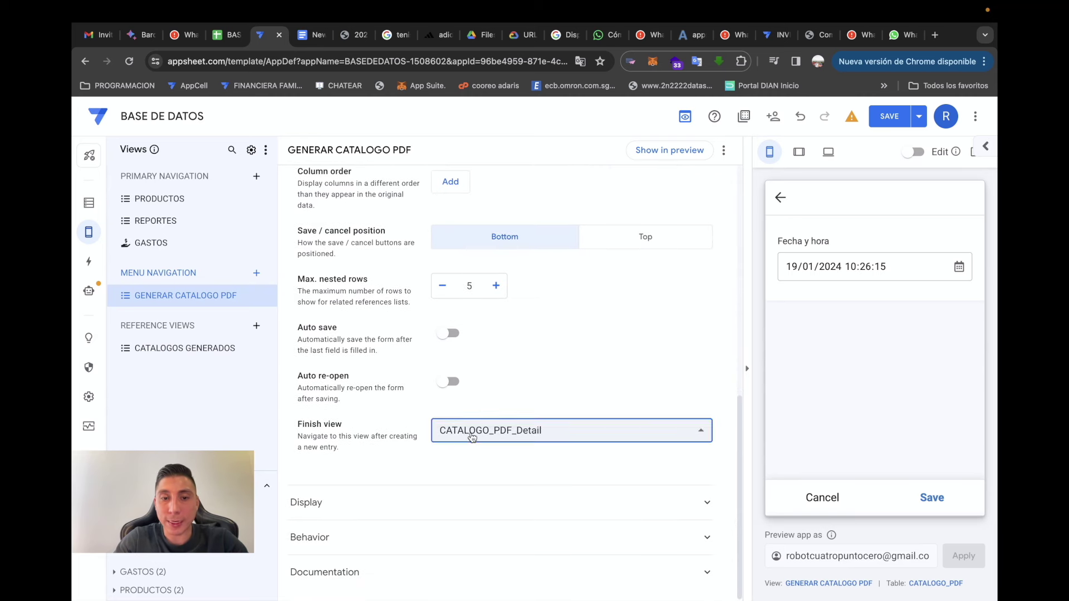
# - Set the form's Finish view to CATALOGO_PDF_Detail and save the app
pyautogui.click(471, 433)
pyautogui.click(481, 430)
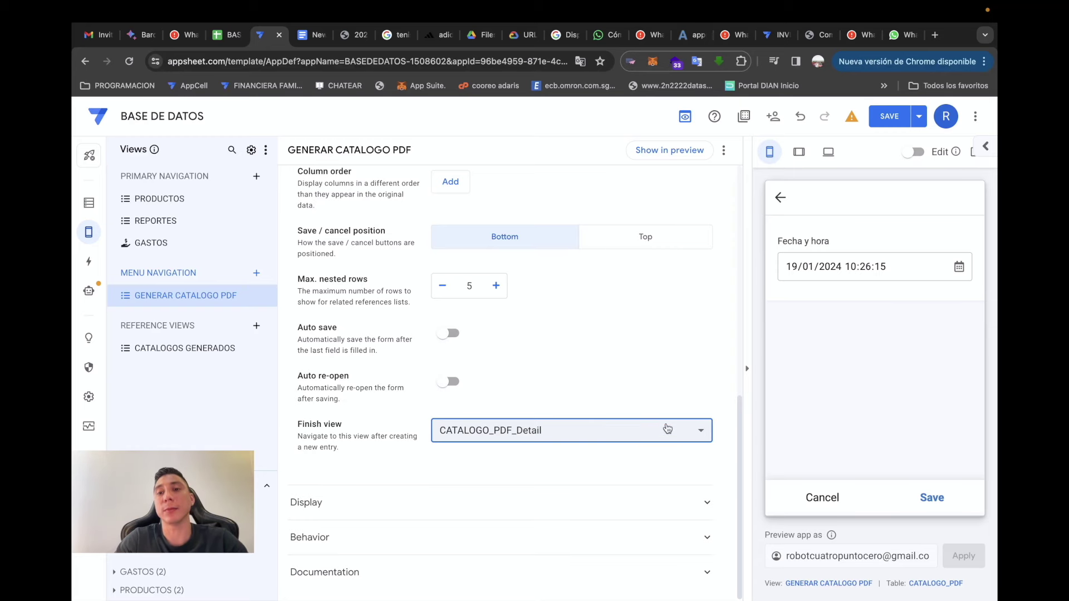
pyautogui.click(889, 117)
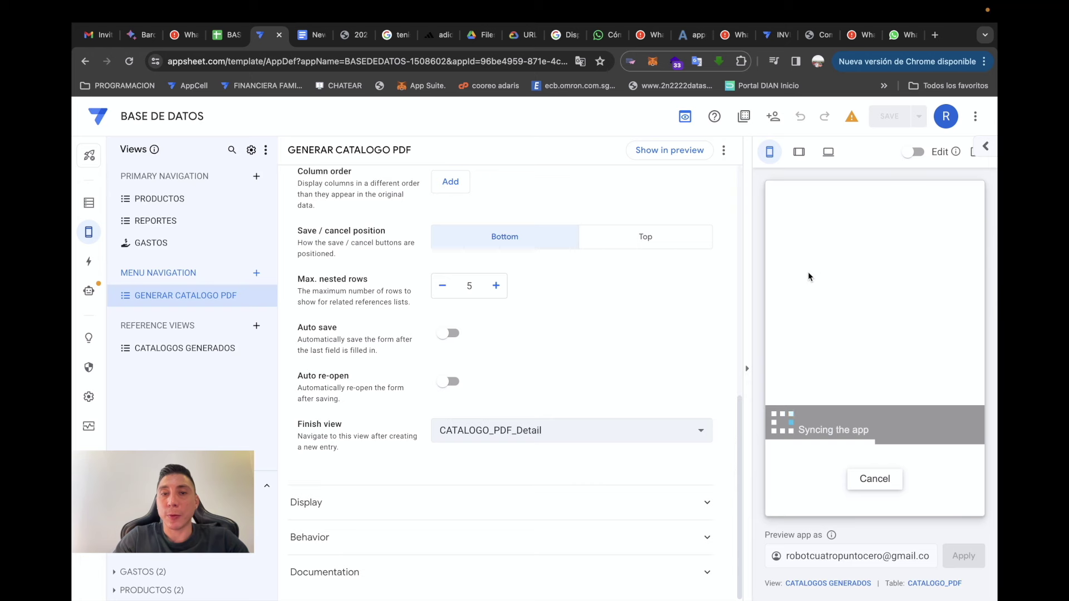
# - Submit the GENERAR CATALOGO PDF form twice in the preview, confirming it lands on the detail record
pyautogui.click(781, 198)
pyautogui.click(824, 254)
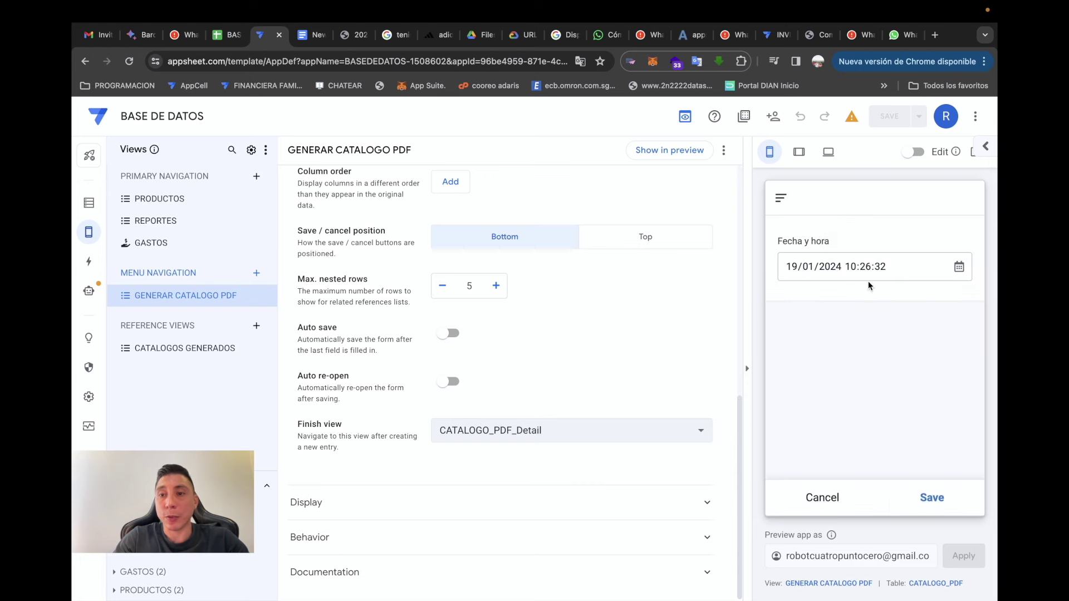
pyautogui.click(906, 485)
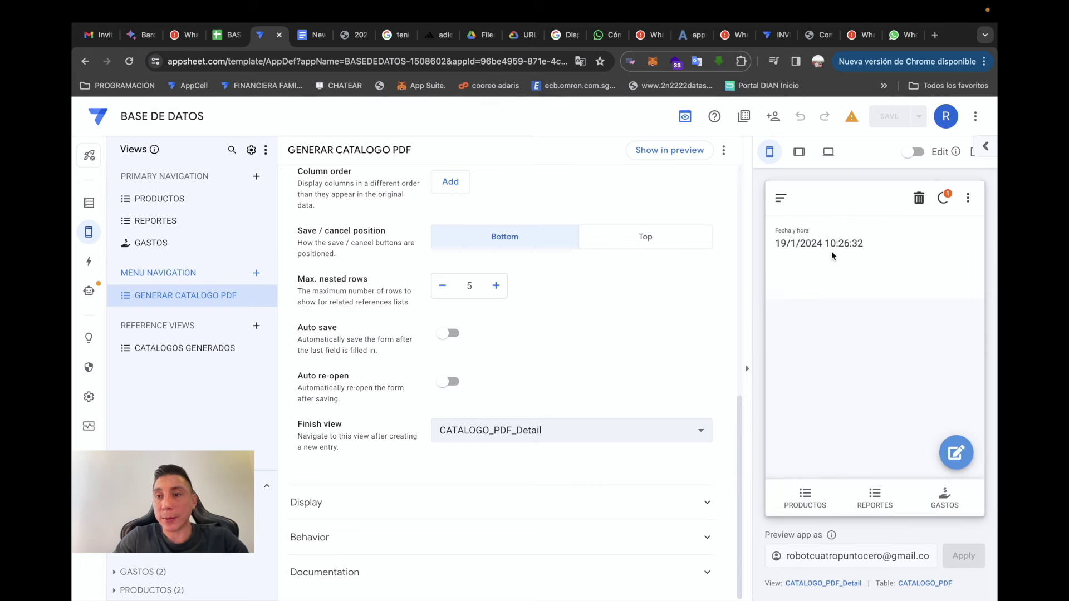
pyautogui.click(780, 198)
pyautogui.click(877, 257)
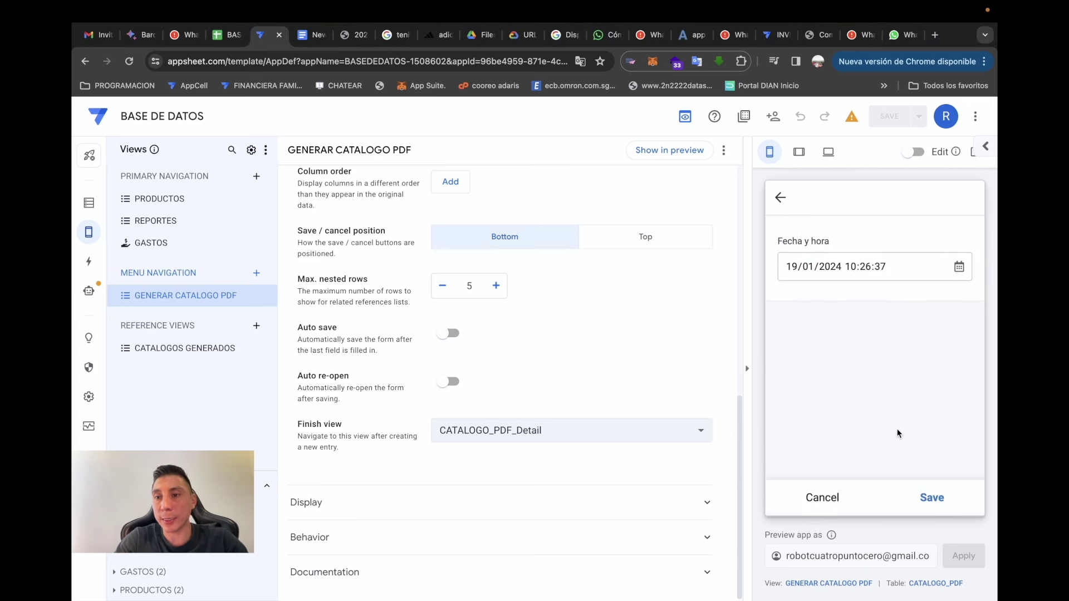
pyautogui.click(930, 498)
pyautogui.moveTo(867, 258); pyautogui.dragTo(810, 245)
pyautogui.click(857, 279)
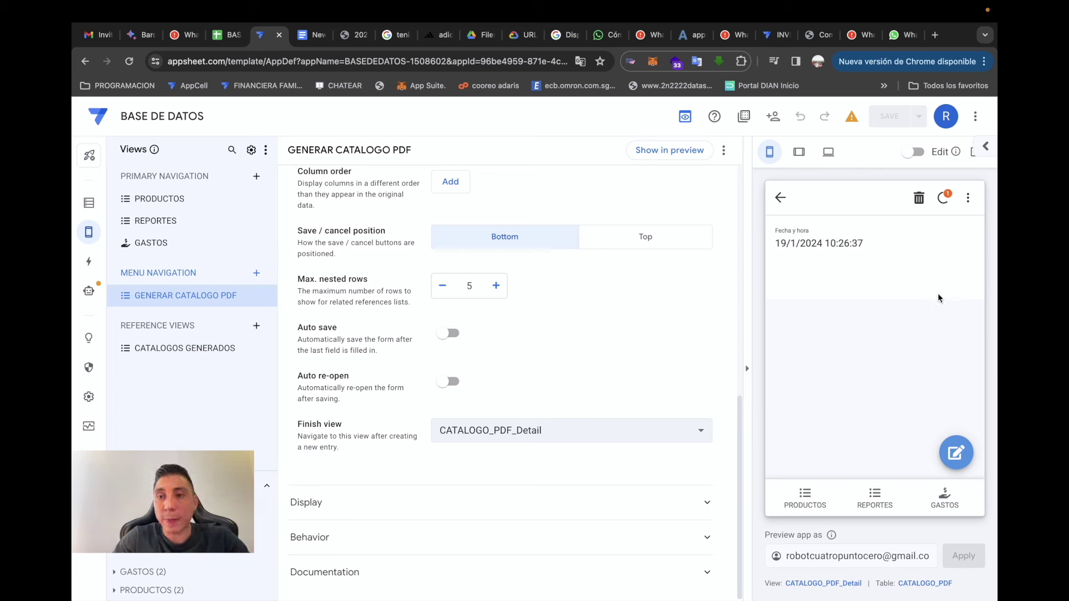
# - Add a virtual column named URL PDF to CATALOGO_PDF and open its formula editor
pyautogui.click(88, 203)
pyautogui.click(702, 151)
pyautogui.write('URL PDF')
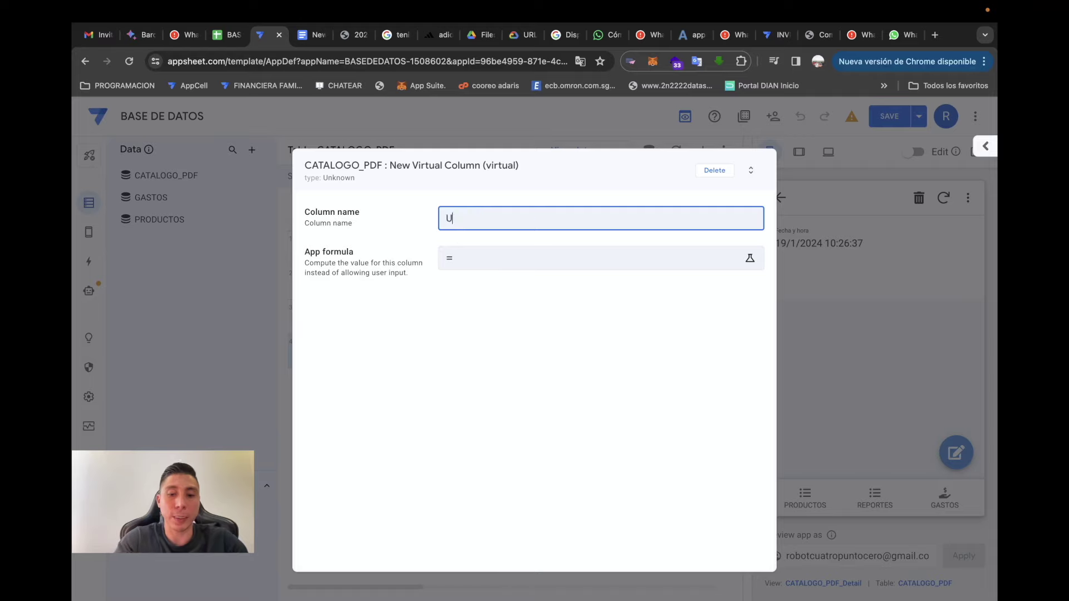
pyautogui.click(475, 258)
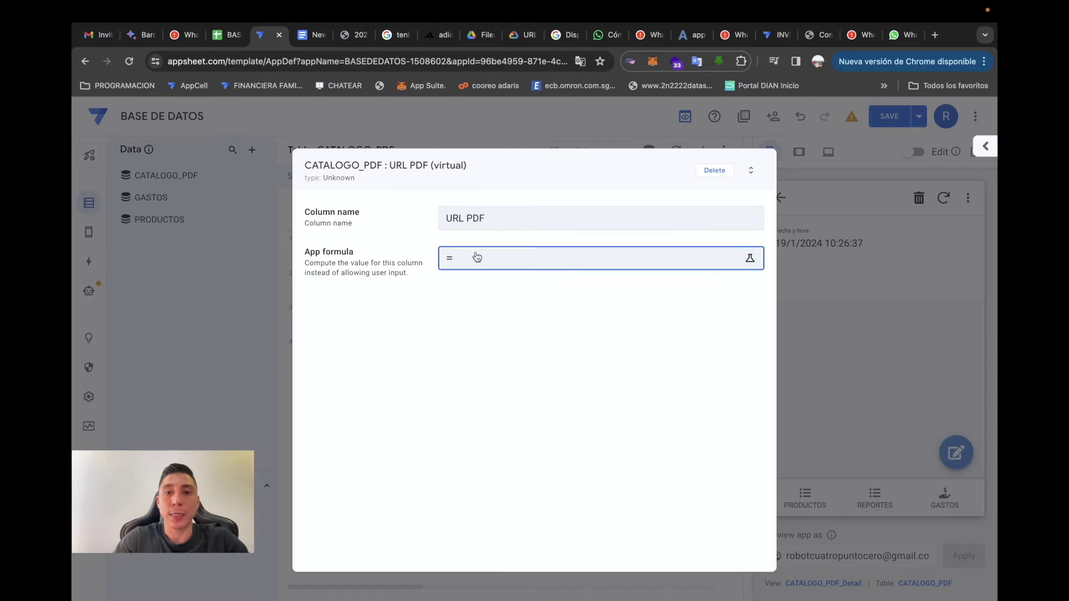
# - Copy the gettablefileurl link template from the notes and paste it into the formula
pyautogui.hotkey('ctrl', 'Left')
pyautogui.click(475, 454)
pyautogui.moveTo(474, 450); pyautogui.dragTo(236, 420)
pyautogui.press('super+c')
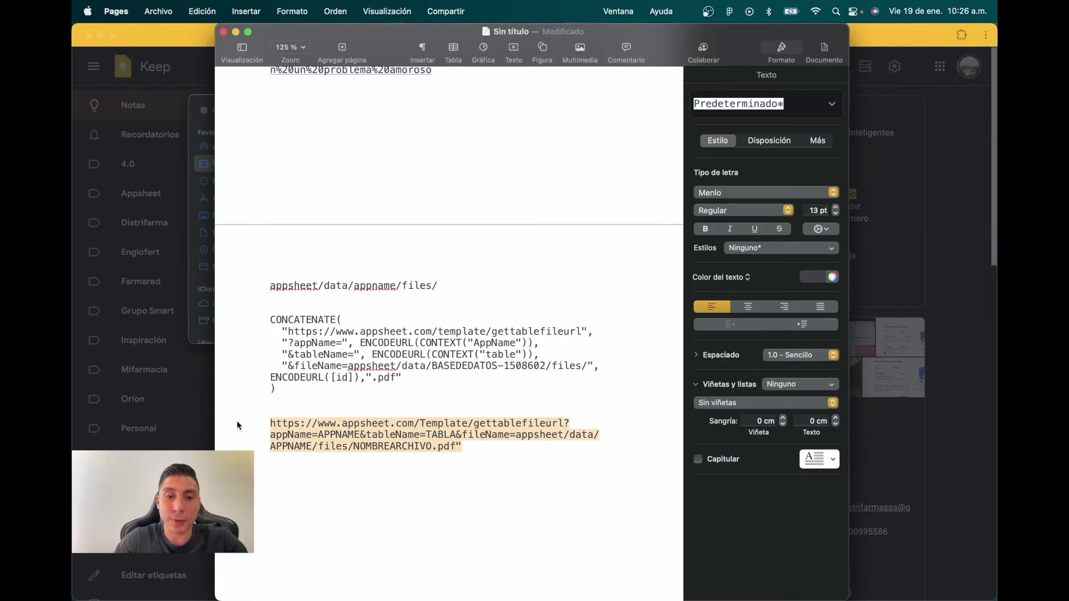
pyautogui.hotkey('ctrl', 'Right')
pyautogui.press('super+v')
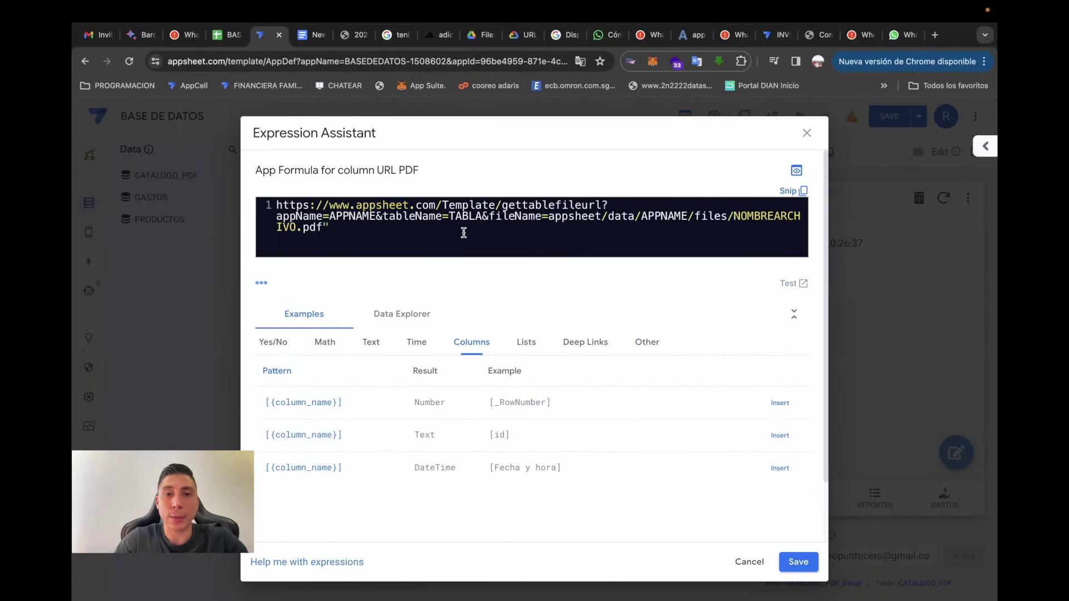
# - Quote the link and replace the appName placeholder with BASEDEDATOS-1508602 from the web address
pyautogui.click(278, 205)
pyautogui.write('"')
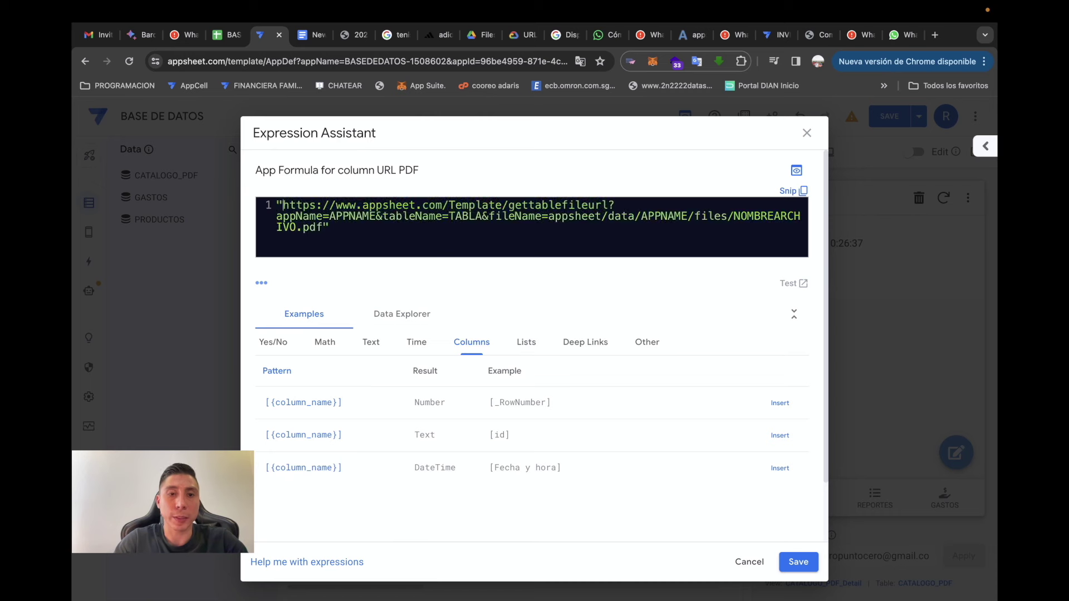
pyautogui.click(329, 216)
pyautogui.write('"')
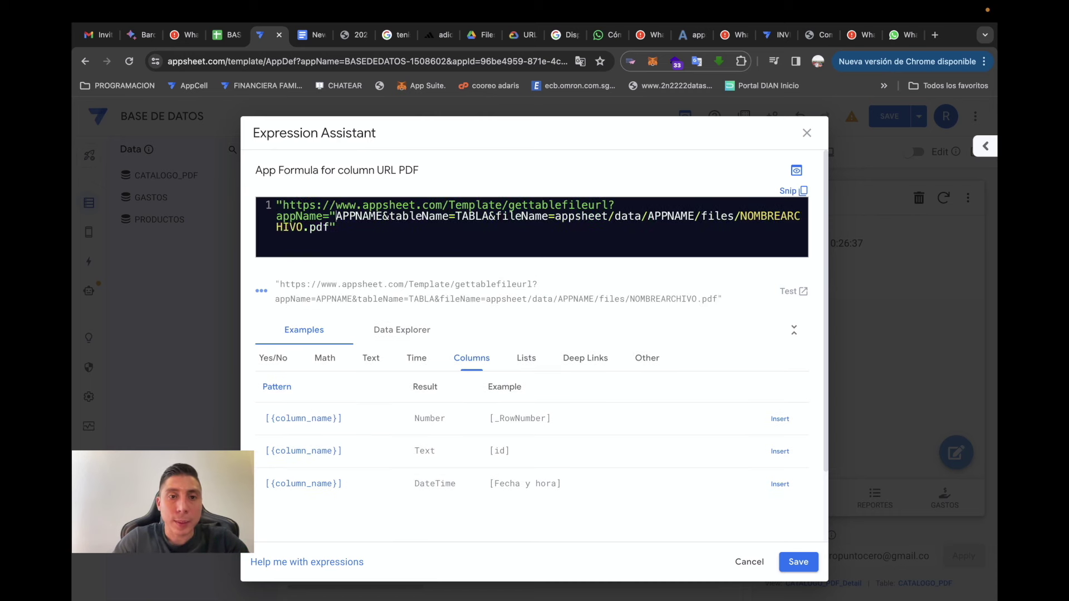
pyautogui.press('BackSpace')
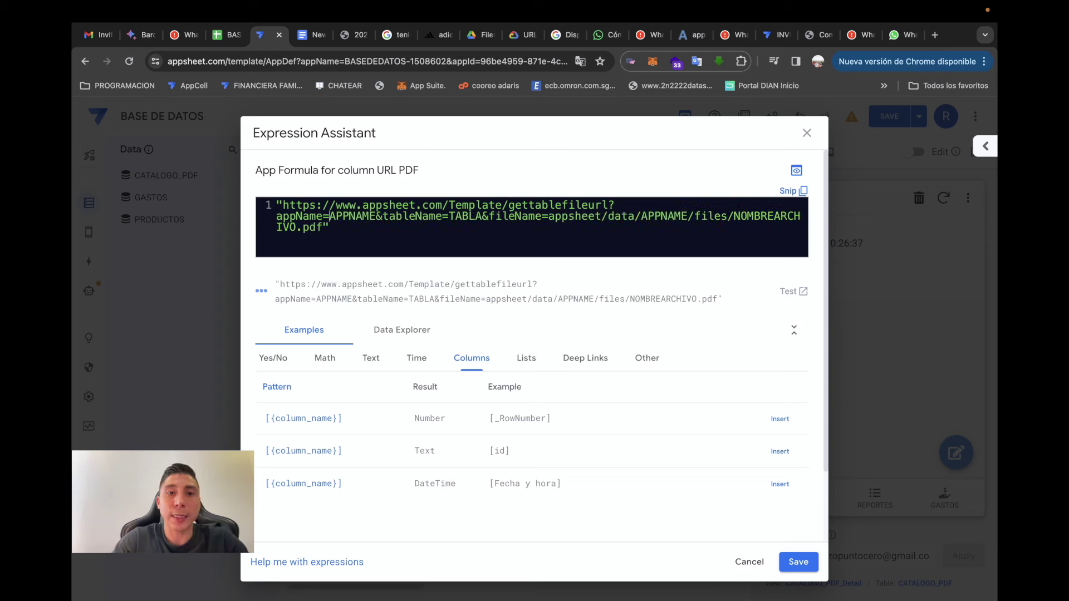
pyautogui.press('BackSpace')
pyautogui.press('BackSpace')
pyautogui.press('BackSpace')
pyautogui.press('BackSpace')
pyautogui.press('BackSpace')
pyautogui.press('BackSpace')
pyautogui.press('BackSpace')
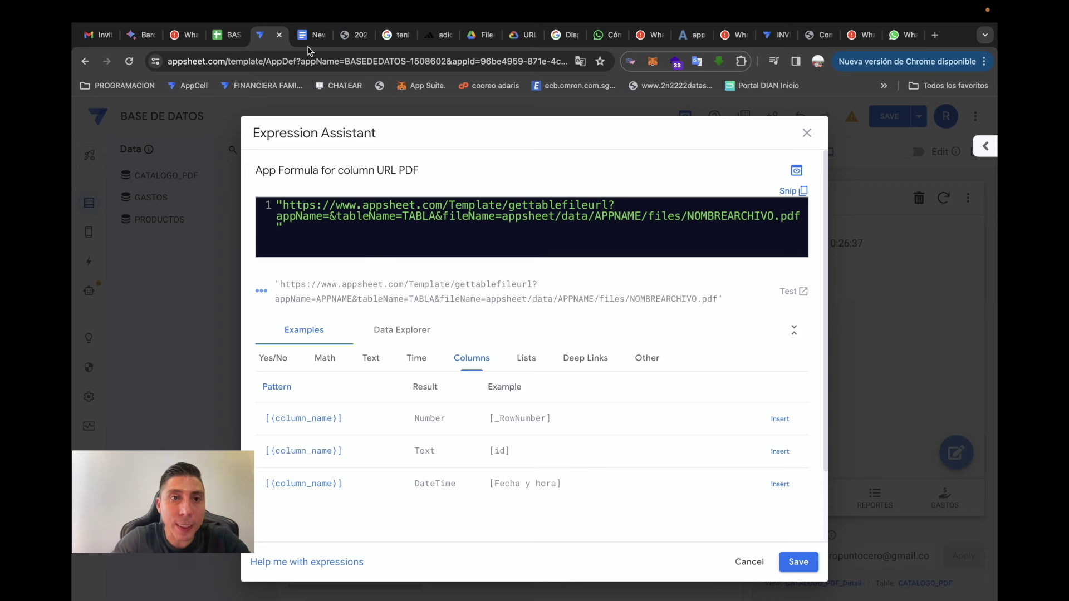
pyautogui.click(305, 59)
pyautogui.click(349, 62)
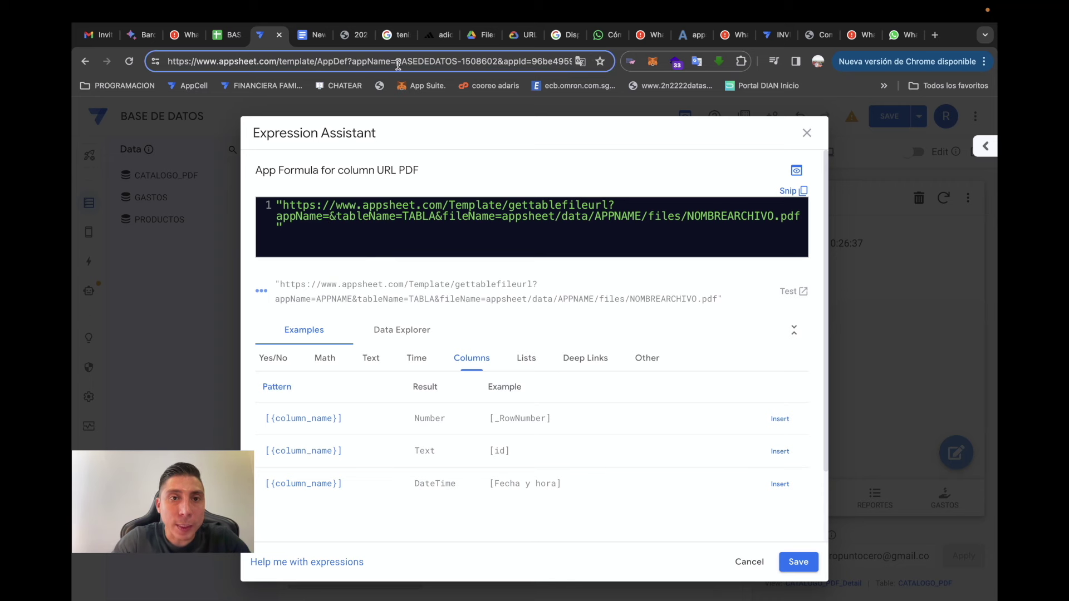
pyautogui.moveTo(396, 60); pyautogui.dragTo(488, 62)
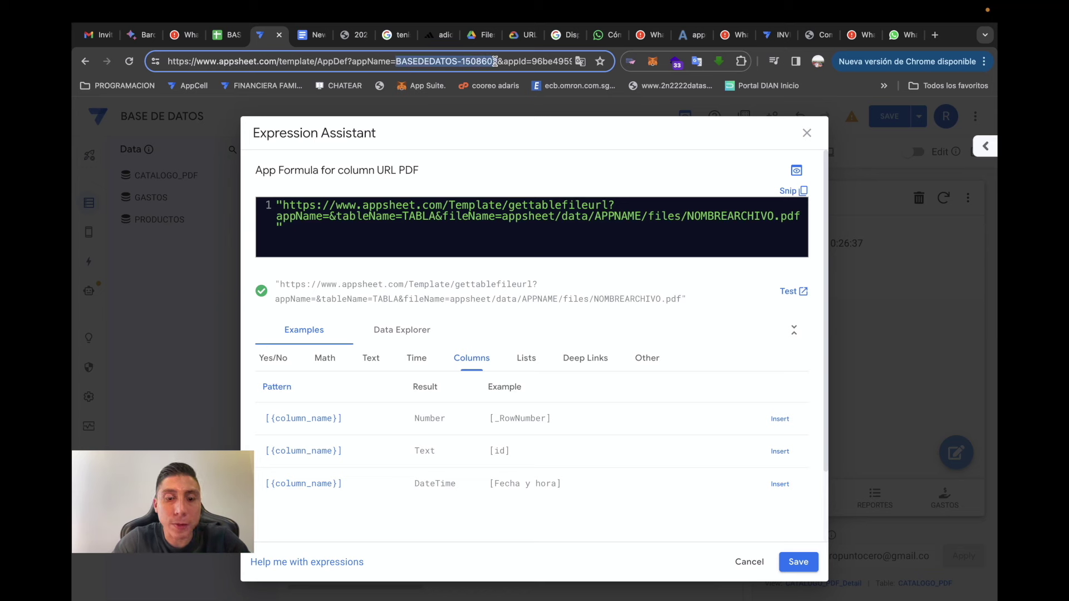
pyautogui.click(325, 215)
pyautogui.write('BASEDEDATOS-1508602')
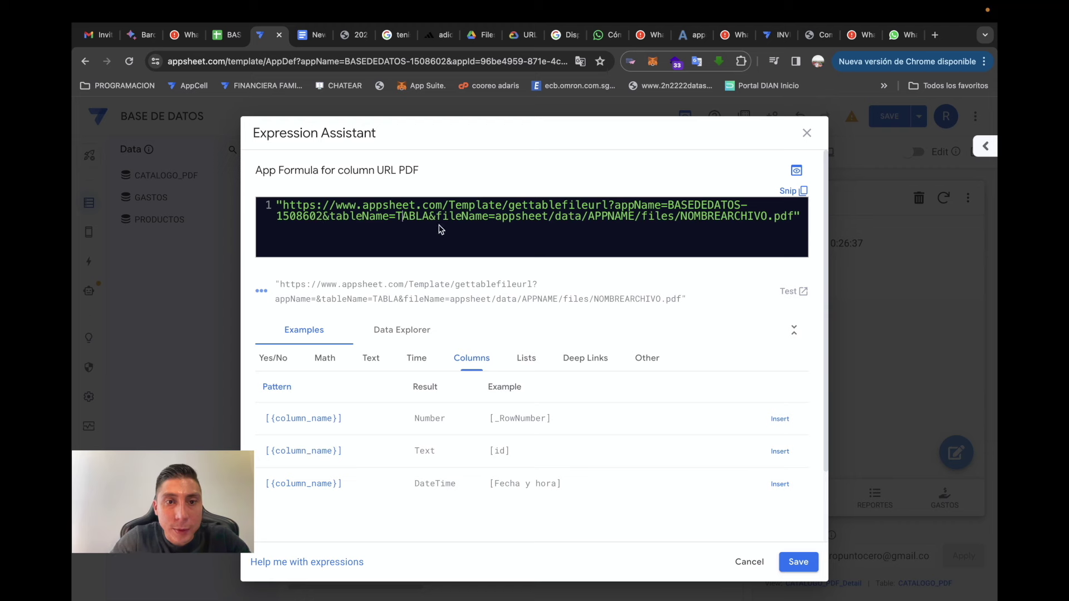
# - Replace TABLA with CATALOGO_PDF and the file path's APPNAME with BASEDEDATOS-1508602
pyautogui.press('BackSpace')
pyautogui.press('Delete')
pyautogui.press('Delete')
pyautogui.press('Delete')
pyautogui.press('Delete')
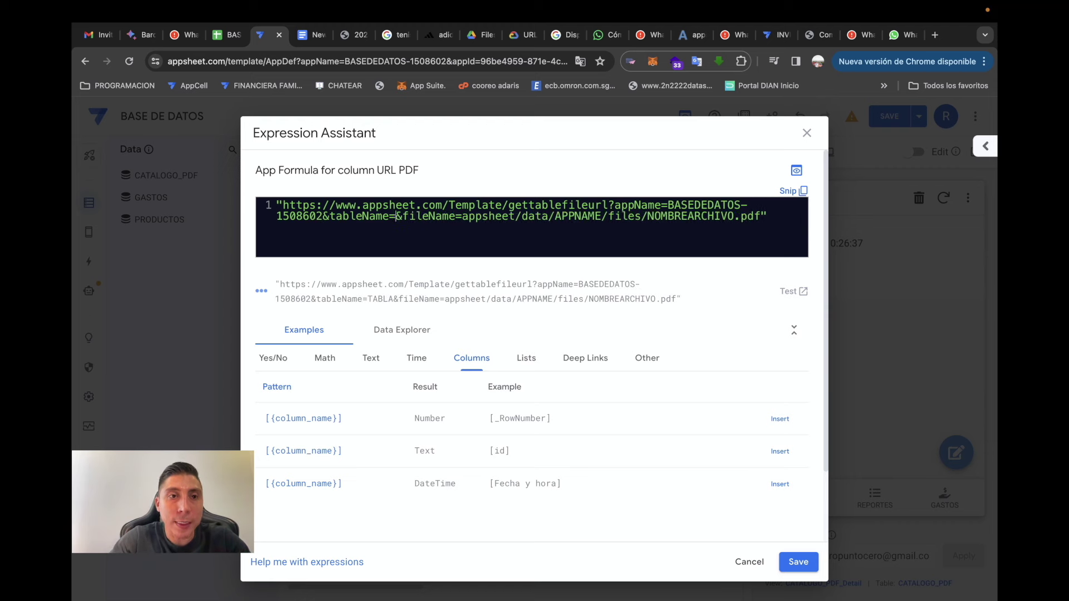
pyautogui.write('CATALOGO')
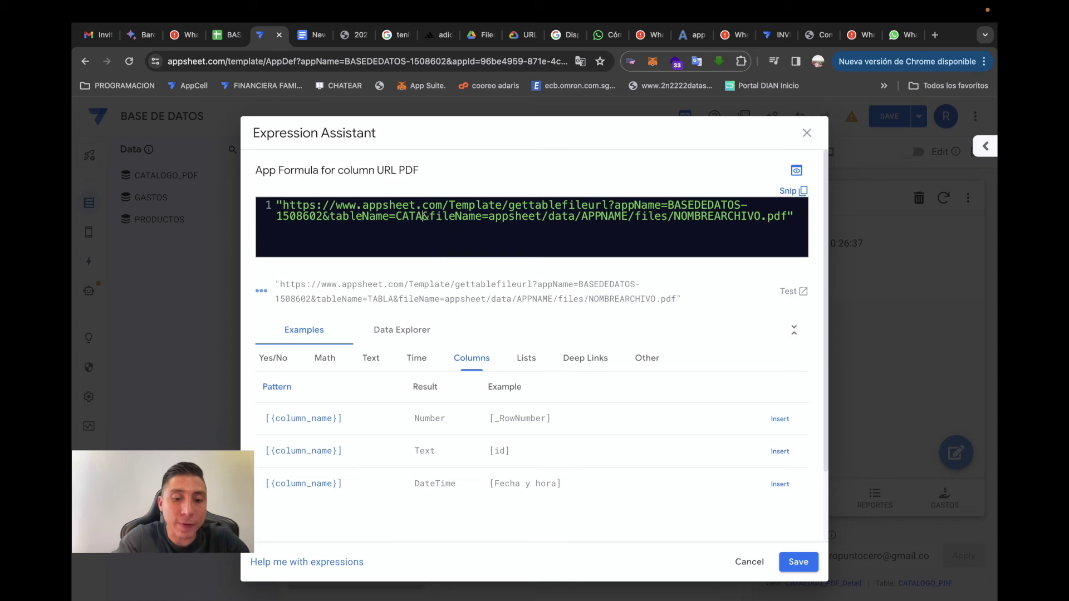
pyautogui.write('_P')
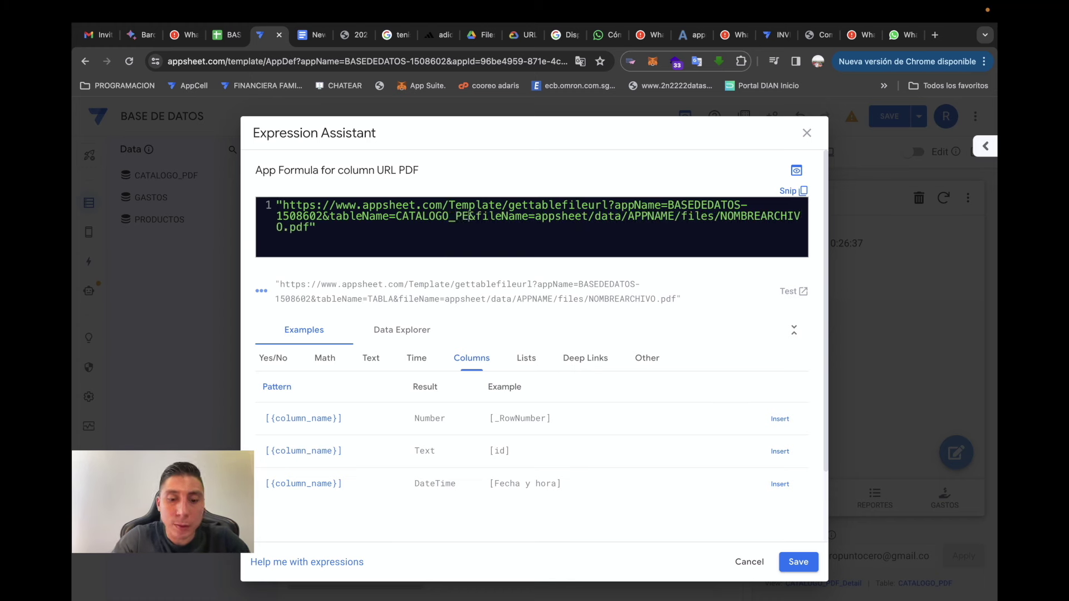
pyautogui.write('DF')
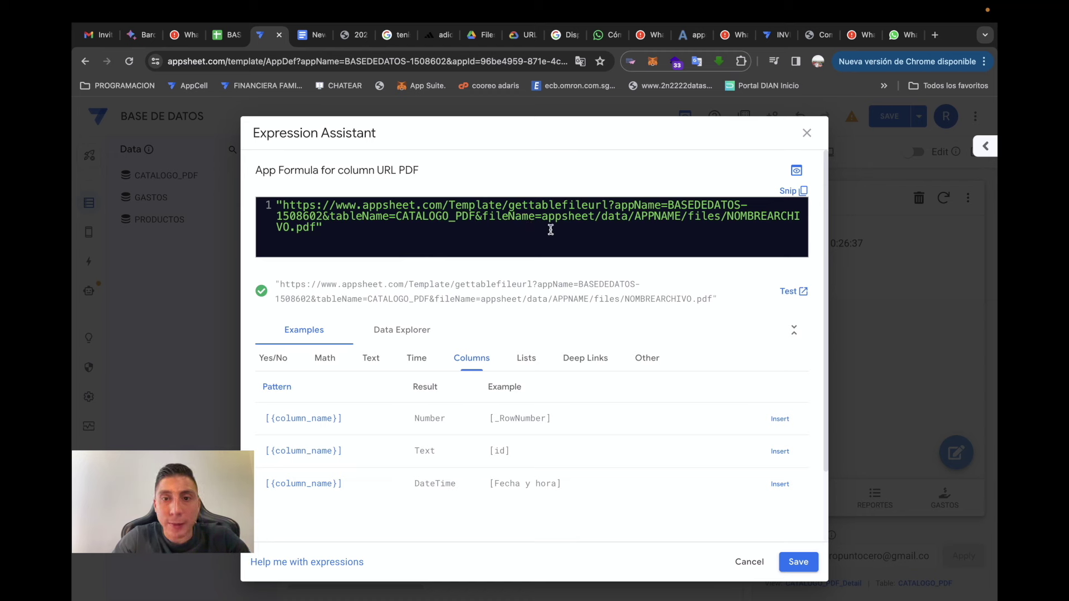
pyautogui.moveTo(543, 216); pyautogui.dragTo(626, 220)
pyautogui.click(679, 220)
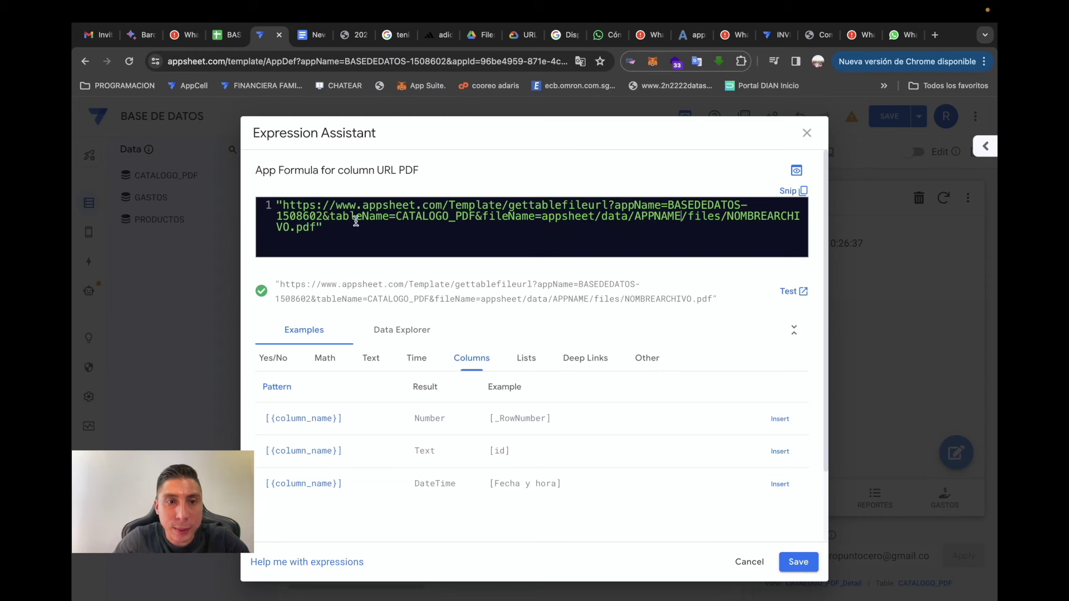
pyautogui.moveTo(326, 216); pyautogui.dragTo(669, 205)
pyautogui.press('super+c')
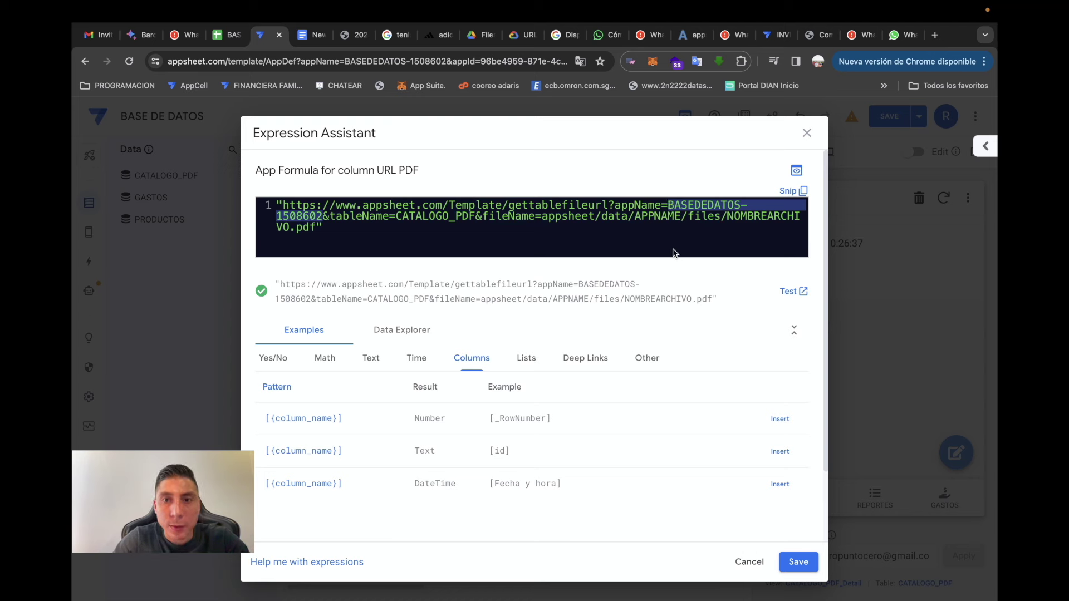
pyautogui.doubleClick(653, 213)
pyautogui.press('super+v')
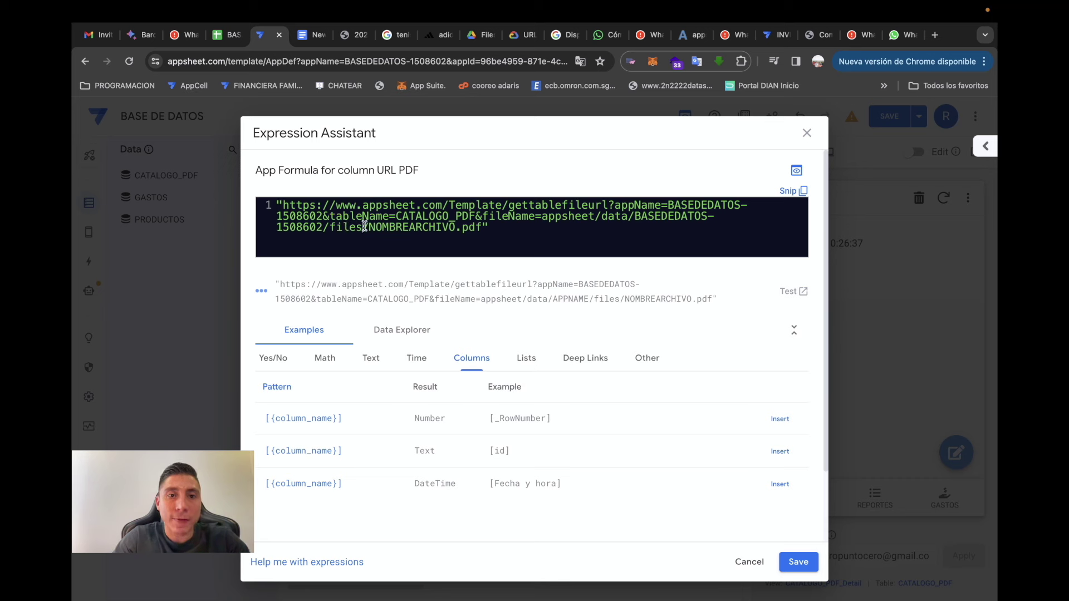
# - Replace the NOMBREARCHIVO placeholder with [id]&".pdf" and save the formula
pyautogui.press('BackSpace')
pyautogui.press('BackSpace')
pyautogui.press('BackSpace')
pyautogui.press('BackSpace')
pyautogui.press('BackSpace')
pyautogui.press('BackSpace')
pyautogui.press('BackSpace')
pyautogui.press('BackSpace')
pyautogui.press('BackSpace')
pyautogui.press('BackSpace')
pyautogui.press('BackSpace')
pyautogui.press('BackSpace')
pyautogui.press('BackSpace')
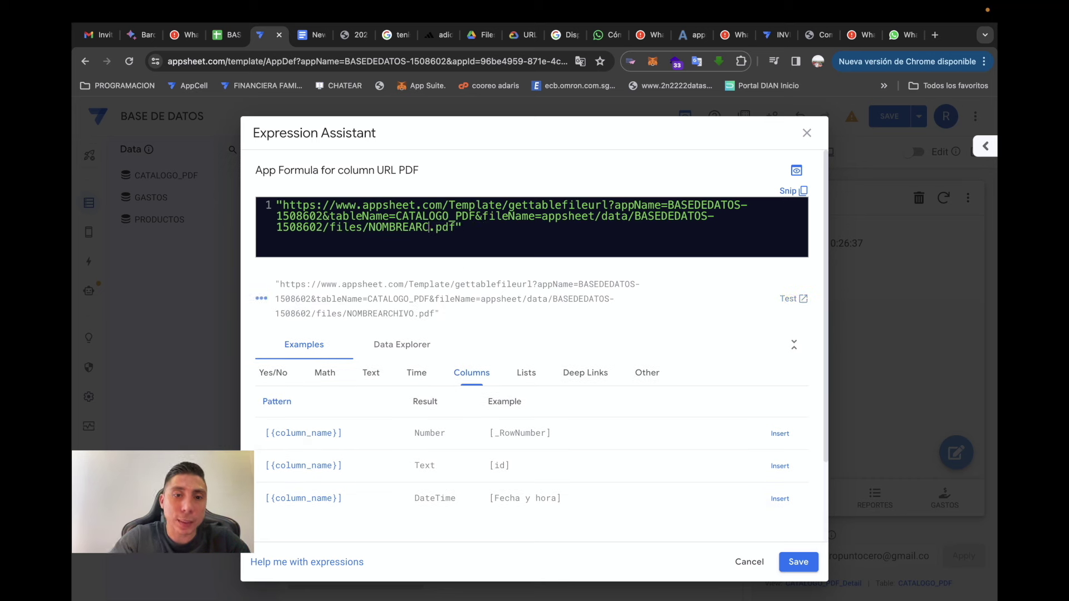
pyautogui.write('"')
pyautogui.press('BackSpace')
pyautogui.write('&[')
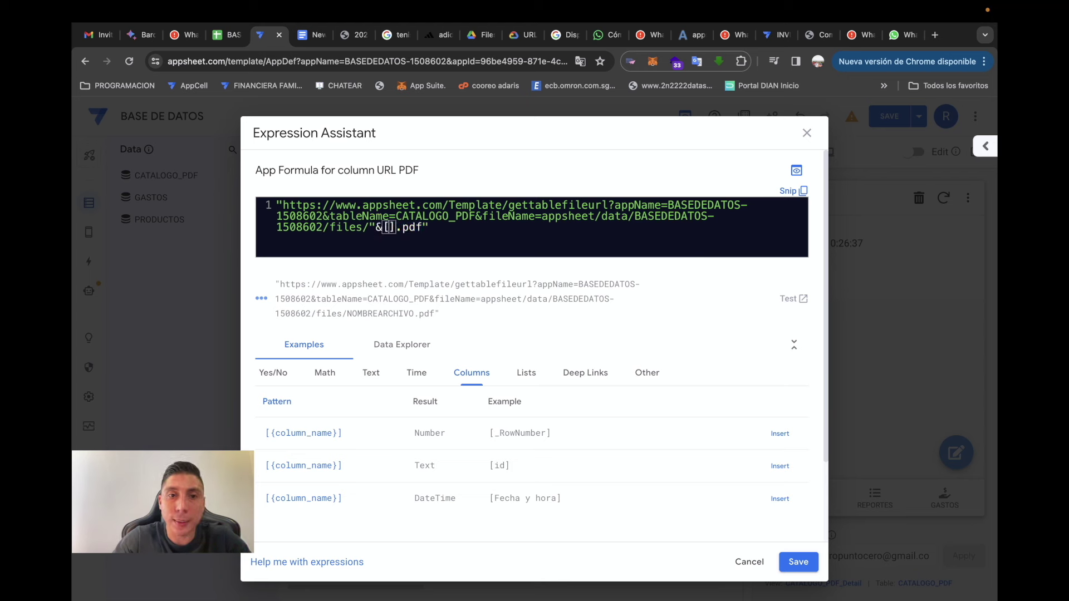
pyautogui.write('ID')
pyautogui.press('BackSpace')
pyautogui.press('BackSpace')
pyautogui.write('id]')
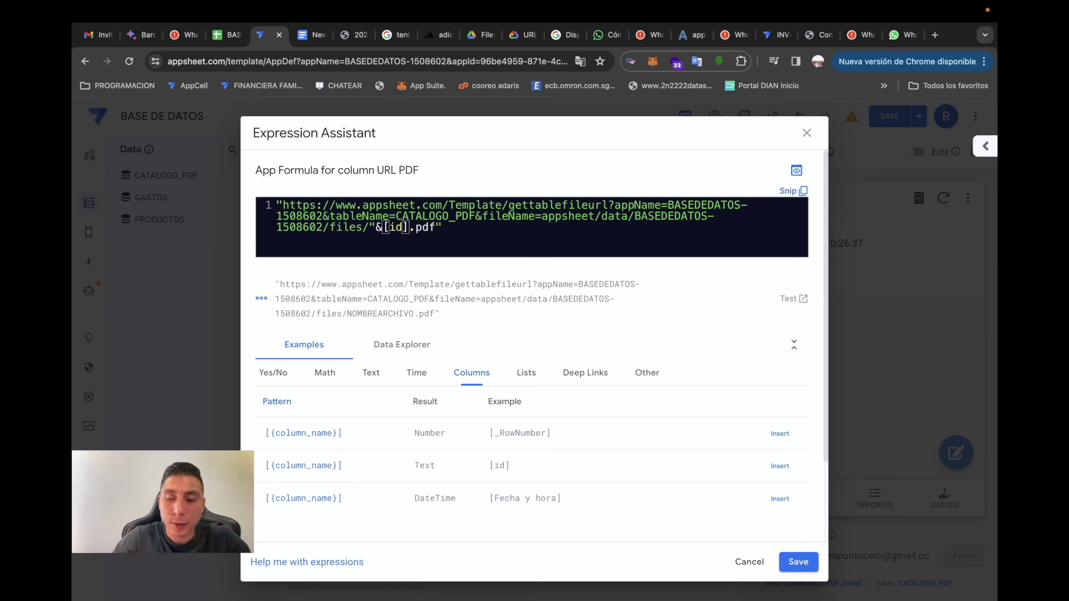
pyautogui.write('&"')
pyautogui.press('BackSpace')
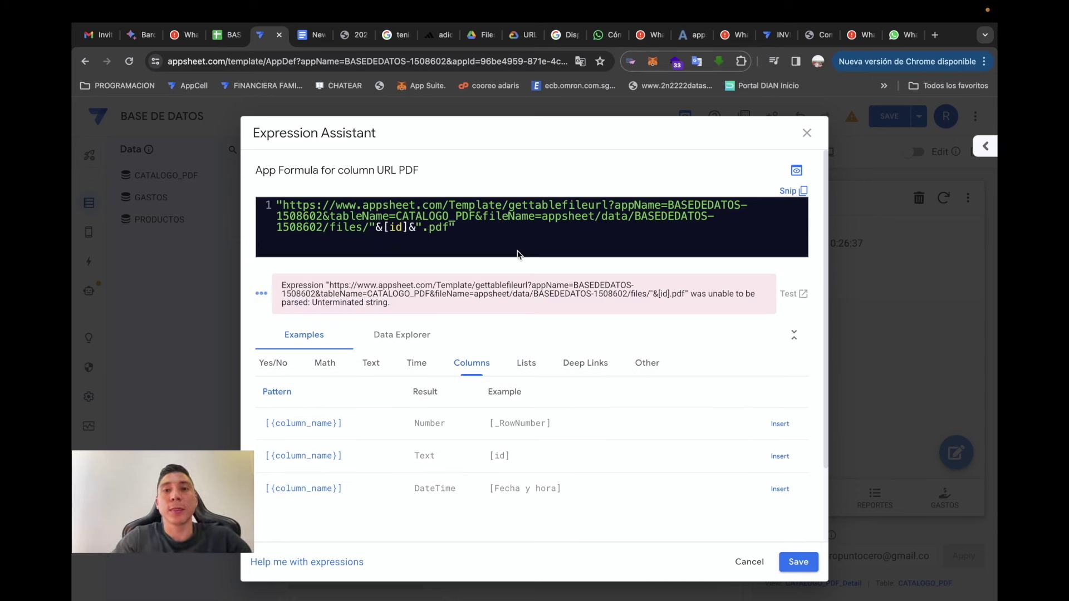
pyautogui.click(805, 564)
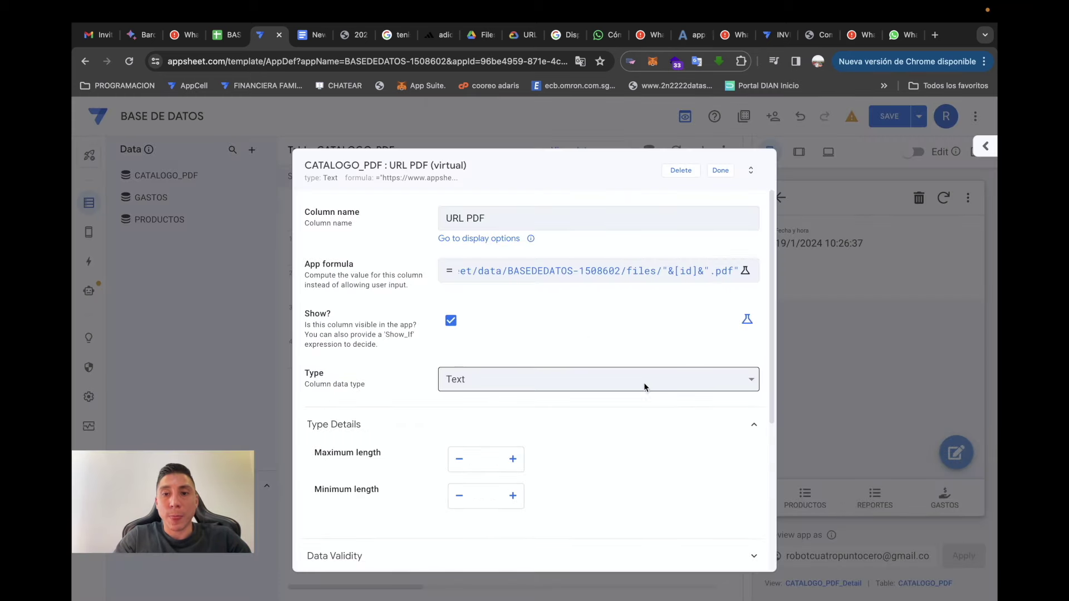
# - Set URL PDF's type to Url, close the column, and save the app
pyautogui.click(643, 383)
pyautogui.press('u')
pyautogui.press('Return')
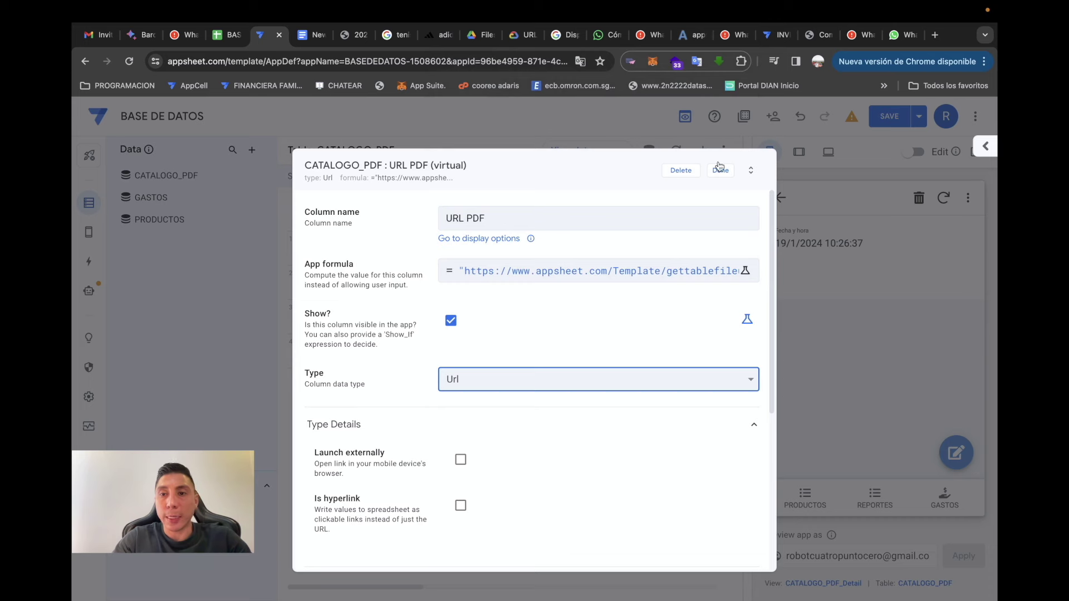
pyautogui.click(719, 170)
pyautogui.click(887, 117)
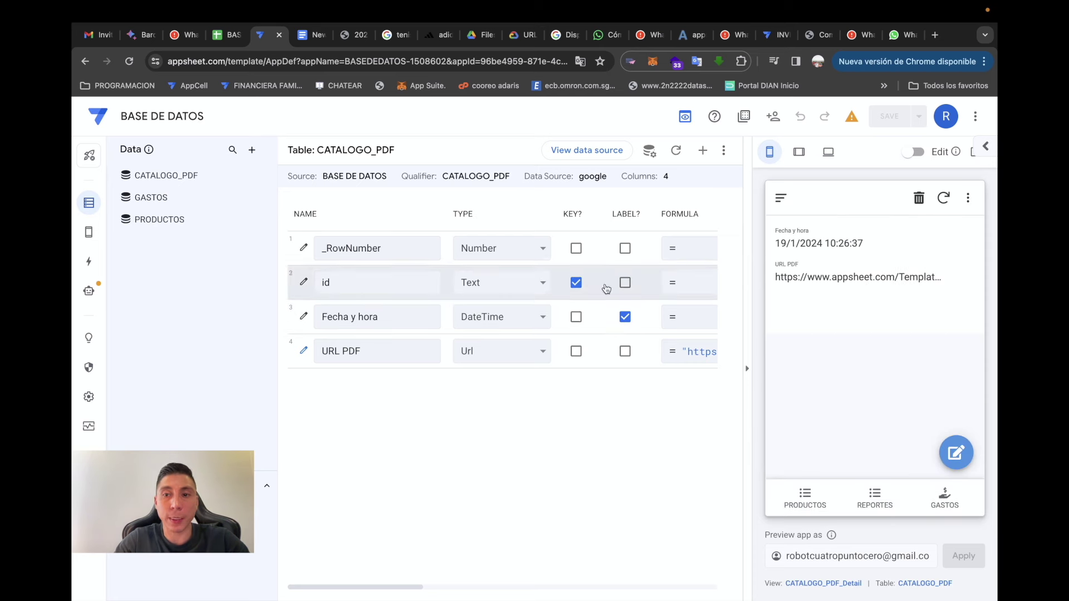
# - Attach the Open Url (URL PDF) action to the URL PDF column
pyautogui.doubleClick(904, 279)
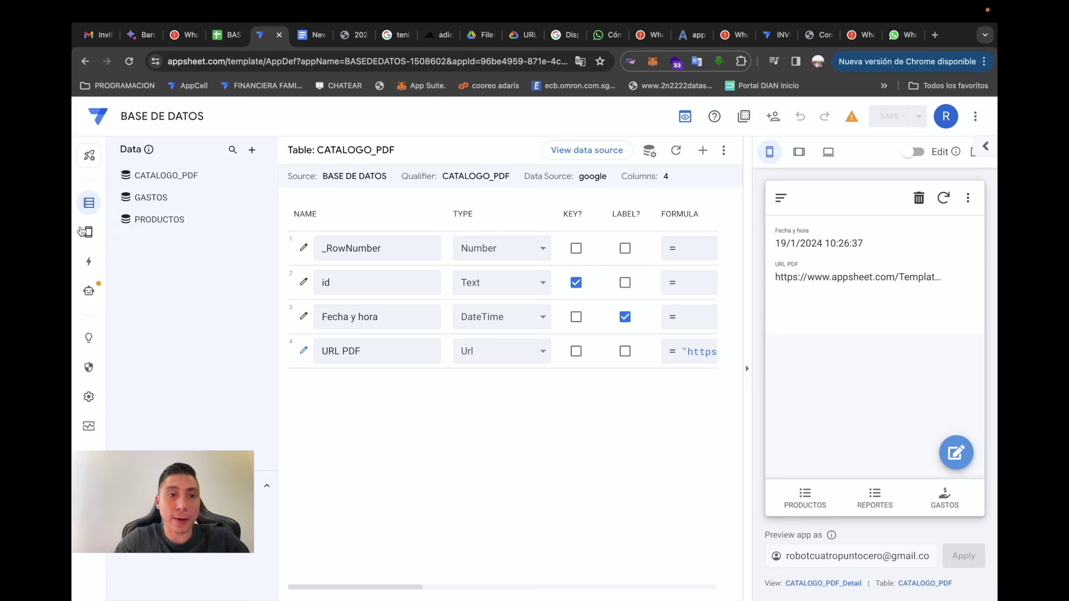
pyautogui.click(88, 261)
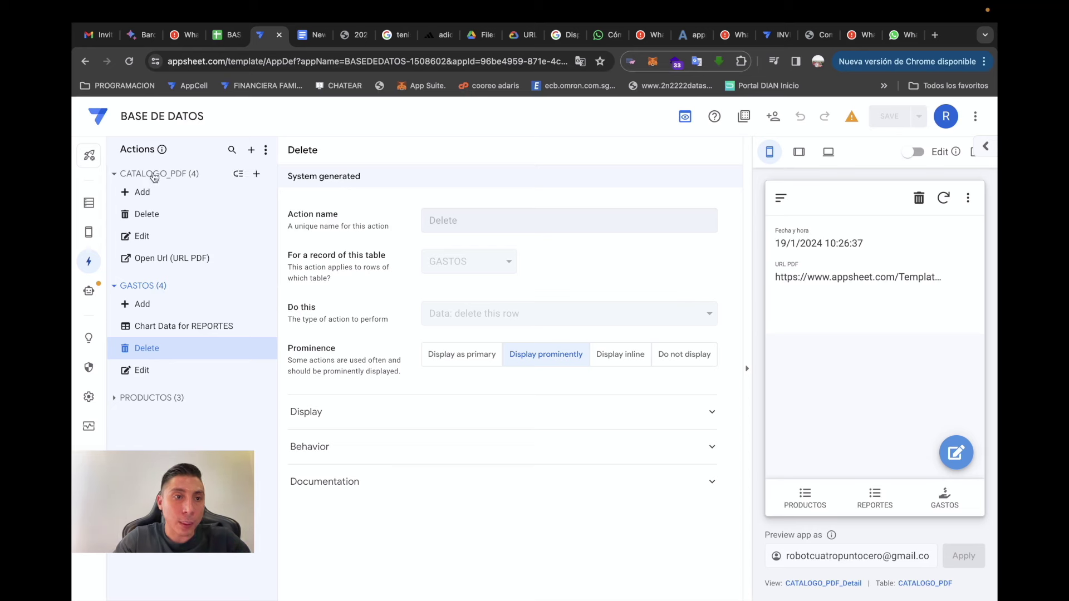
pyautogui.click(162, 259)
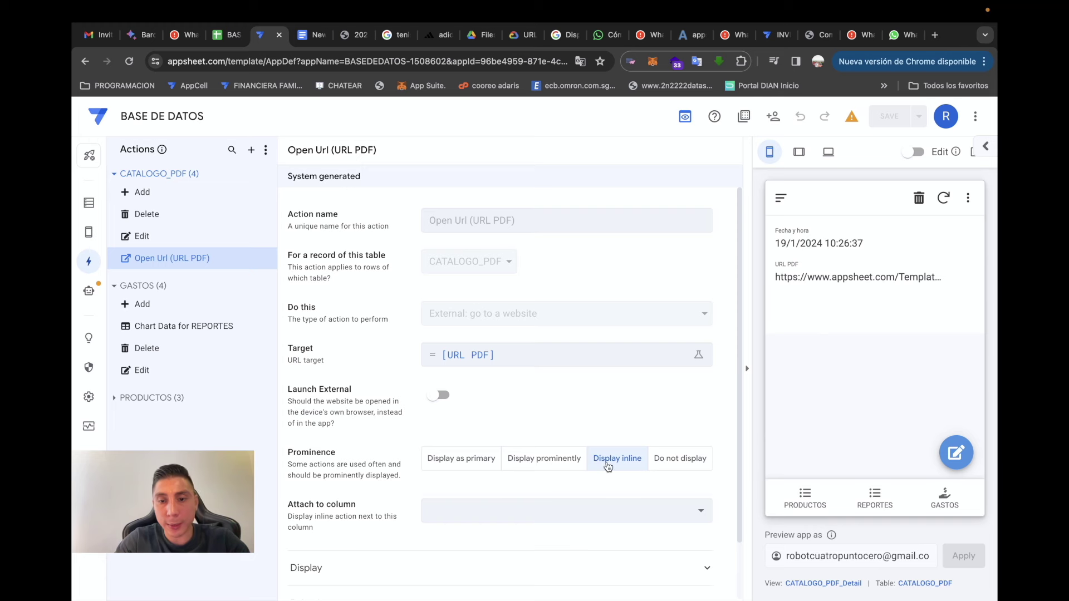
pyautogui.click(612, 507)
pyautogui.click(564, 577)
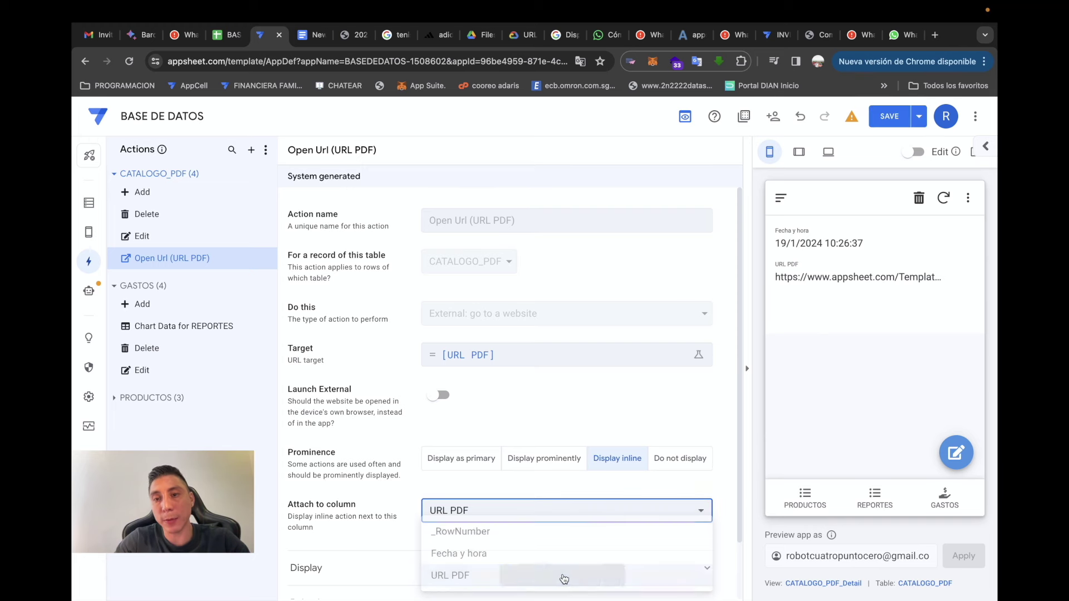
# - Open the catalog PDF from the preview link to check it, then return to Data
pyautogui.click(892, 285)
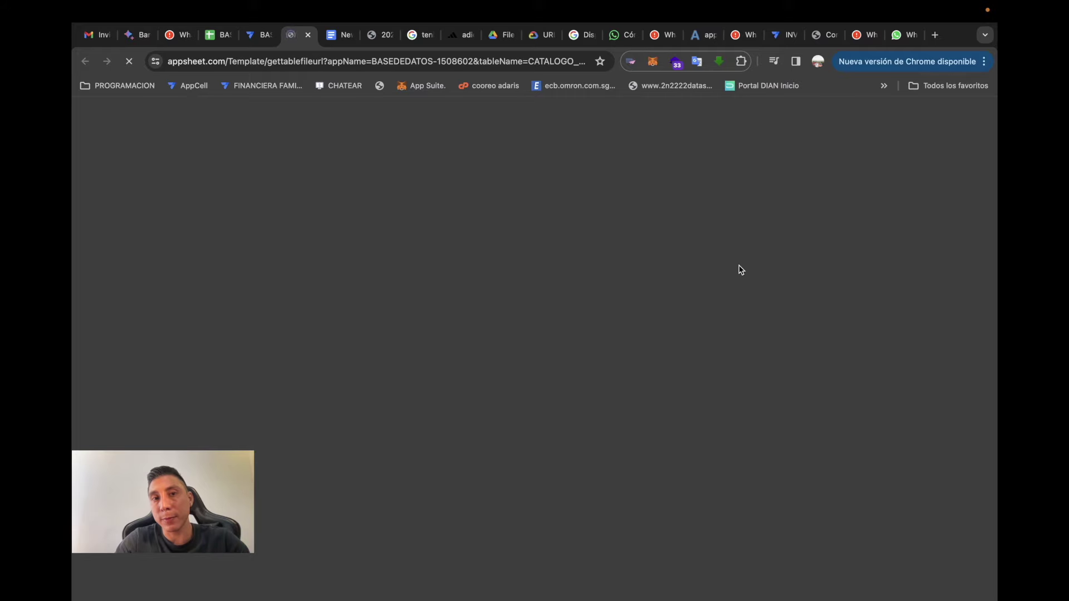
pyautogui.scroll(-10, 590, 359)
pyautogui.scroll(10, 590, 359)
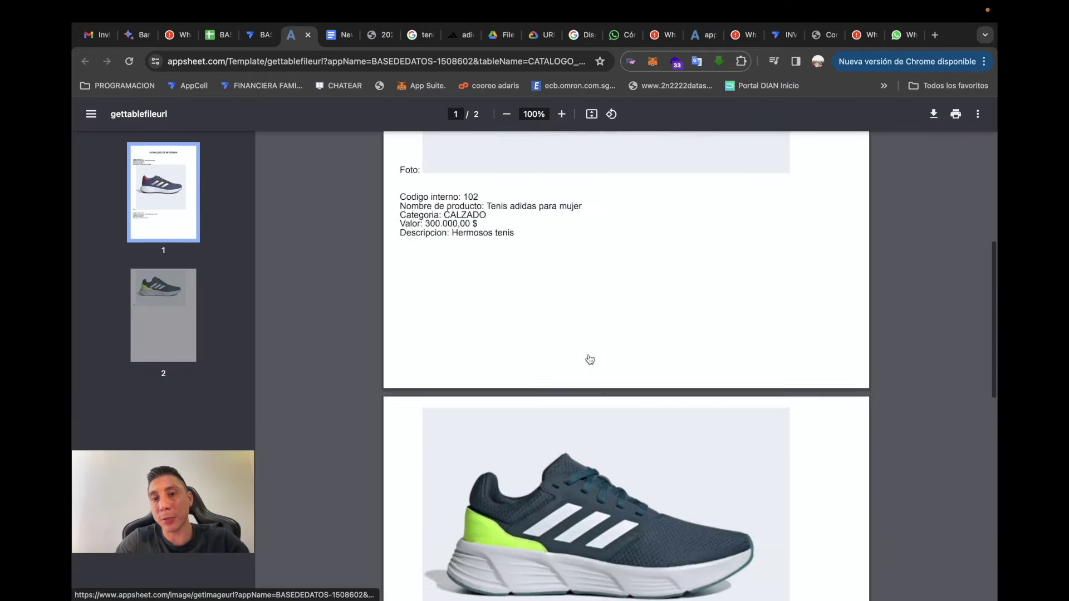
pyautogui.click(308, 35)
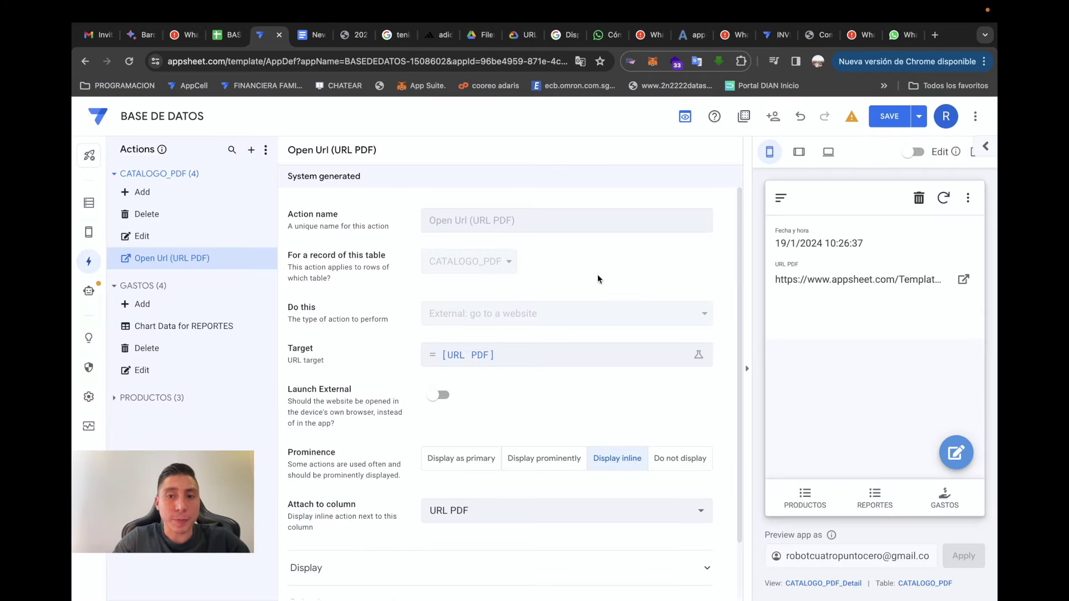
pyautogui.click(89, 203)
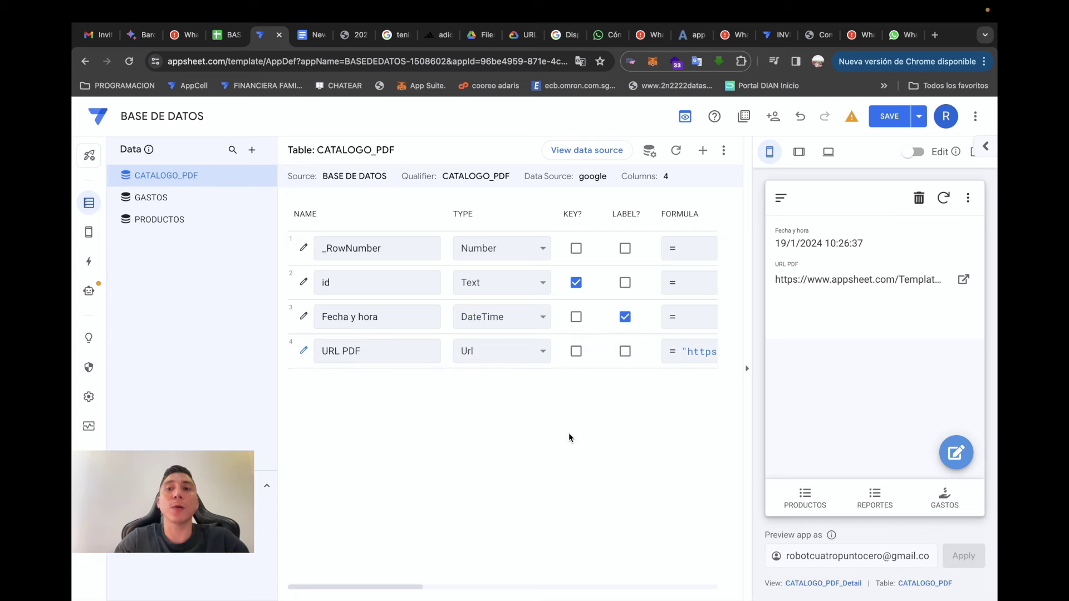
# - Add a virtual column named URL WHATSAPP to CATALOGO_PDF and open its formula editor
pyautogui.click(702, 150)
pyautogui.moveTo(547, 217); pyautogui.dragTo(320, 223)
pyautogui.write('URL WHATSAPP')
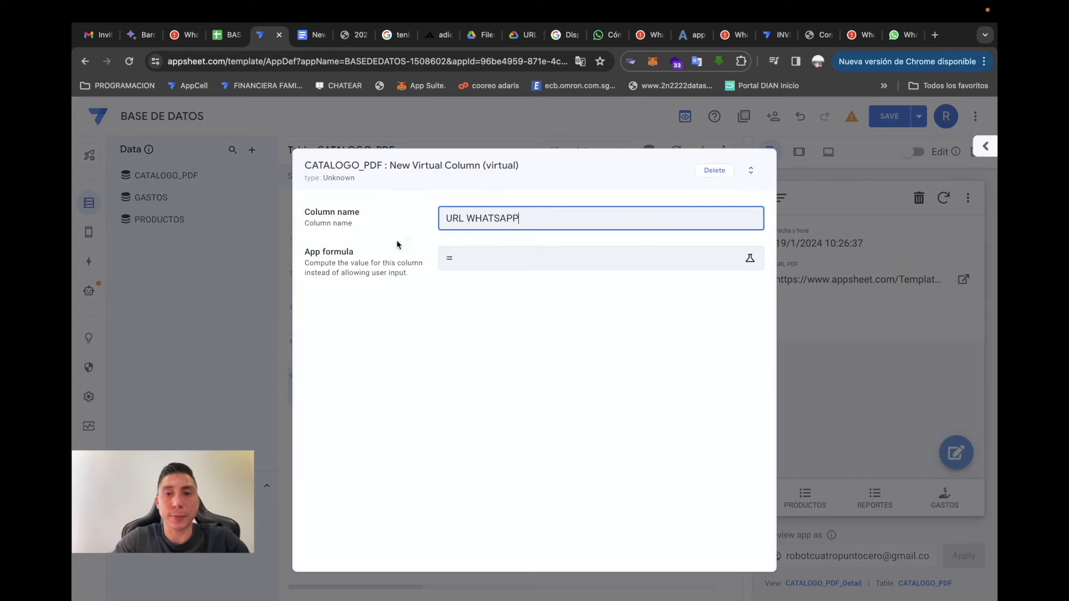
pyautogui.click(492, 262)
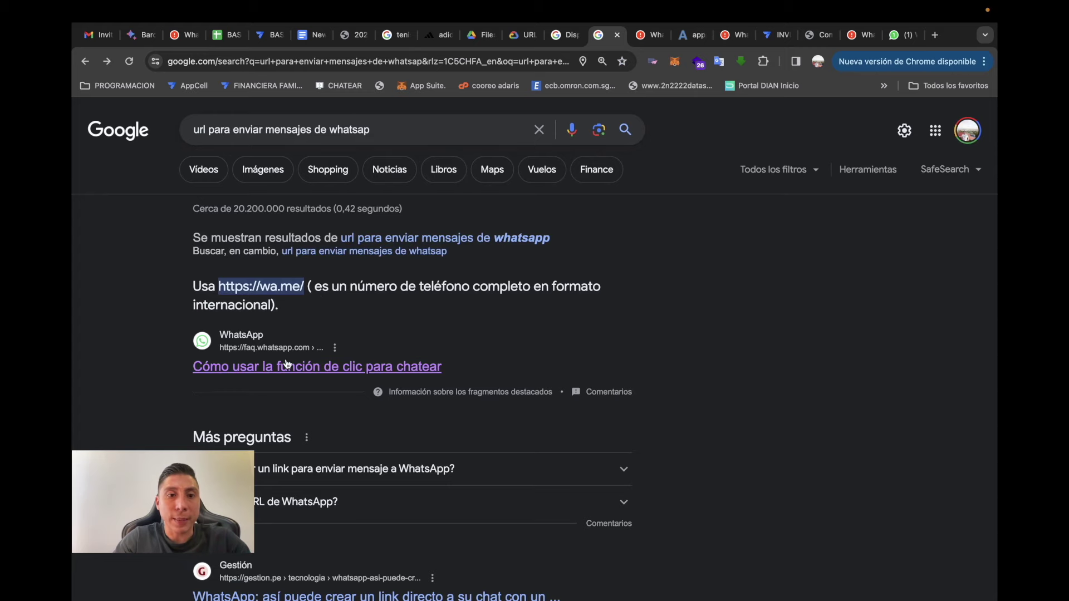
# - Copy the wa.me/?text= link format from WhatsApp's click-to-chat article into the formula editor
pyautogui.click(300, 368)
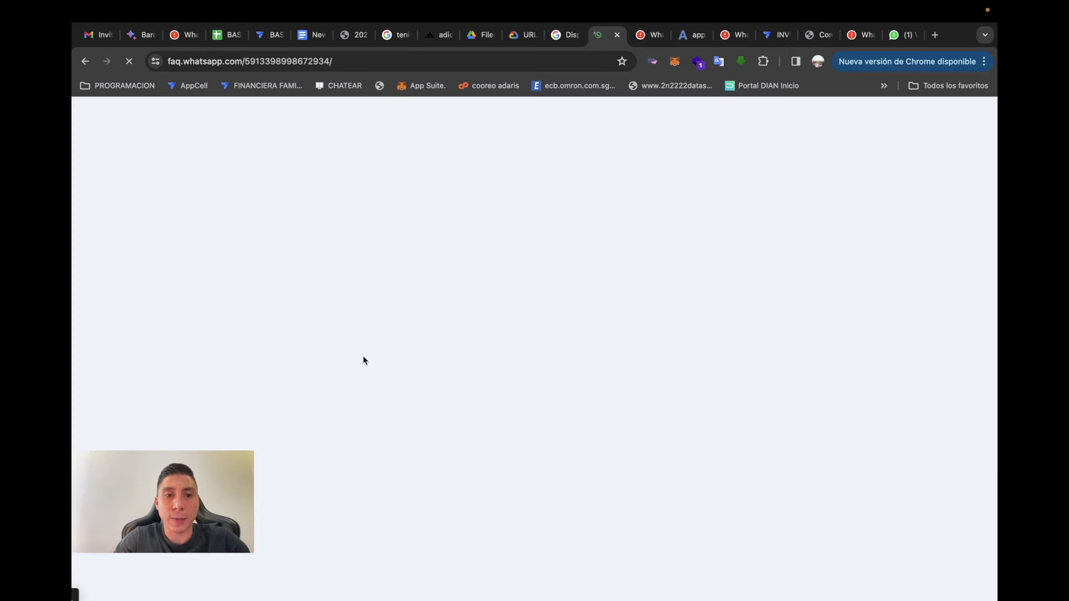
pyautogui.scroll(-4, 655, 403)
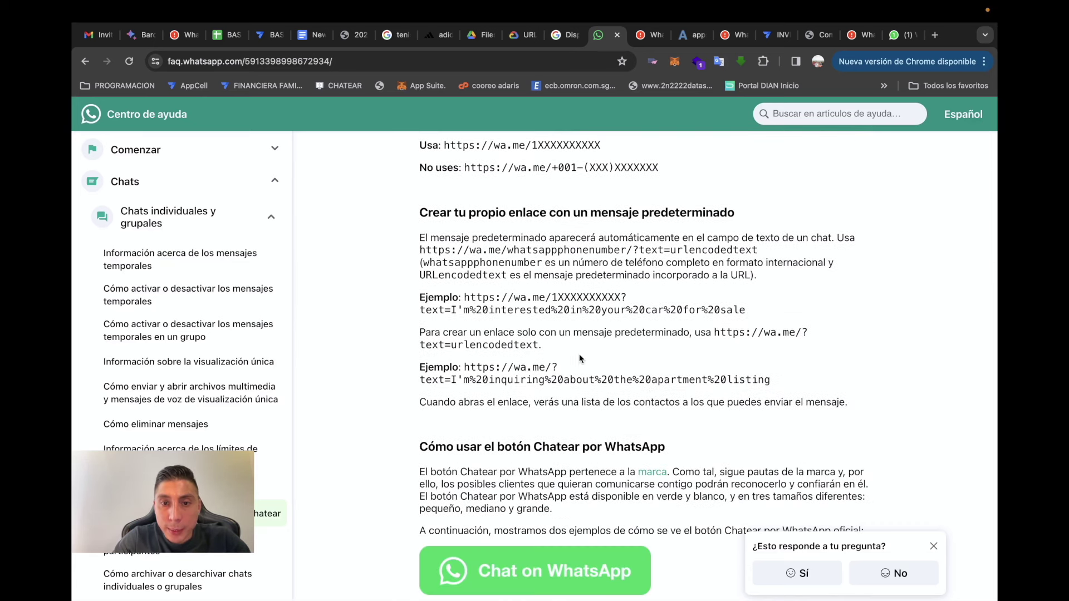
pyautogui.moveTo(750, 249); pyautogui.dragTo(399, 259)
pyautogui.hotkey('ctrl', 'c')
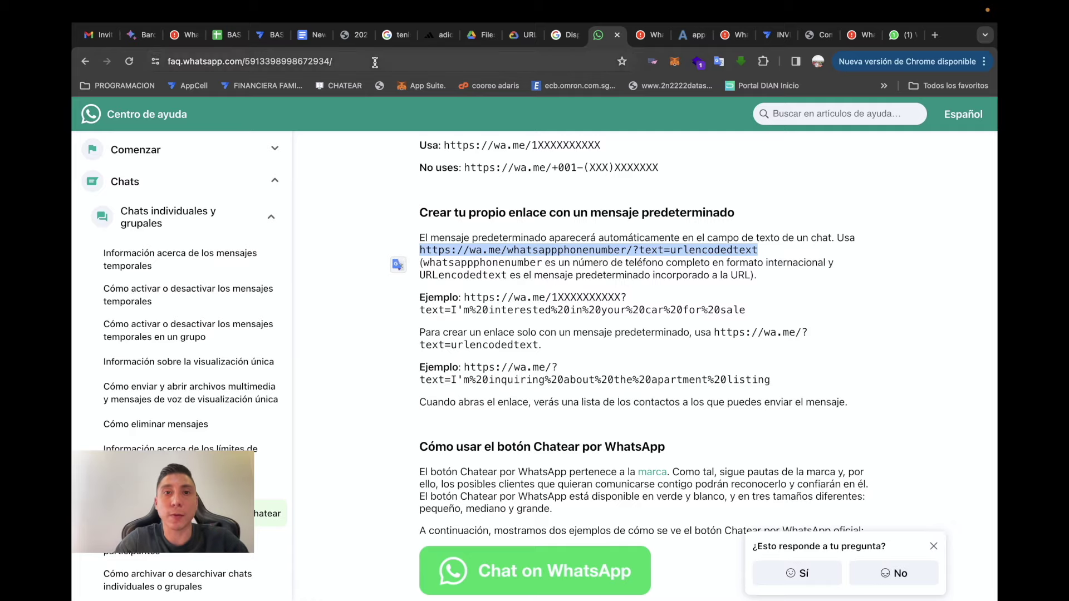
pyautogui.click(260, 34)
pyautogui.click(413, 202)
pyautogui.press('BackSpace')
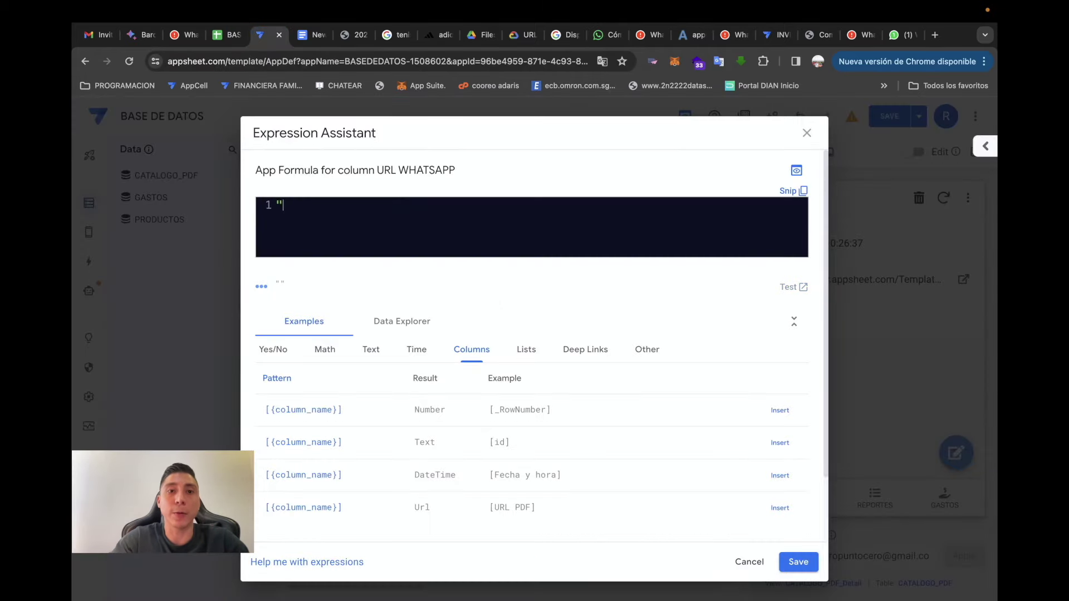
pyautogui.hotkey('ctrl', 'v')
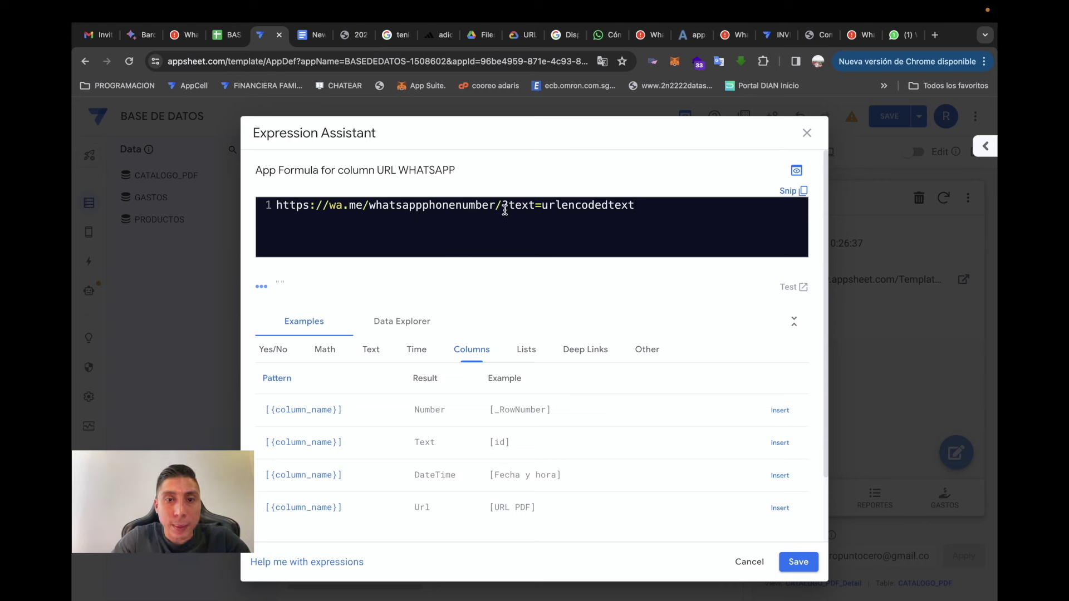
pyautogui.click(276, 204)
pyautogui.write('"')
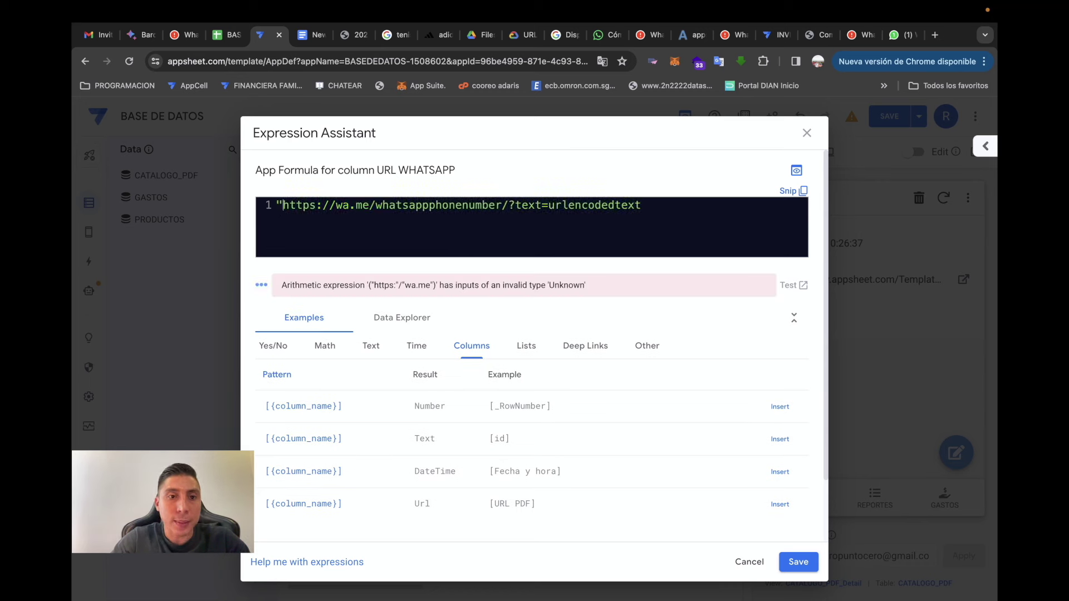
pyautogui.write('"')
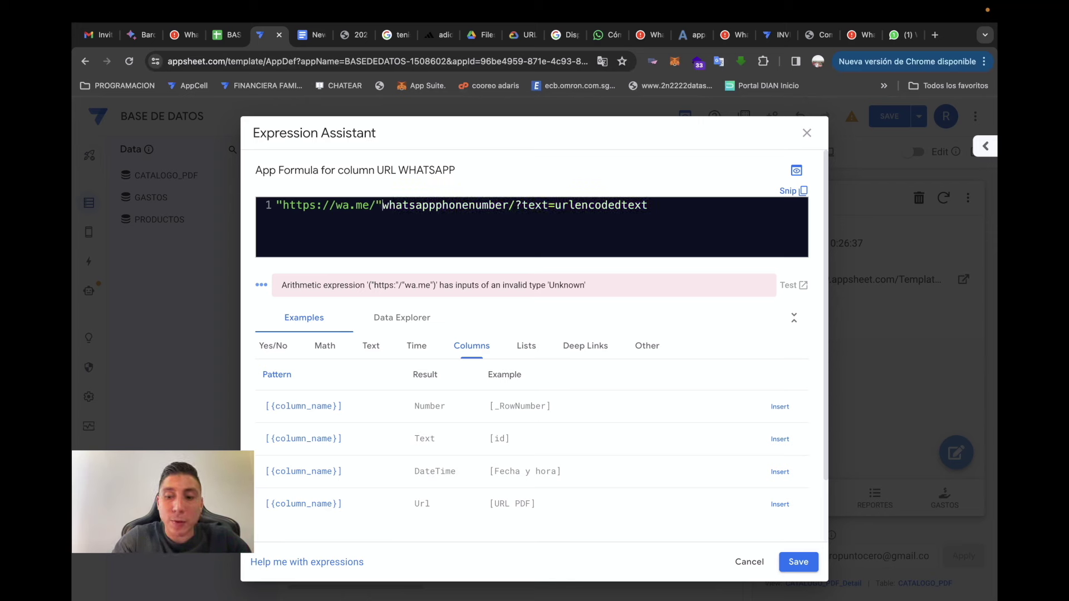
pyautogui.write('[')
pyautogui.write('wha')
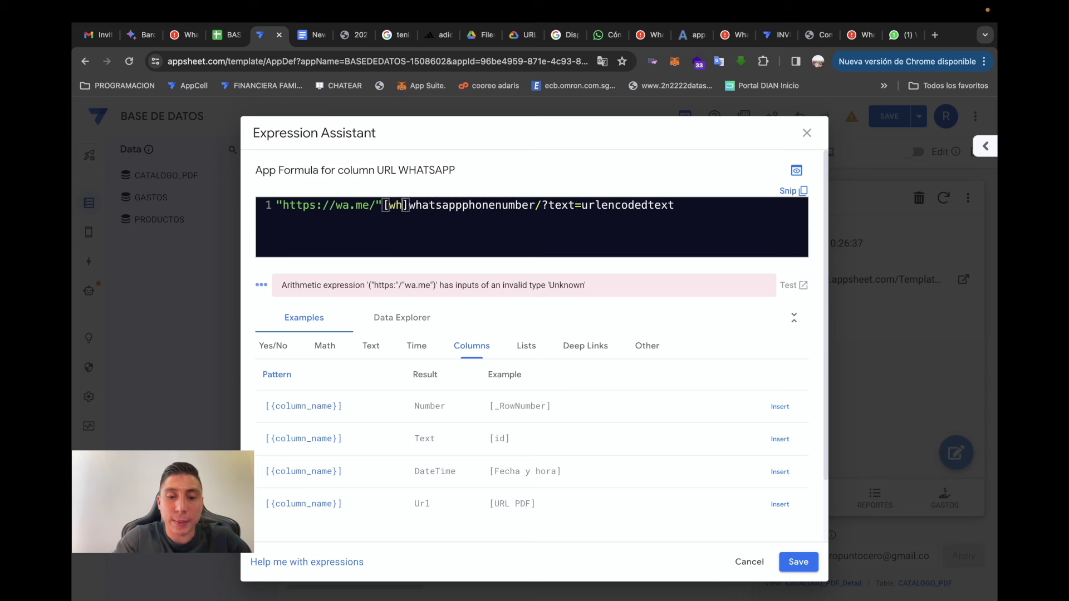
pyautogui.press('BackSpace')
pyautogui.press('BackSpace')
pyautogui.press('BackSpace')
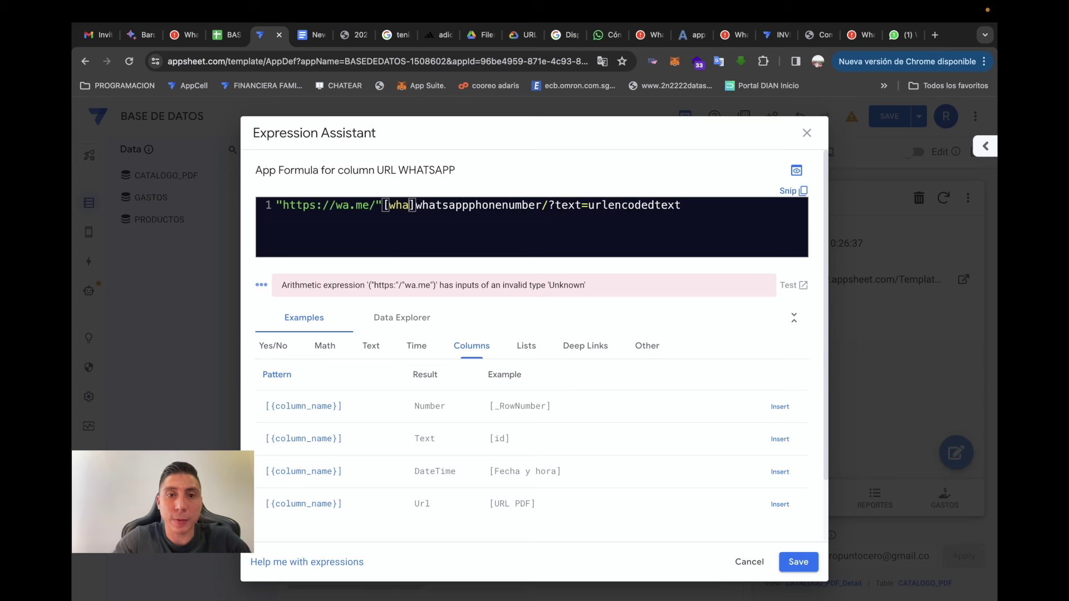
pyautogui.write('n')
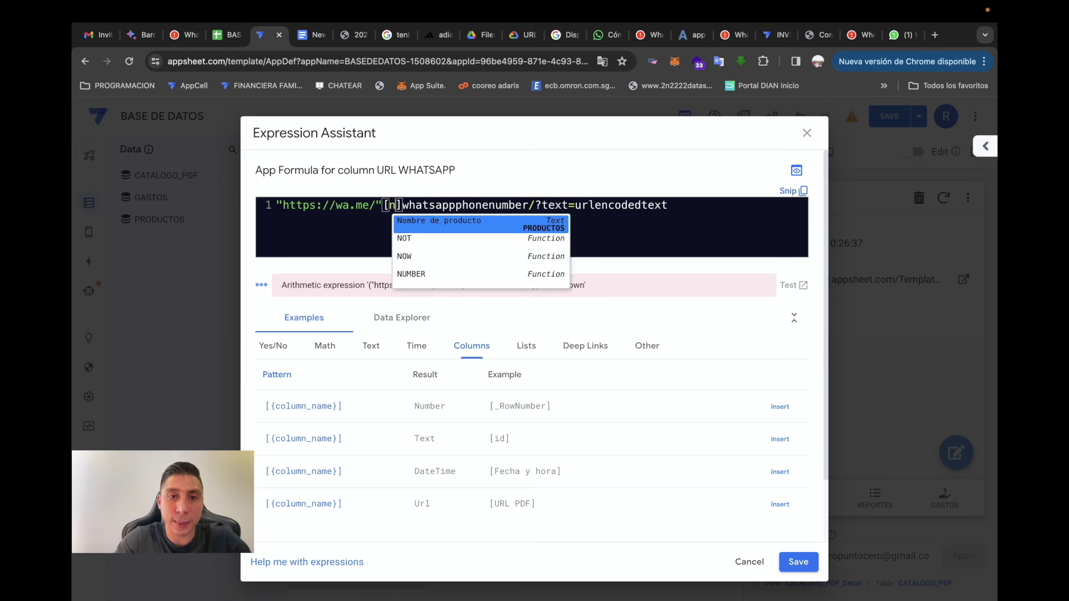
pyautogui.write('whatsapp')
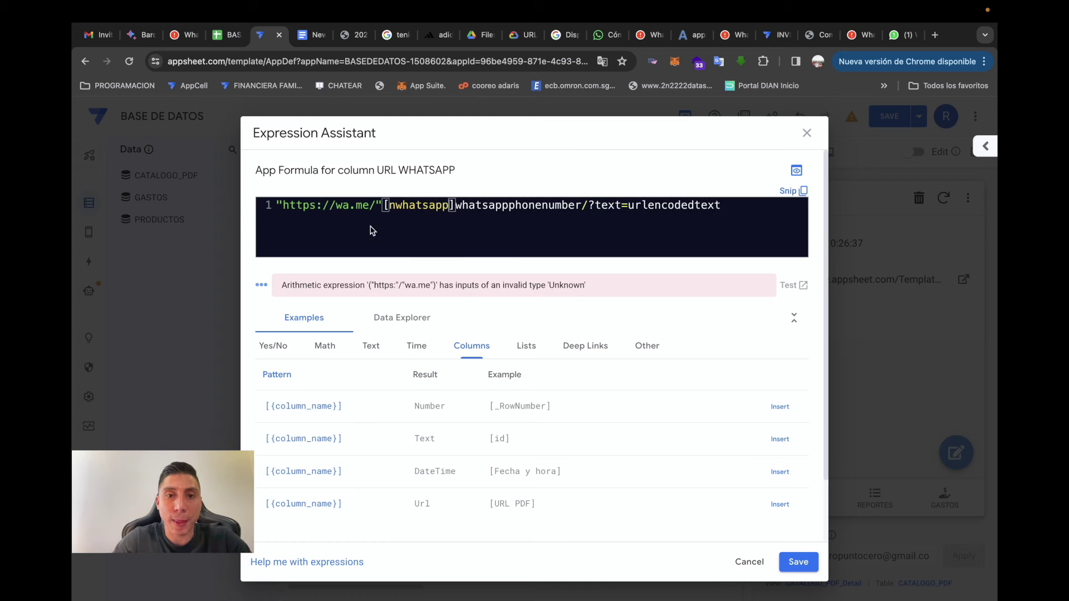
pyautogui.write('&')
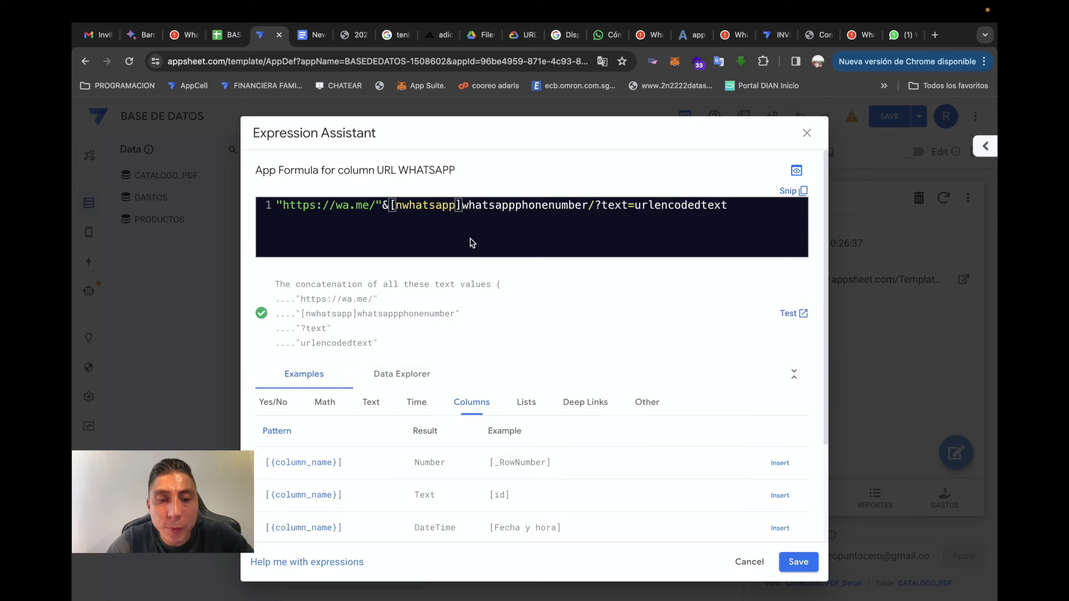
pyautogui.click(464, 205)
pyautogui.write('&')
pyautogui.moveTo(468, 205); pyautogui.dragTo(588, 205)
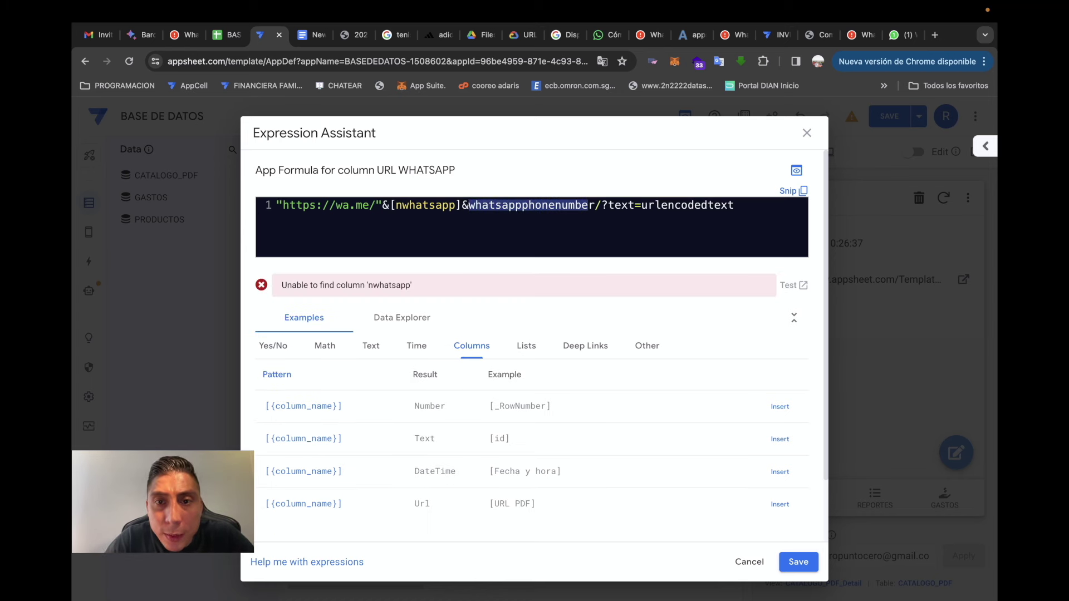
pyautogui.press('BackSpace')
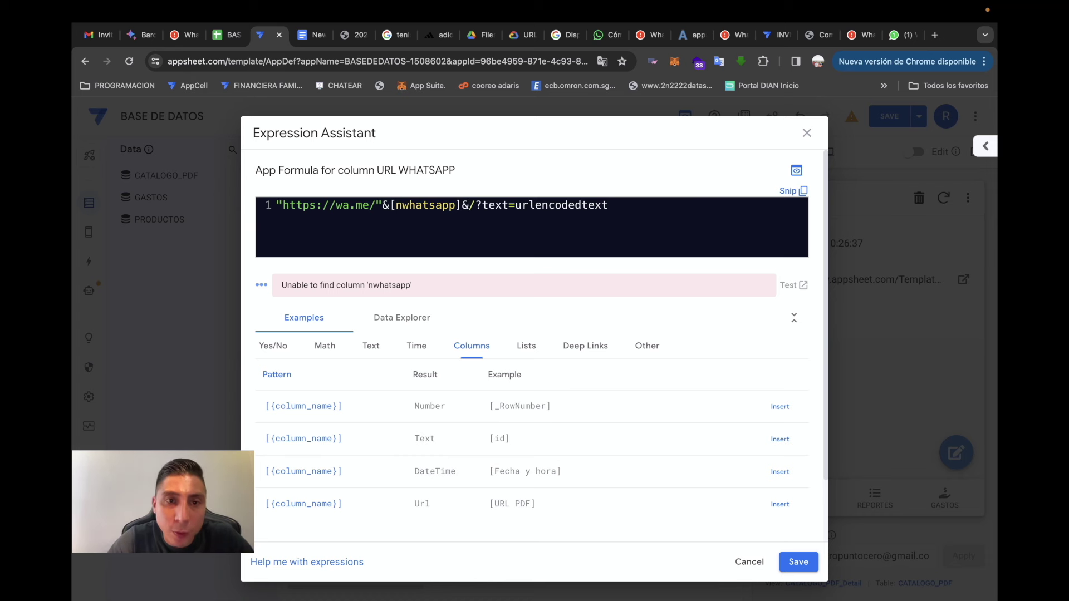
pyautogui.write('"')
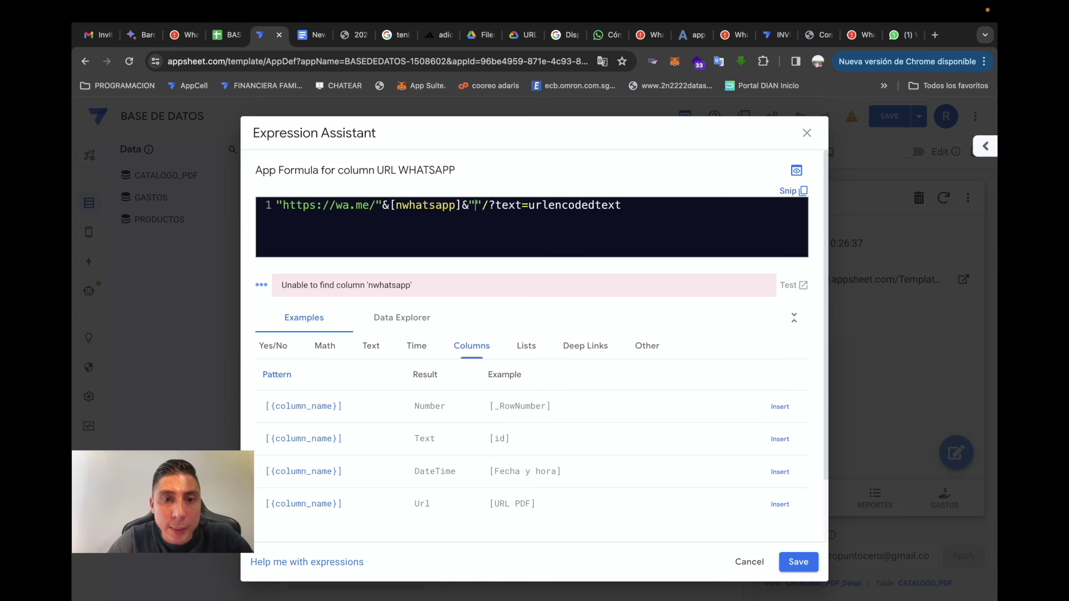
pyautogui.press('BackSpace')
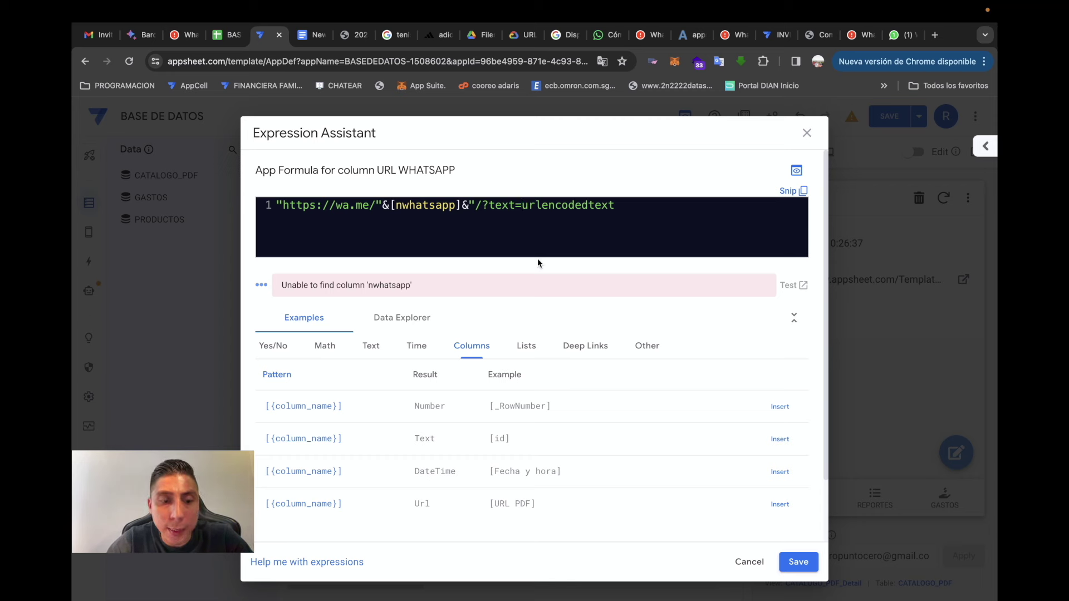
pyautogui.write('"')
# - Replace the urlencodedtext placeholder with &[URL PDF] and save the URL WHATSAPP column
pyautogui.click(644, 207)
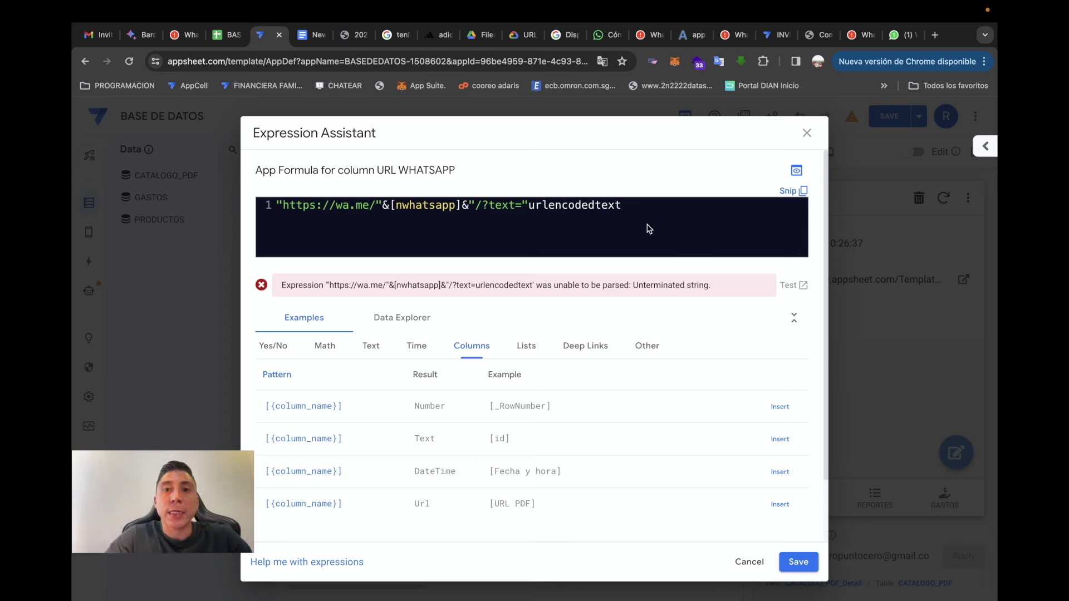
pyautogui.press('BackSpace')
pyautogui.press('BackSpace')
pyautogui.press('BackSpace')
pyautogui.press('BackSpace')
pyautogui.press('BackSpace')
pyautogui.press('BackSpace')
pyautogui.press('BackSpace')
pyautogui.press('BackSpace')
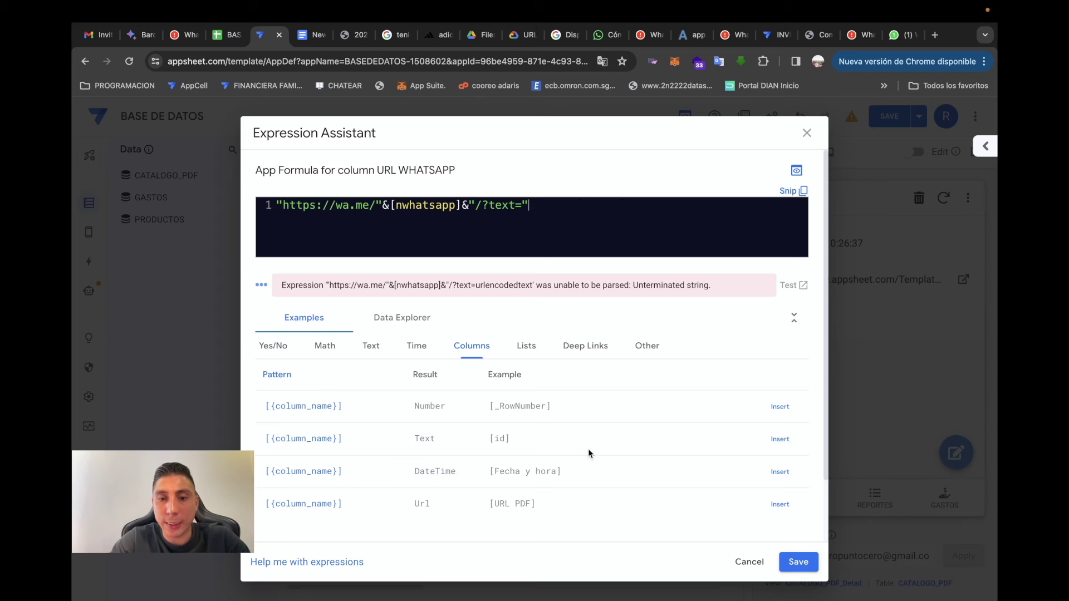
pyautogui.scroll(-2, 587, 449)
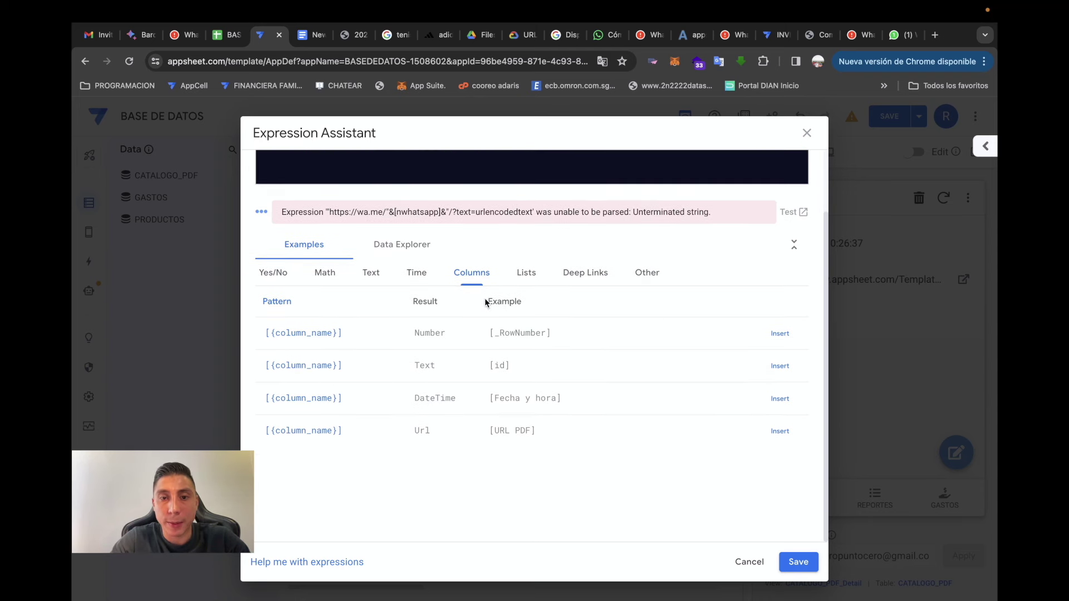
pyautogui.scroll(2, 485, 298)
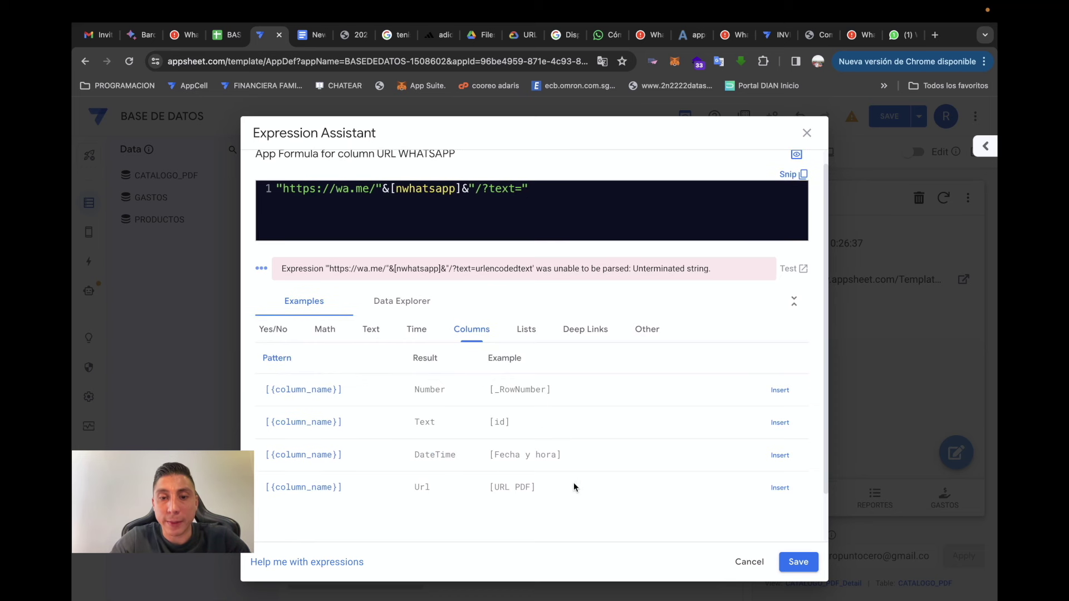
pyautogui.moveTo(536, 488); pyautogui.dragTo(488, 488)
pyautogui.press('super+c')
pyautogui.scroll(1, 527, 340)
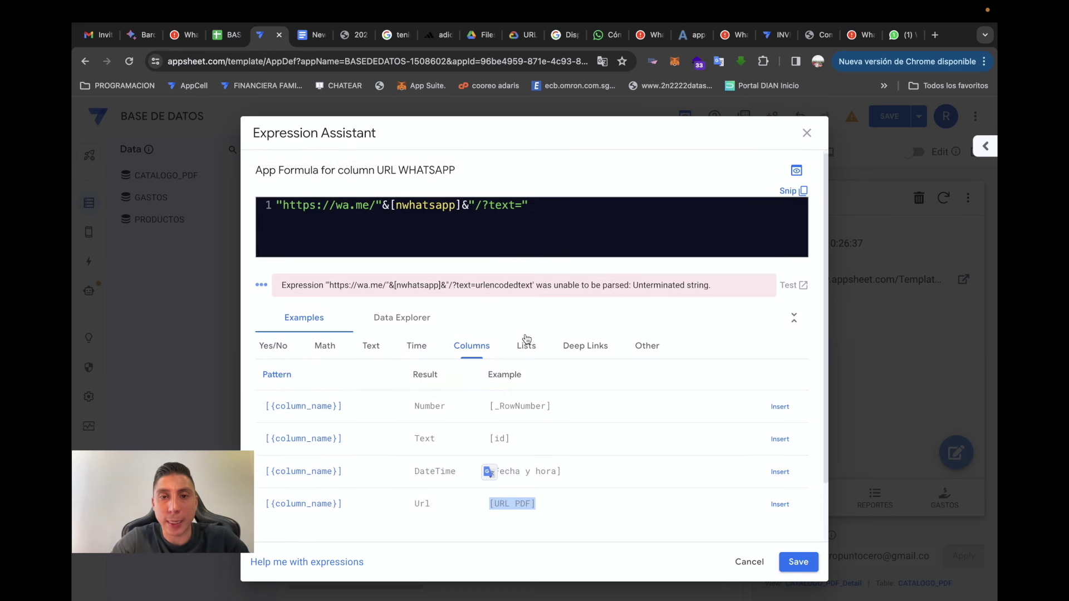
pyautogui.click(582, 211)
pyautogui.write('&')
pyautogui.press('super+v')
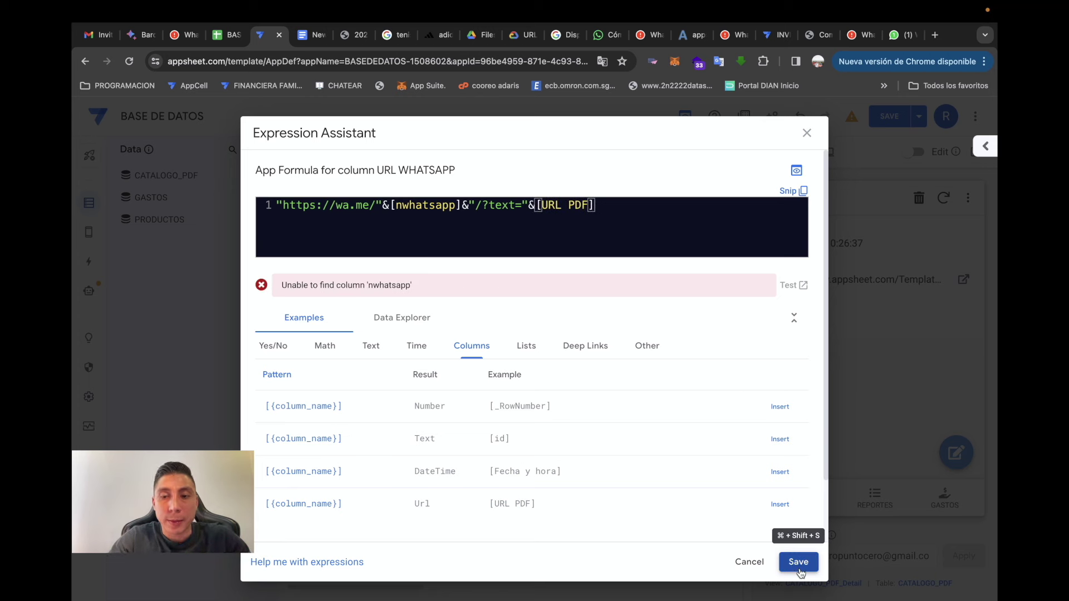
pyautogui.click(795, 561)
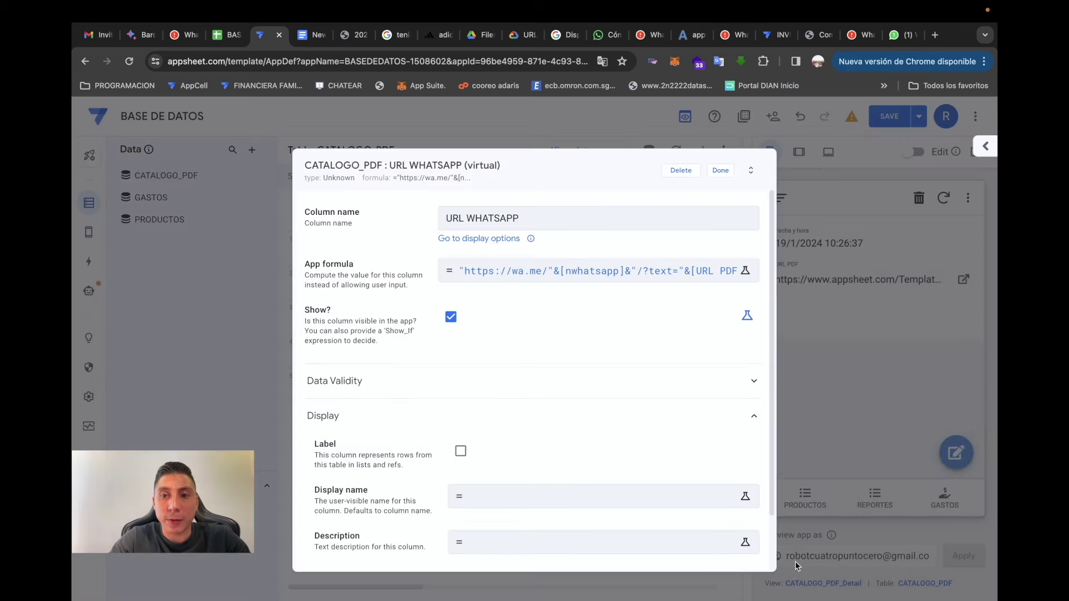
pyautogui.click(730, 171)
# - Save the app, then add a nwhatsapp header in cell C1 of the sheet
pyautogui.click(887, 123)
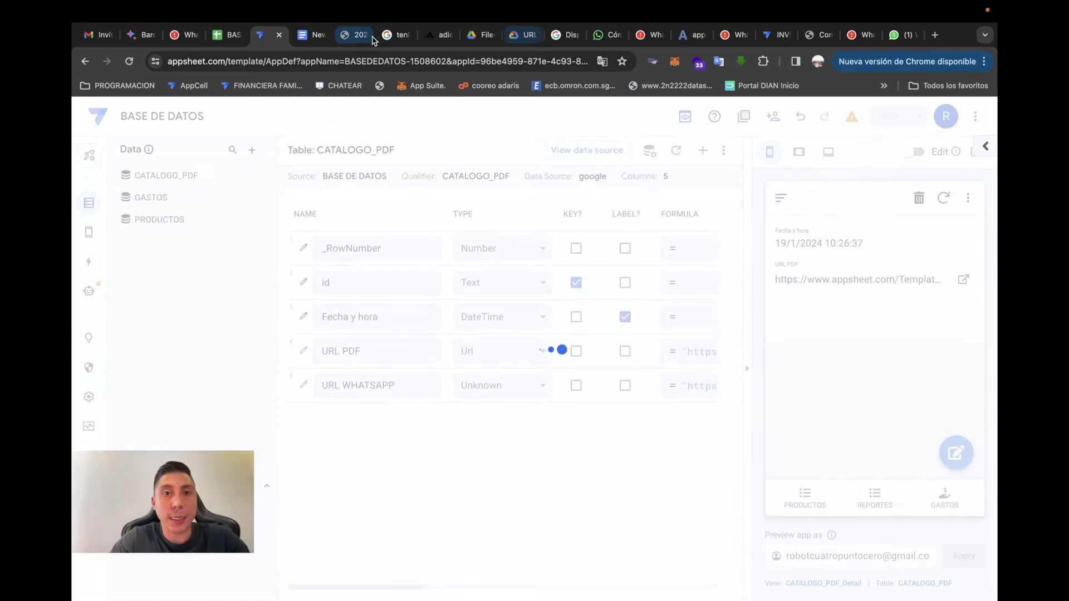
pyautogui.click(228, 35)
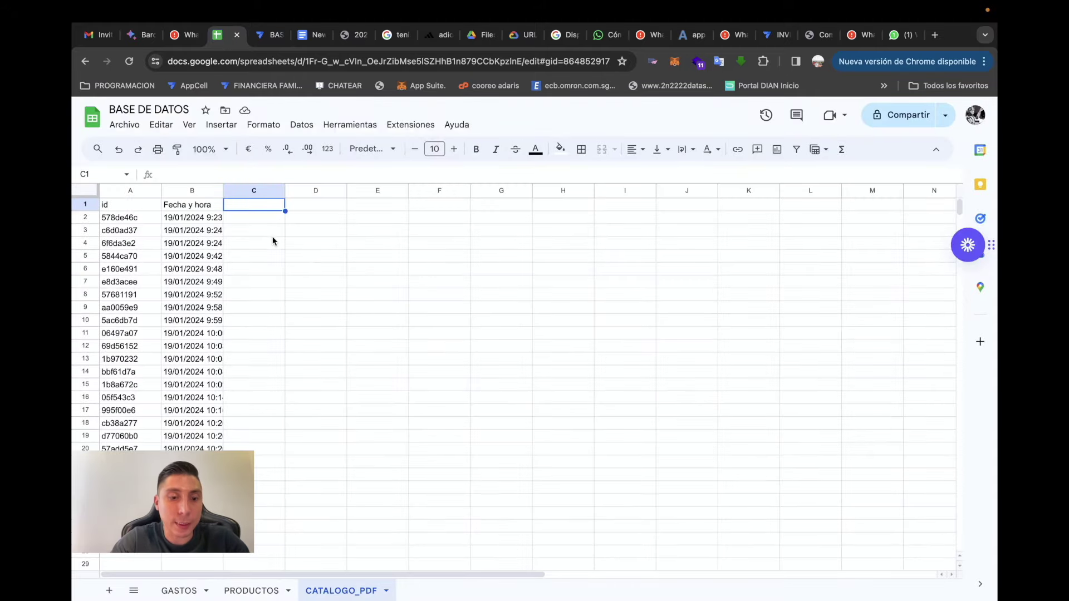
pyautogui.write('nwhatsapp')
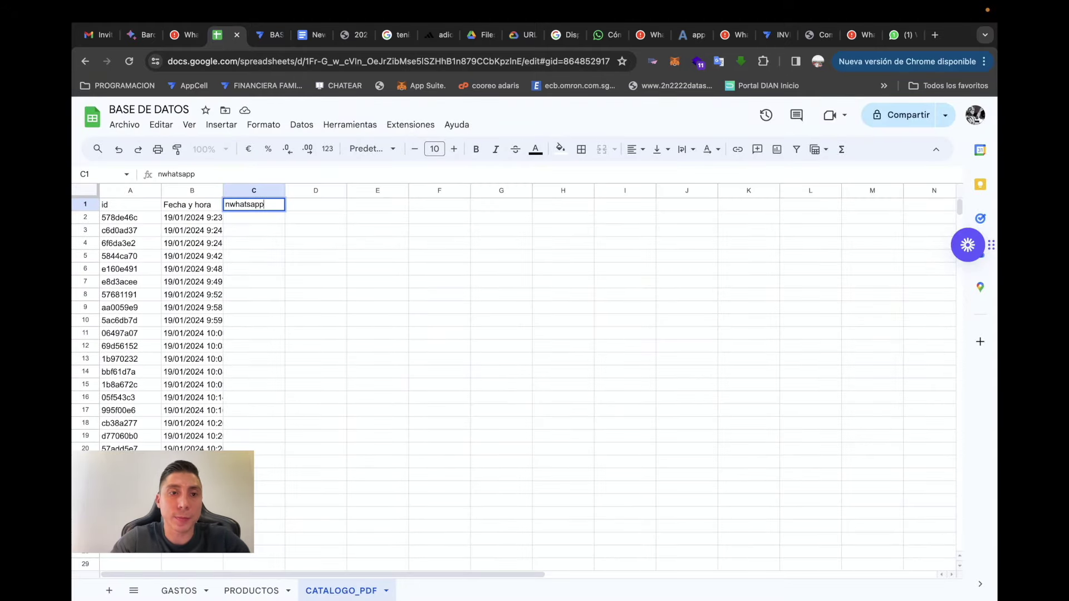
pyautogui.press('Return')
pyautogui.click(263, 34)
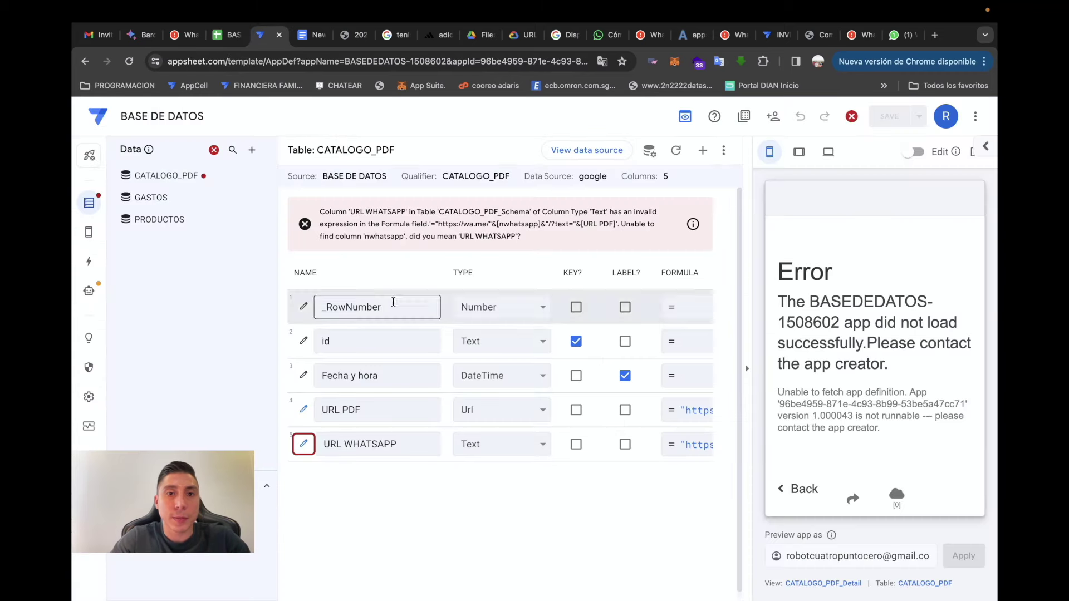
# - Regenerate CATALOGO_PDF's structure and make nwhatsapp the detail view's quick edit column
pyautogui.click(676, 151)
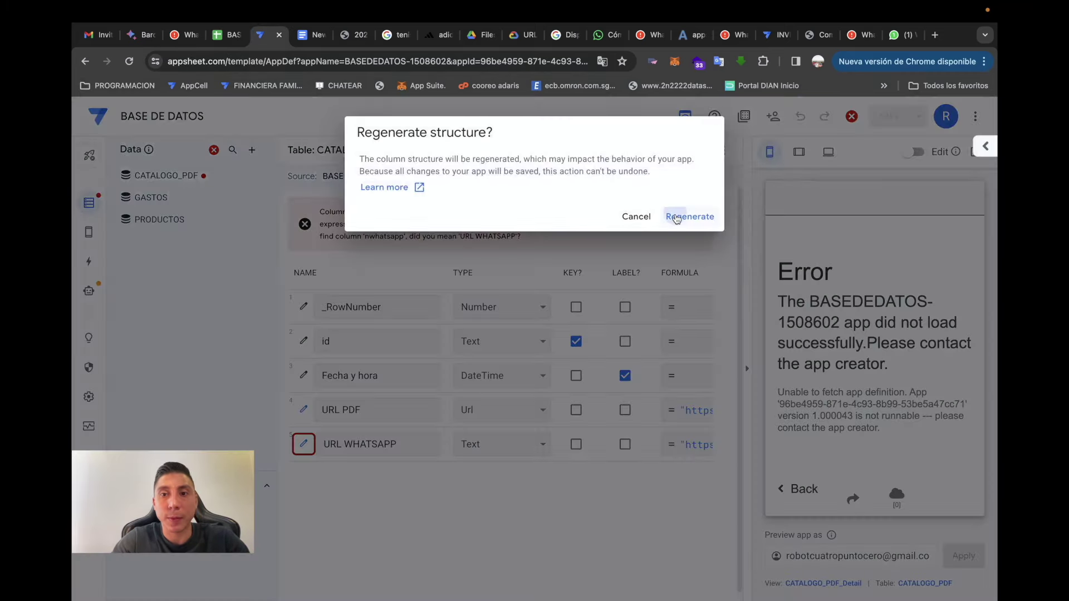
pyautogui.click(683, 216)
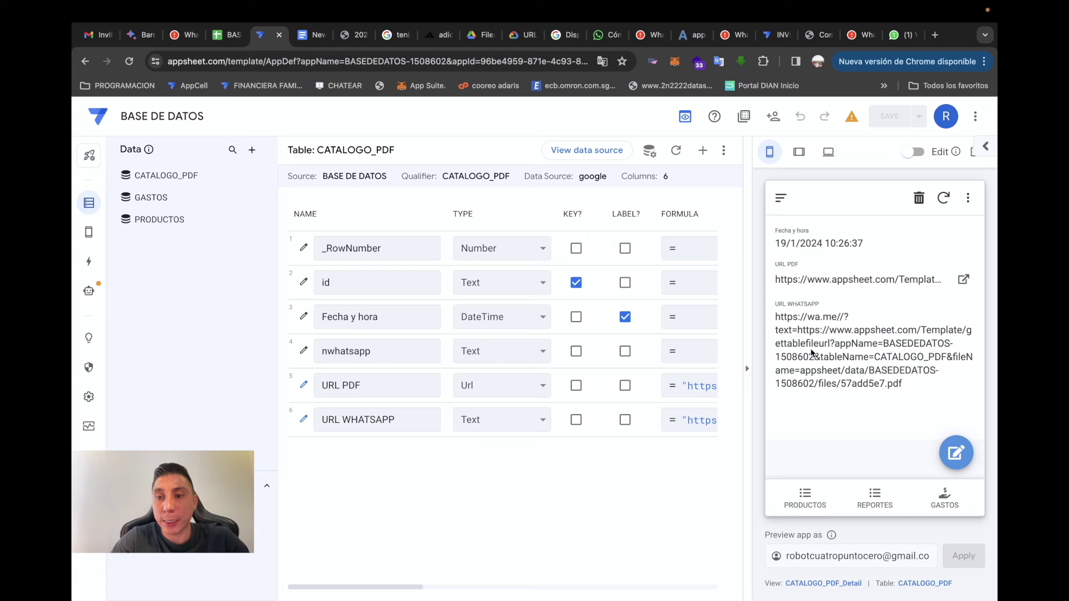
pyautogui.click(810, 583)
pyautogui.click(452, 413)
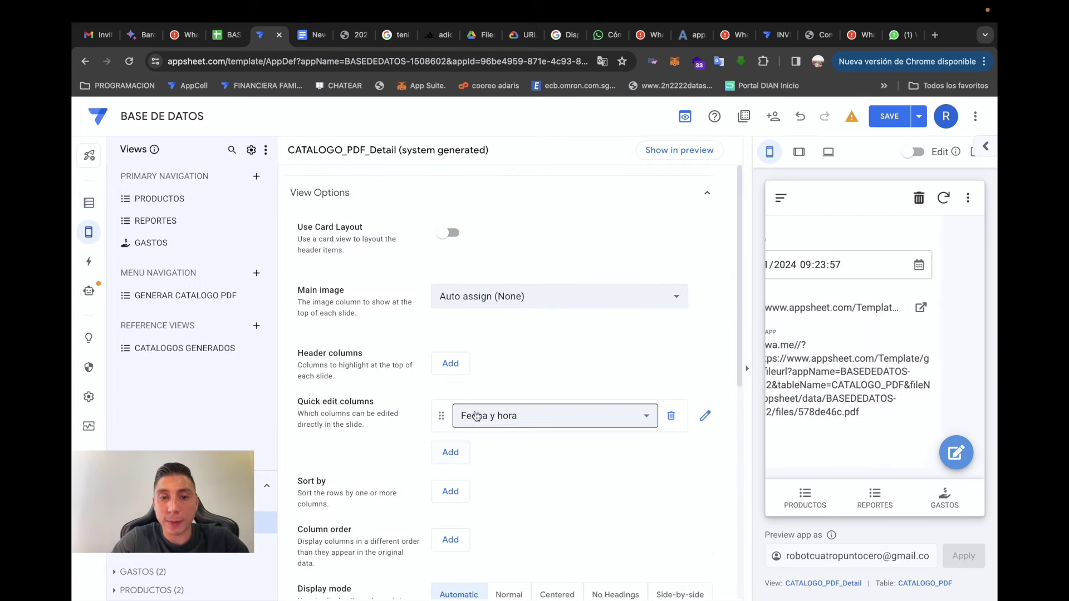
pyautogui.click(598, 415)
pyautogui.click(561, 472)
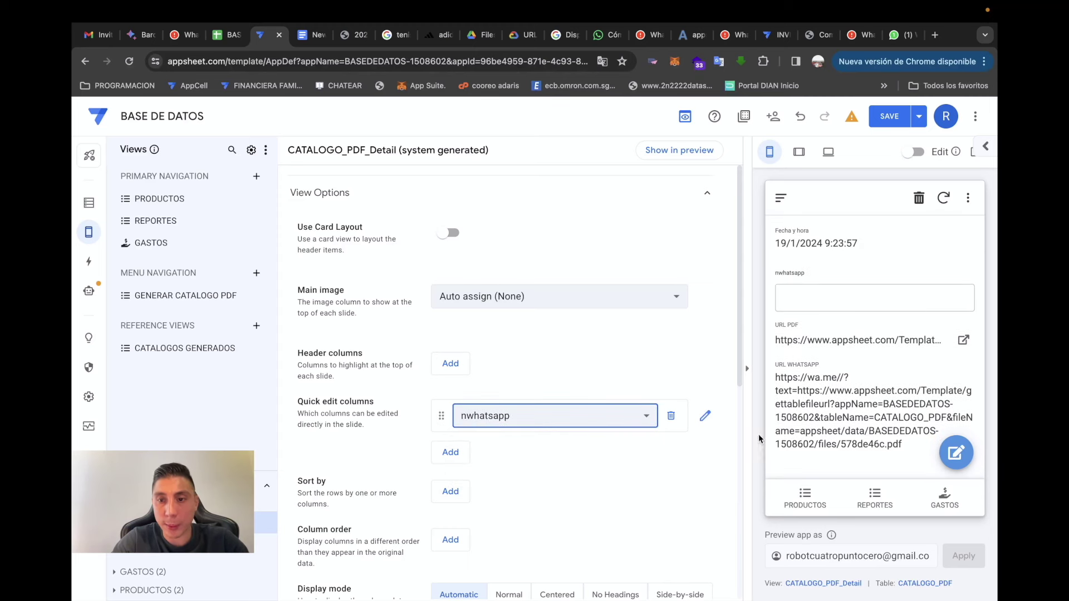
# - Enter a test WhatsApp number in the preview and check the generated wa.me link
pyautogui.scroll(-1, 863, 348)
pyautogui.write('33355353')
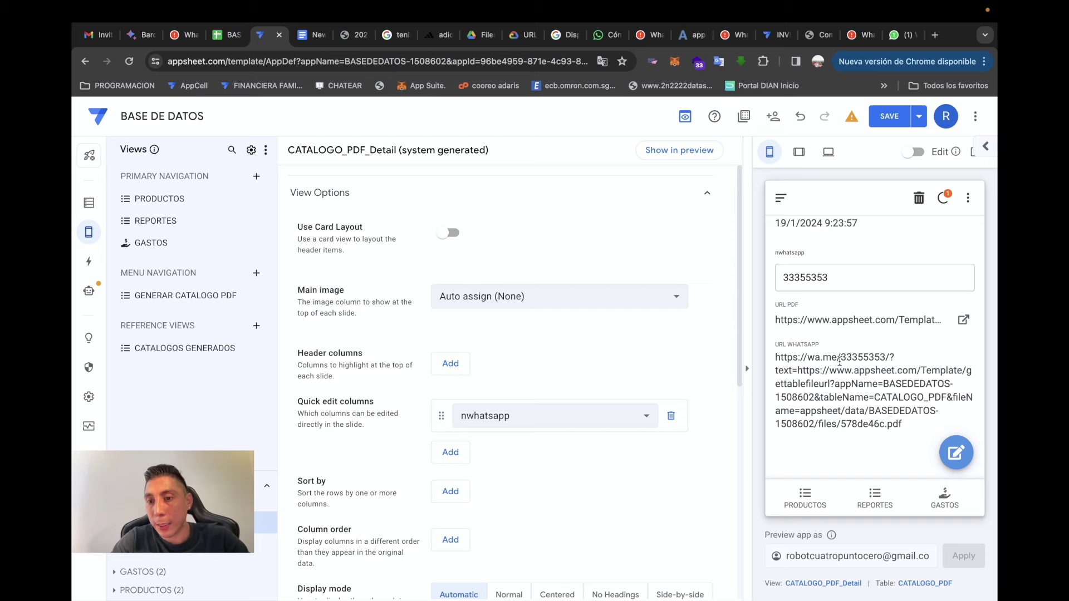
pyautogui.moveTo(840, 359); pyautogui.dragTo(888, 359)
pyautogui.moveTo(910, 426); pyautogui.dragTo(783, 349)
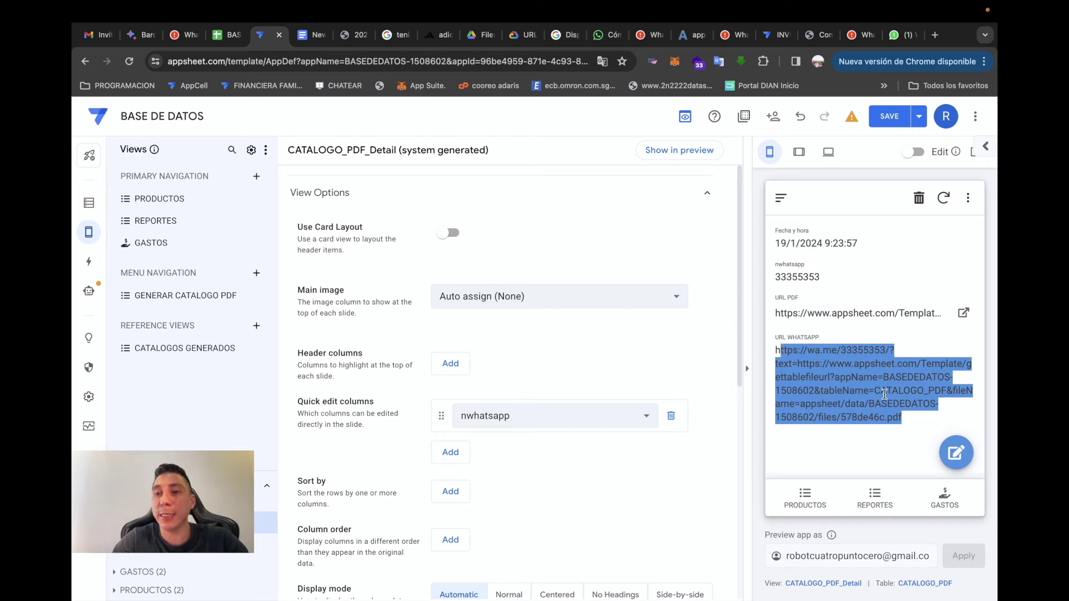
pyautogui.click(885, 396)
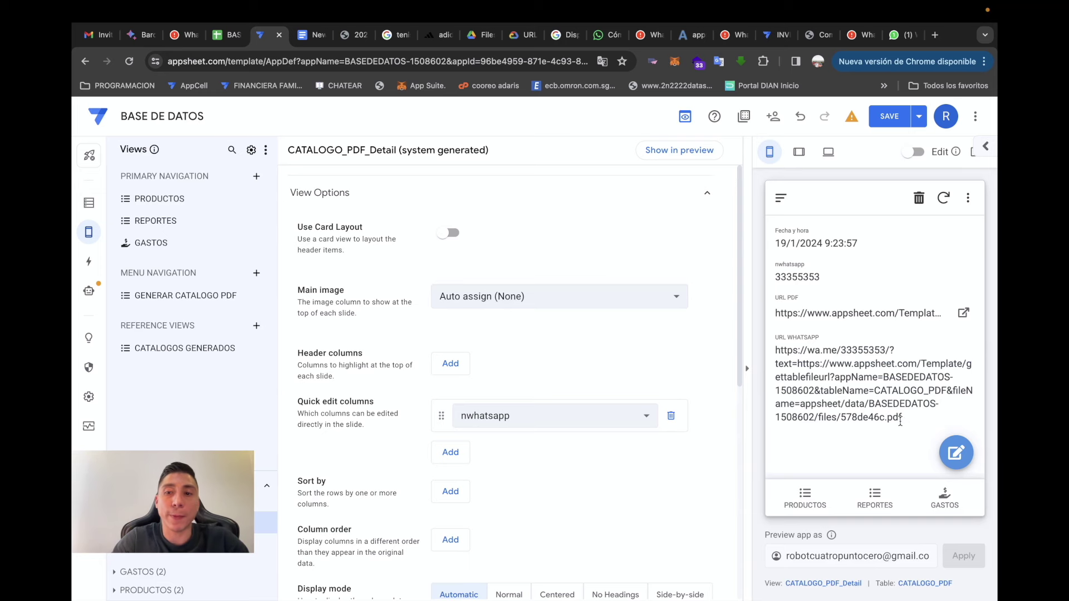
pyautogui.click(87, 269)
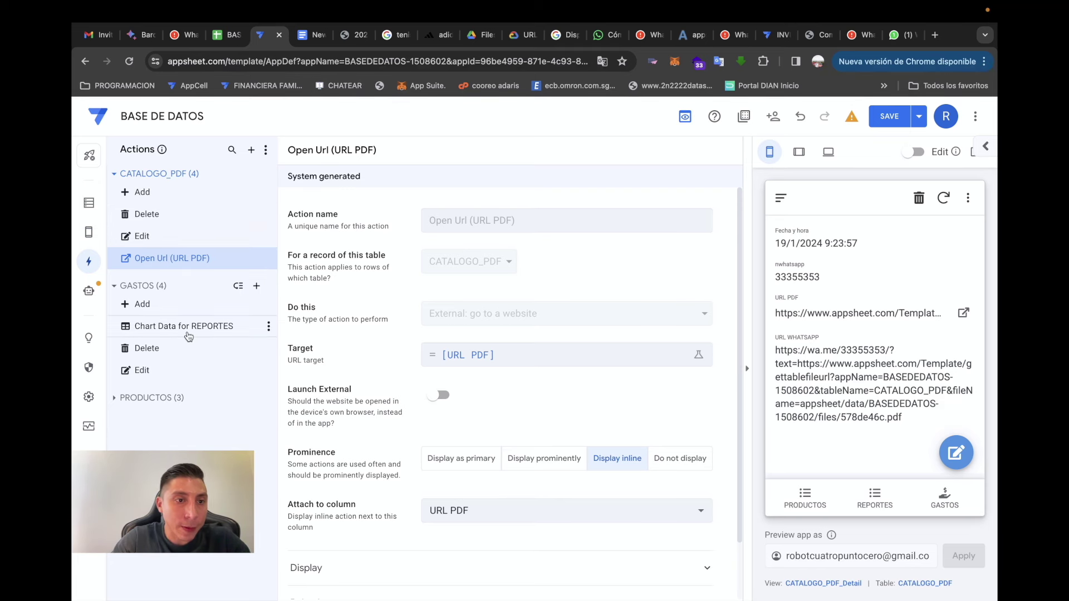
pyautogui.click(88, 202)
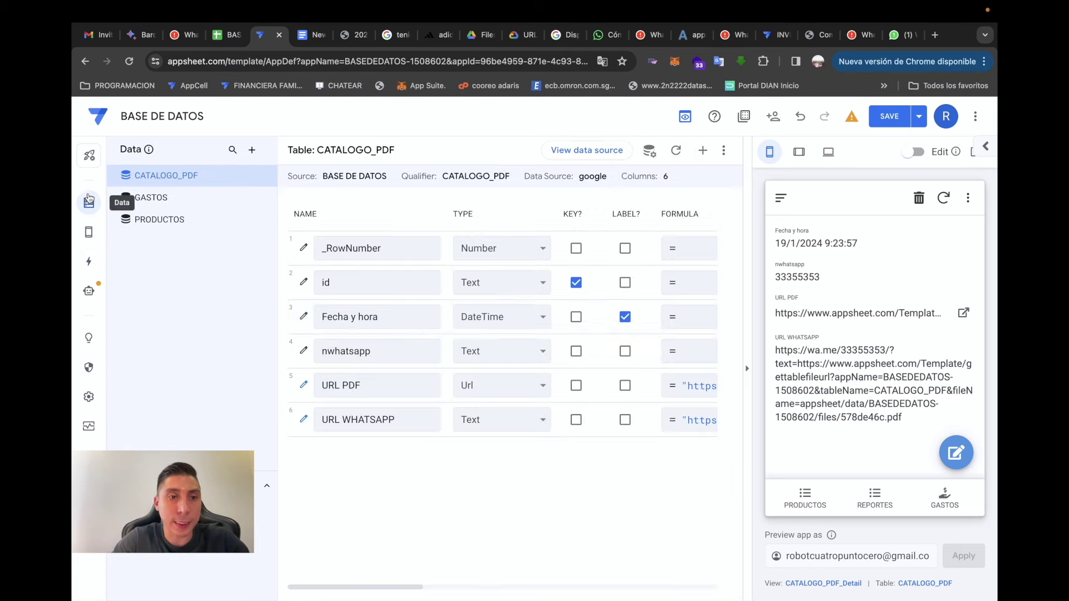
# - Change the URL WHATSAPP column type to Url and save the app
pyautogui.click(521, 428)
pyautogui.press('Down')
pyautogui.press('Down')
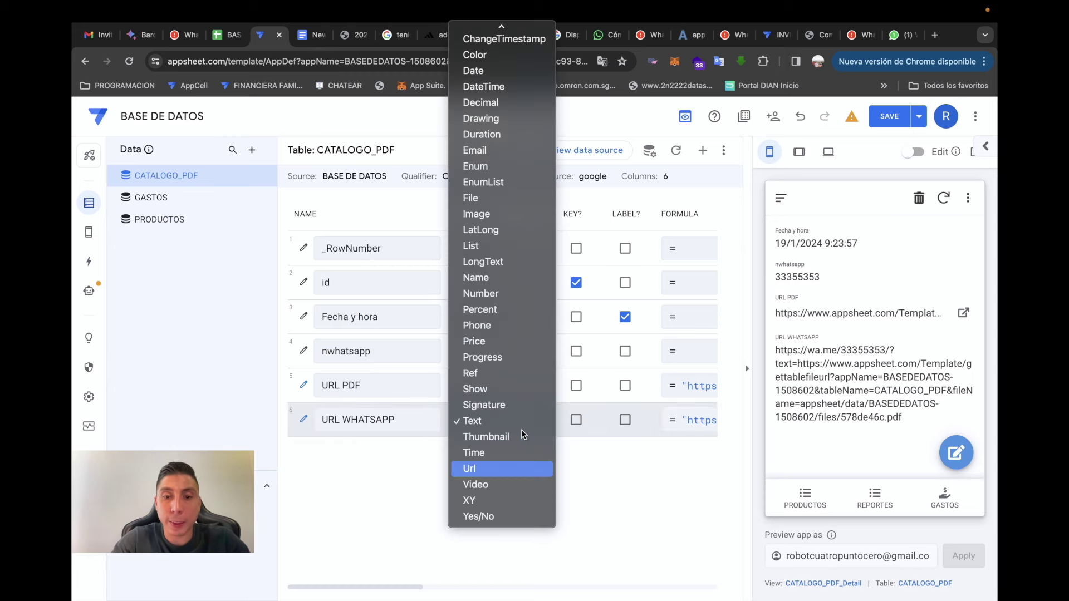
pyautogui.press('Return')
pyautogui.click(891, 116)
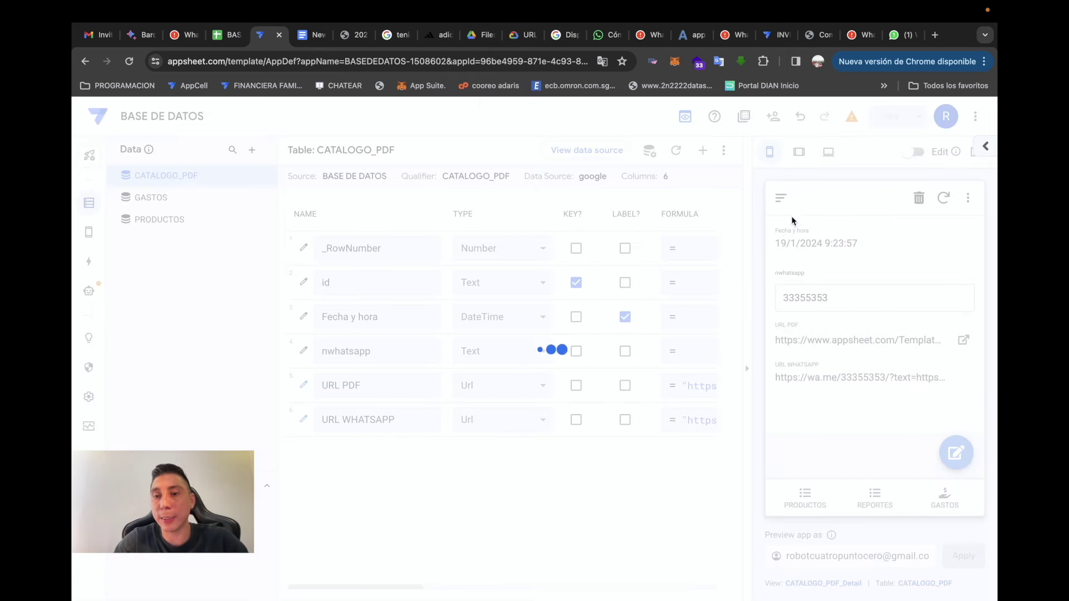
# - Attach the Open Url (URL WHATSAPP) action to the URL WHATSAPP column and save
pyautogui.click(89, 261)
pyautogui.click(223, 281)
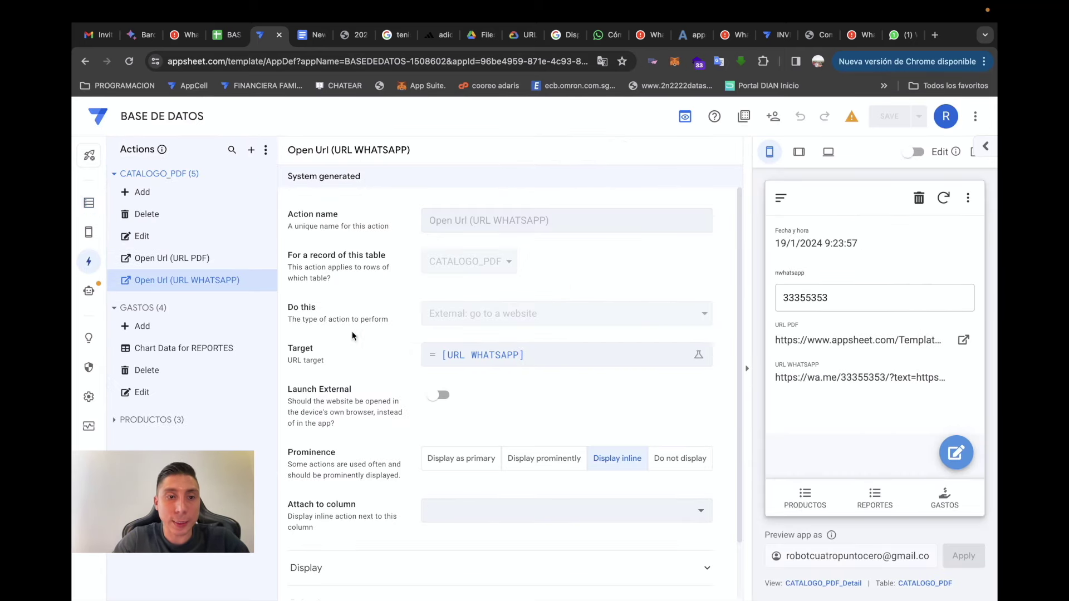
pyautogui.click(556, 510)
pyautogui.click(529, 573)
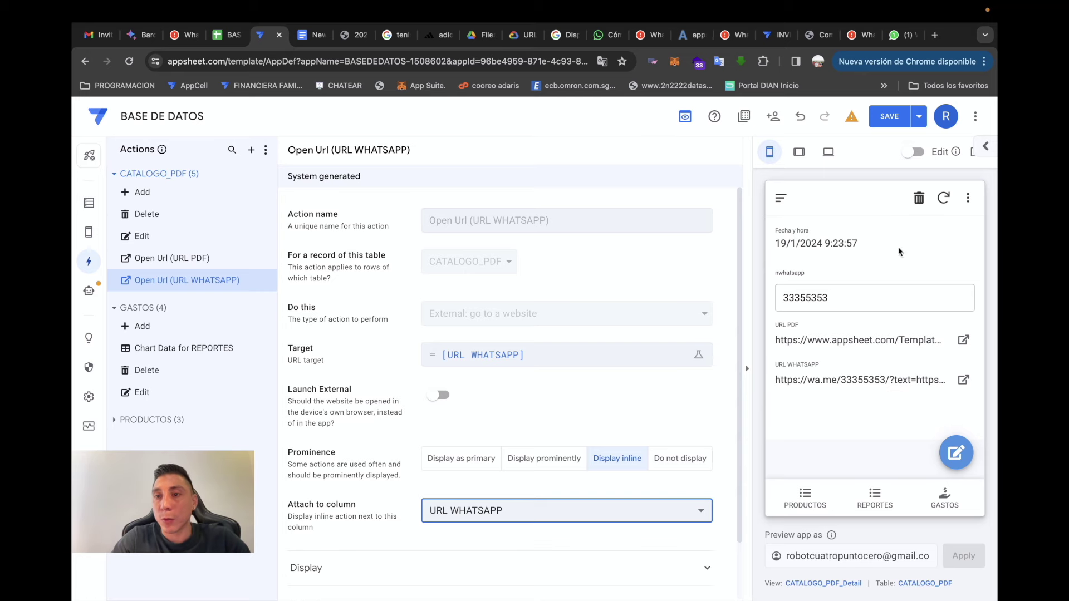
pyautogui.click(889, 115)
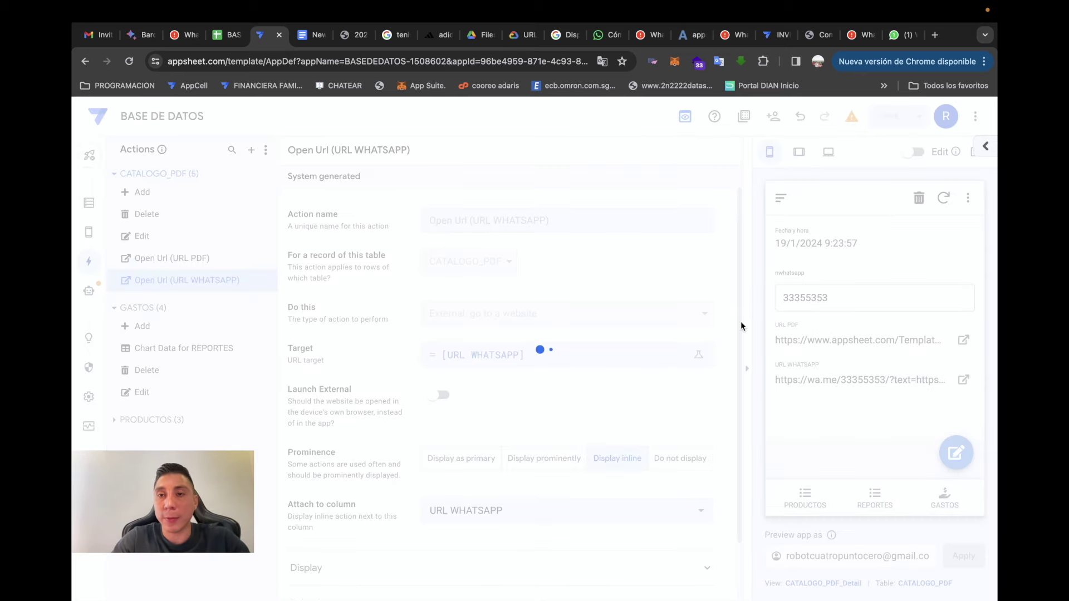
# - Replace the record's nwhatsapp value with a new phone number in the preview
pyautogui.doubleClick(856, 298)
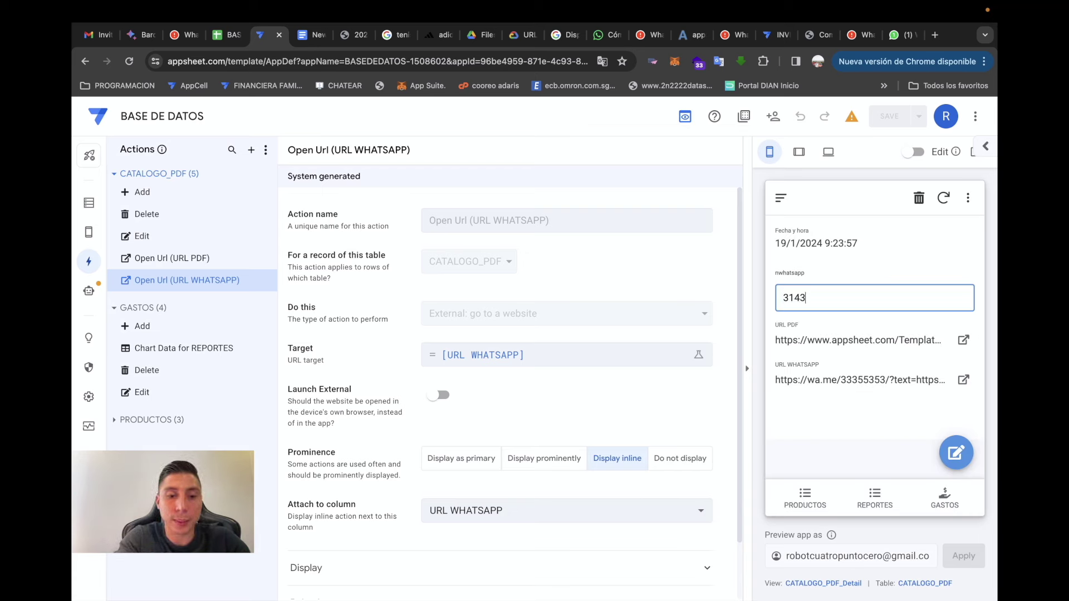
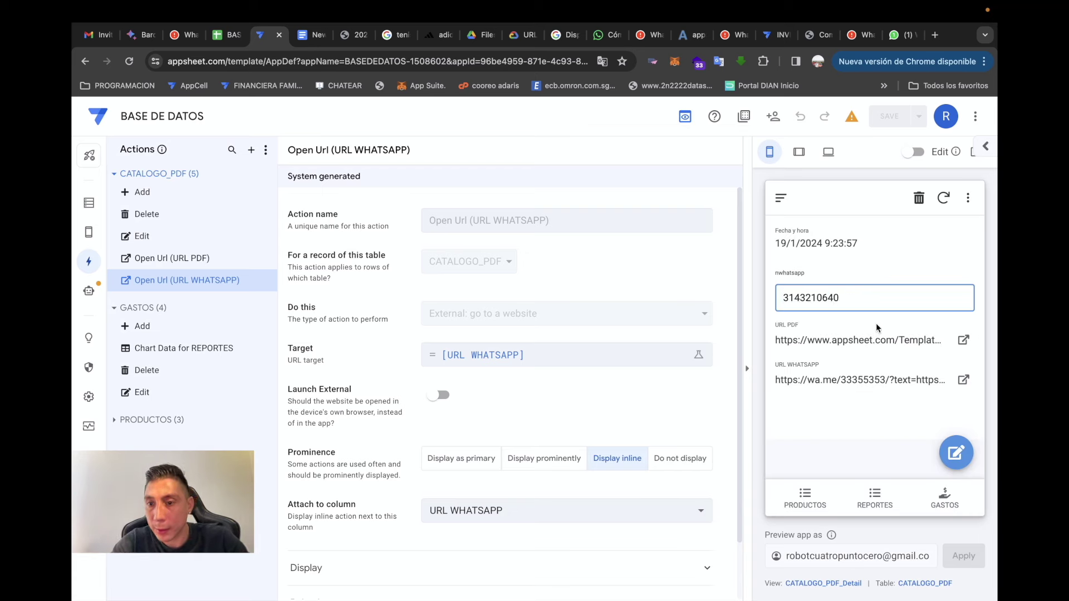
pyautogui.click(897, 275)
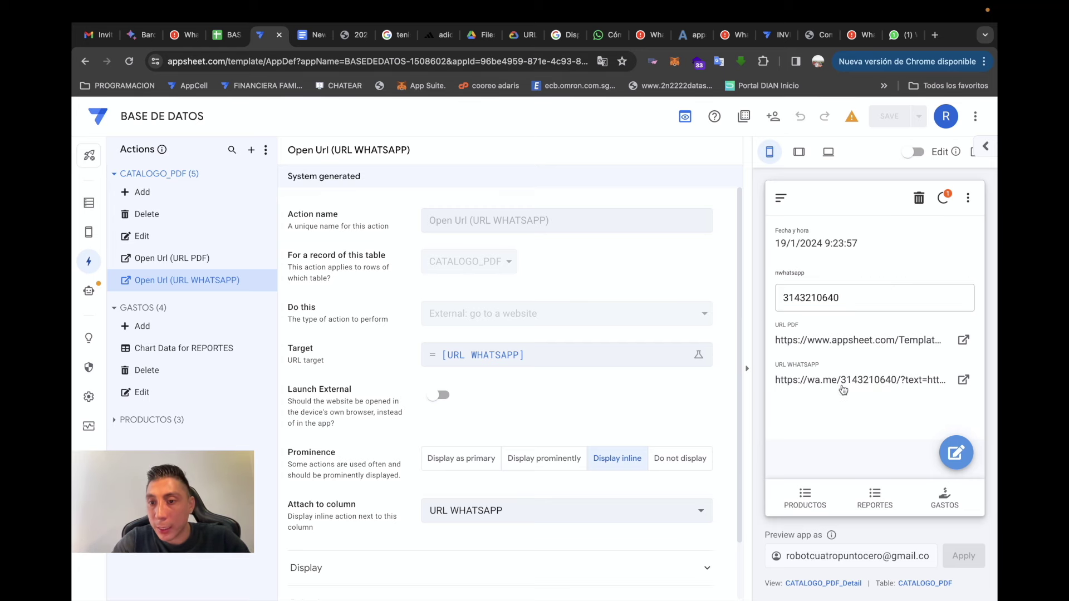
pyautogui.click(89, 203)
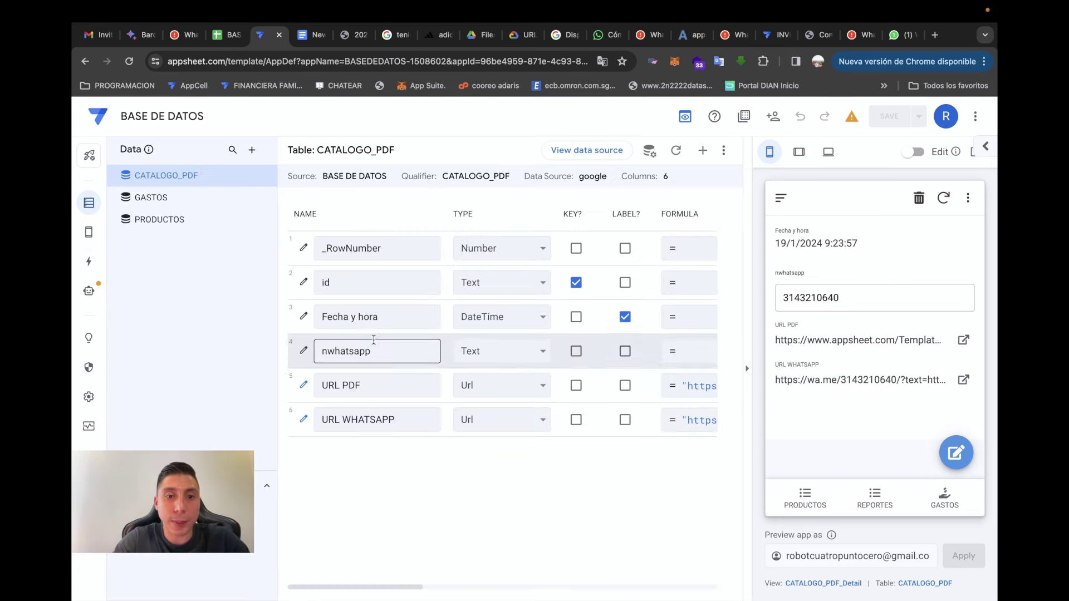
pyautogui.click(712, 427)
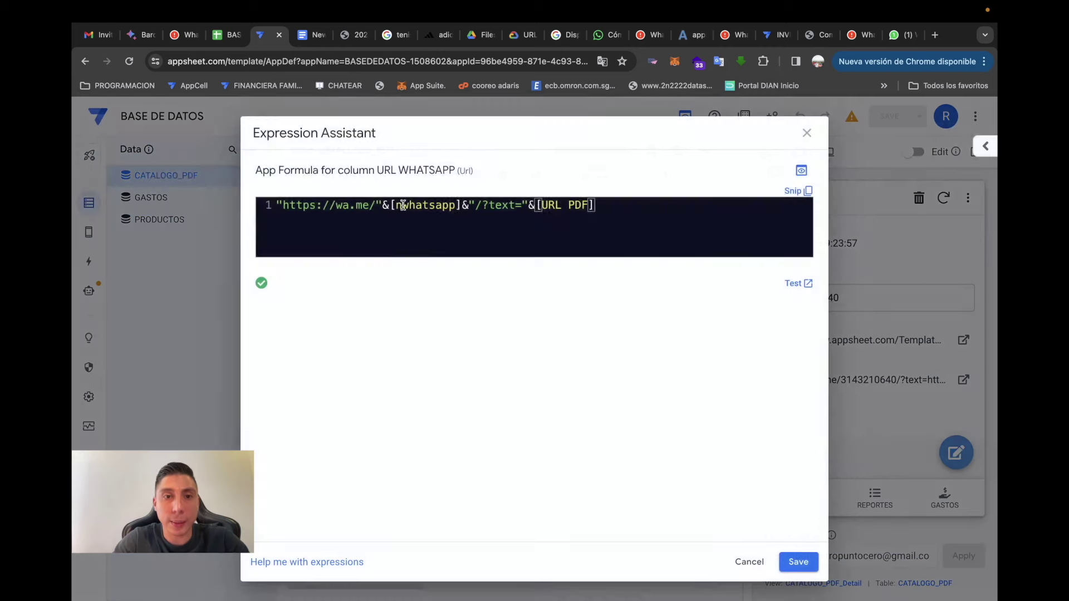
pyautogui.click(375, 206)
pyautogui.write('57')
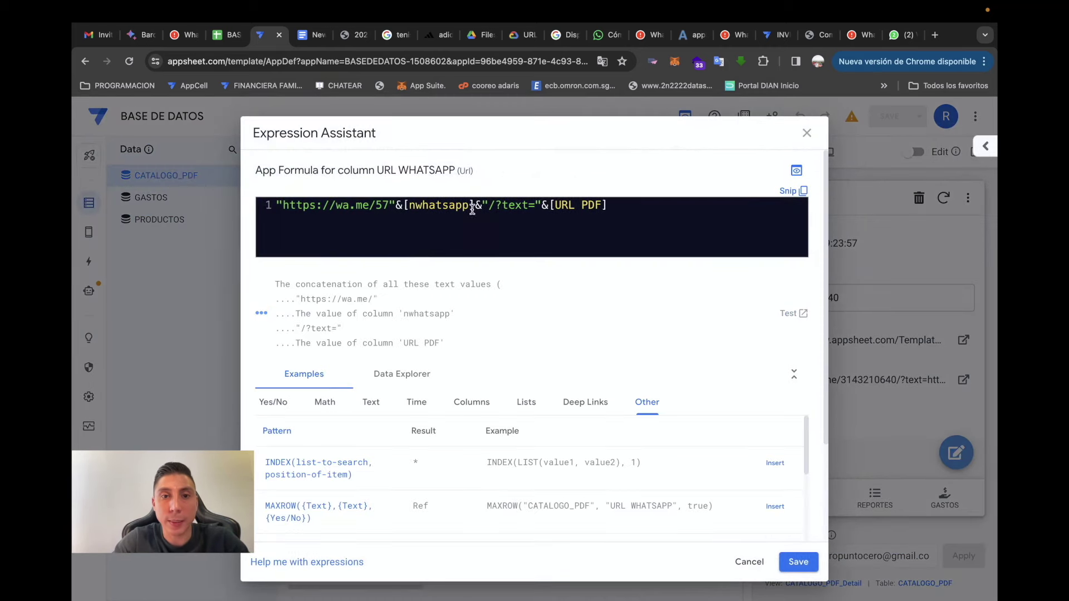
pyautogui.click(798, 562)
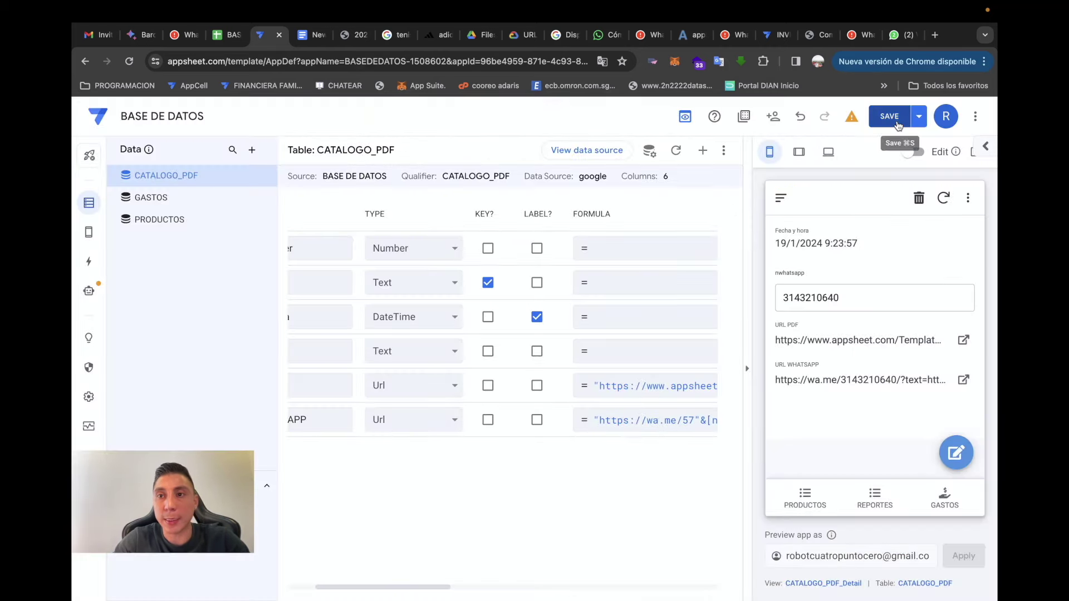
pyautogui.click(896, 122)
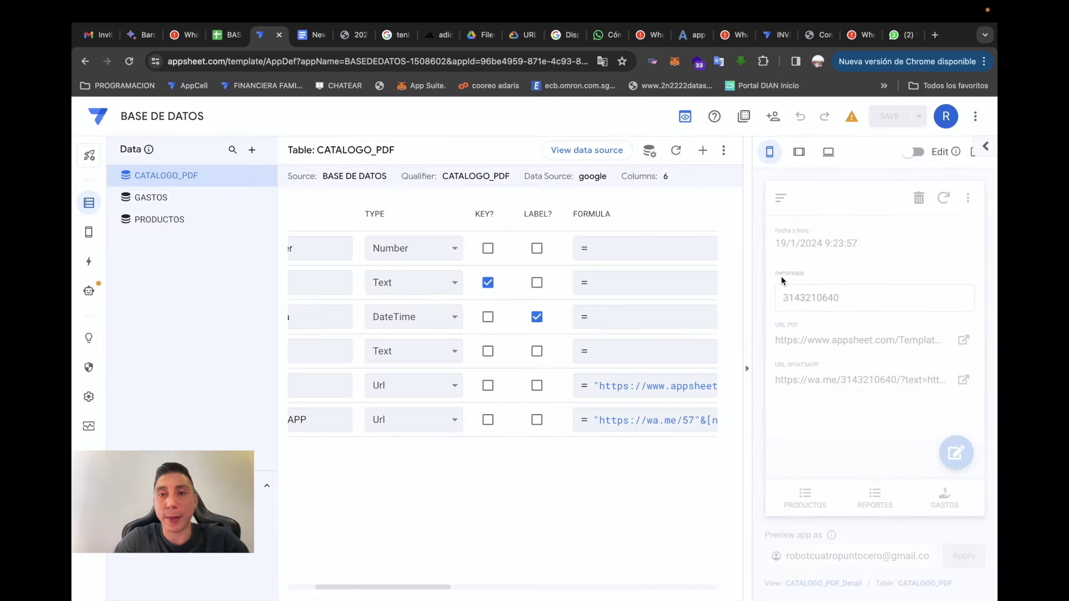
pyautogui.hscroll(5, 539, 471)
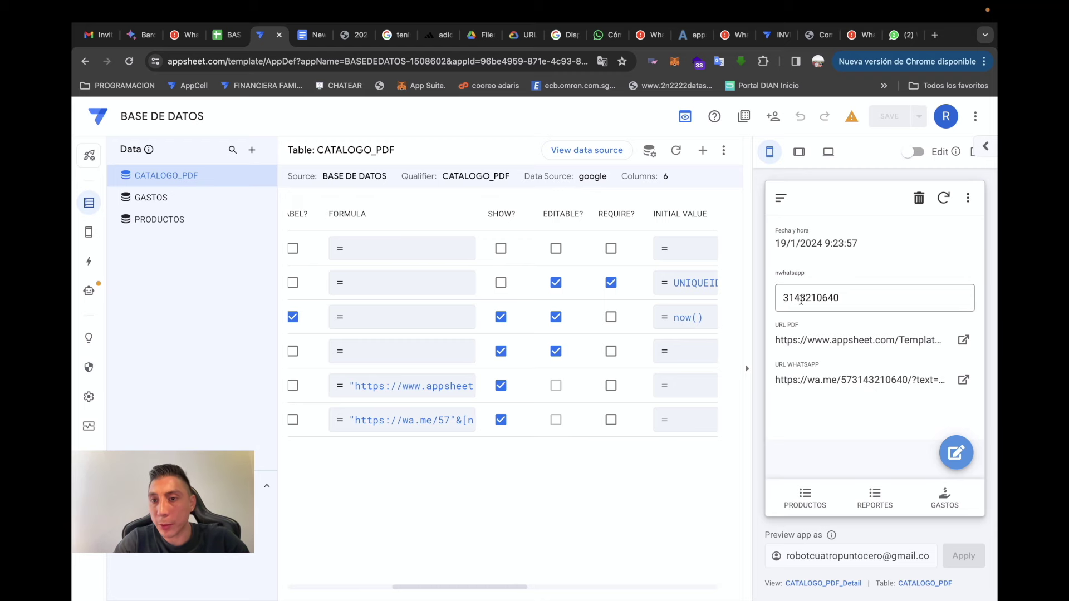
pyautogui.click(852, 383)
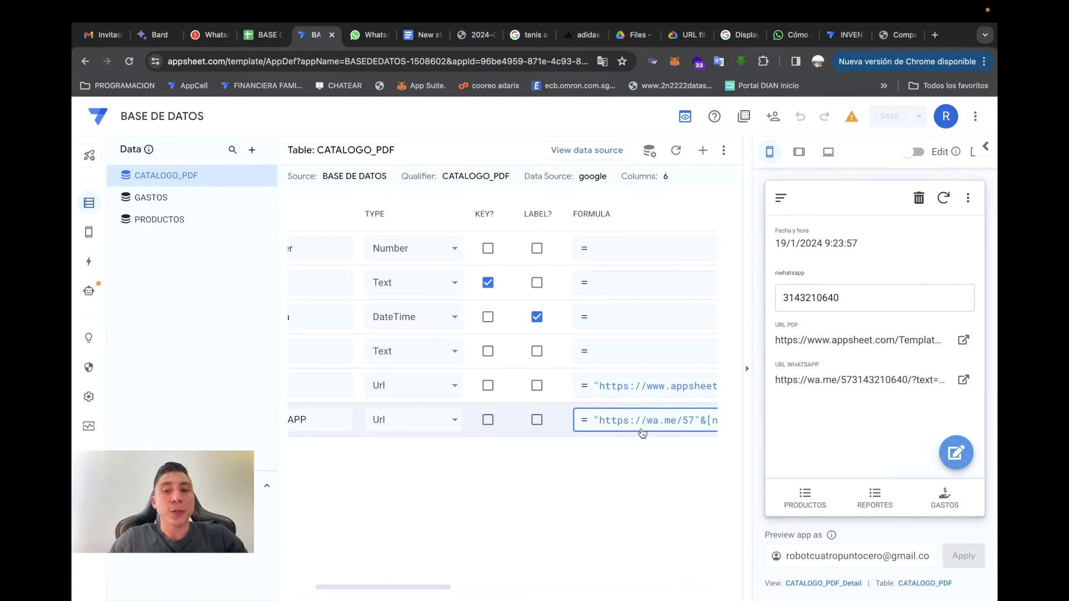
# - Wrap the message part of the formula as ENCODEURL("MIRA MI CATALOGO:"&[URL PDF]) and save
pyautogui.click(644, 427)
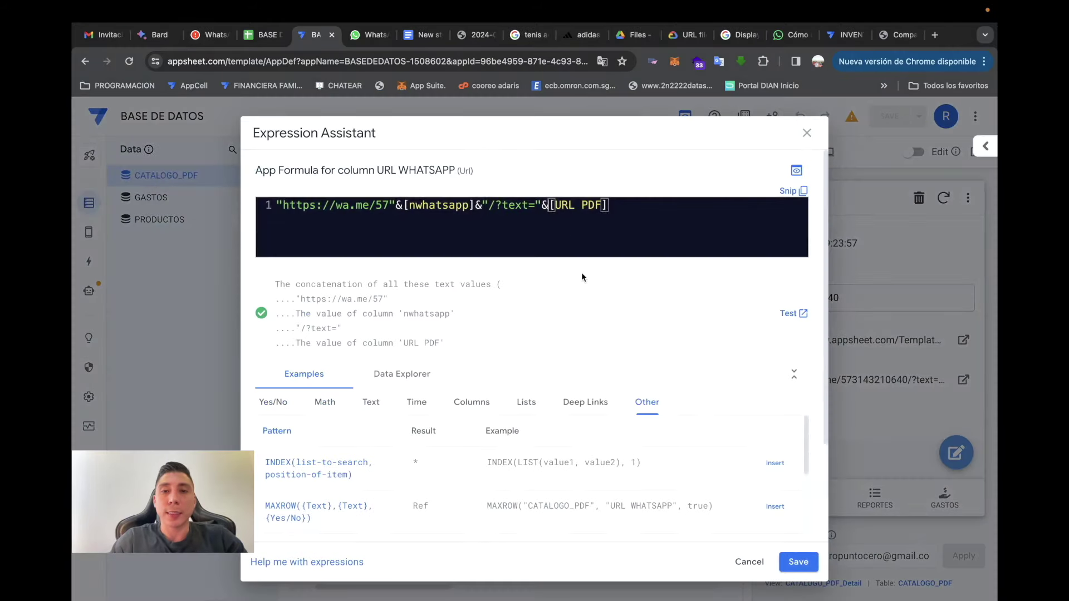
pyautogui.write('ENOC')
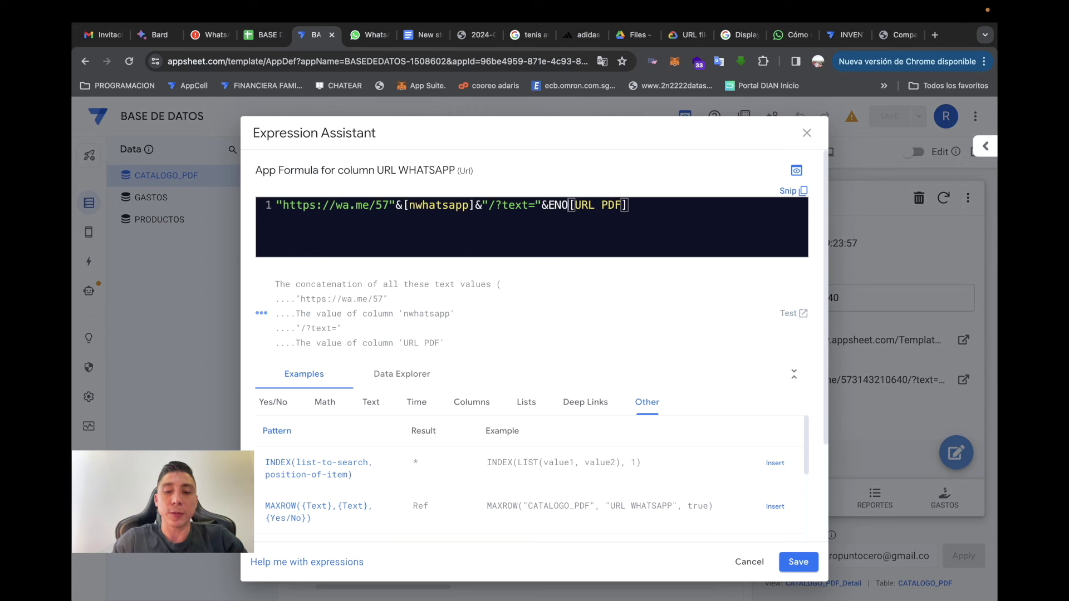
pyautogui.write('ODEULR(')
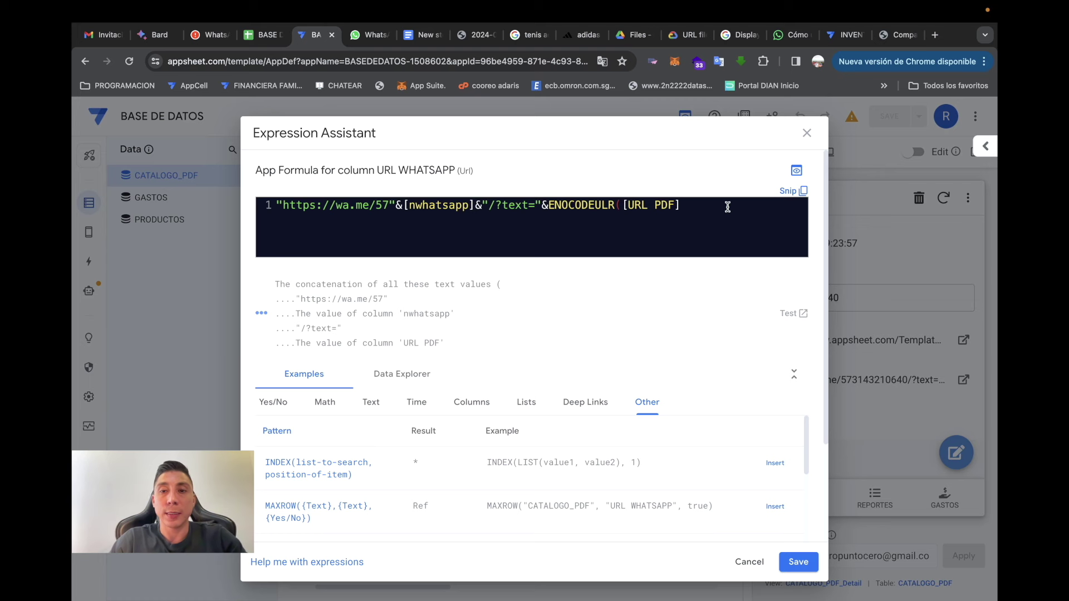
pyautogui.click(735, 235)
pyautogui.write(')')
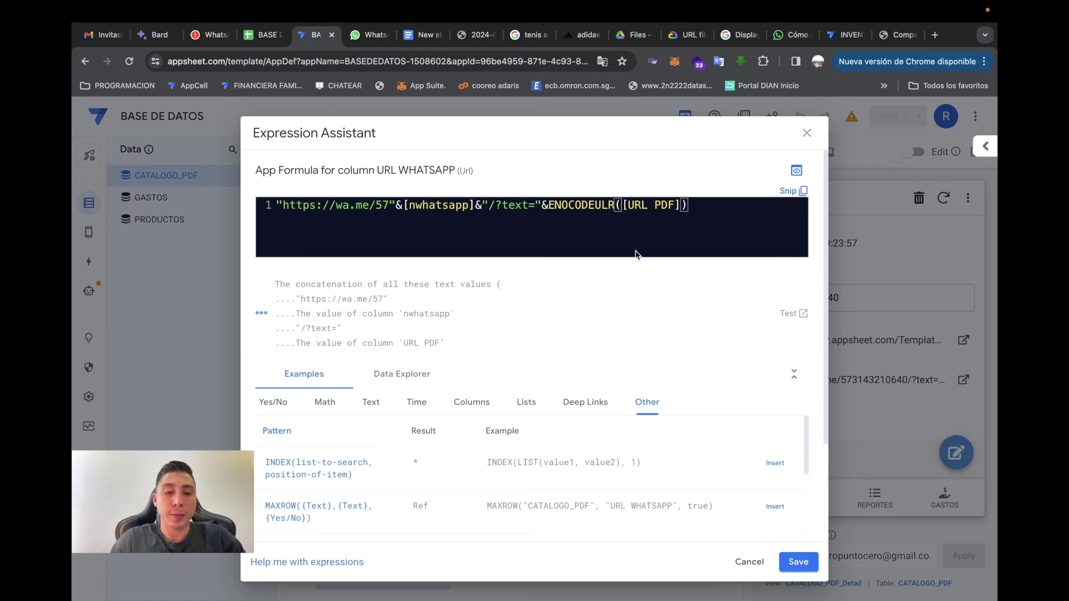
pyautogui.click(619, 205)
pyautogui.write('MIRA ')
pyautogui.write('MI CATALO')
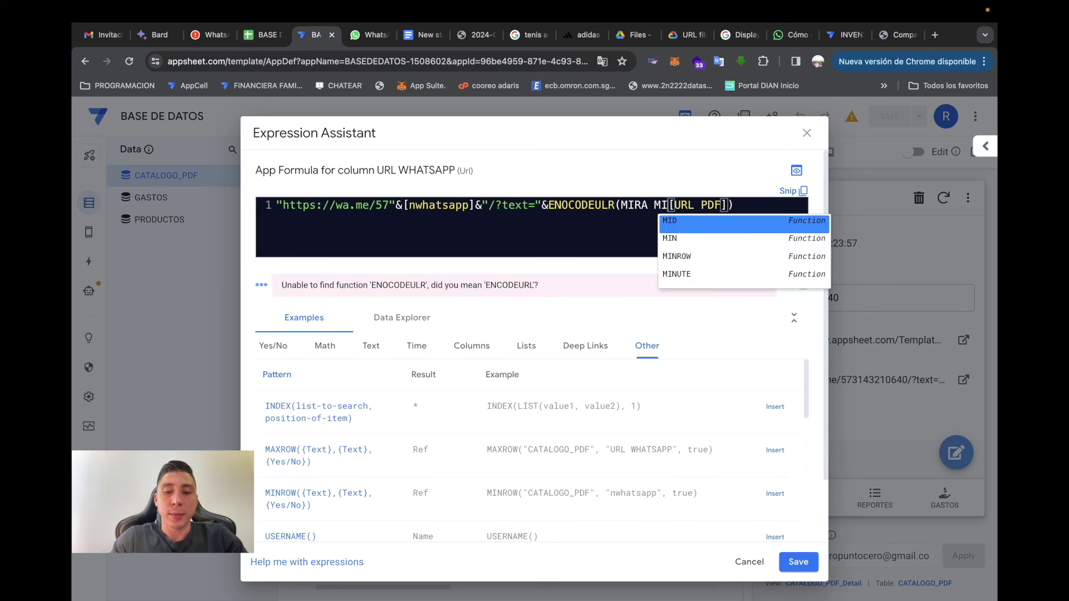
pyautogui.write('GO:"')
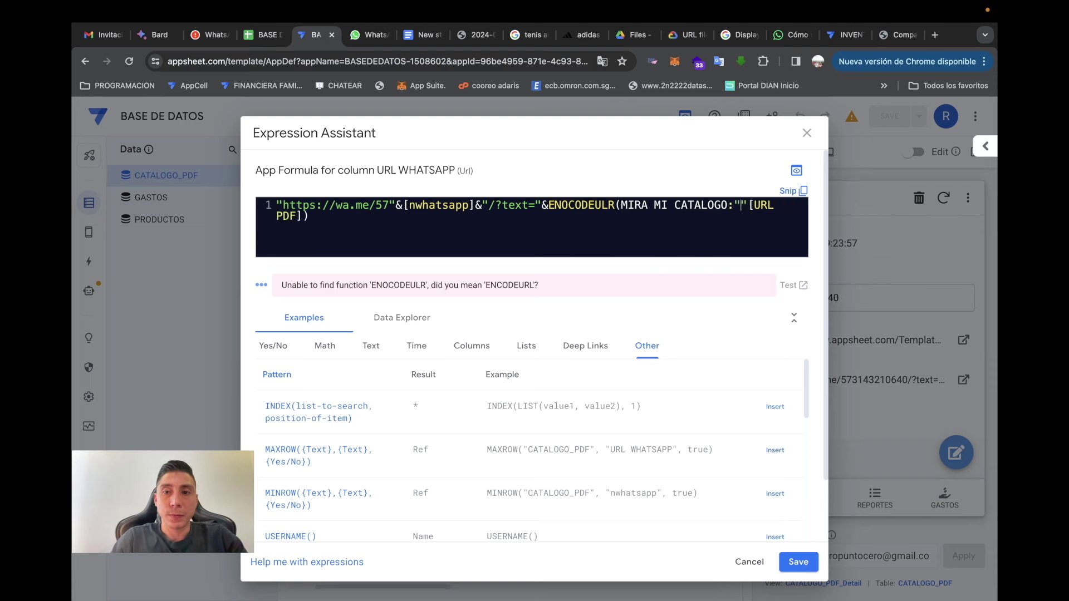
pyautogui.click(623, 205)
pyautogui.write('"')
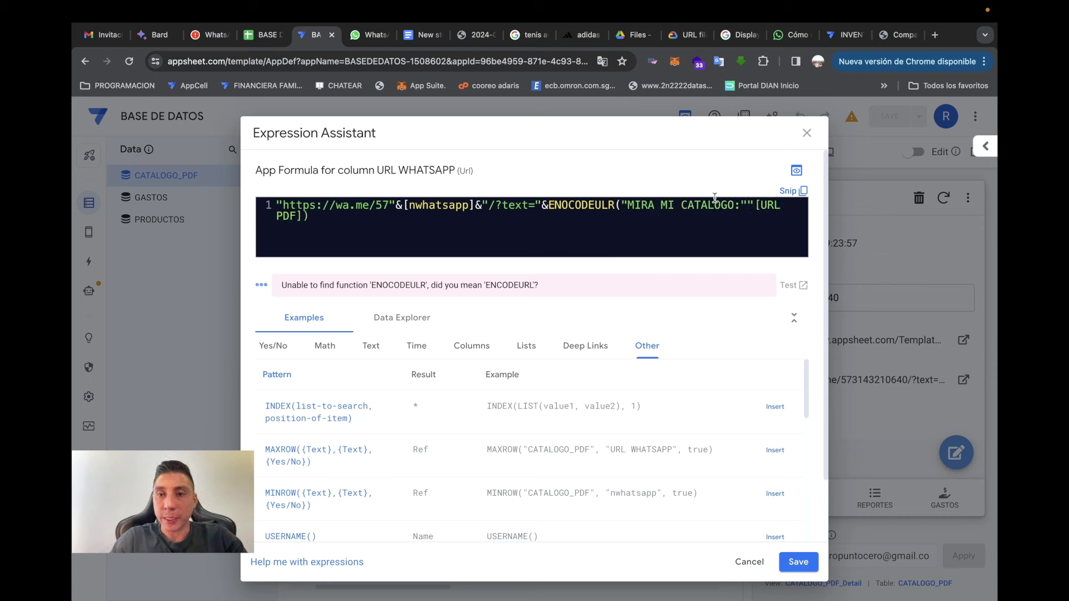
pyautogui.click(754, 205)
pyautogui.press('BackSpace')
pyautogui.write('&')
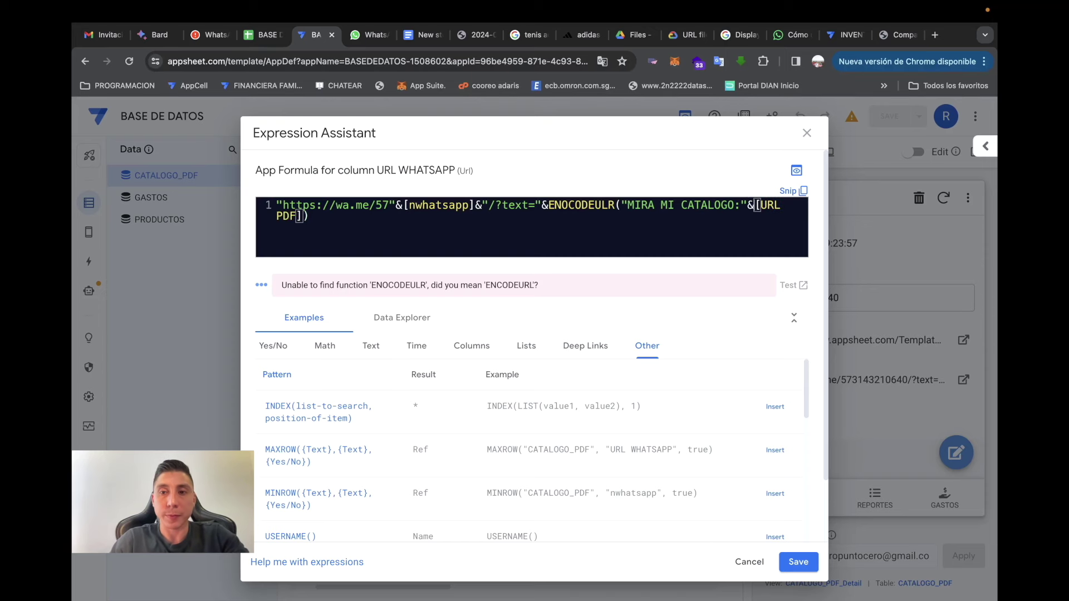
pyautogui.click(778, 205)
pyautogui.click(308, 217)
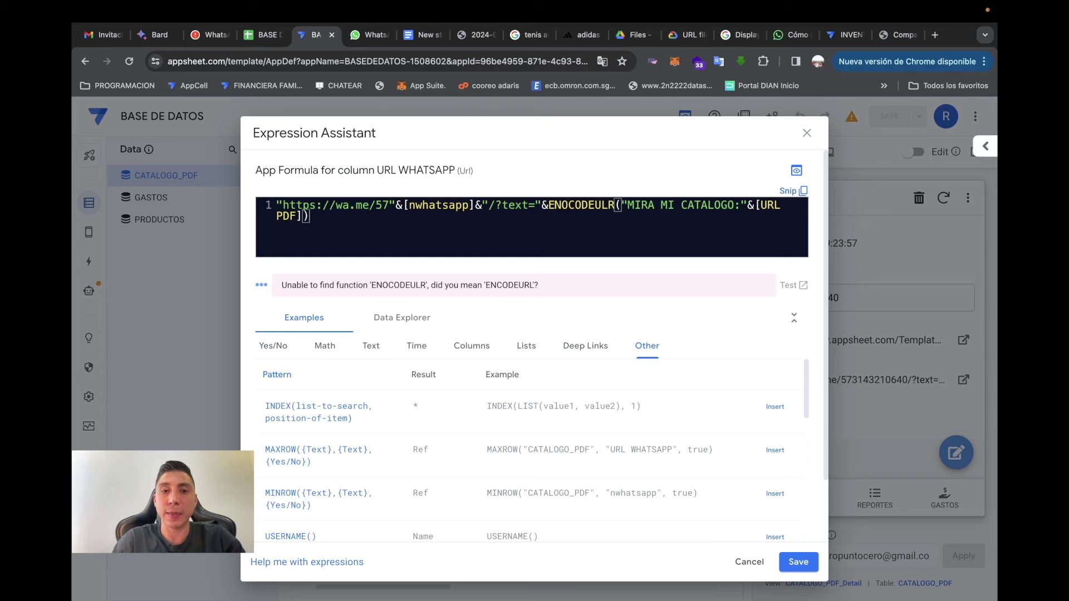
pyautogui.click(798, 561)
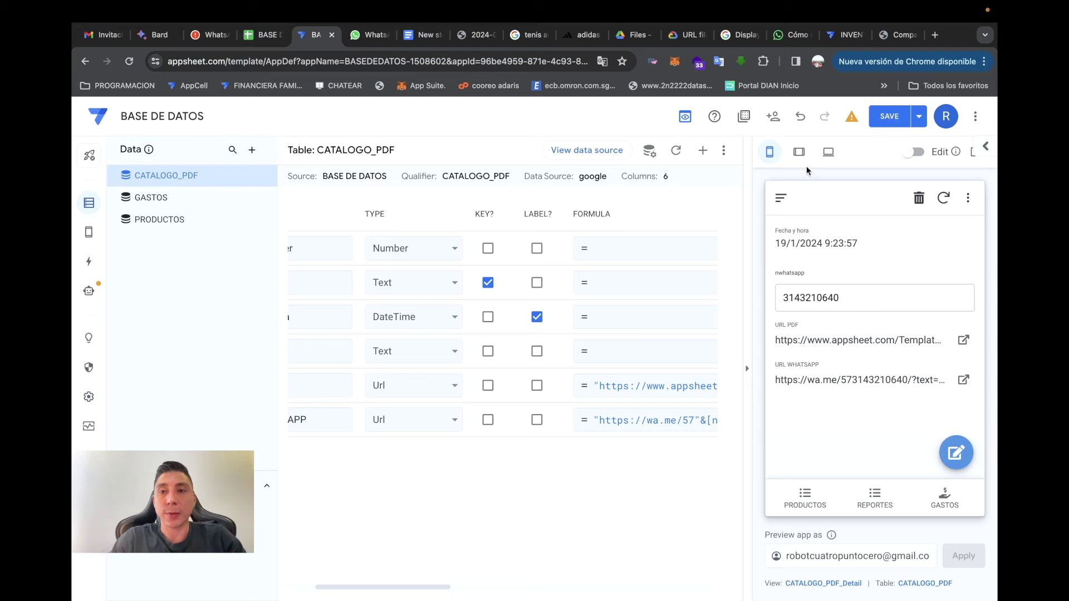
# - Correct the misspelled function name to ENCODEURL, save, and test the WhatsApp link
pyautogui.click(651, 426)
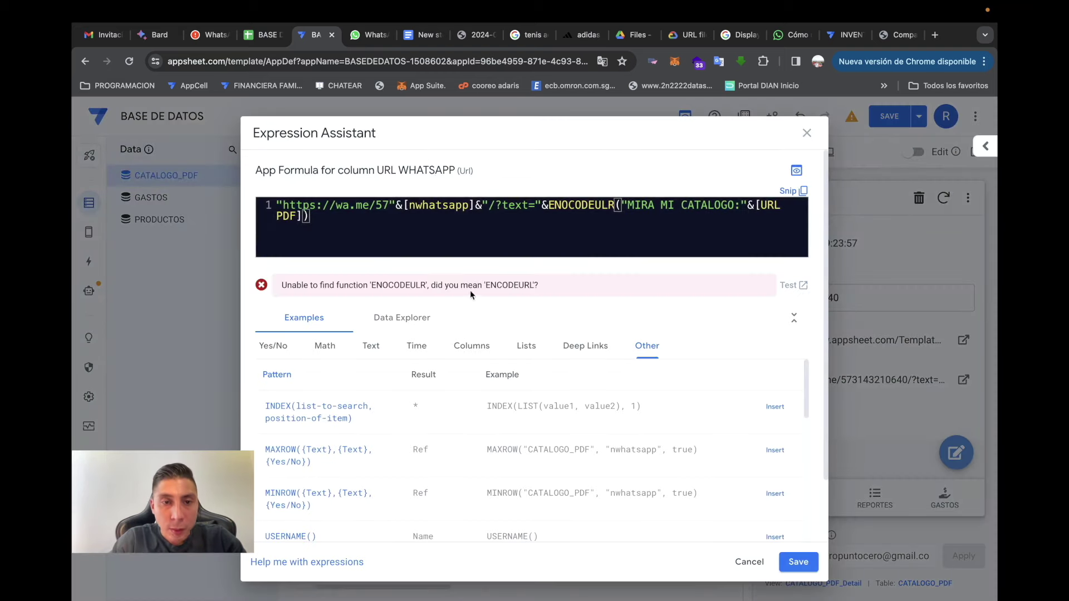
pyautogui.click(558, 207)
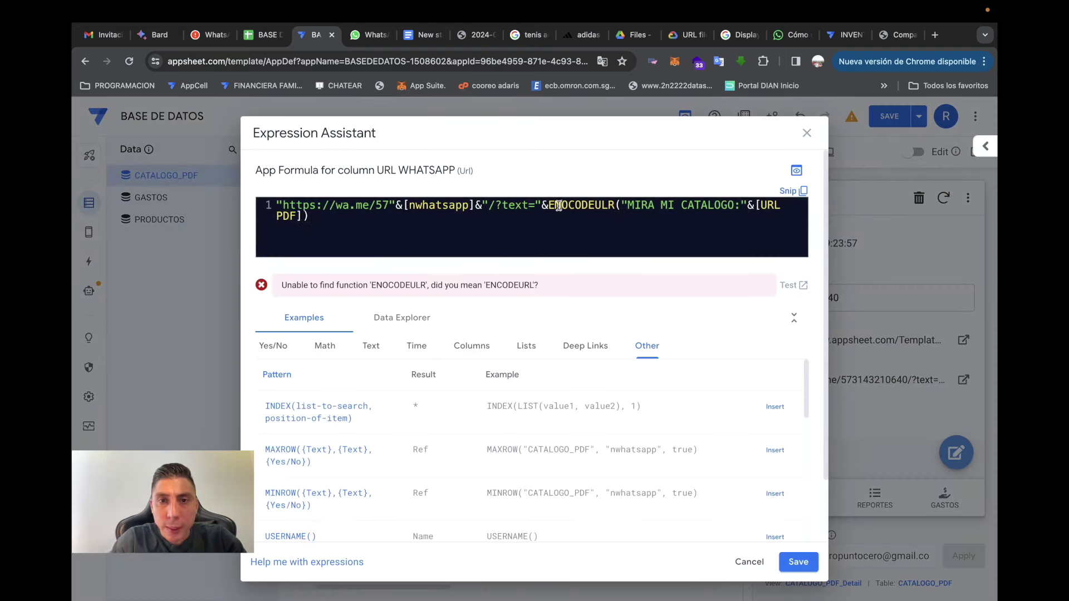
pyautogui.press('BackSpace')
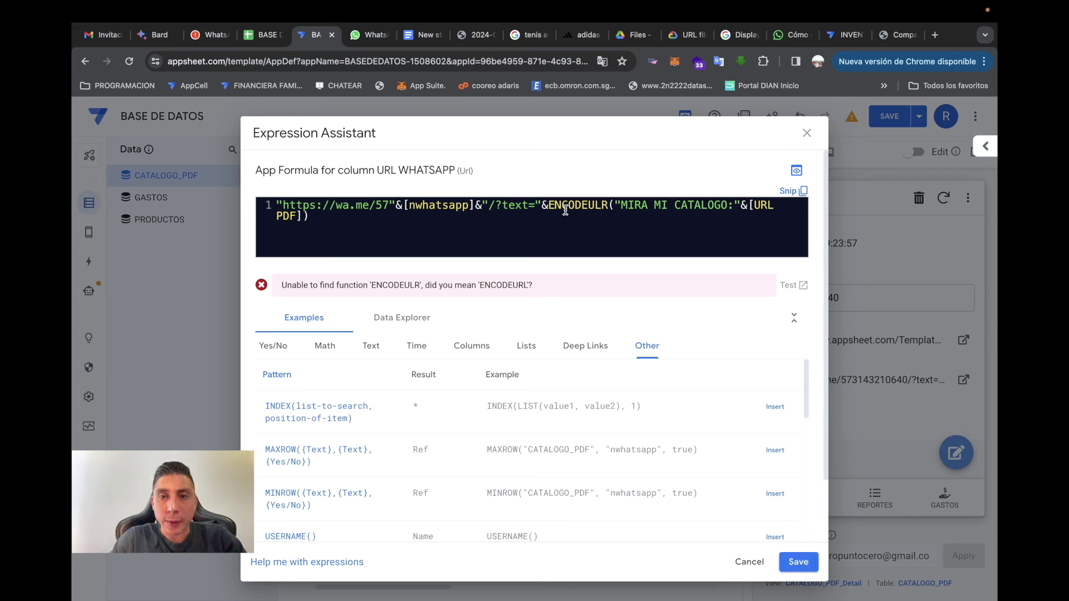
pyautogui.click(595, 207)
pyautogui.press('Delete')
pyautogui.press('Delete')
pyautogui.write('RL')
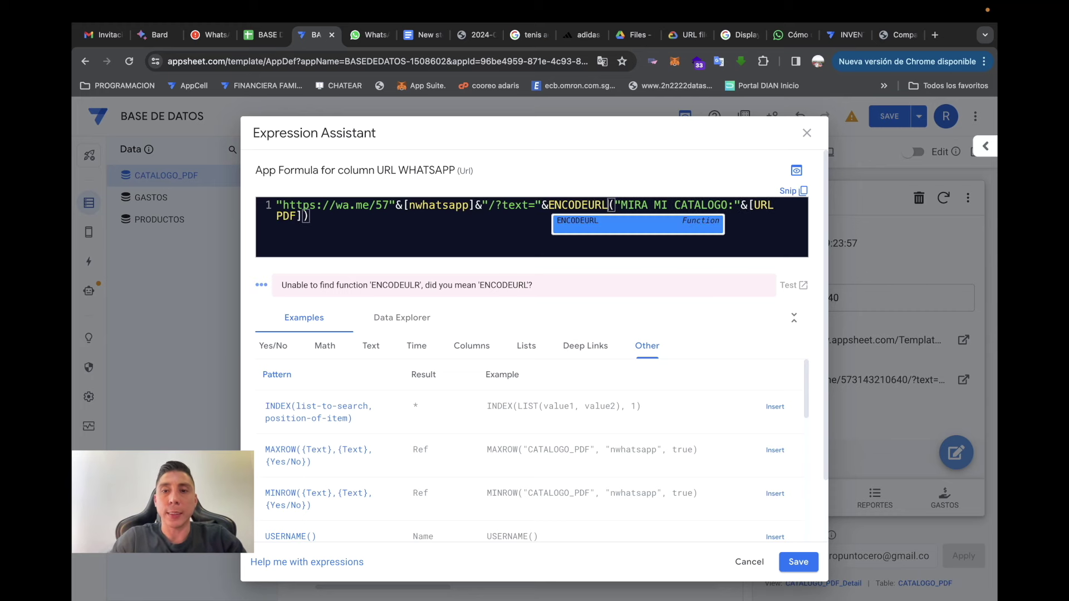
pyautogui.click(798, 562)
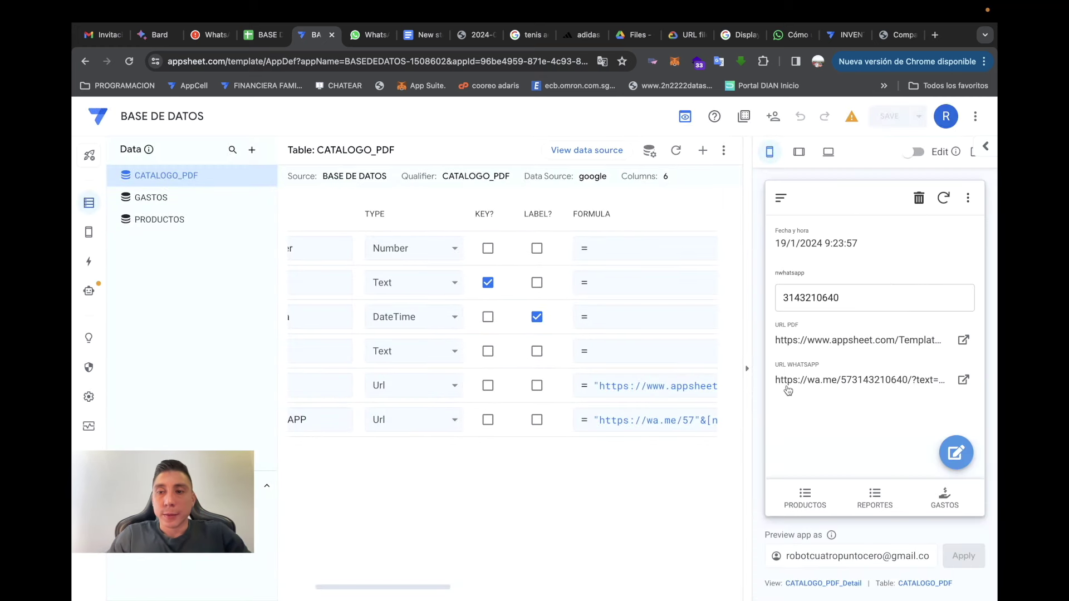
pyautogui.click(885, 384)
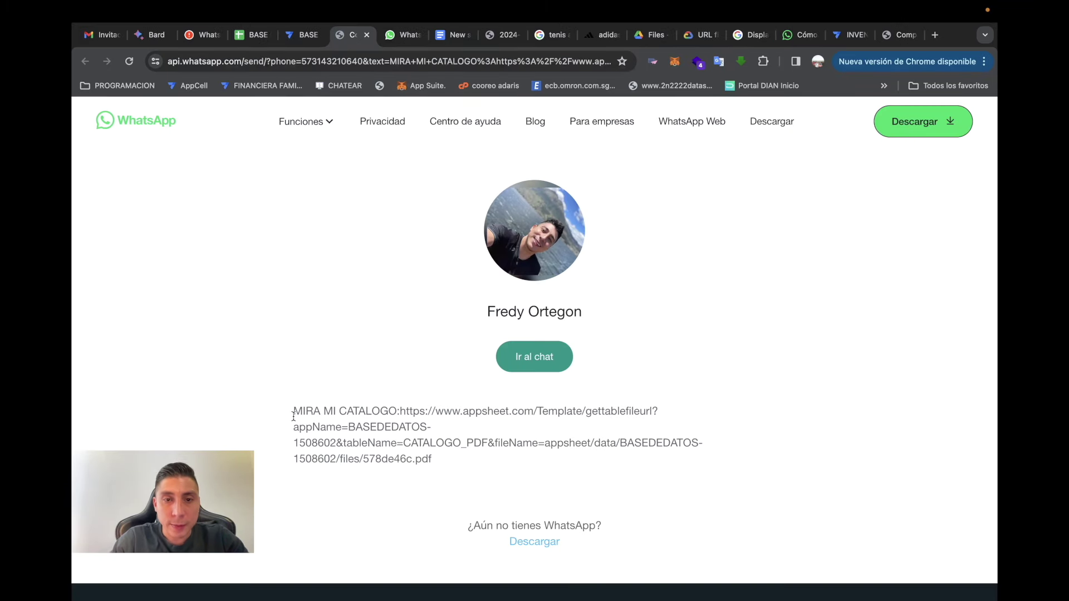
pyautogui.moveTo(292, 412); pyautogui.dragTo(636, 461)
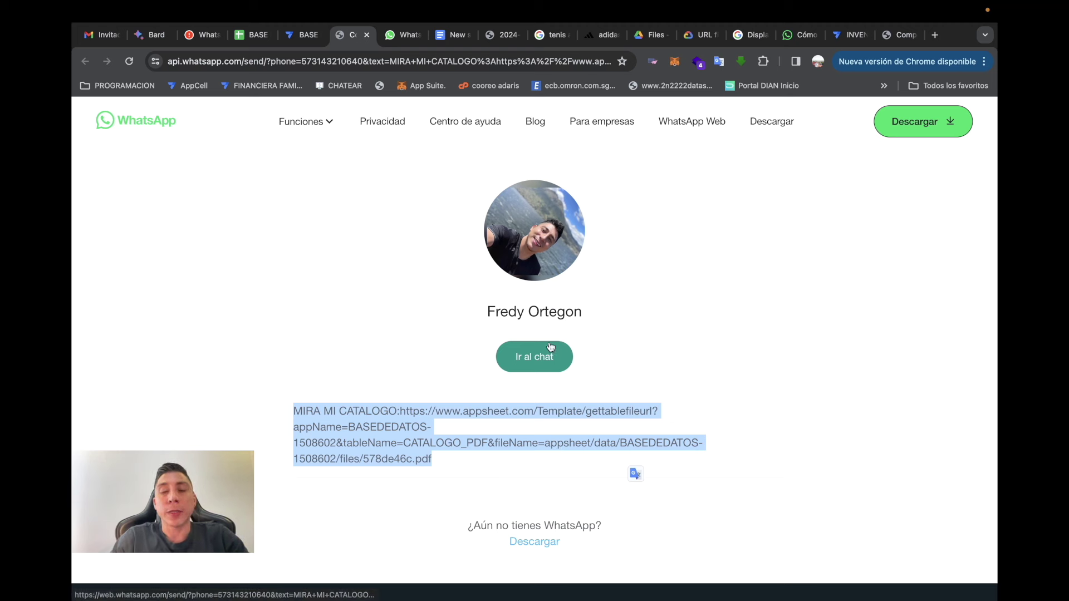
pyautogui.click(301, 37)
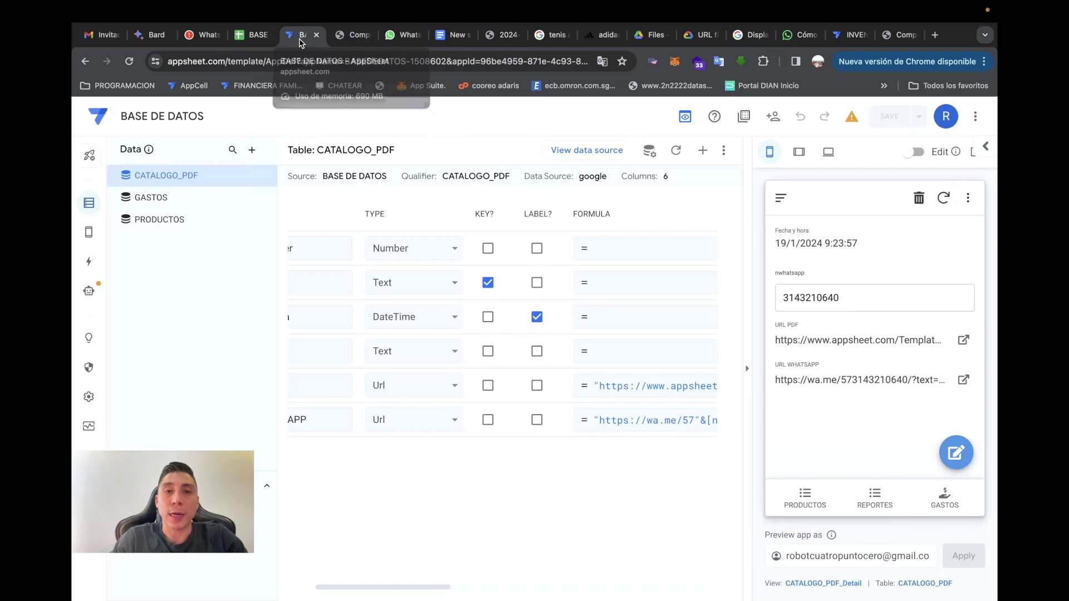
# - Create and save a new catalogue record through the GENERAR CATALOGO PDF form
pyautogui.click(838, 341)
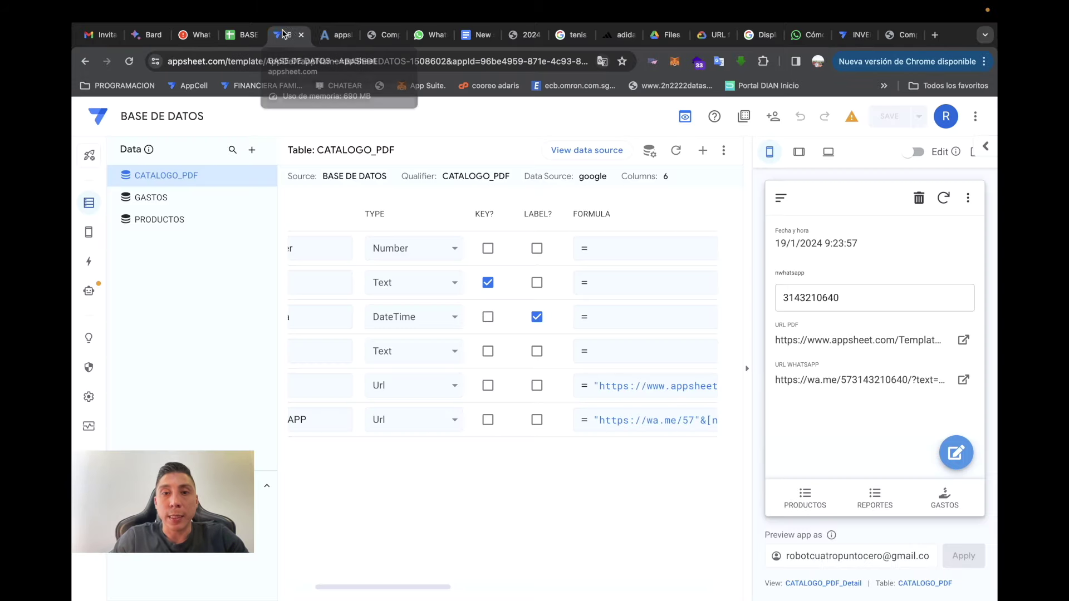
pyautogui.click(285, 34)
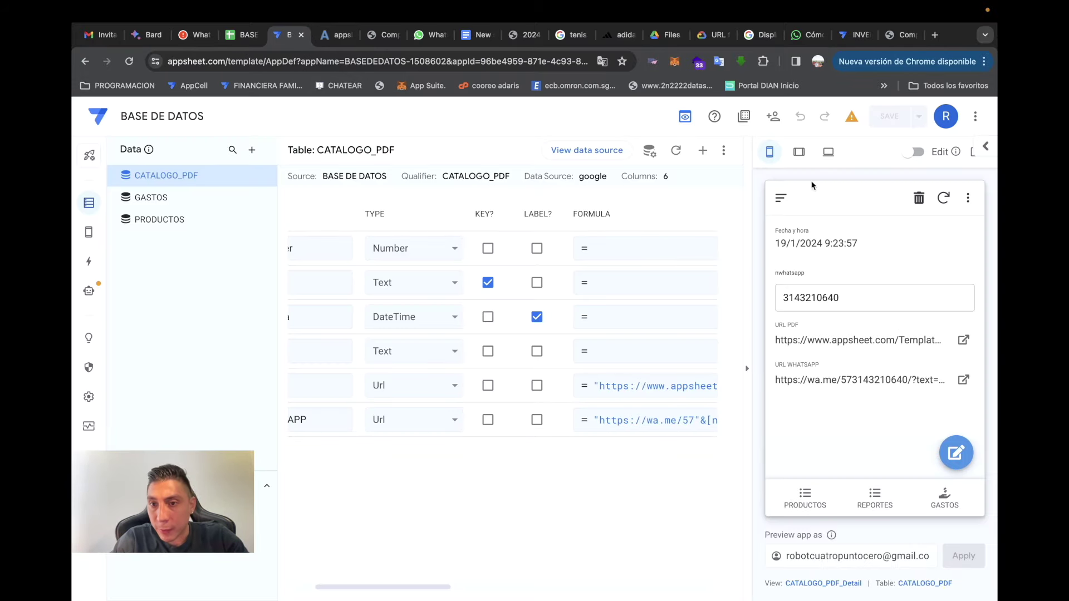
pyautogui.click(782, 199)
pyautogui.click(838, 257)
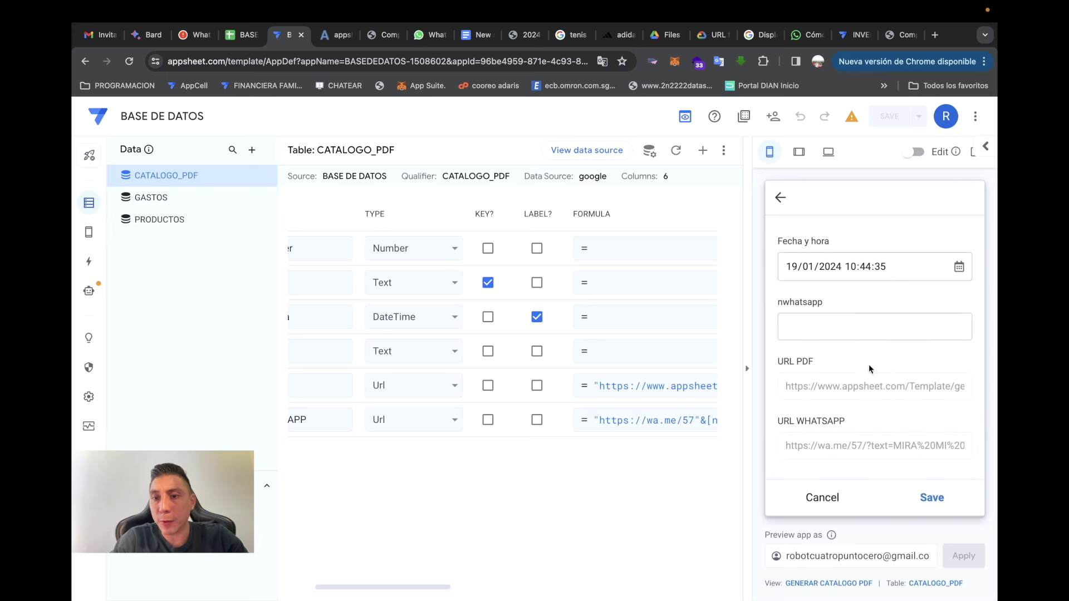
pyautogui.click(825, 325)
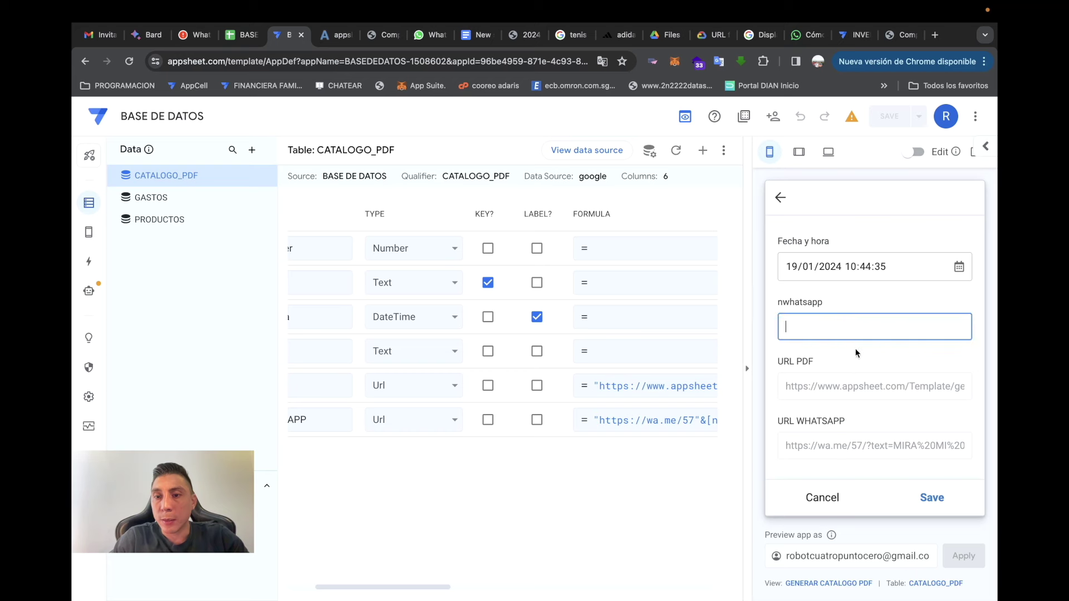
pyautogui.click(931, 499)
# - Copy the PDF link from the new record's WhatsApp message and load it in a new tab
pyautogui.click(824, 299)
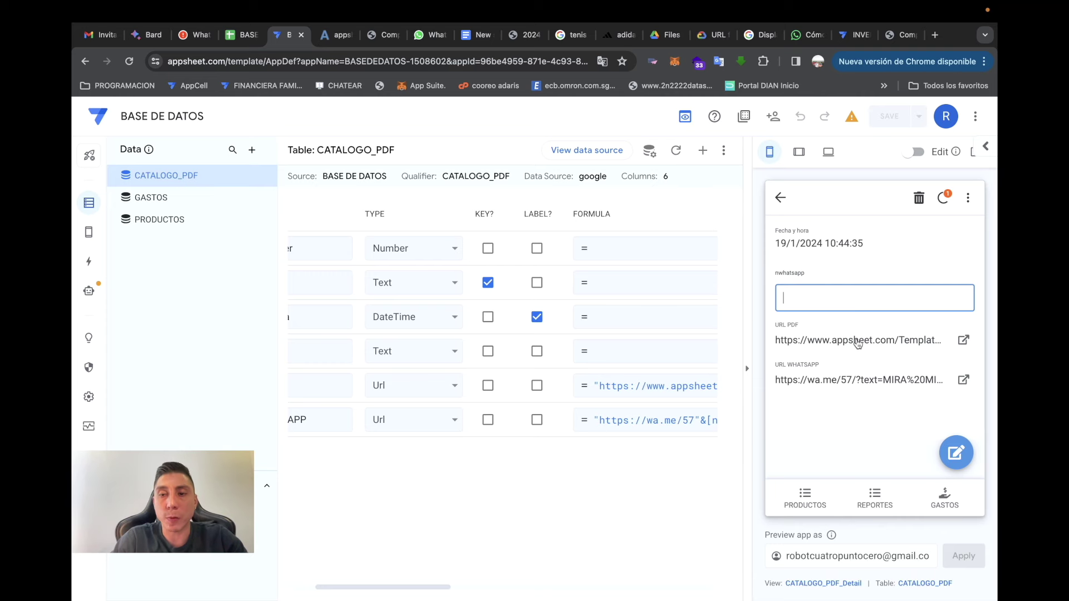
pyautogui.click(914, 384)
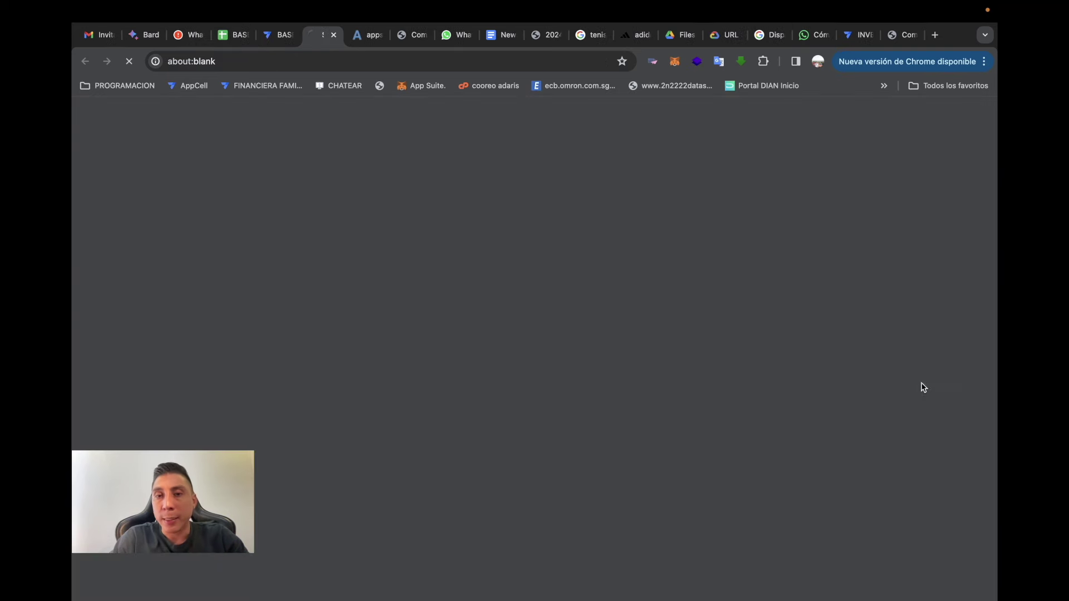
pyautogui.moveTo(442, 358); pyautogui.dragTo(402, 306)
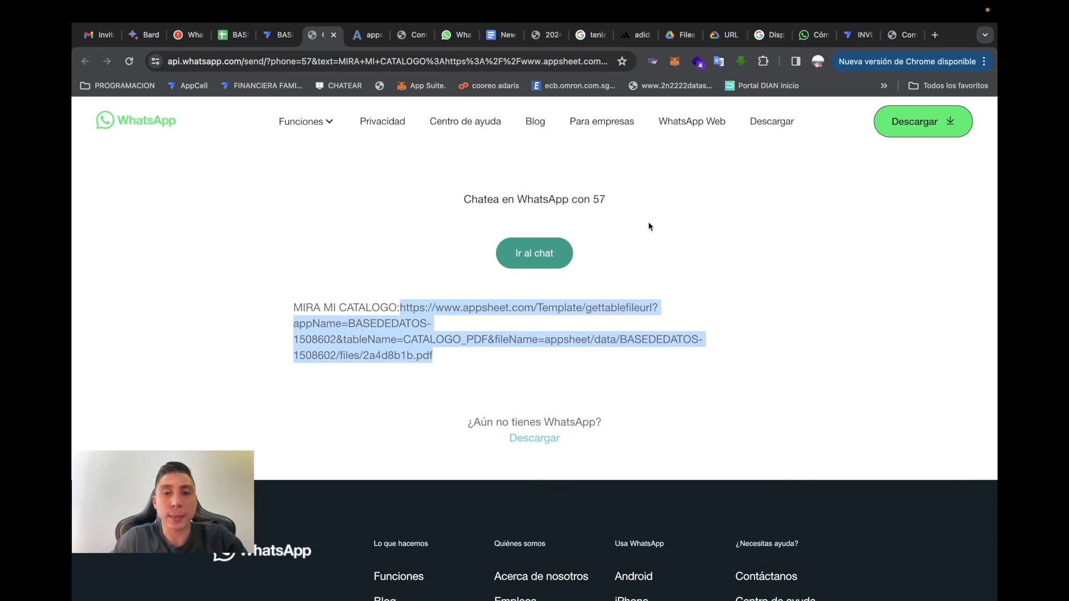
pyautogui.click(905, 35)
pyautogui.click(934, 35)
pyautogui.press('super+v')
pyautogui.press('Return')
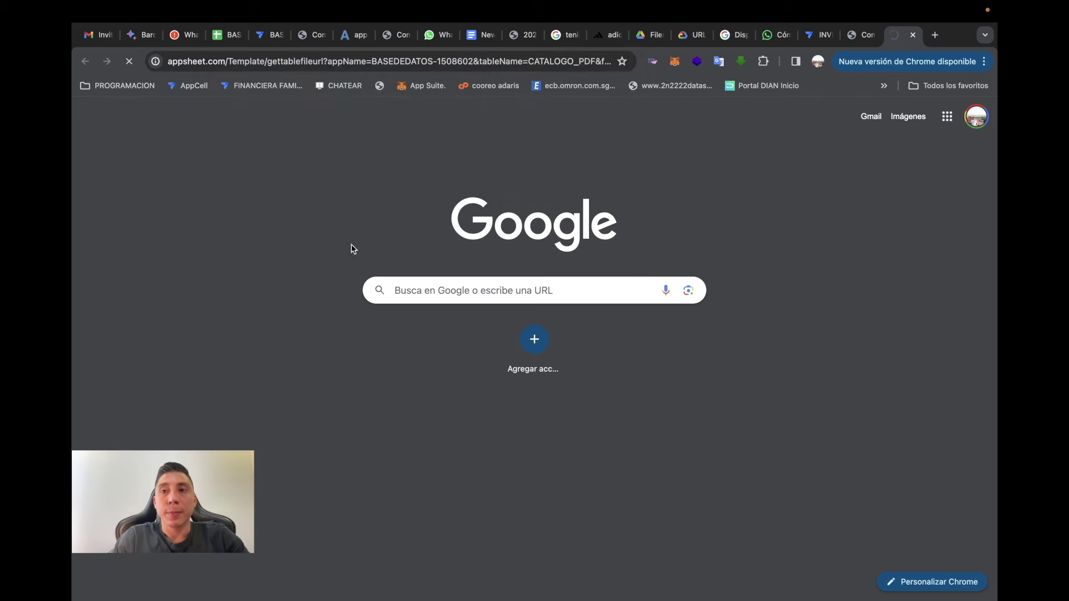